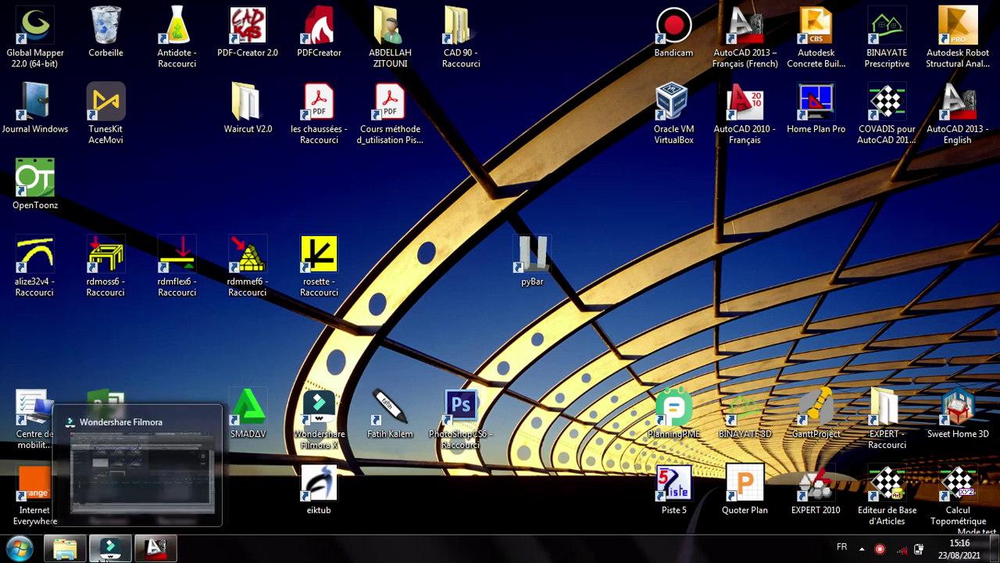
# - Restore the blank Dessin1.dwg drawing window from the Windows taskbar
pyautogui.click(164, 554)
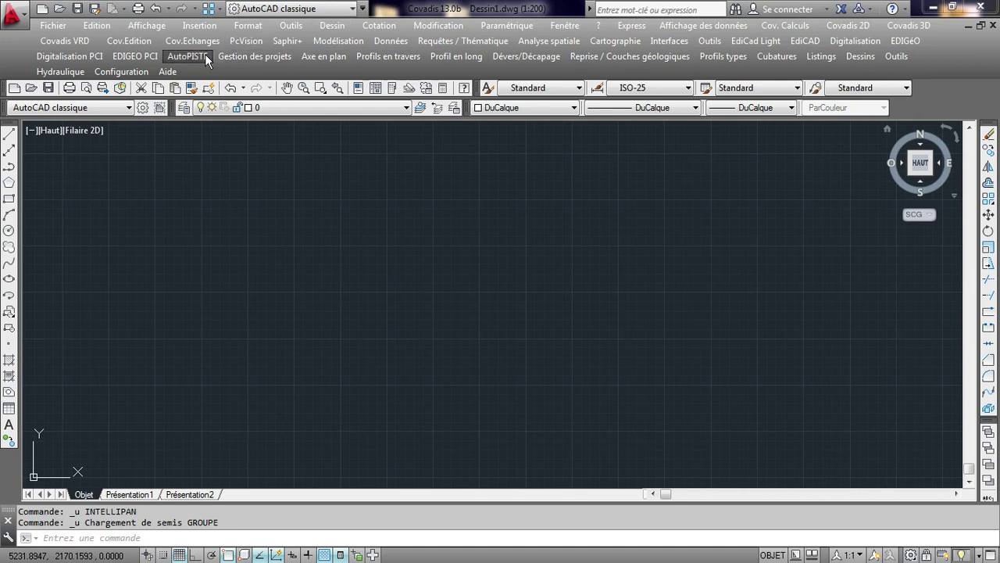
# - Start the point-file loader and select D:\projeeet\lkj.txt as the file to load
pyautogui.click(926, 26)
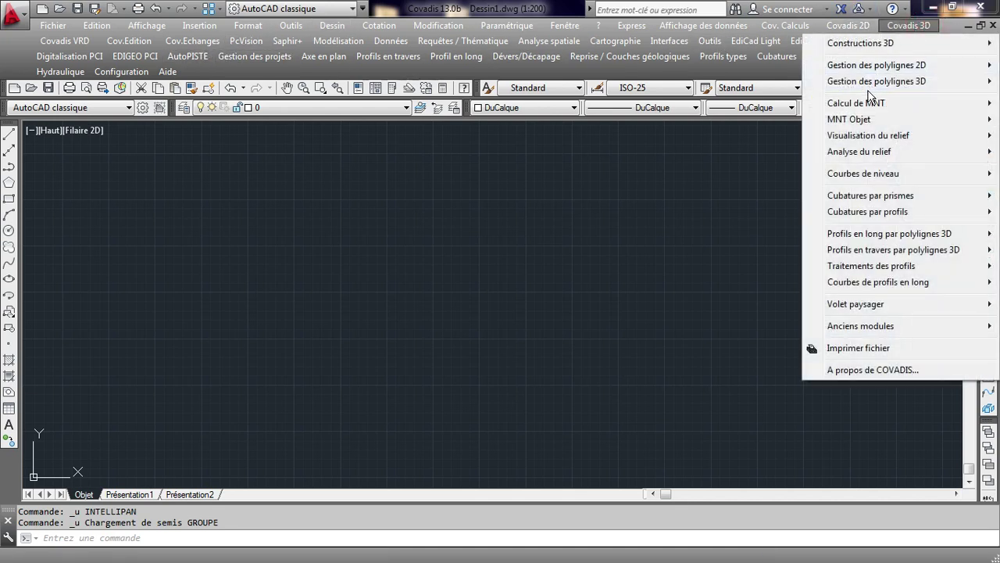
pyautogui.click(877, 104)
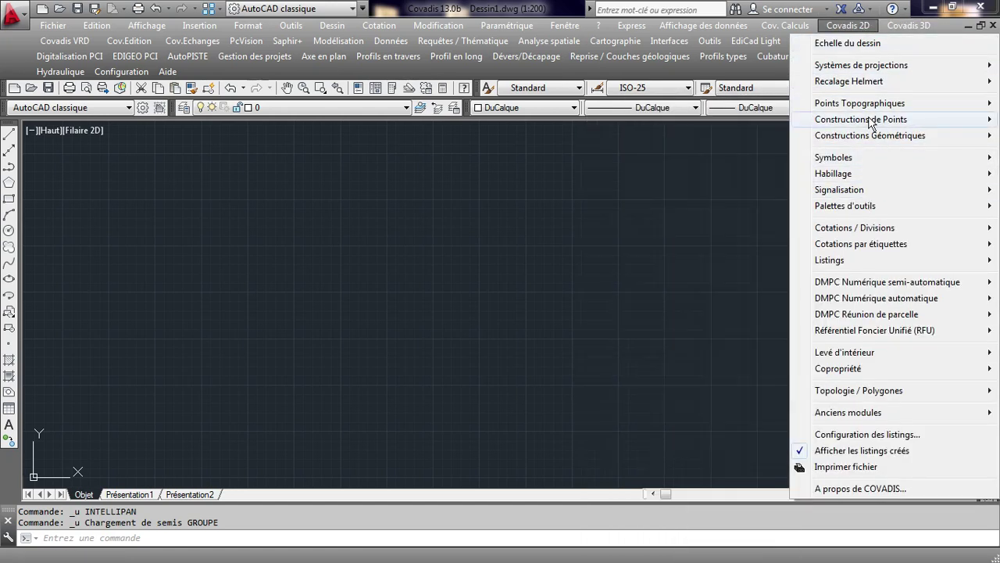
pyautogui.moveTo(860, 103)
pyautogui.click(648, 102)
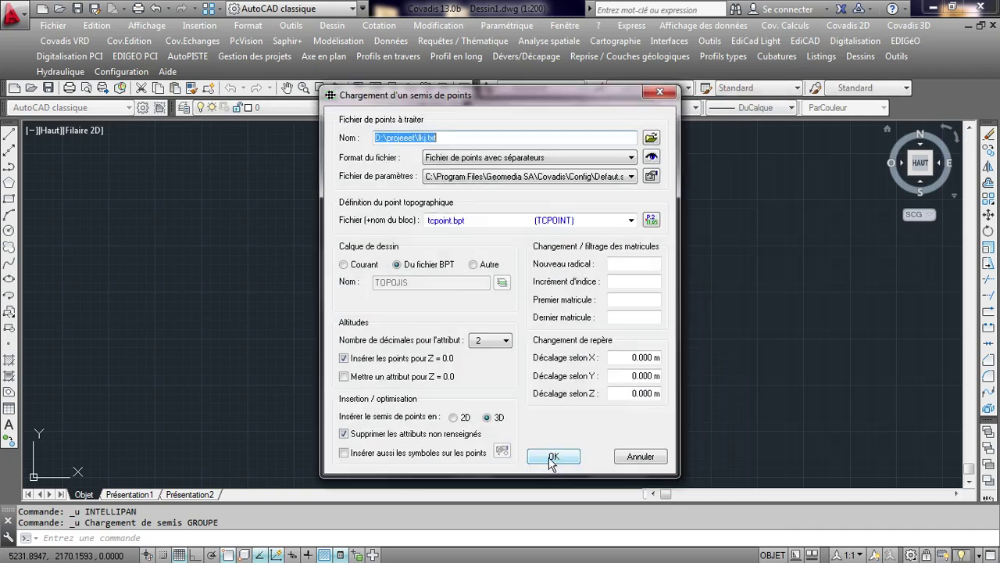
pyautogui.click(650, 139)
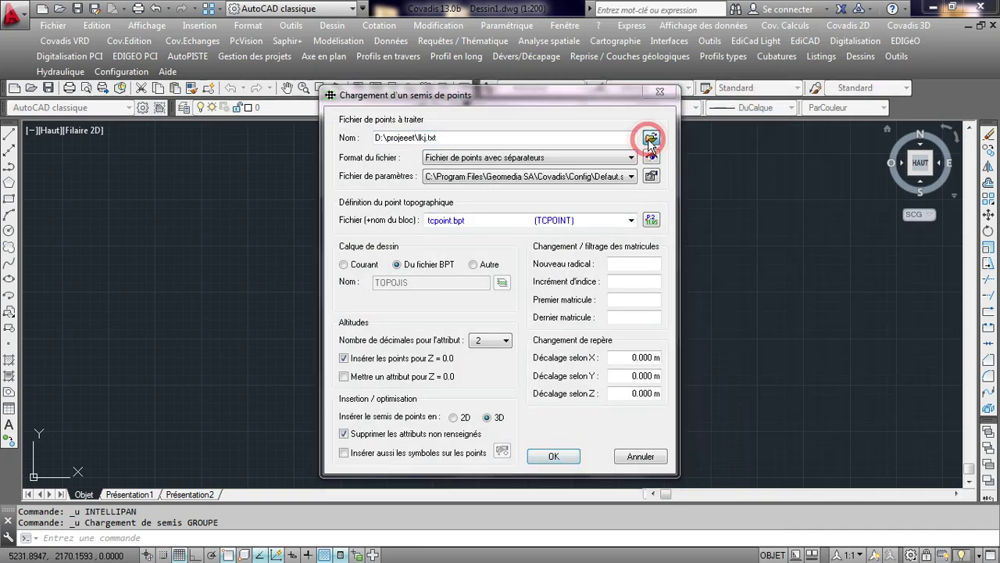
pyautogui.click(415, 365)
pyautogui.click(412, 350)
pyautogui.click(633, 421)
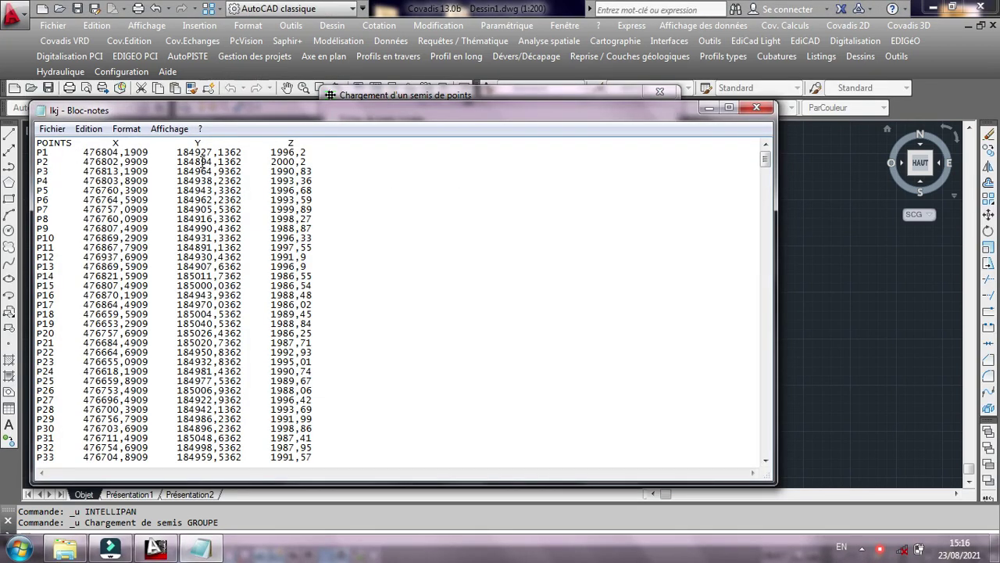
# - Review the lkj.txt preview in Notepad, close it, and confirm the point load
pyautogui.scroll(-1, 202, 162)
pyautogui.scroll(-5, 200, 180)
pyautogui.scroll(-10, 198, 207)
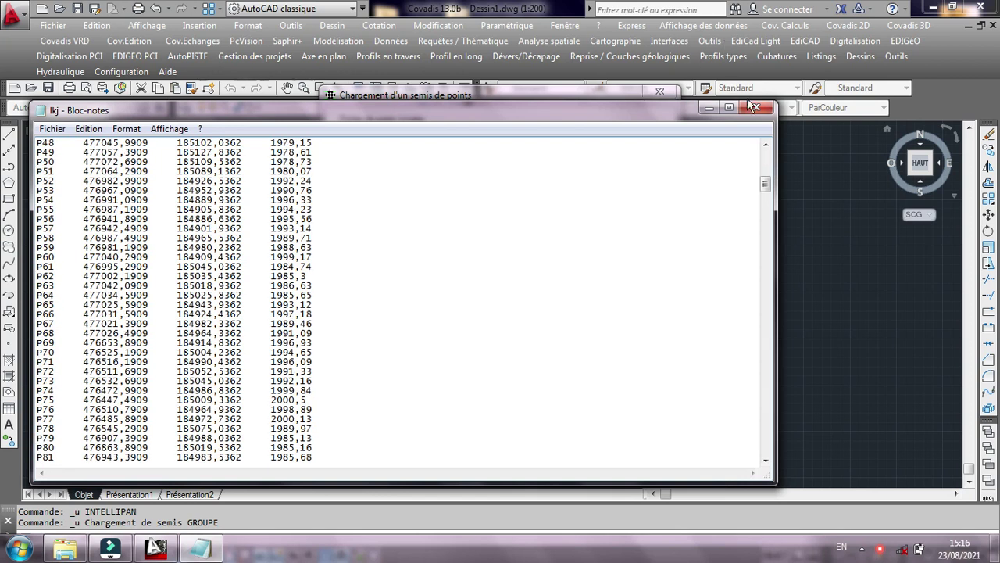
pyautogui.click(753, 106)
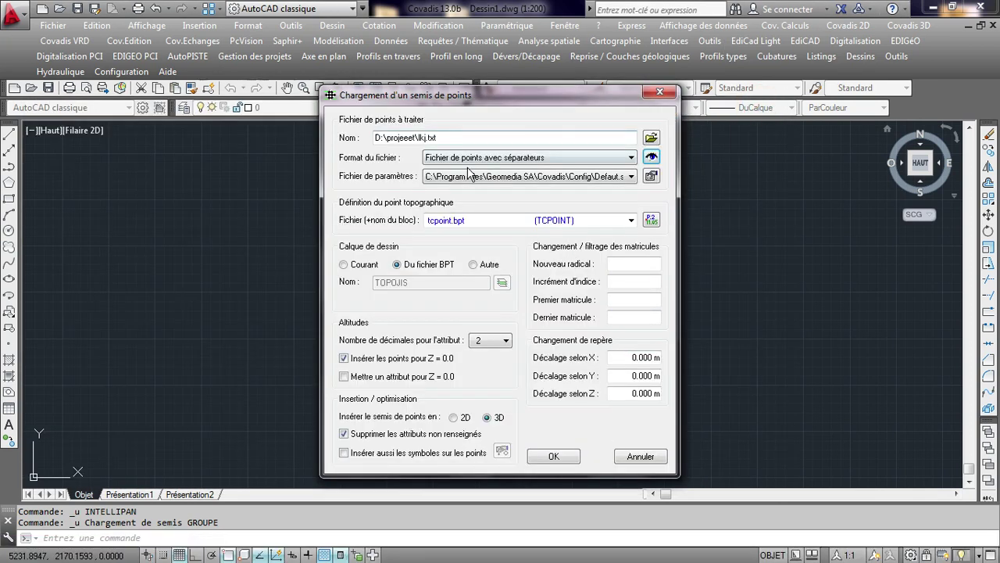
pyautogui.click(564, 460)
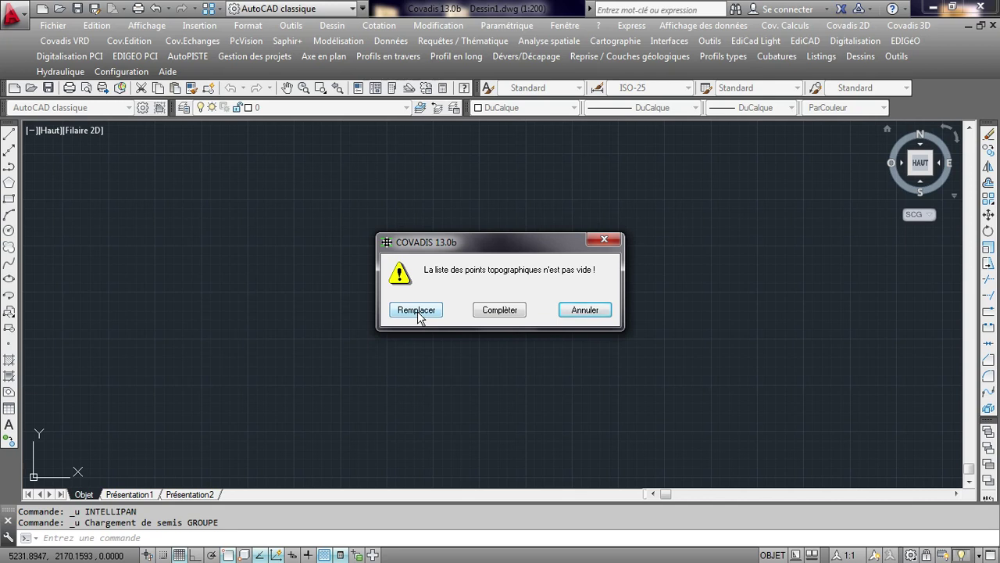
# - Replace the existing point list with the 590 lkj.txt points and zoom the view onto them
pyautogui.click(416, 310)
pyautogui.click(399, 308)
pyautogui.moveTo(755, 164); pyautogui.dragTo(378, 286, button='middle')
pyautogui.scroll(2, 437, 297)
pyautogui.scroll(2, 482, 239)
pyautogui.scroll(2, 476, 258)
pyautogui.scroll(5, 469, 250)
pyautogui.scroll(3, 442, 279)
pyautogui.scroll(2, 591, 272)
pyautogui.scroll(-1, 587, 273)
pyautogui.scroll(-3, 588, 272)
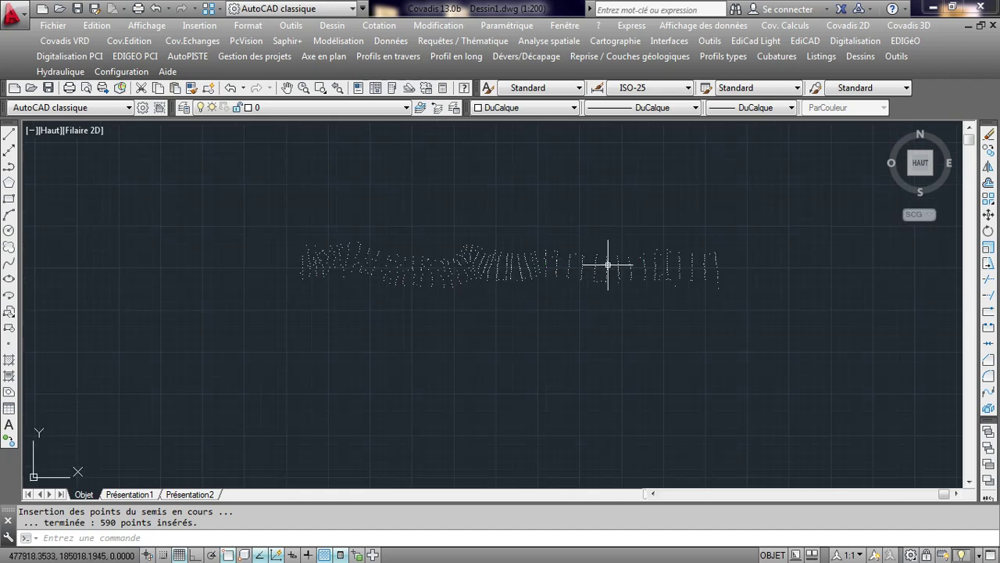
pyautogui.click(930, 25)
pyautogui.click(875, 103)
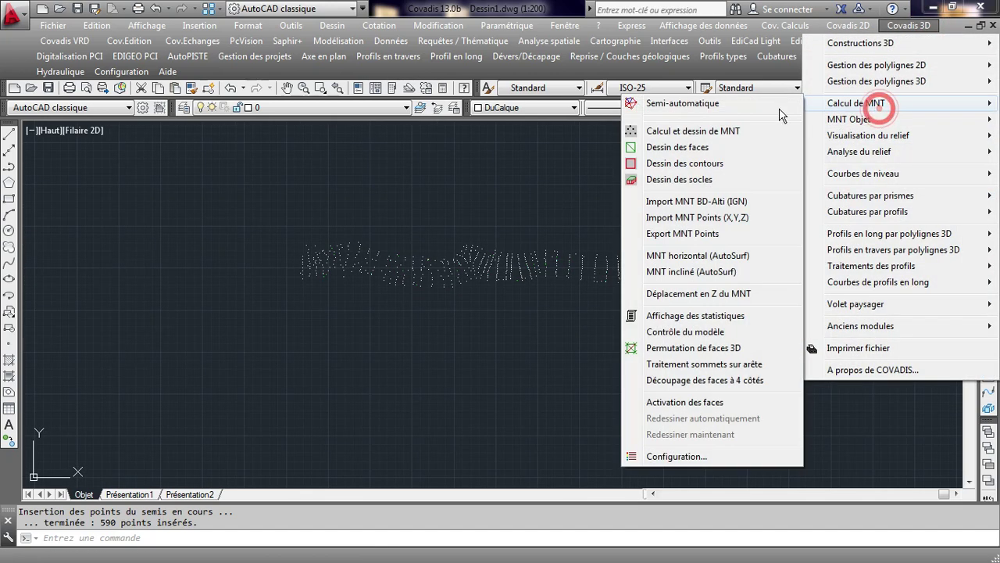
# - Compute and draw the 1128-face terrain model without a planimetric filter, accepting duplicates and statistics
pyautogui.click(702, 133)
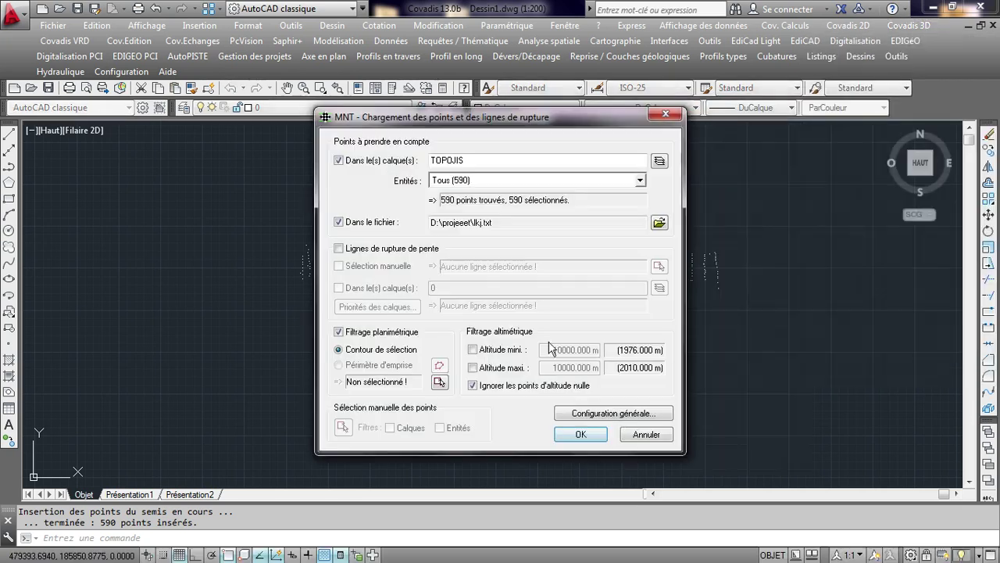
pyautogui.click(578, 436)
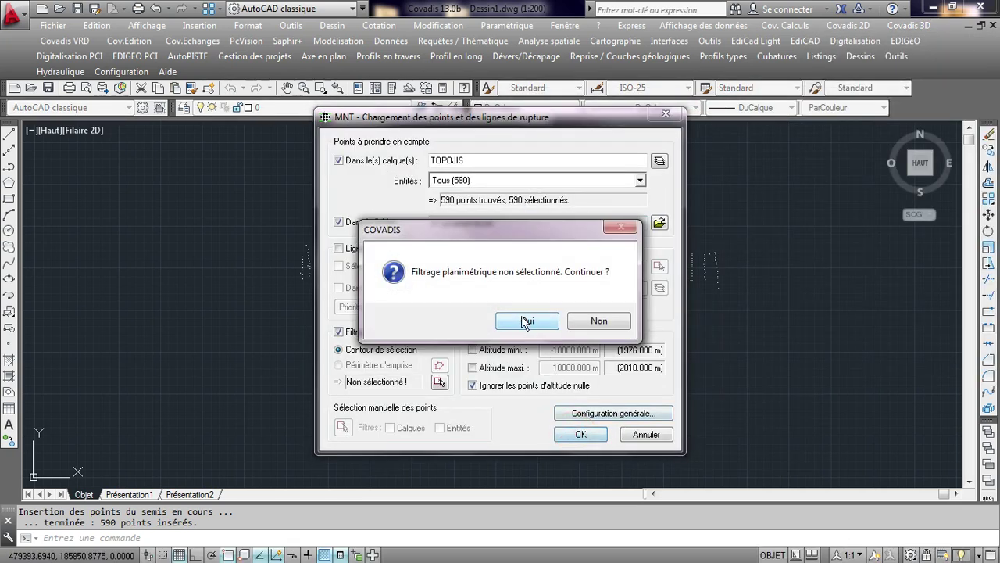
pyautogui.click(525, 322)
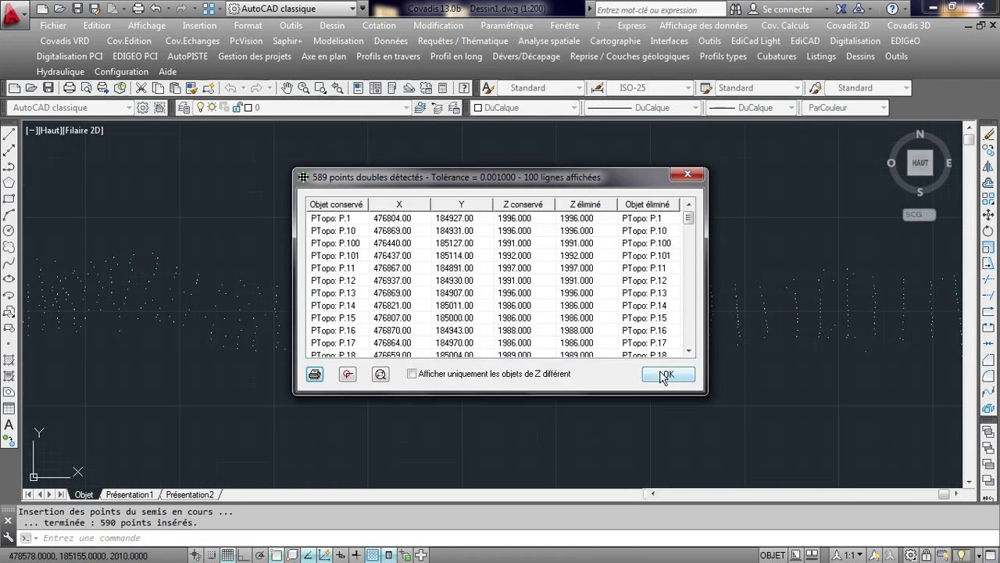
pyautogui.click(662, 373)
pyautogui.click(595, 453)
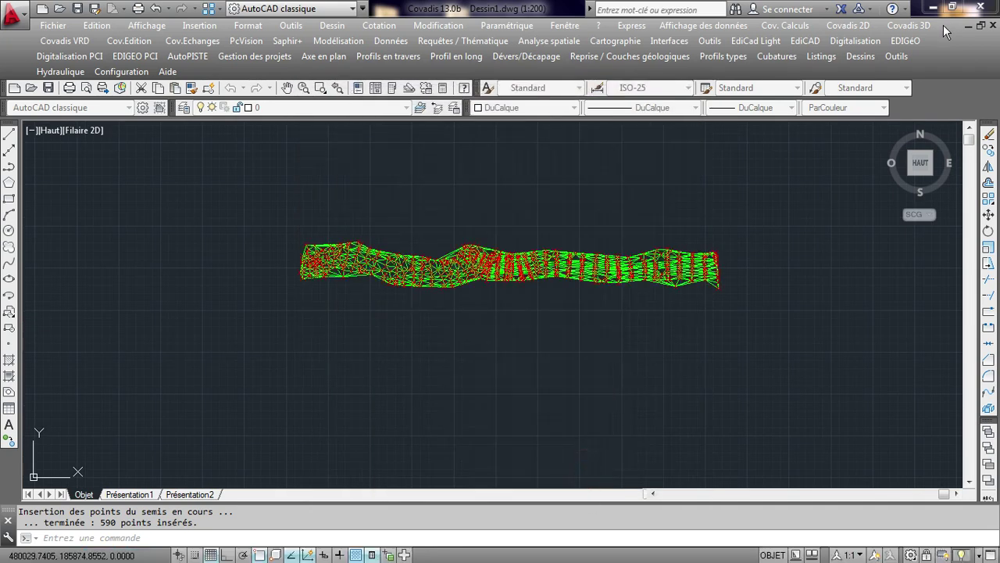
pyautogui.click(901, 29)
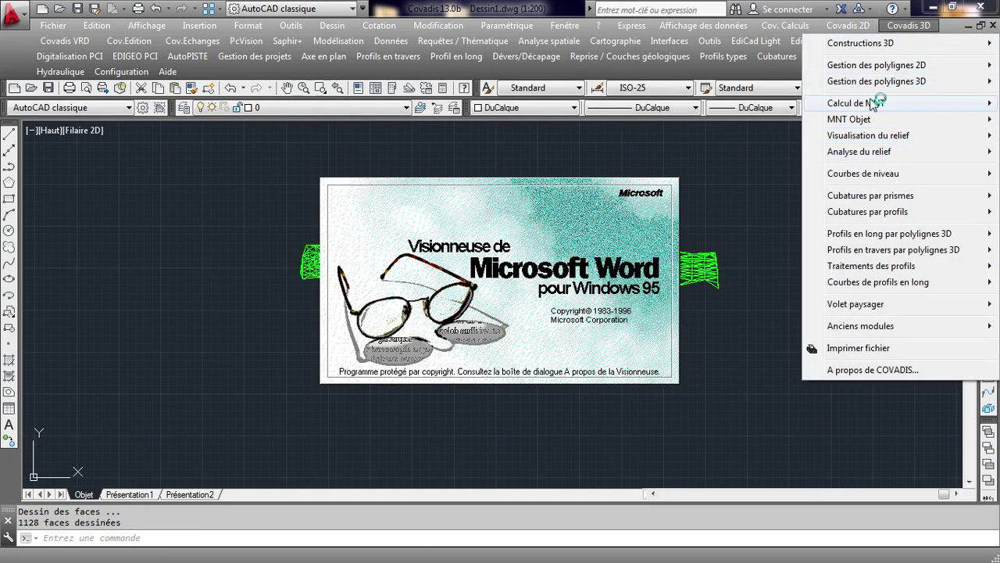
pyautogui.click(687, 164)
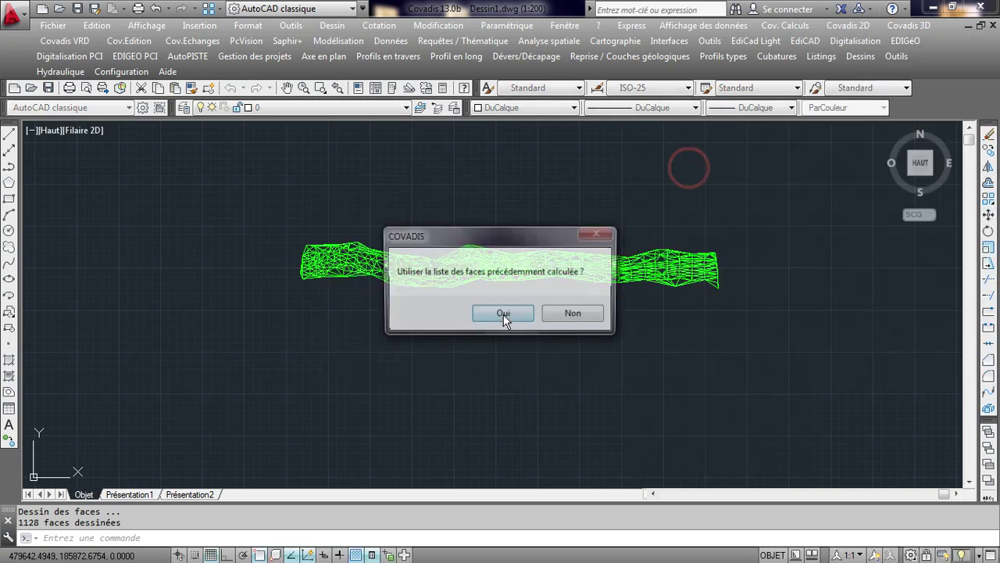
# - Reuse the computed faces to draw the terrain perimeter as a red 3D polyline
pyautogui.click(503, 315)
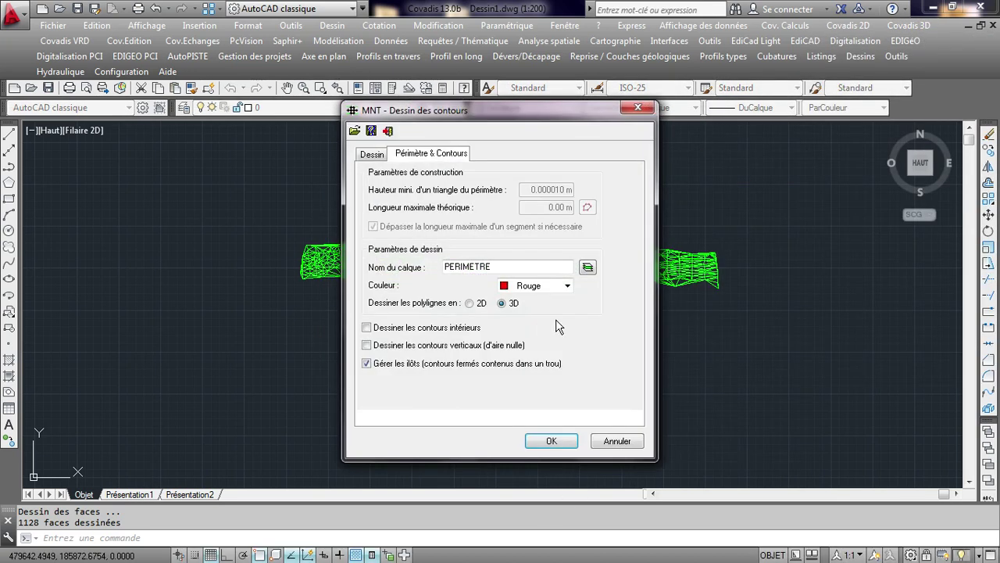
pyautogui.click(503, 306)
pyautogui.click(551, 441)
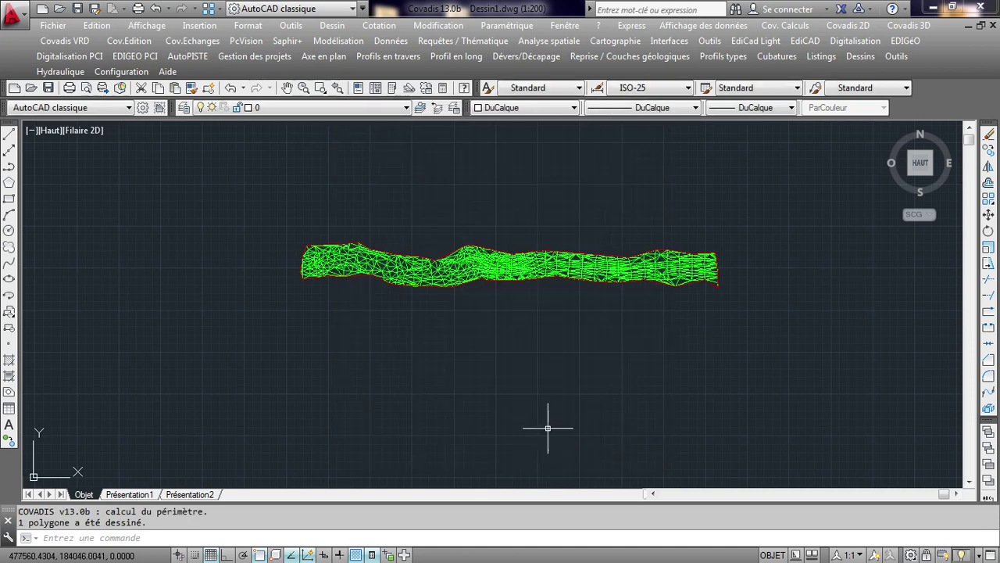
# - Turn off the TOPOJIS and TN_MNT layers so only the perimeter remains visible
pyautogui.click(405, 107)
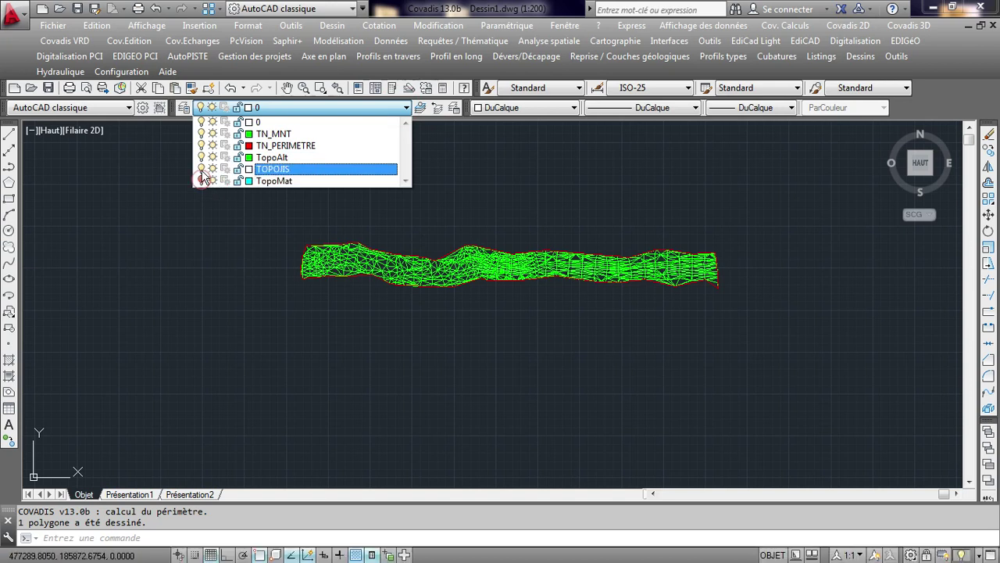
pyautogui.click(202, 168)
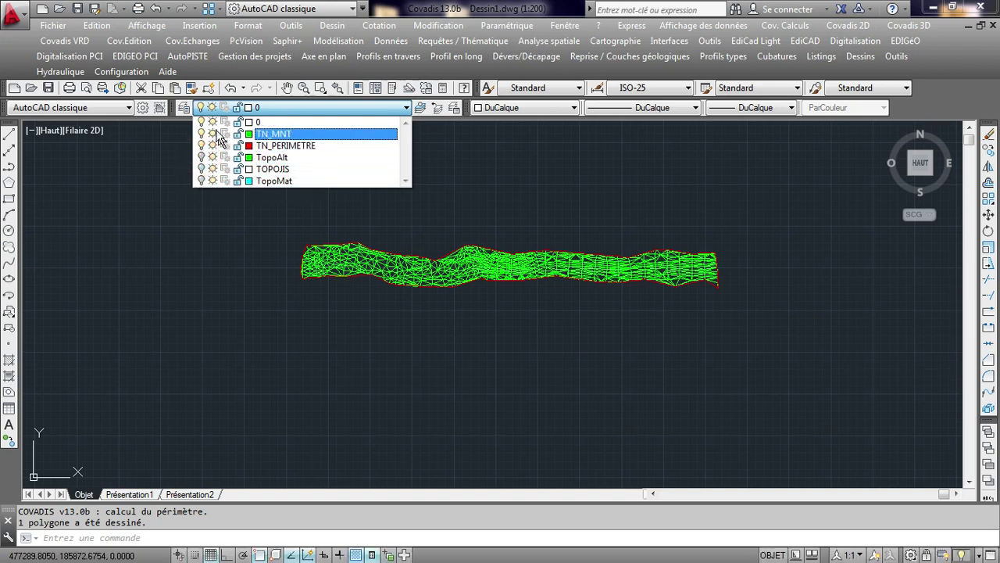
pyautogui.click(201, 138)
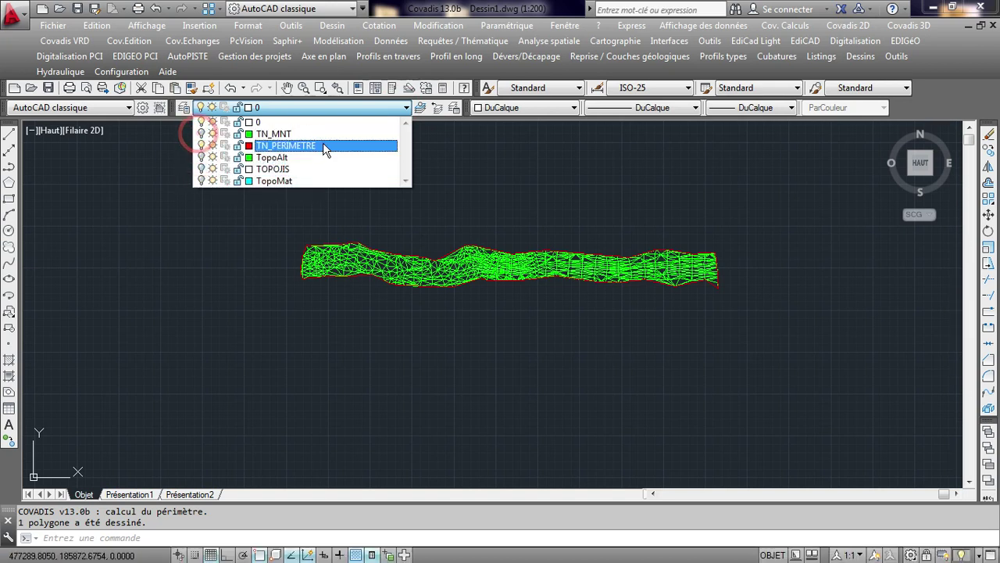
pyautogui.click(453, 167)
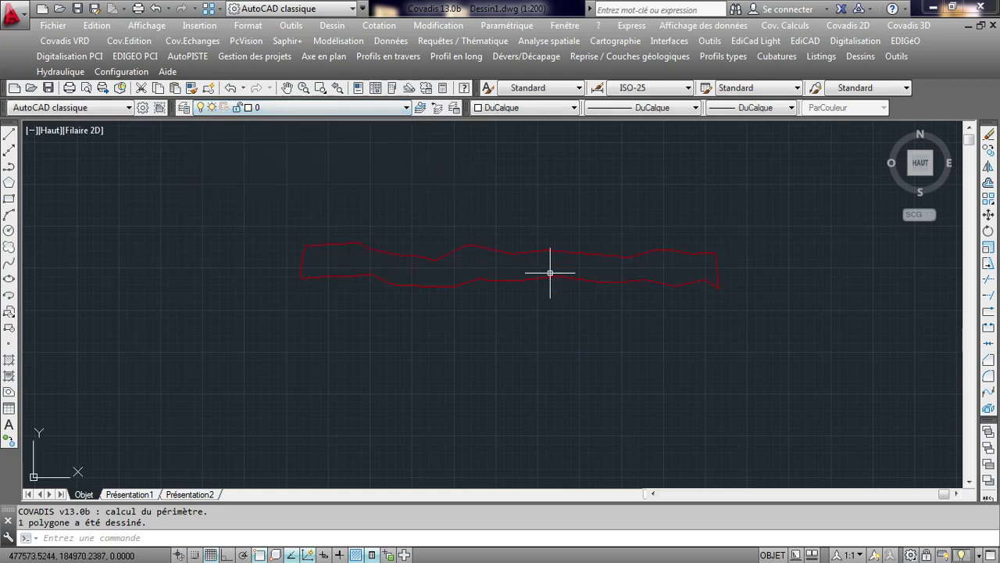
pyautogui.click(188, 56)
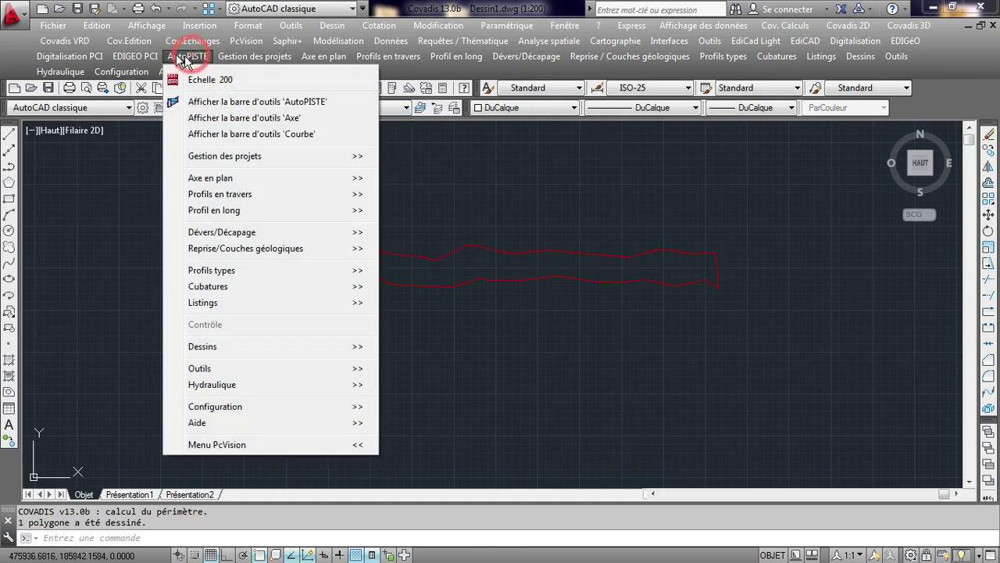
pyautogui.click(255, 108)
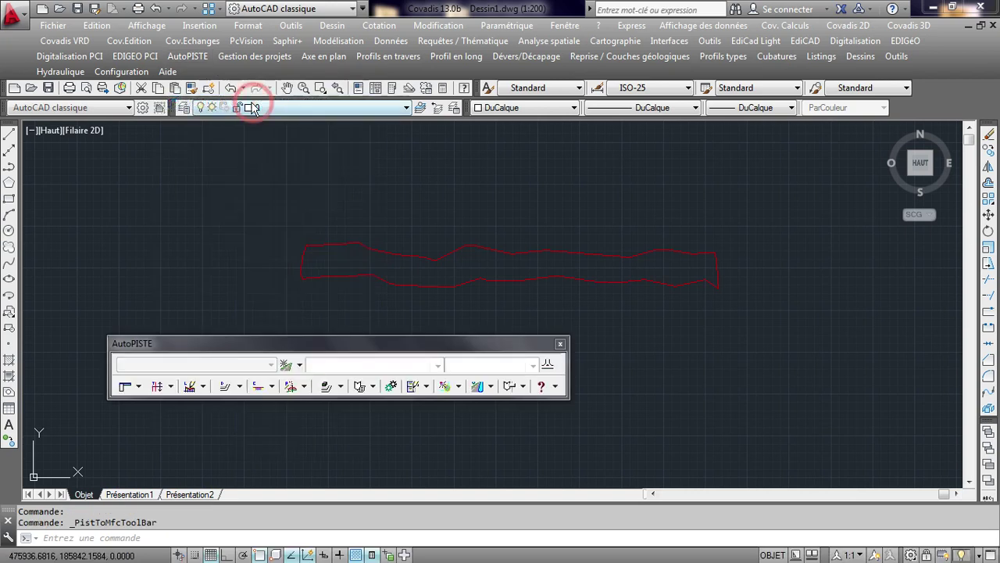
pyautogui.moveTo(445, 339)
pyautogui.mouseDown()
pyautogui.moveTo(428, 278)
pyautogui.moveTo(442, 181)
pyautogui.mouseUp()
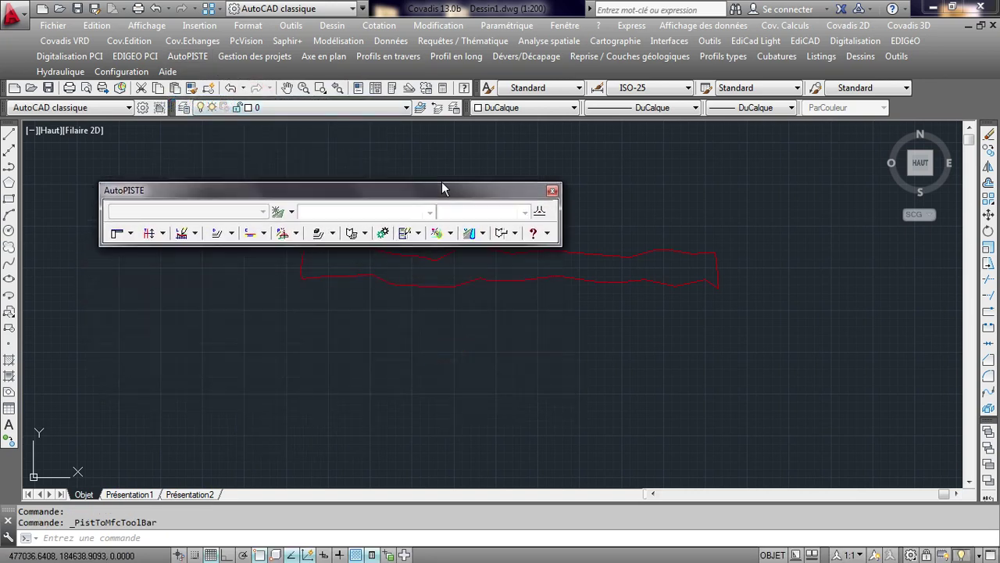
pyautogui.click(135, 226)
pyautogui.click(166, 226)
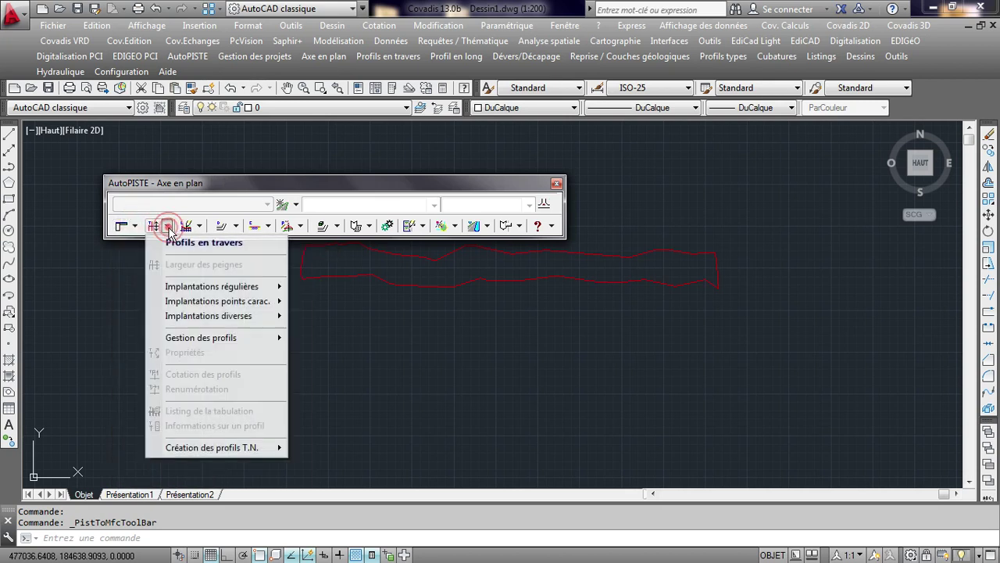
pyautogui.click(329, 63)
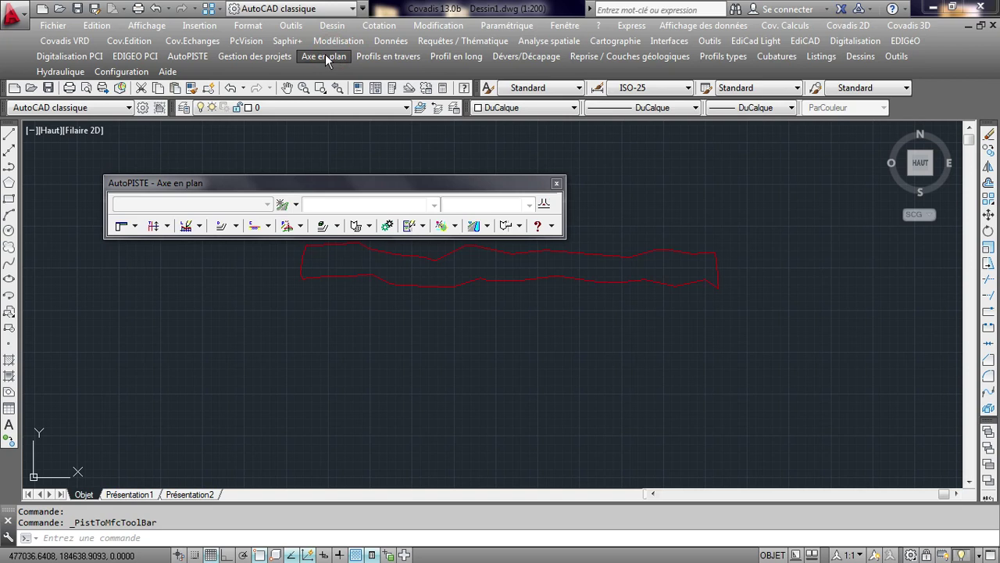
pyautogui.click(319, 60)
pyautogui.moveTo(388, 56)
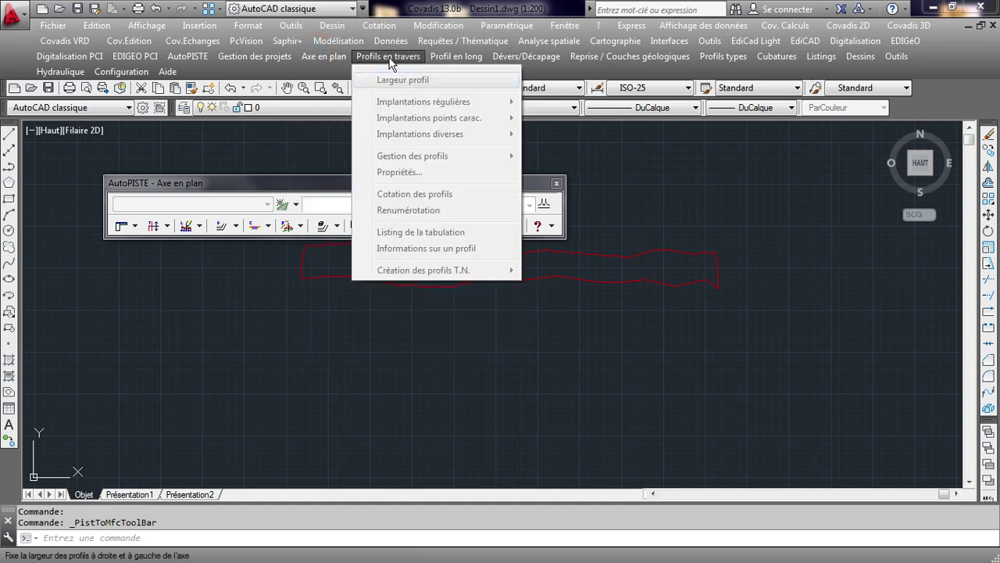
pyautogui.click(403, 57)
pyautogui.click(450, 58)
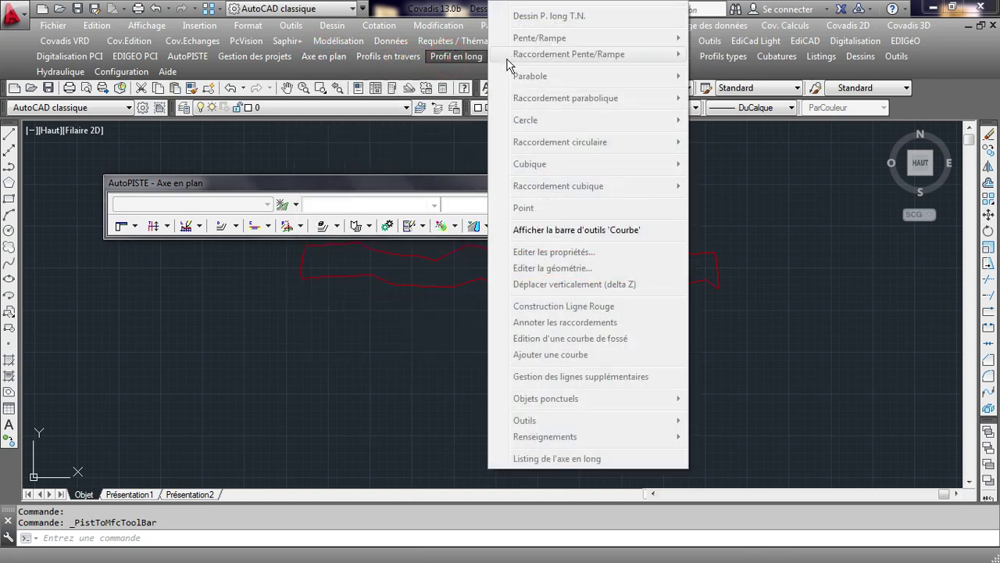
pyautogui.click(530, 63)
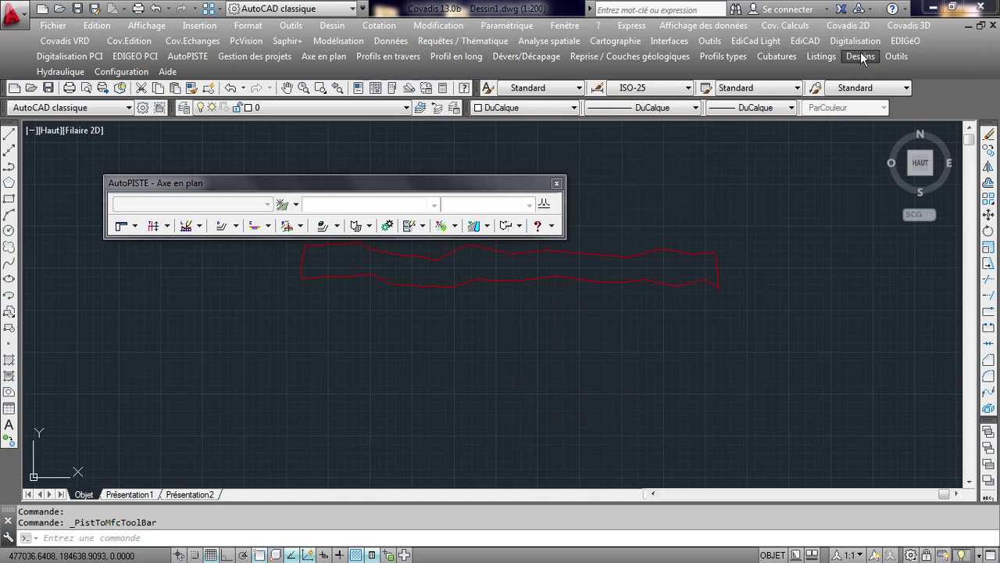
pyautogui.moveTo(447, 188); pyautogui.dragTo(455, 174)
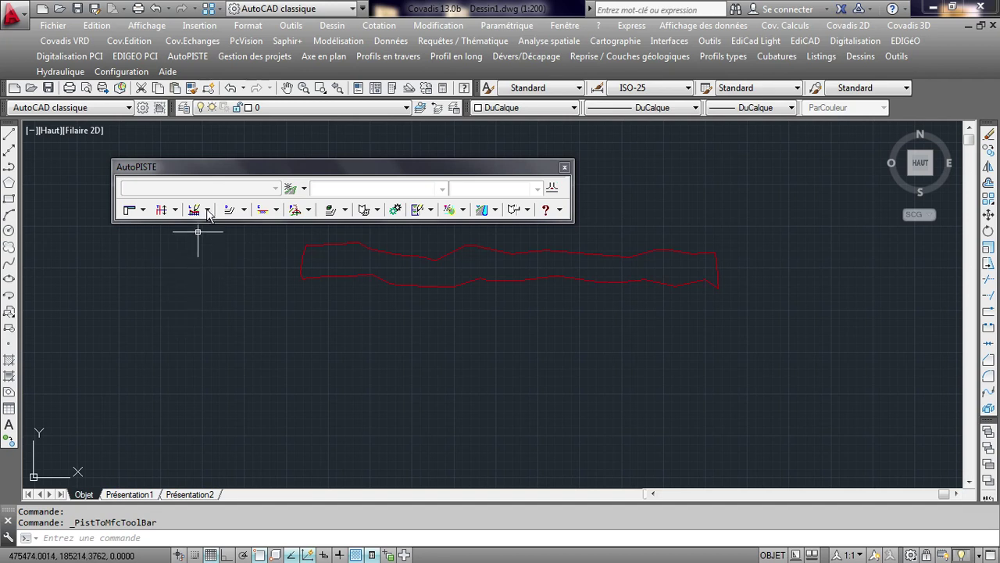
# - Create the new project 'projet routier' based on the terrain model Le Terrain Naturel
pyautogui.click(291, 188)
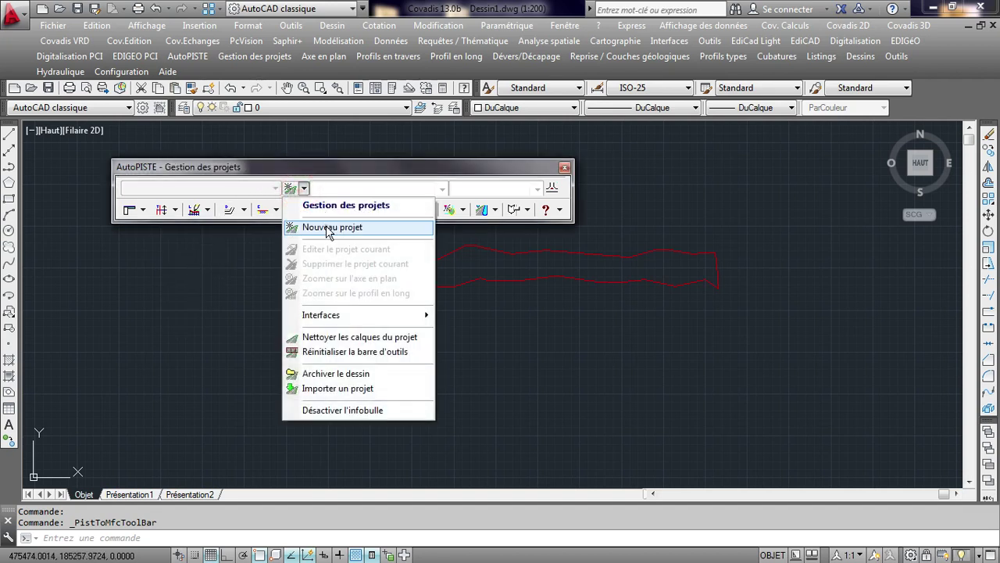
pyautogui.click(314, 225)
pyautogui.moveTo(344, 60); pyautogui.dragTo(277, 69)
pyautogui.press('BackSpace')
pyautogui.write('projet routier')
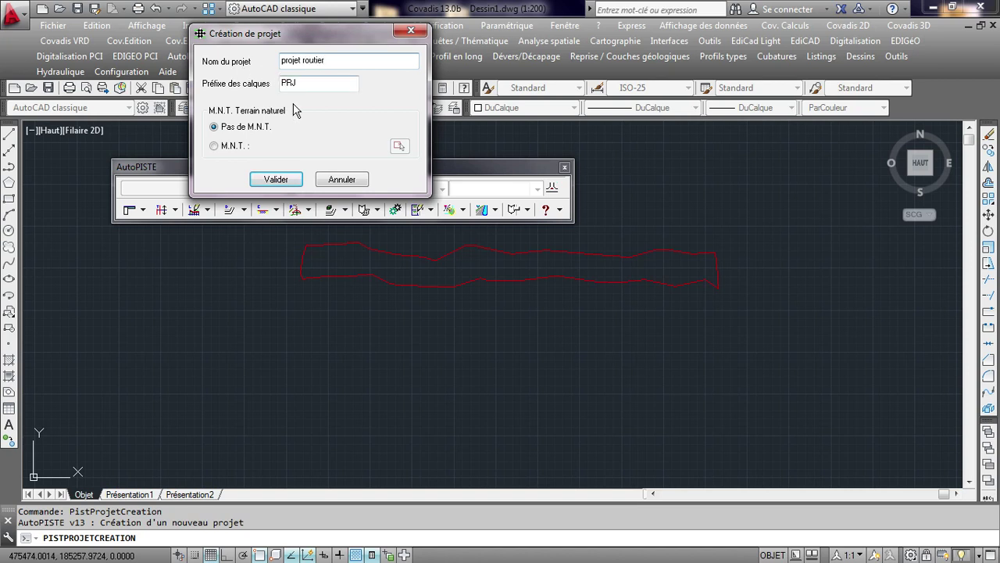
pyautogui.click(215, 147)
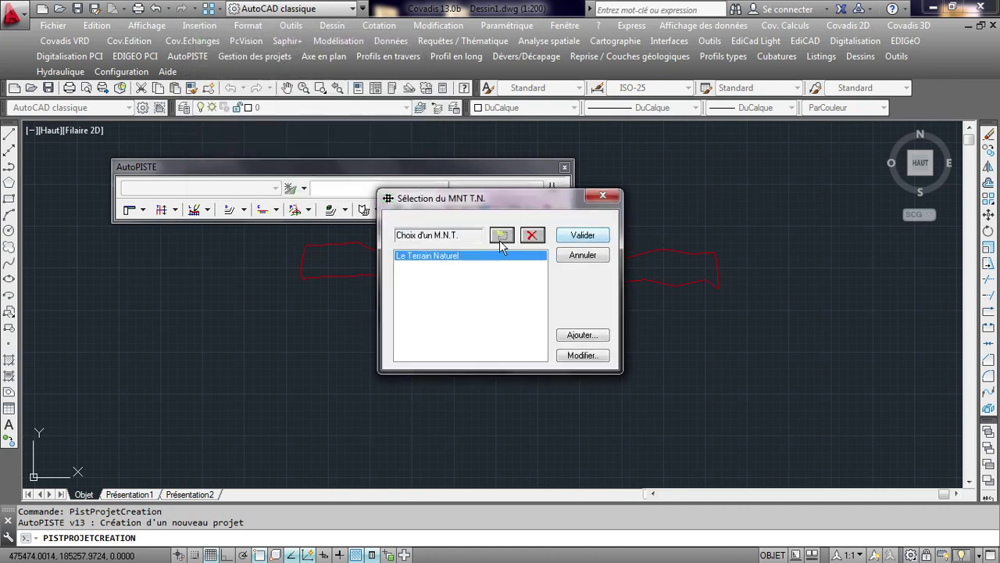
pyautogui.click(438, 257)
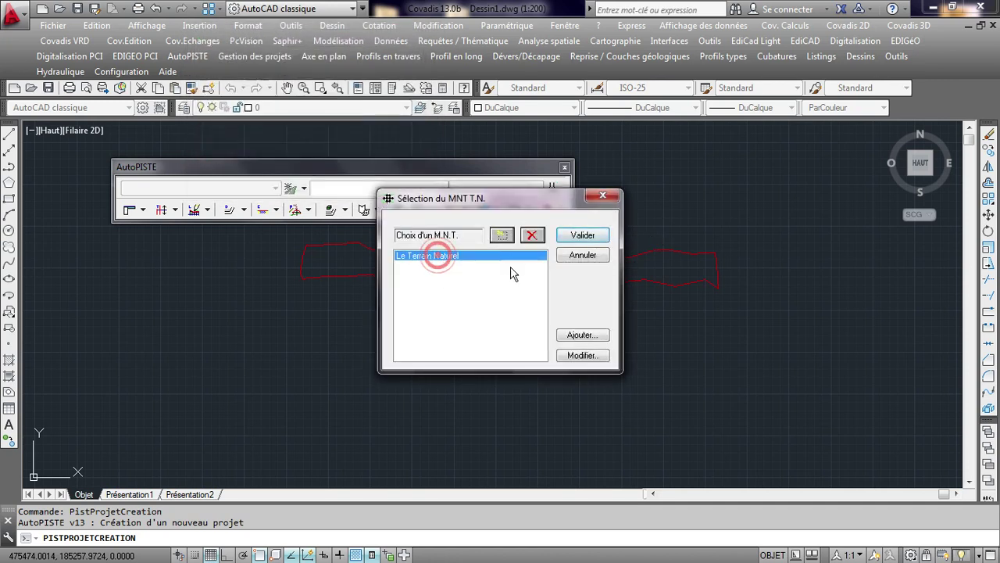
pyautogui.click(584, 238)
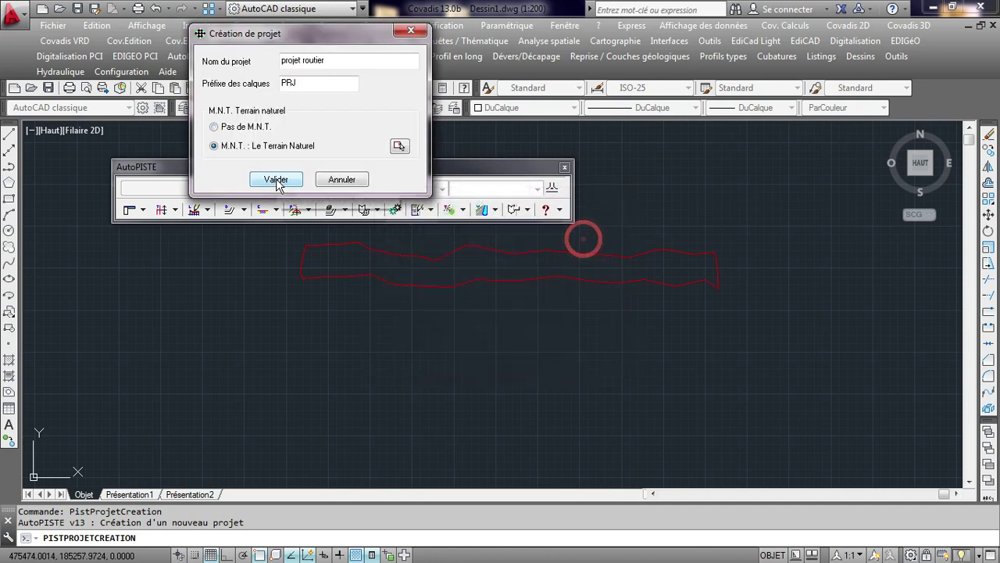
pyautogui.click(276, 179)
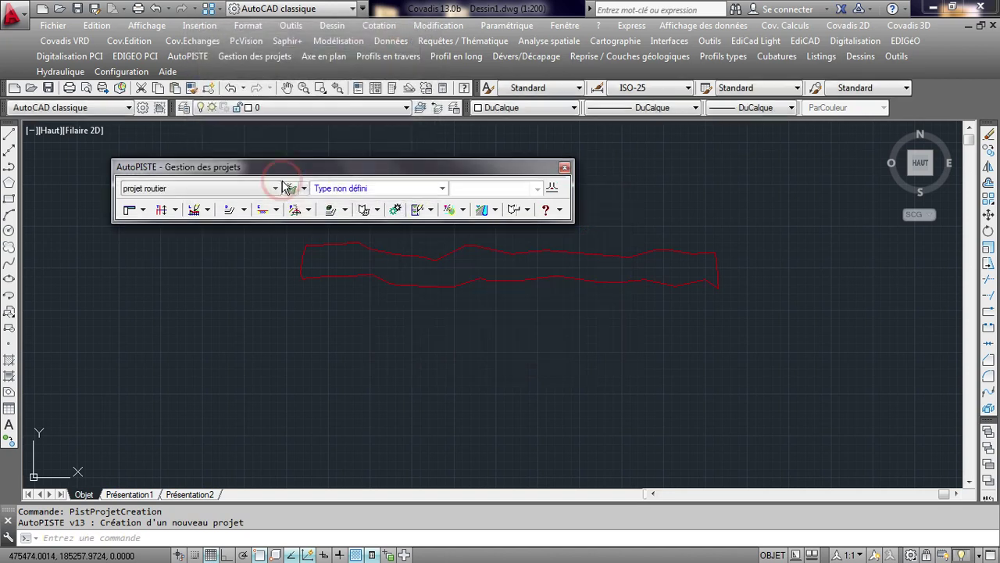
# - Set the project's road type to ARP R80 2 voies < 6m
pyautogui.click(423, 193)
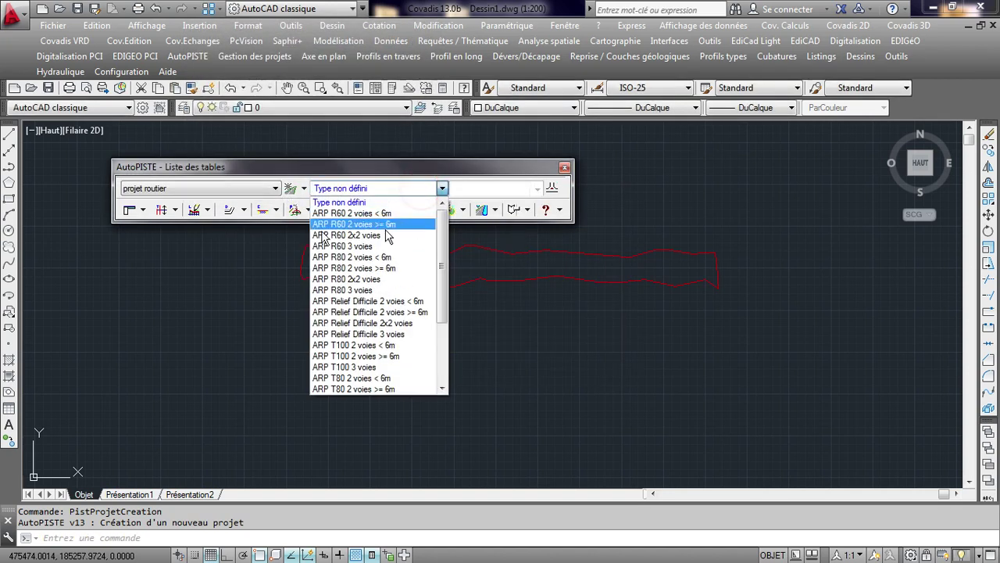
pyautogui.moveTo(438, 247); pyautogui.dragTo(442, 264)
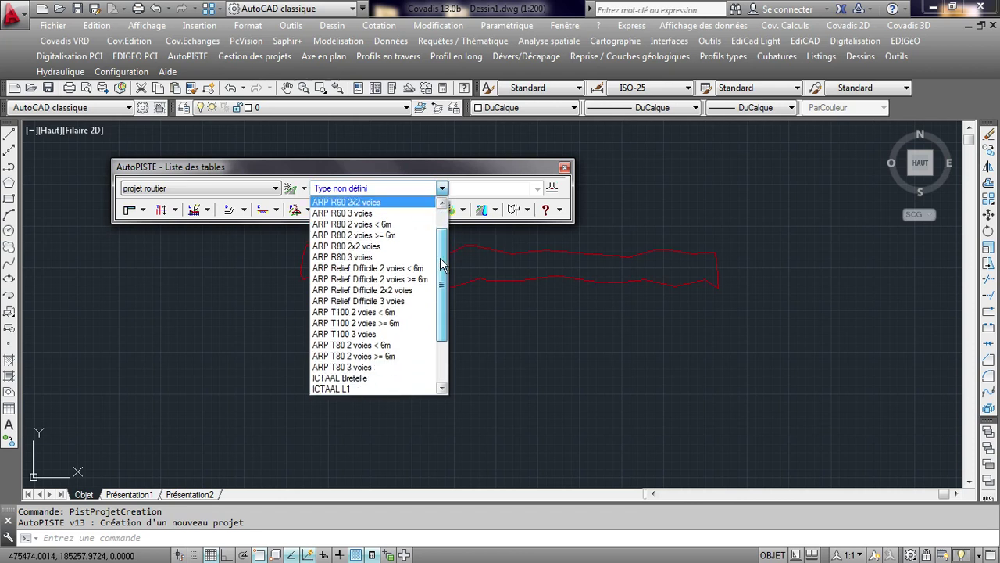
pyautogui.click(390, 225)
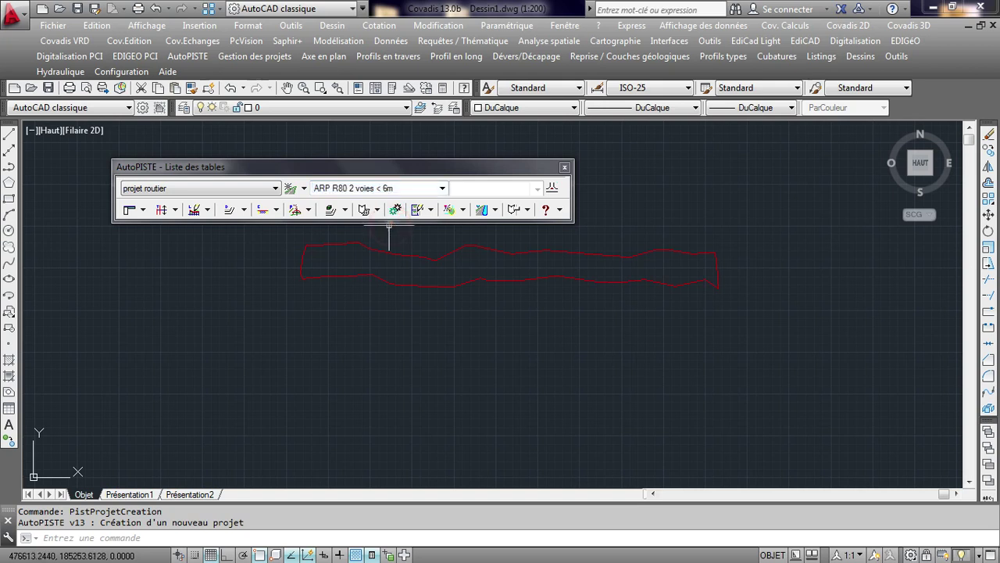
pyautogui.click(144, 211)
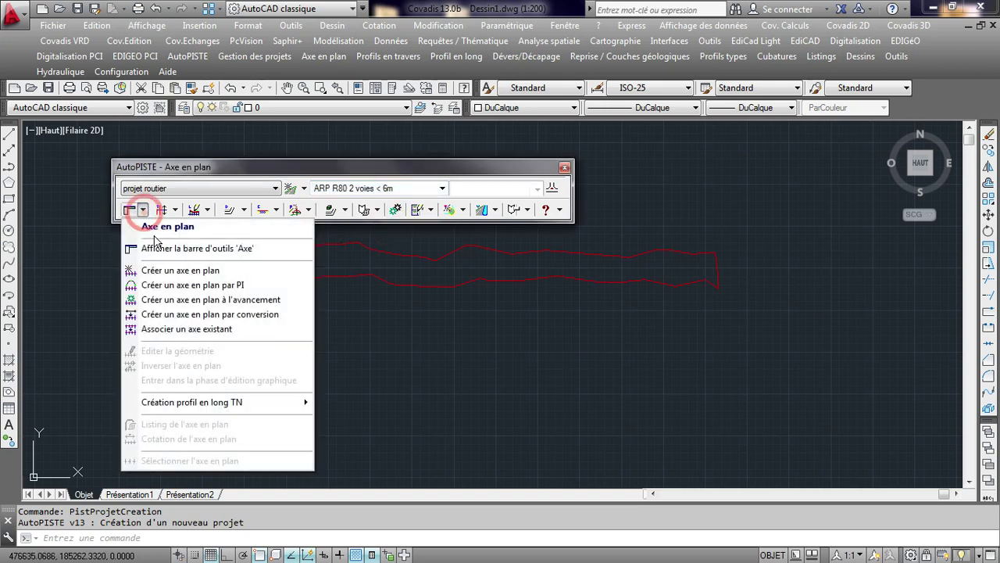
# - Show the COVADIS 'Axe' toolbar and dock it beside the AutoPISTE tools
pyautogui.click(215, 251)
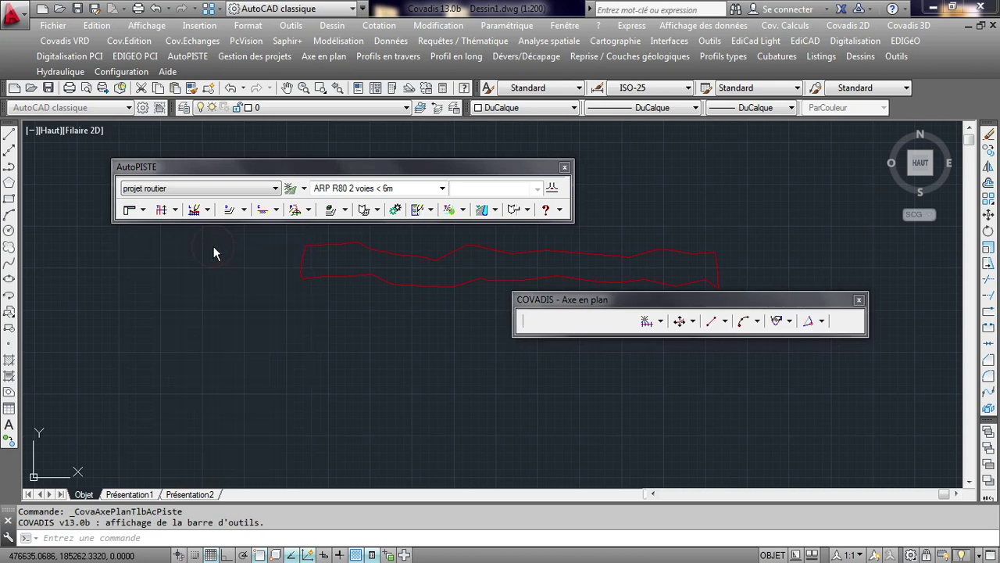
pyautogui.moveTo(729, 309)
pyautogui.mouseDown()
pyautogui.moveTo(799, 190)
pyautogui.moveTo(782, 186)
pyautogui.mouseUp()
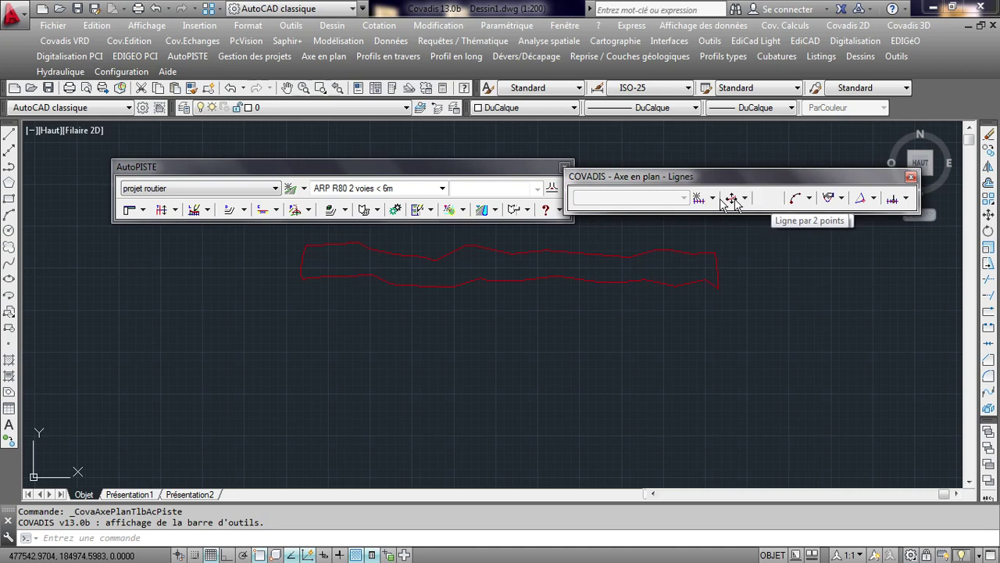
pyautogui.click(712, 199)
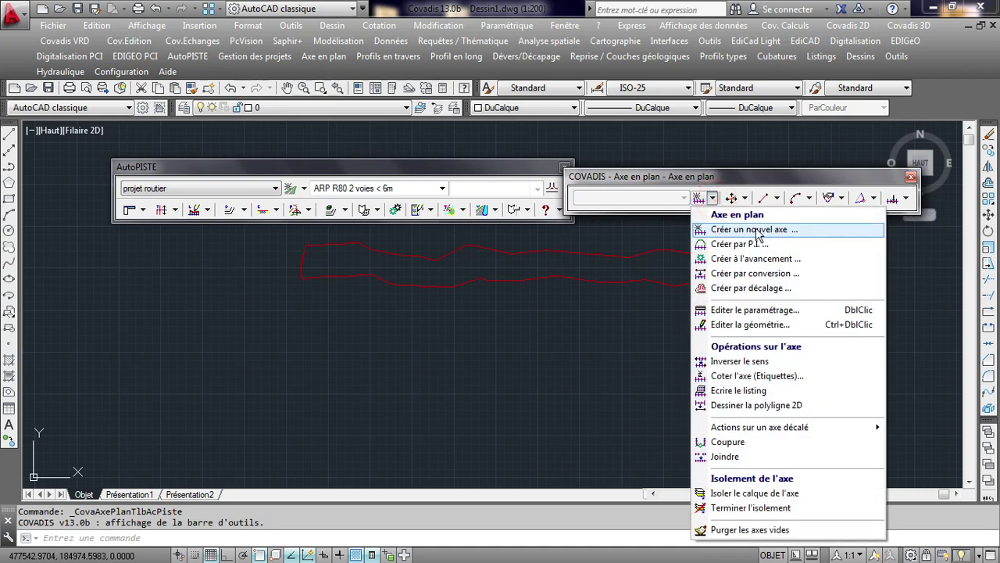
# - Create a new plan axis named 'axe' attached to the current AutoPISTE project
pyautogui.click(755, 229)
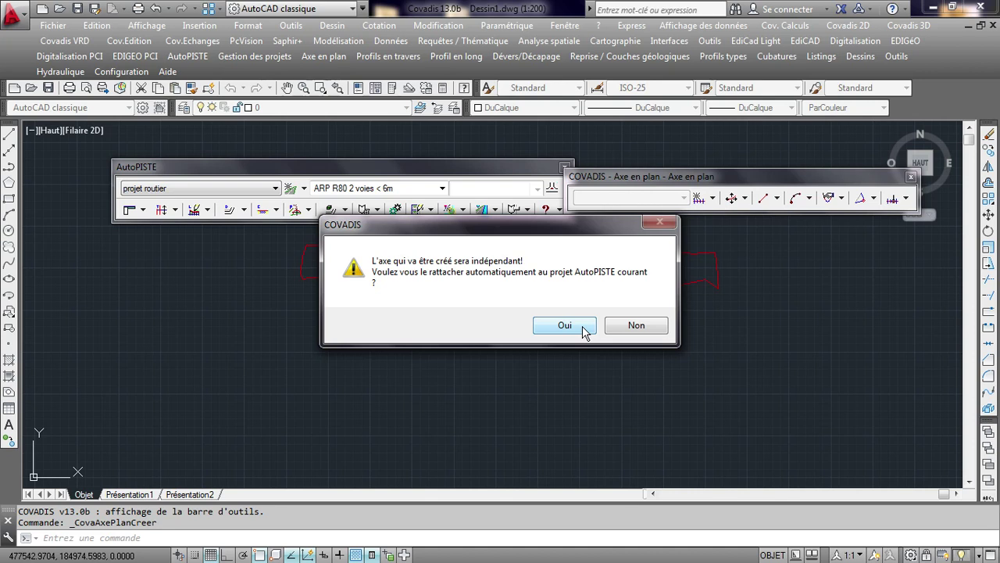
pyautogui.click(586, 332)
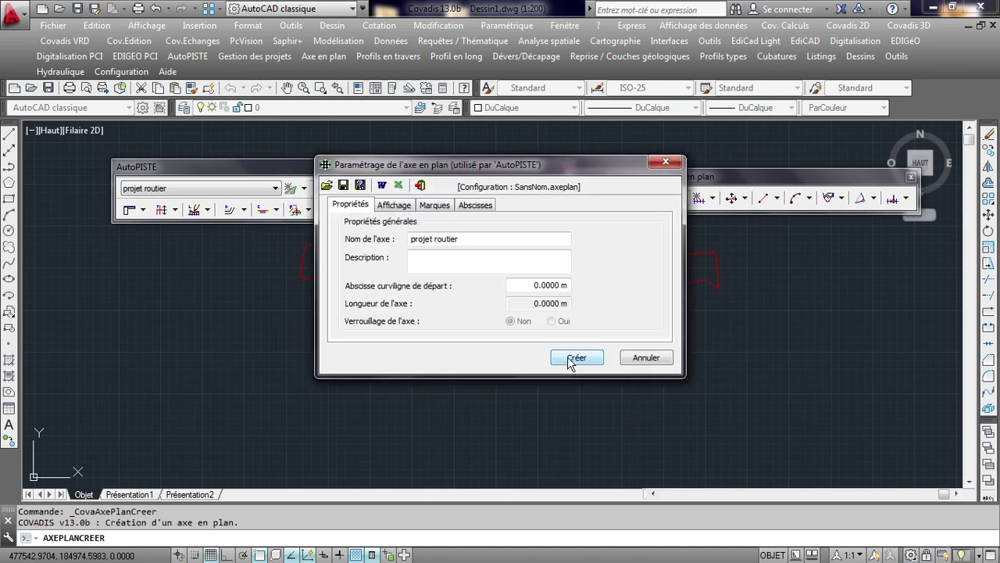
pyautogui.moveTo(462, 240); pyautogui.dragTo(405, 249)
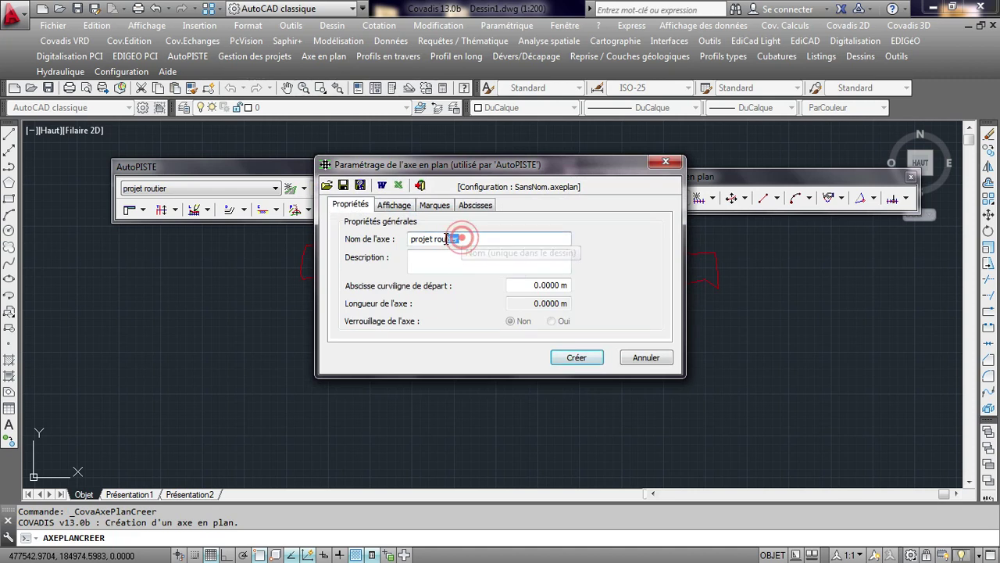
pyautogui.press('BackSpace')
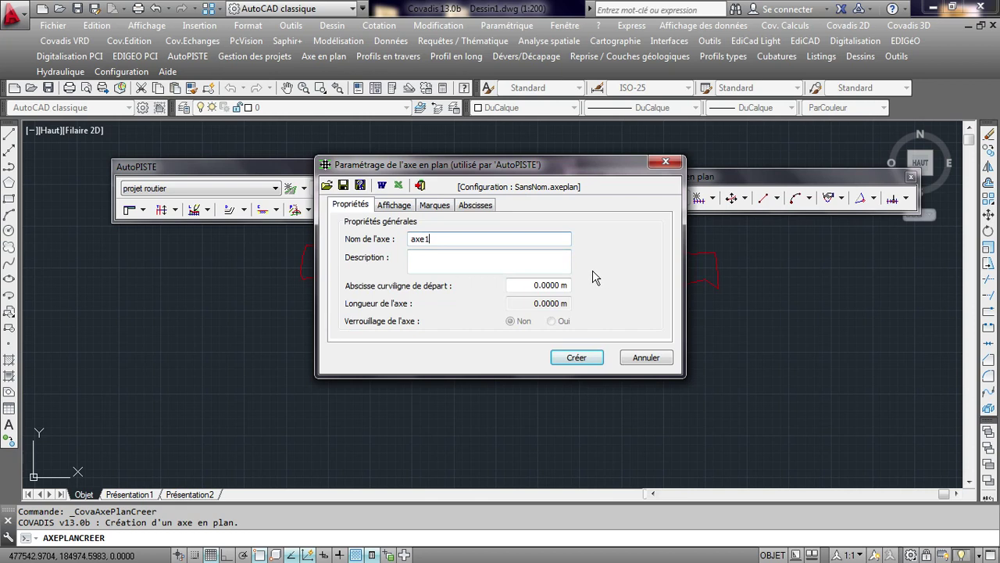
pyautogui.click(573, 359)
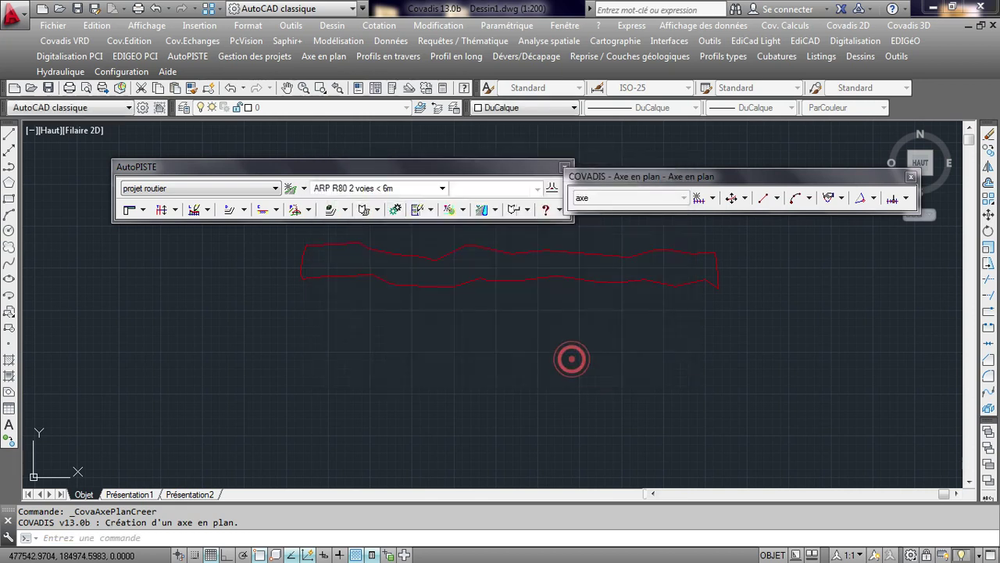
pyautogui.click(778, 200)
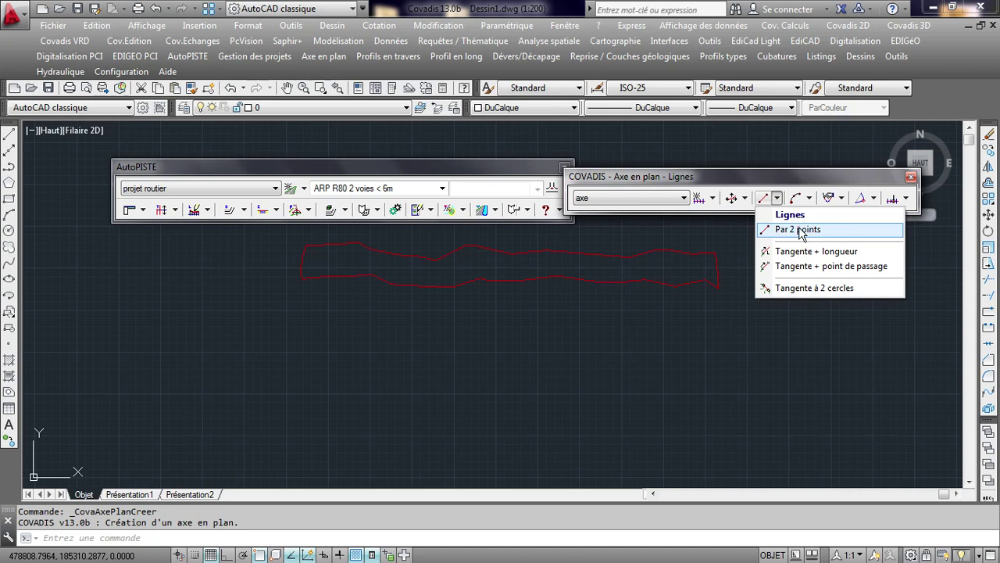
# - Draw the axis as a two-point straight line across the left part of the red perimeter
pyautogui.click(800, 232)
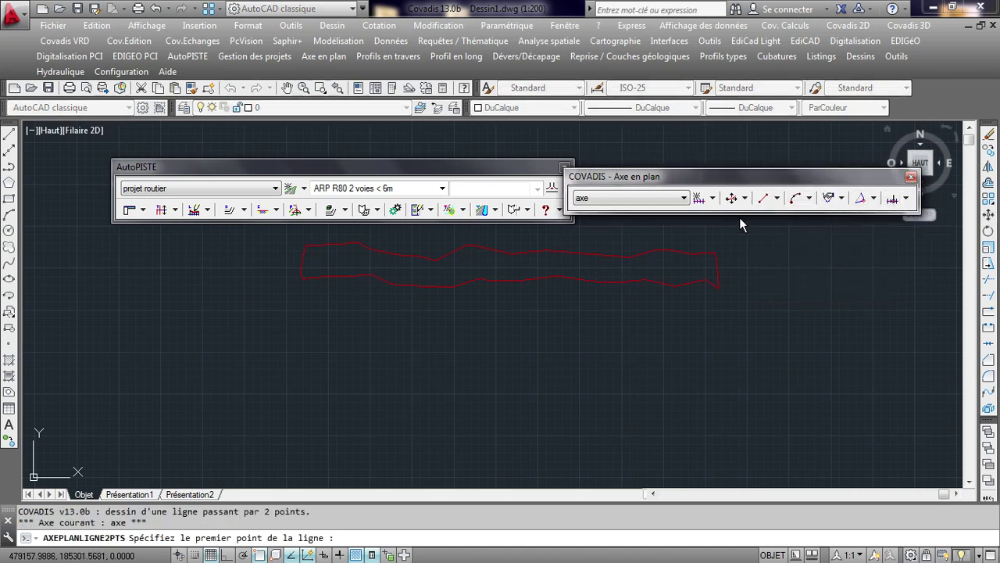
pyautogui.click(777, 200)
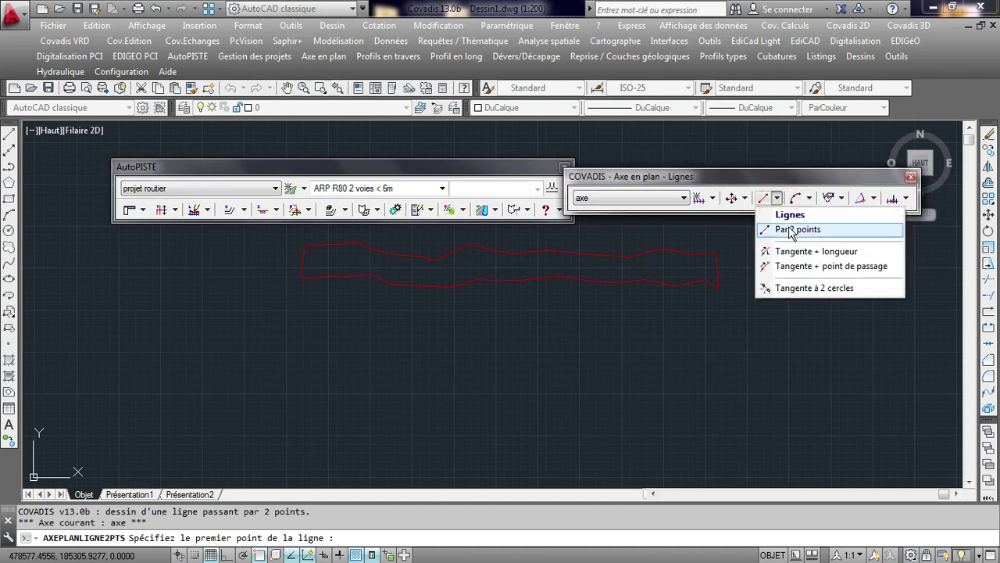
pyautogui.click(338, 260)
pyautogui.click(475, 265)
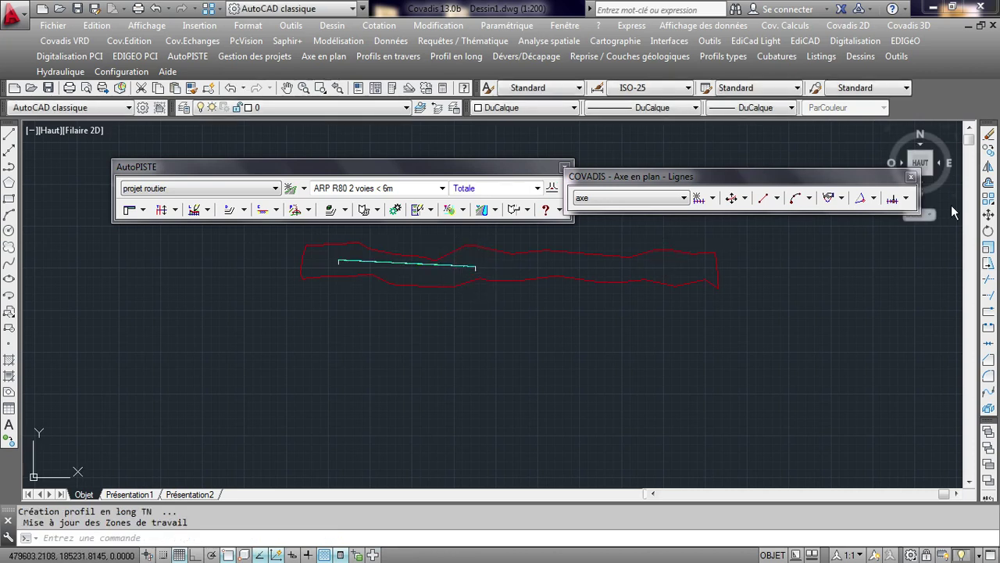
pyautogui.moveTo(690, 183); pyautogui.dragTo(691, 148)
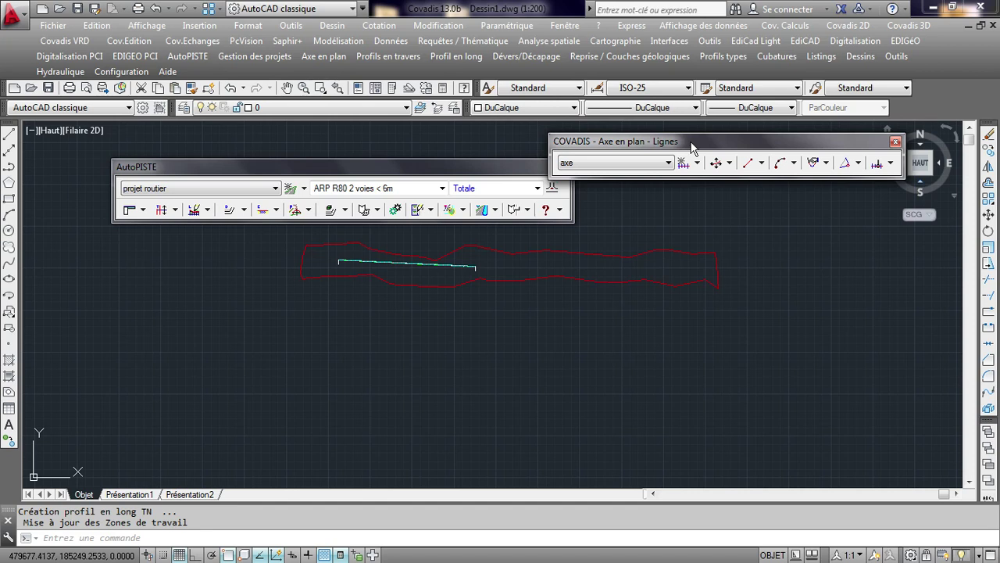
pyautogui.click(143, 210)
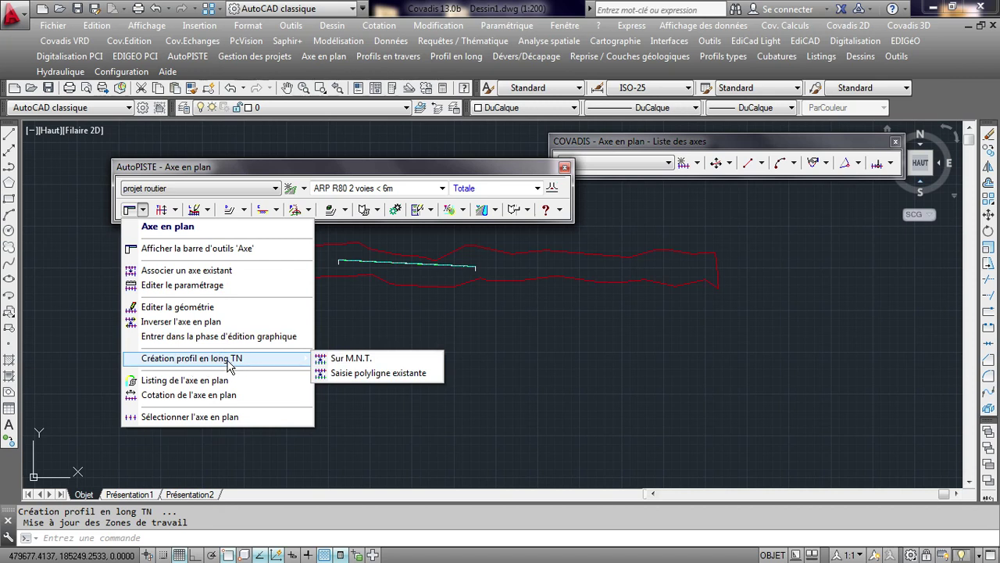
# - Look through the plan-axis commands and close the COVADIS axis toolbar
pyautogui.click(340, 63)
pyautogui.click(340, 63)
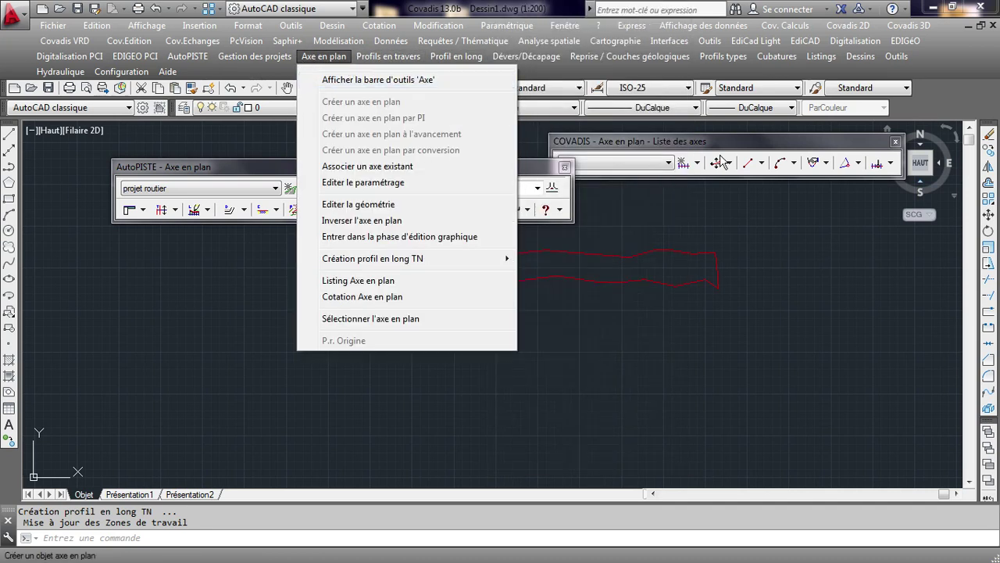
pyautogui.moveTo(738, 147); pyautogui.dragTo(727, 154)
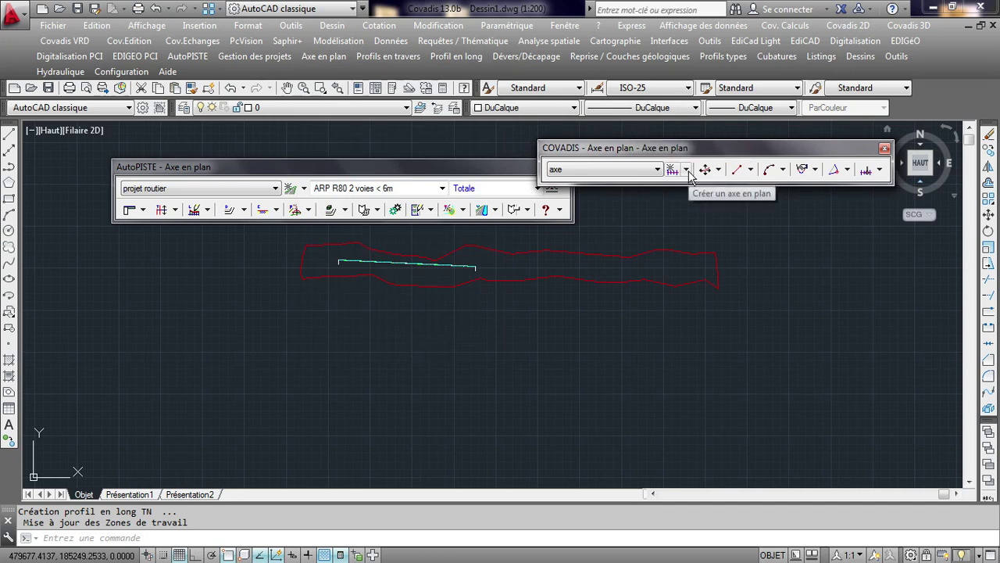
pyautogui.click(685, 170)
pyautogui.click(731, 146)
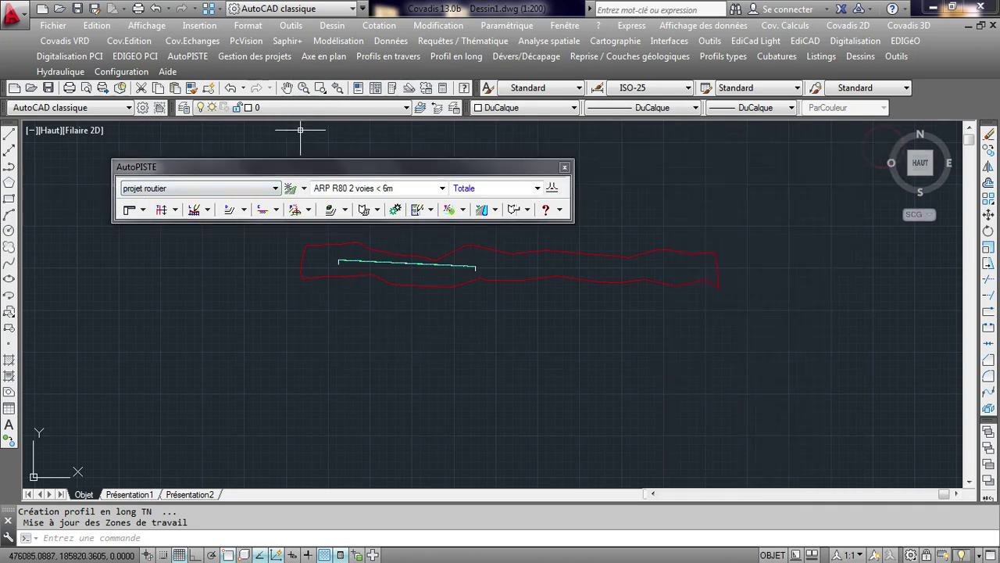
# - Create the axis's natural-ground long profile on the M.N.T., replacing the existing profile
pyautogui.click(143, 210)
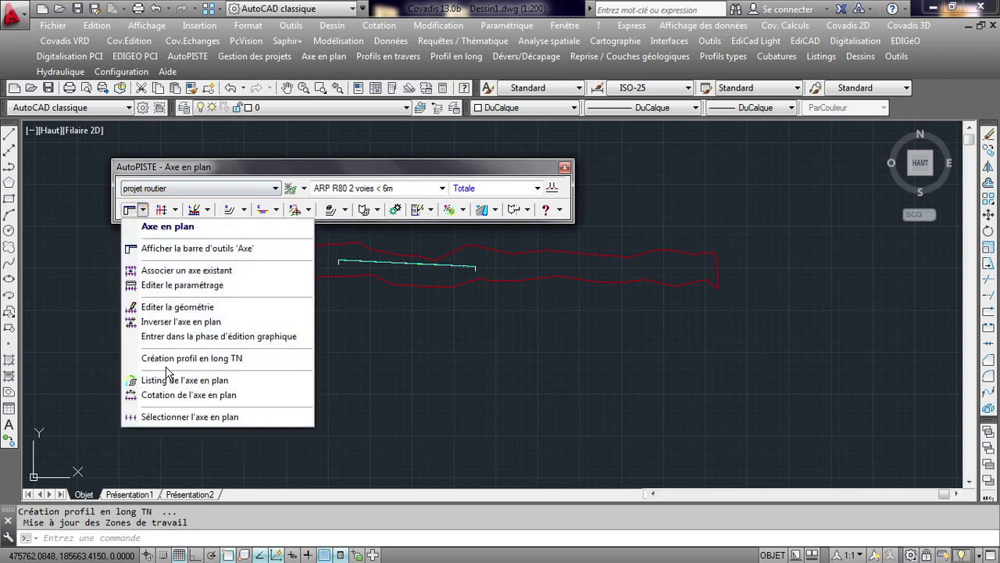
pyautogui.moveTo(192, 358)
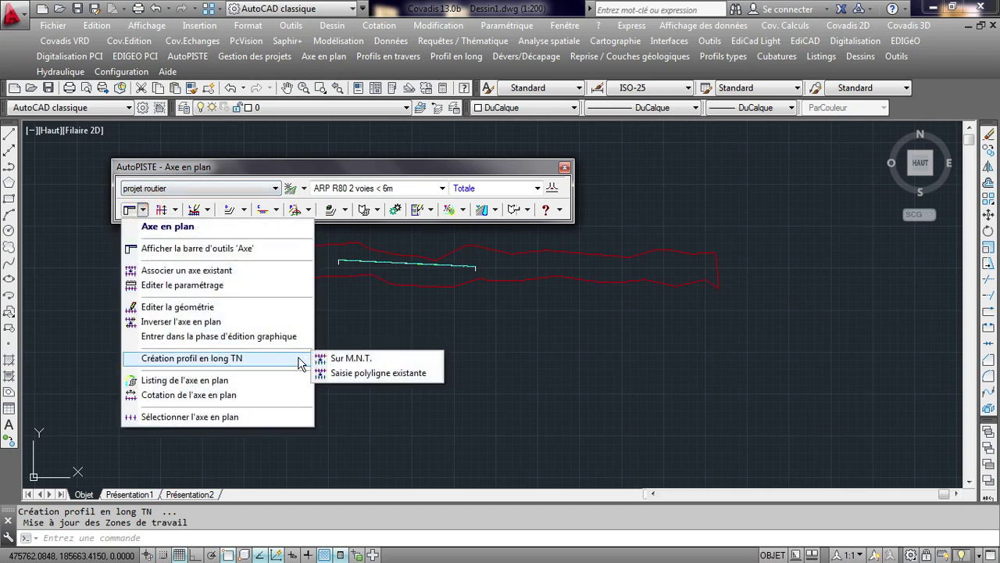
pyautogui.click(378, 359)
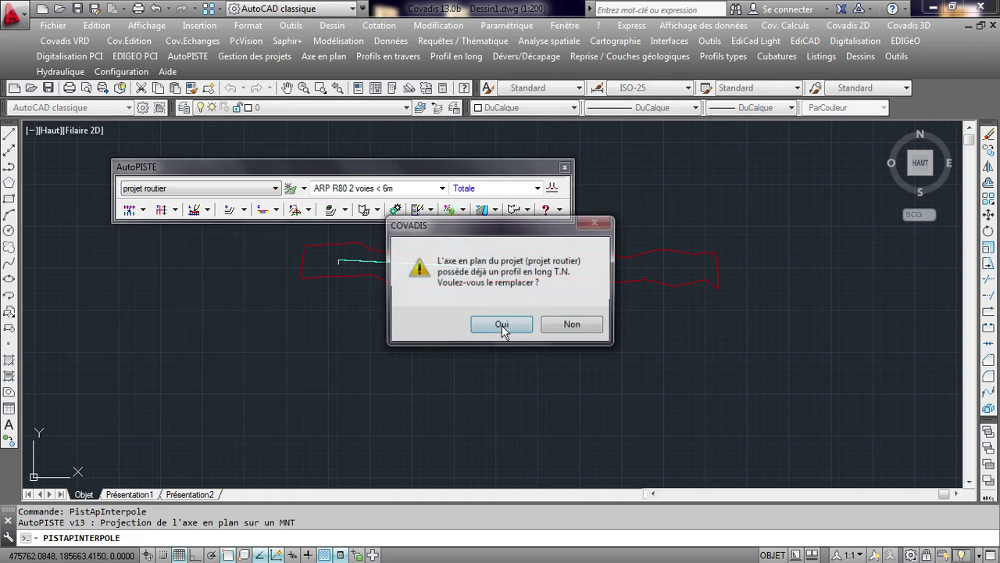
pyautogui.click(503, 328)
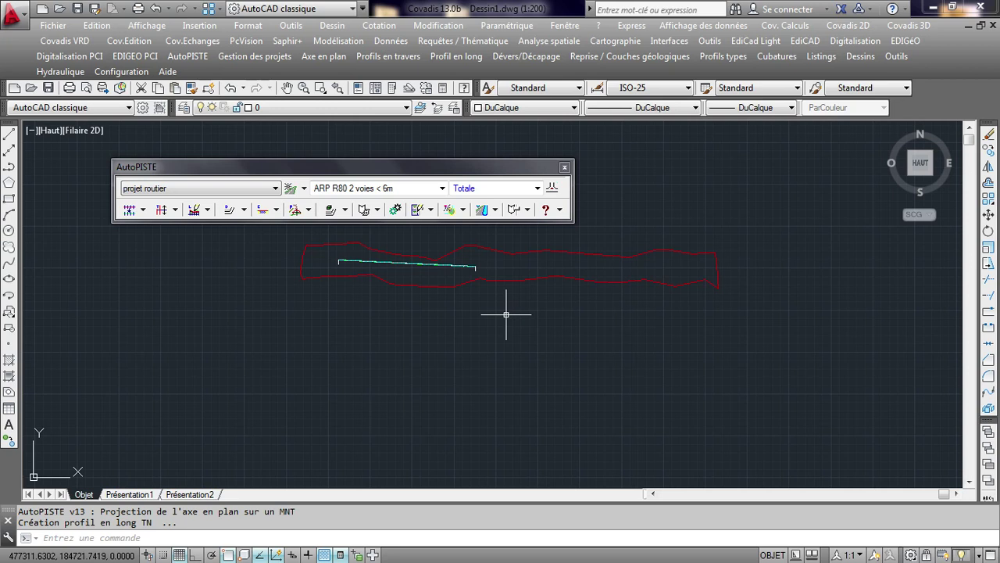
pyautogui.click(143, 210)
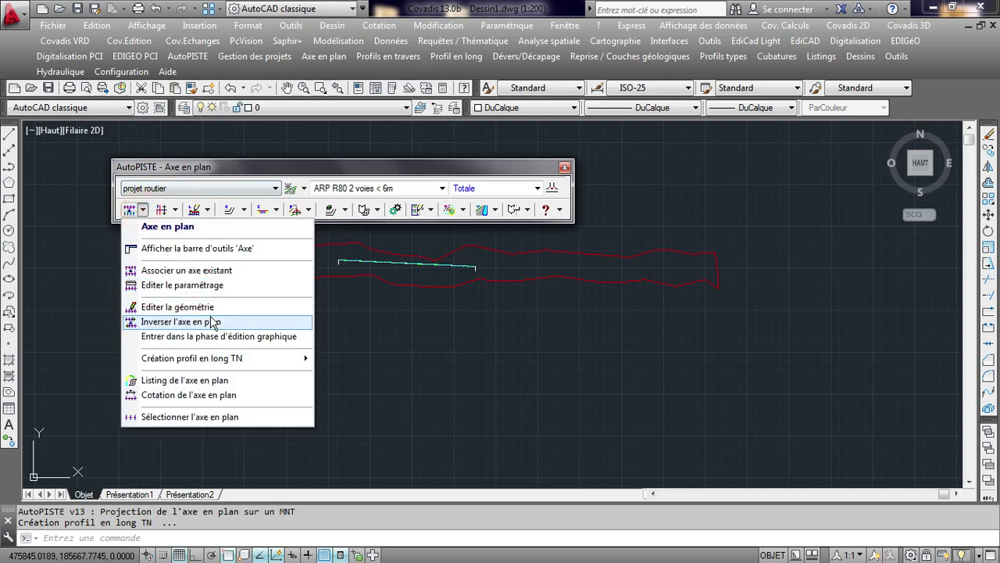
# - Check the Cotation de l'axe en plan settings, close them unchanged, and reopen the axis menu
pyautogui.click(211, 398)
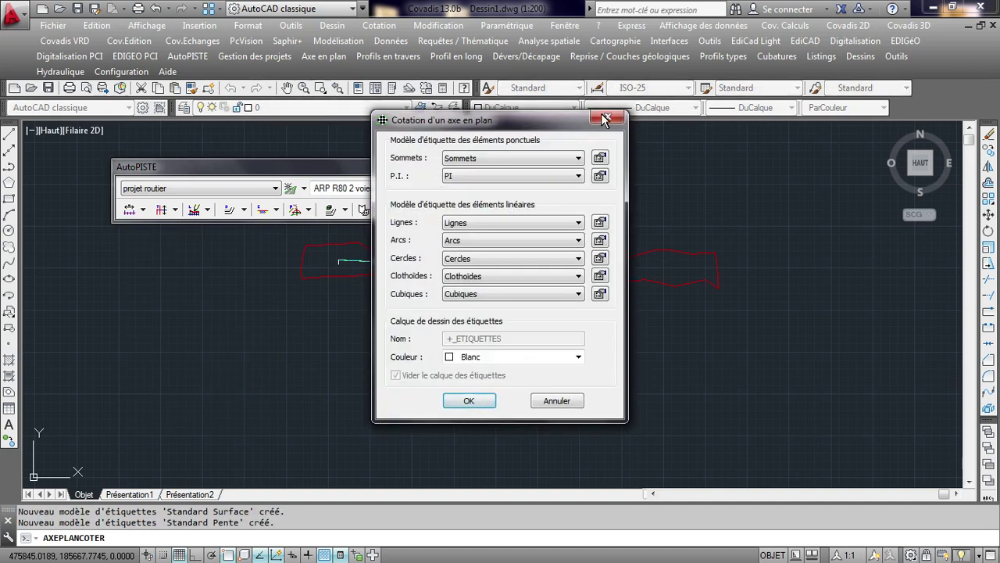
pyautogui.click(605, 119)
pyautogui.click(338, 57)
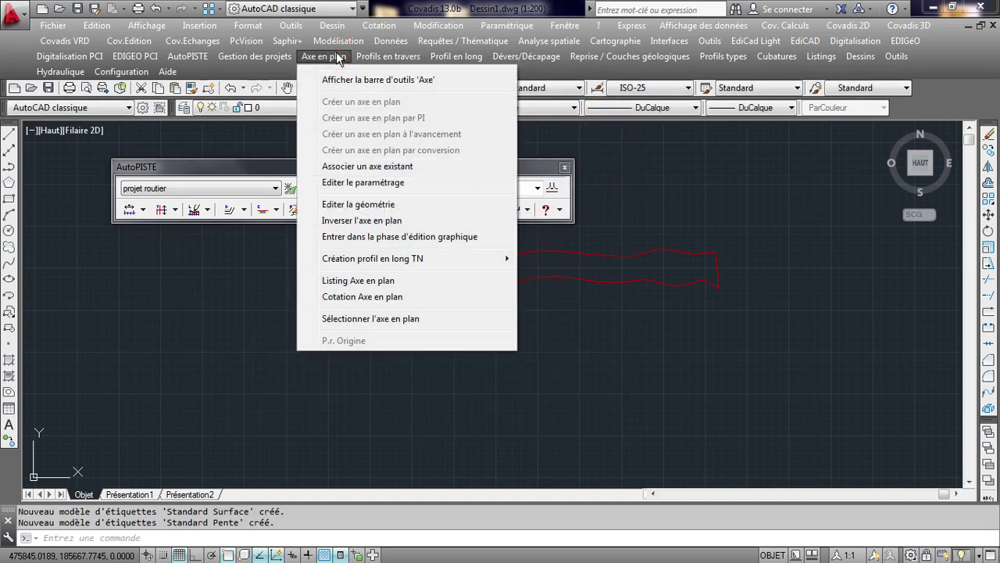
pyautogui.moveTo(389, 56)
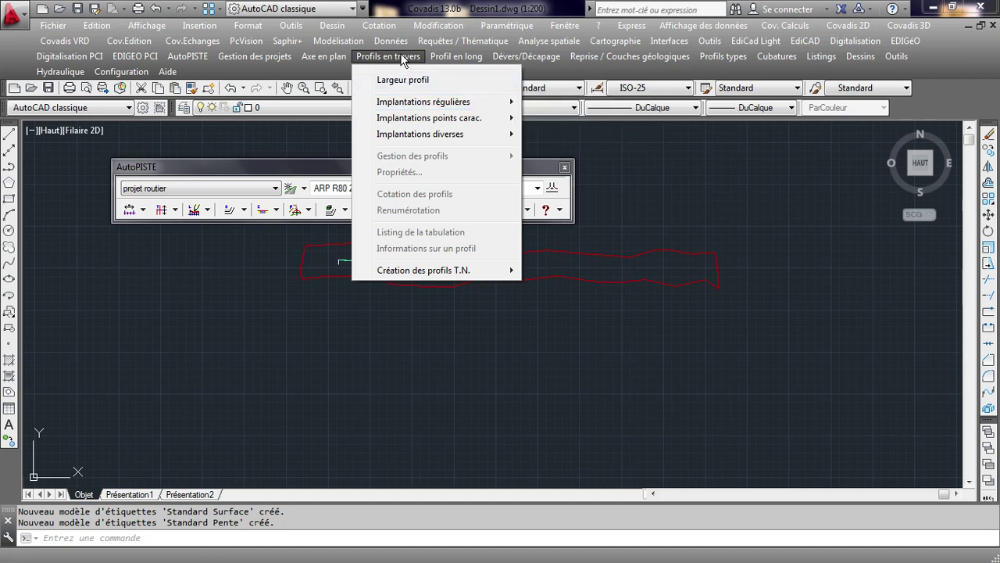
pyautogui.moveTo(424, 102)
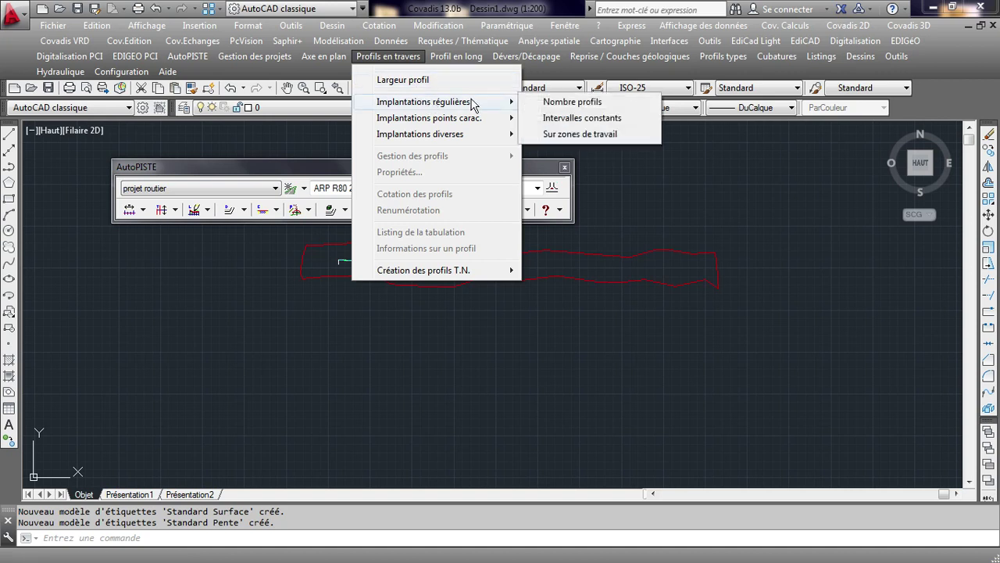
# - Place cross-section profiles at constant 20 m intervals along the axis 'axe'
pyautogui.click(570, 118)
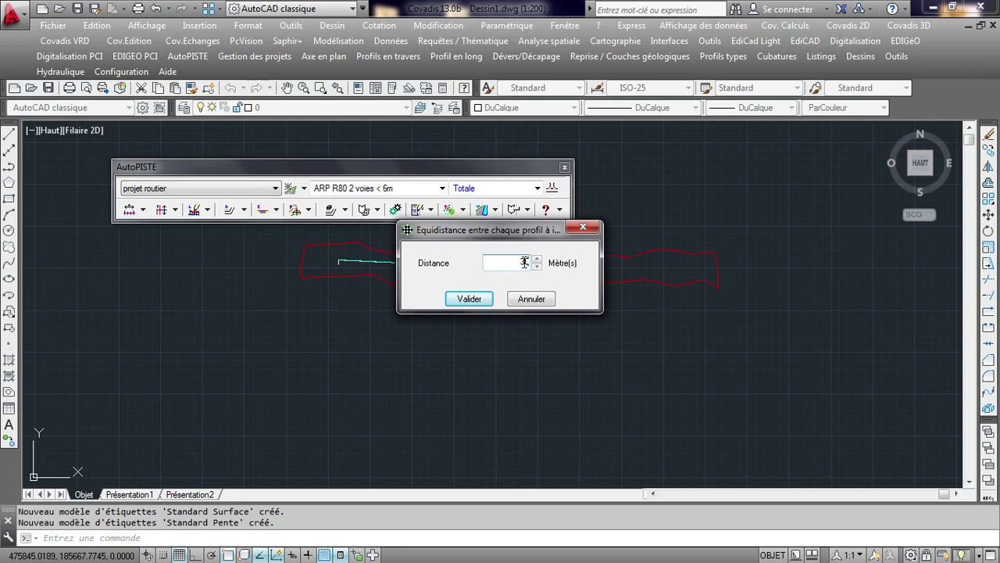
pyautogui.click(478, 299)
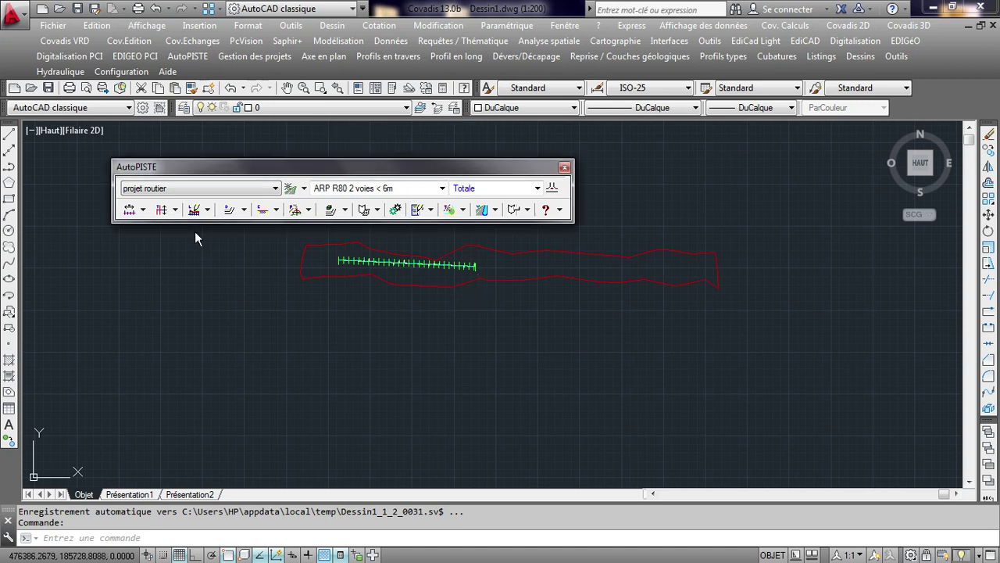
pyautogui.click(342, 58)
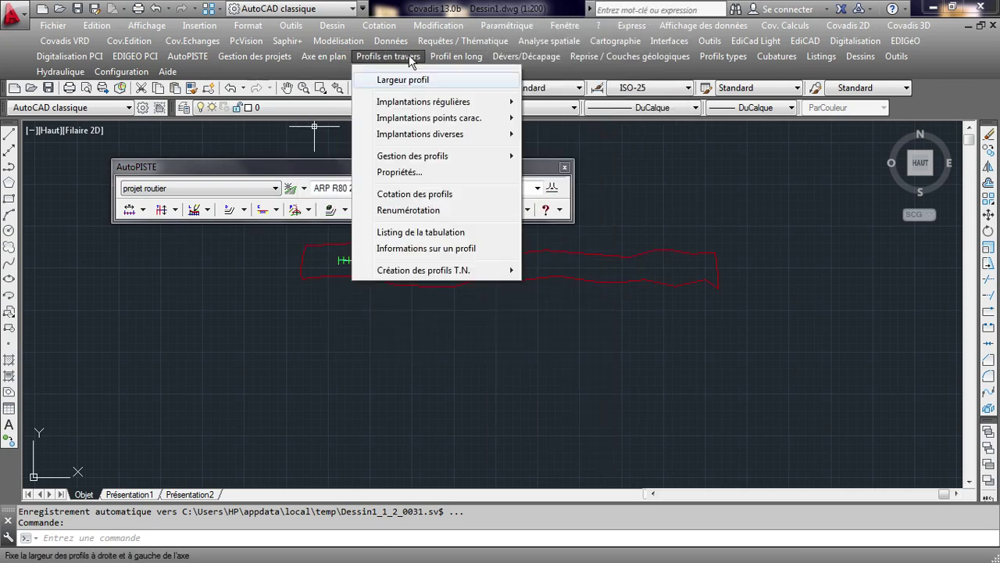
# - Label every cross-section with its station and inspect the labels from the axis start
pyautogui.click(415, 196)
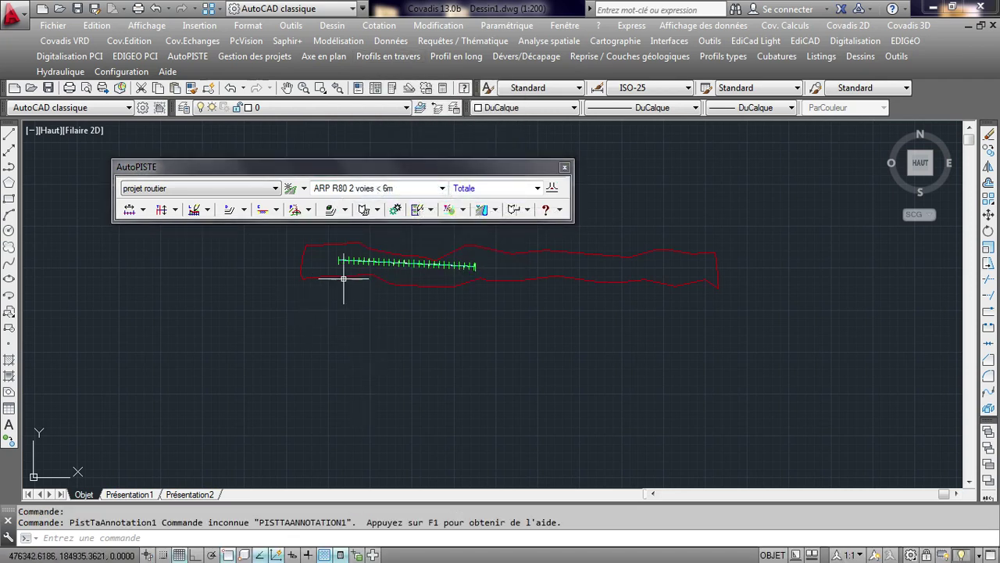
pyautogui.scroll(5, 344, 280)
pyautogui.scroll(5, 345, 307)
pyautogui.scroll(3, 250, 289)
pyautogui.scroll(2, 265, 296)
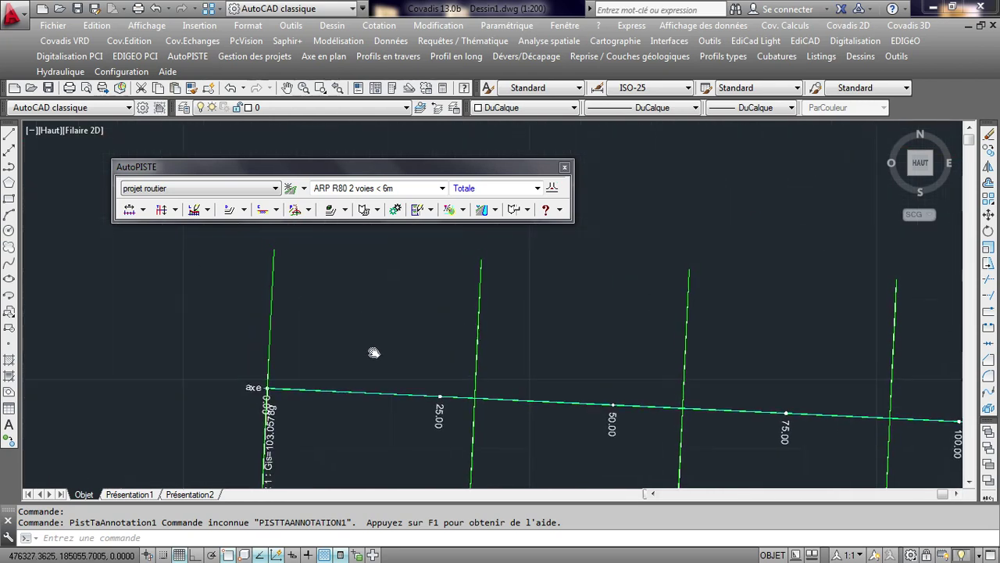
pyautogui.moveTo(373, 340); pyautogui.dragTo(360, 394, button='middle')
pyautogui.scroll(-5, 360, 393)
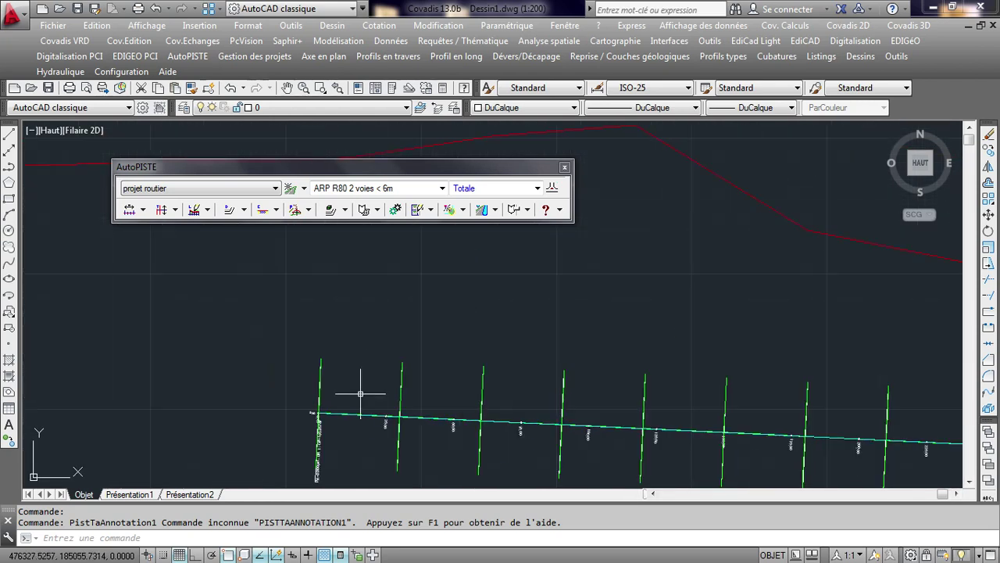
pyautogui.moveTo(512, 423); pyautogui.dragTo(355, 223, button='middle')
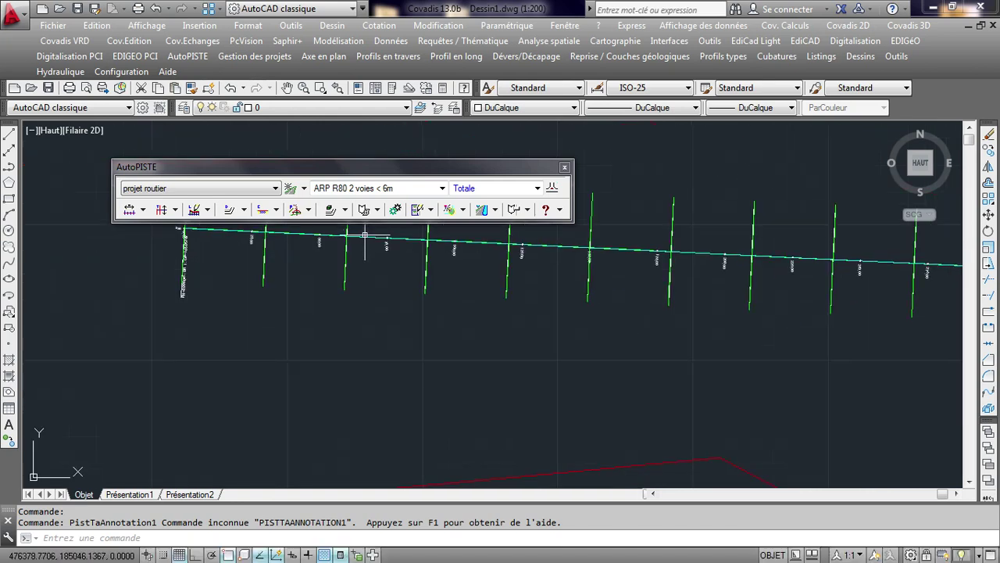
# - Revisit the Profils en travers options and check the labelled cross-sections along the axis
pyautogui.click(143, 209)
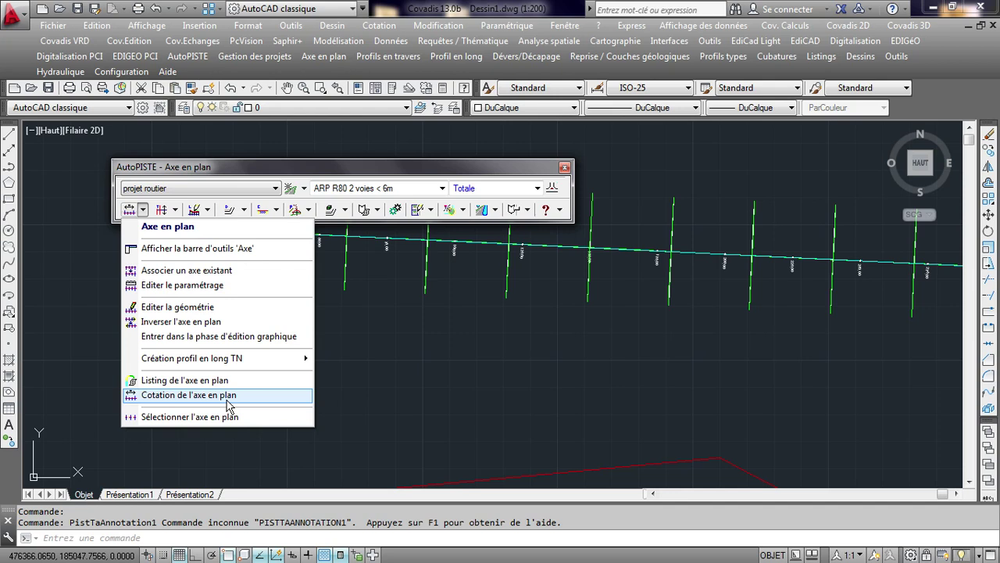
pyautogui.click(378, 59)
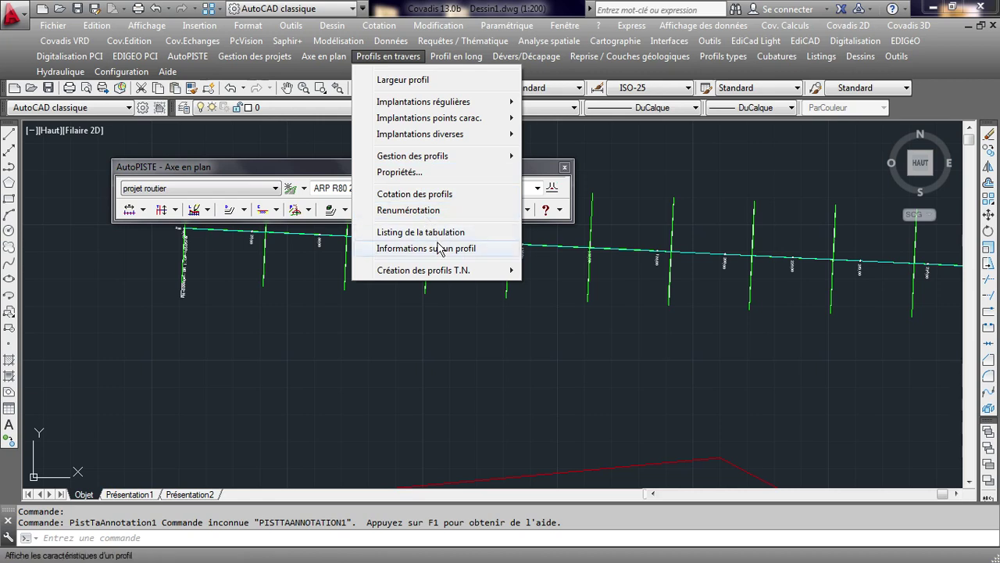
pyautogui.click(439, 195)
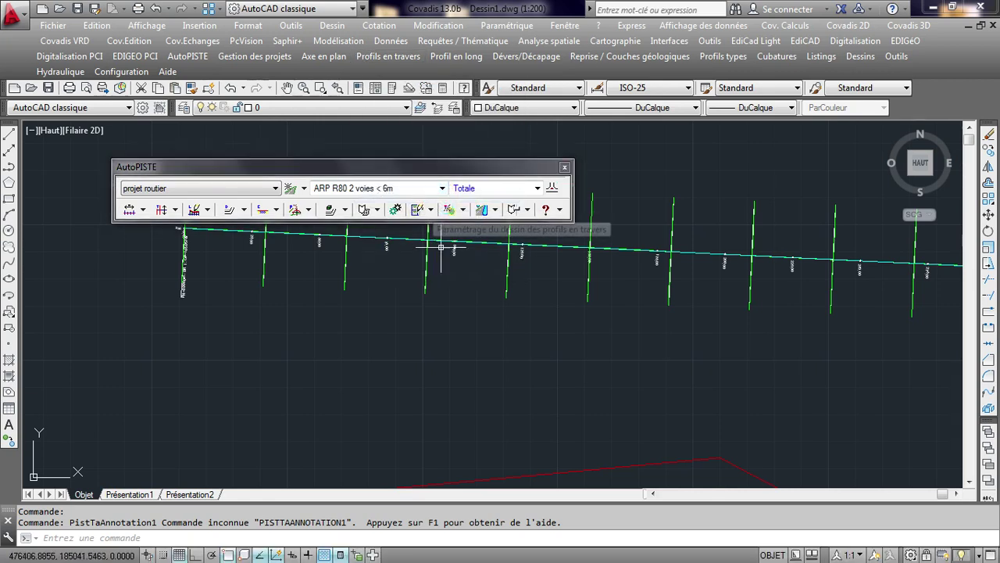
pyautogui.moveTo(379, 286)
pyautogui.mouseDown(button='middle')
pyautogui.moveTo(379, 324)
pyautogui.moveTo(368, 334)
pyautogui.mouseUp(button='middle')
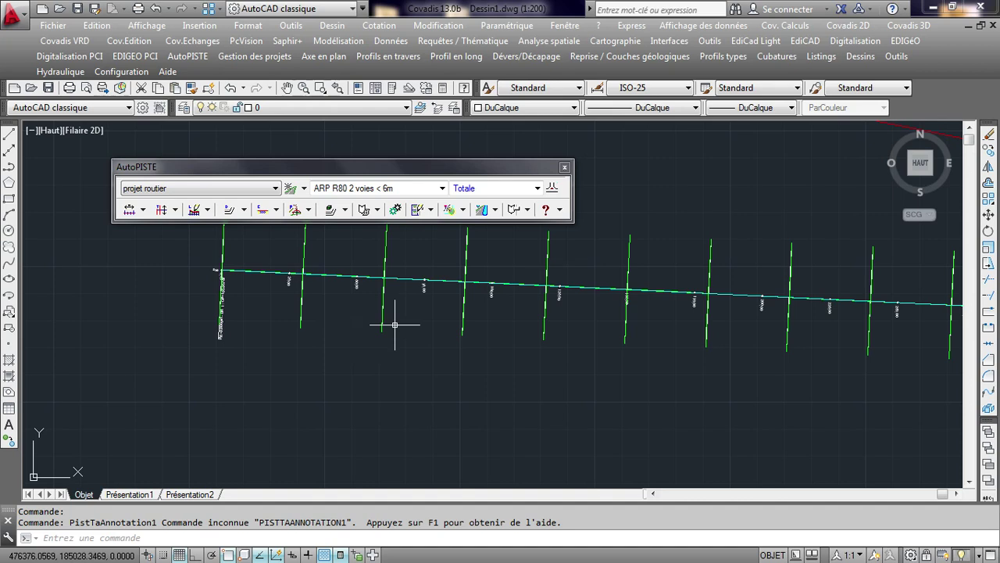
pyautogui.click(174, 211)
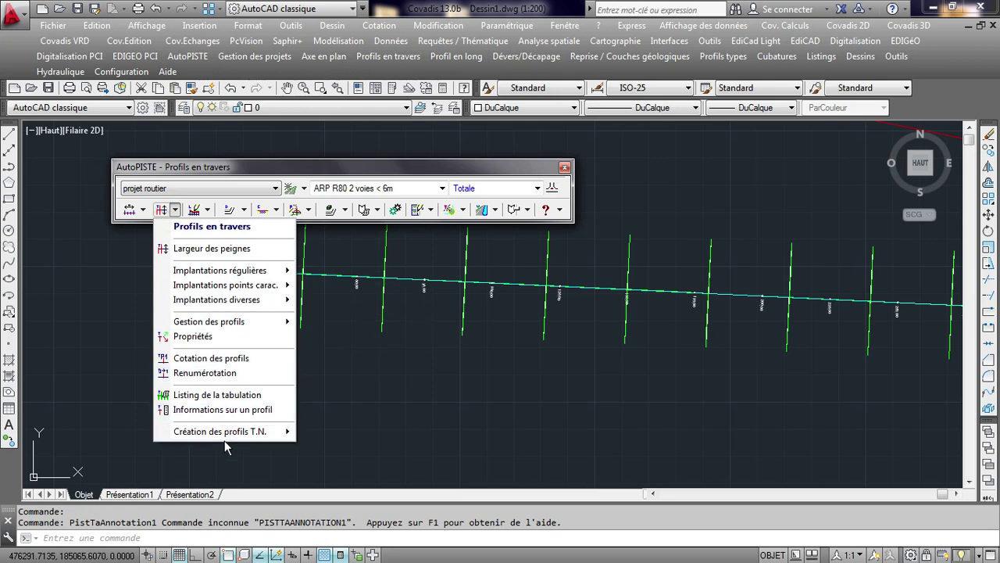
pyautogui.moveTo(220, 431)
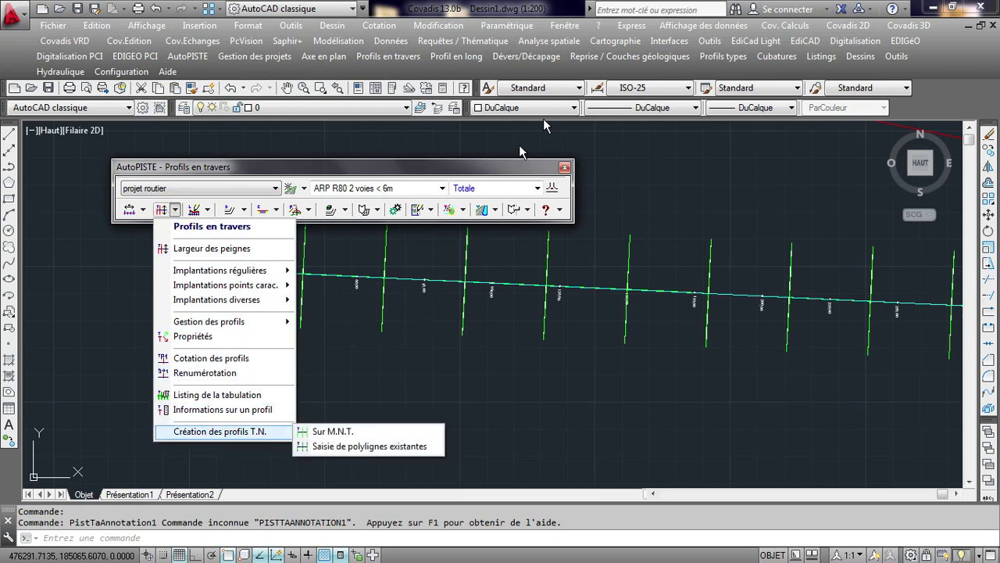
# - Draw the natural-ground long profile at 1/500 horizontal and 1/100 vertical, panning to free space
pyautogui.click(208, 211)
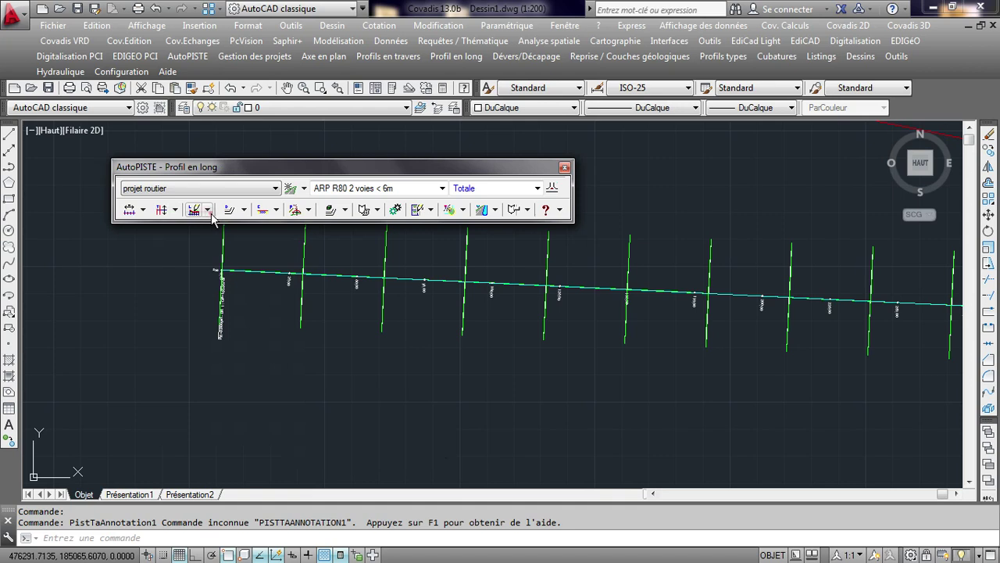
pyautogui.click(208, 211)
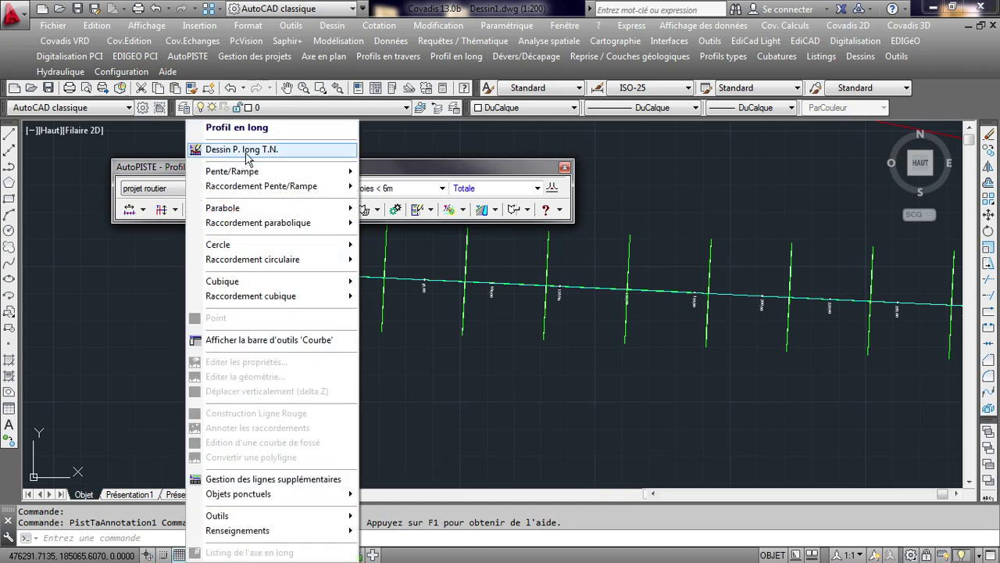
pyautogui.click(247, 153)
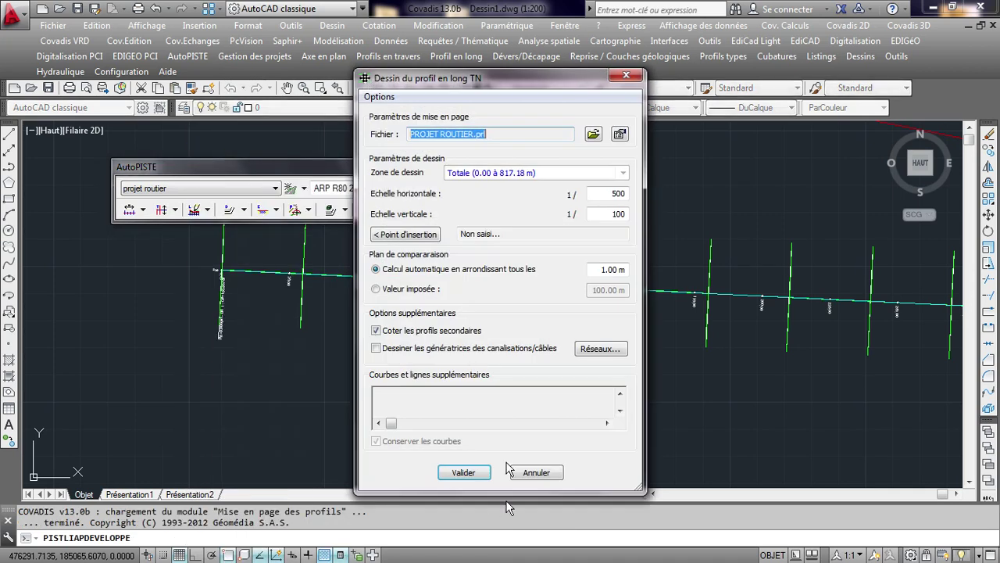
pyautogui.click(463, 472)
pyautogui.moveTo(522, 403); pyautogui.dragTo(316, 358, button='middle')
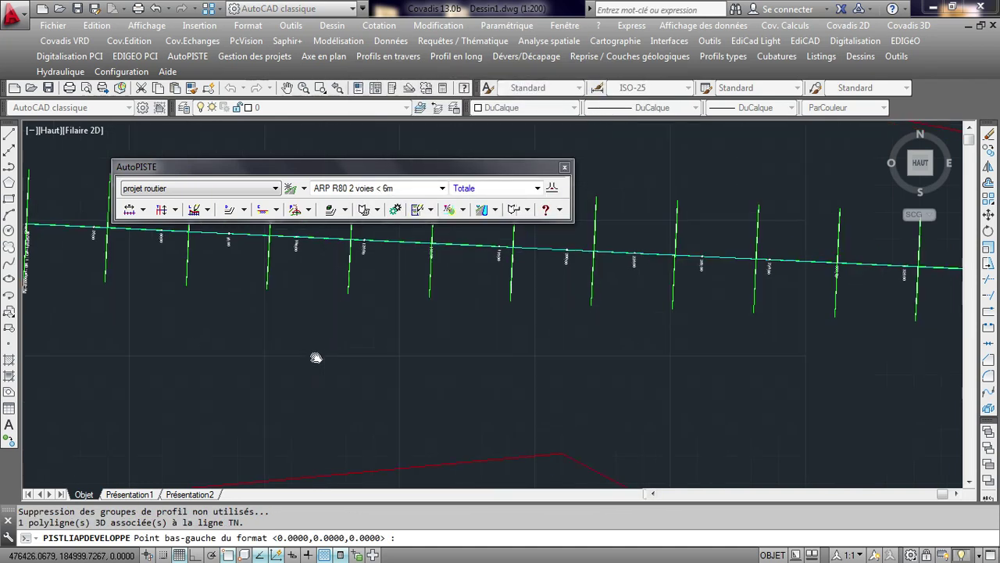
pyautogui.scroll(-5, 598, 336)
pyautogui.scroll(-3, 815, 368)
pyautogui.moveTo(815, 368); pyautogui.dragTo(217, 295, button='middle')
pyautogui.scroll(-2, 217, 295)
# - Place the long-profile sheet's lower-left corner and zoom in on its title
pyautogui.click(682, 281)
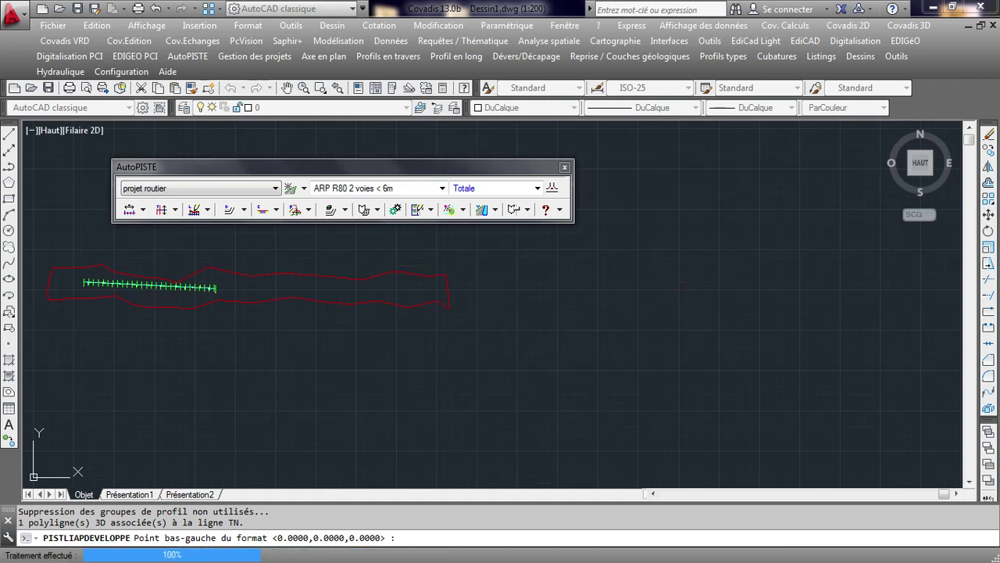
pyautogui.scroll(4, 714, 302)
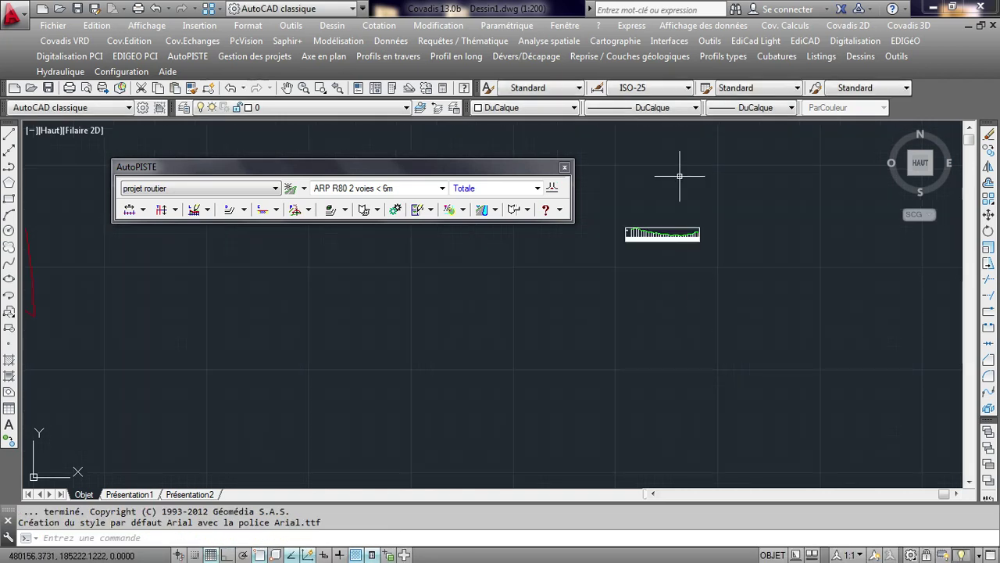
pyautogui.scroll(4, 661, 238)
pyautogui.moveTo(664, 249); pyautogui.dragTo(669, 328, button='middle')
pyautogui.scroll(5, 671, 323)
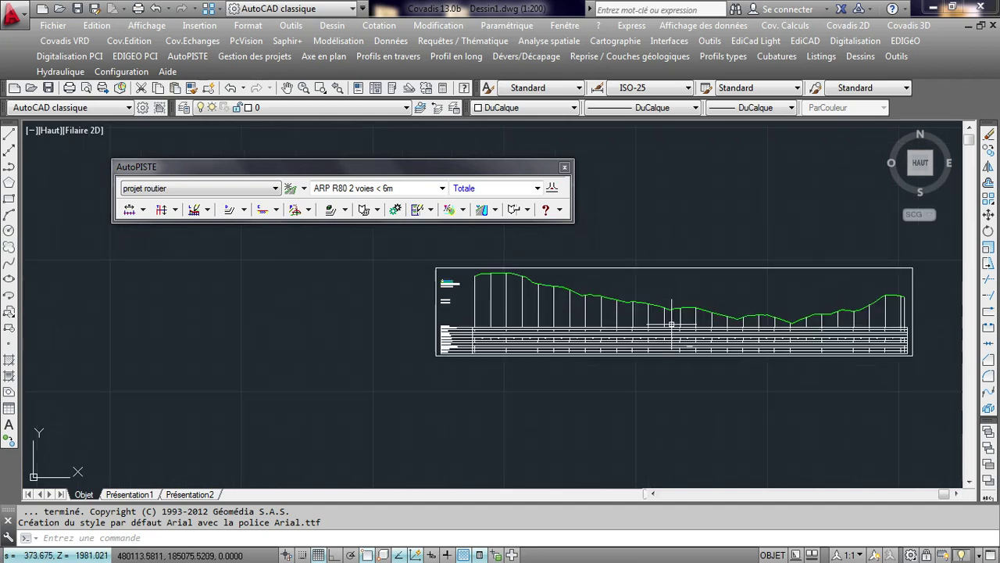
pyautogui.scroll(2, 671, 323)
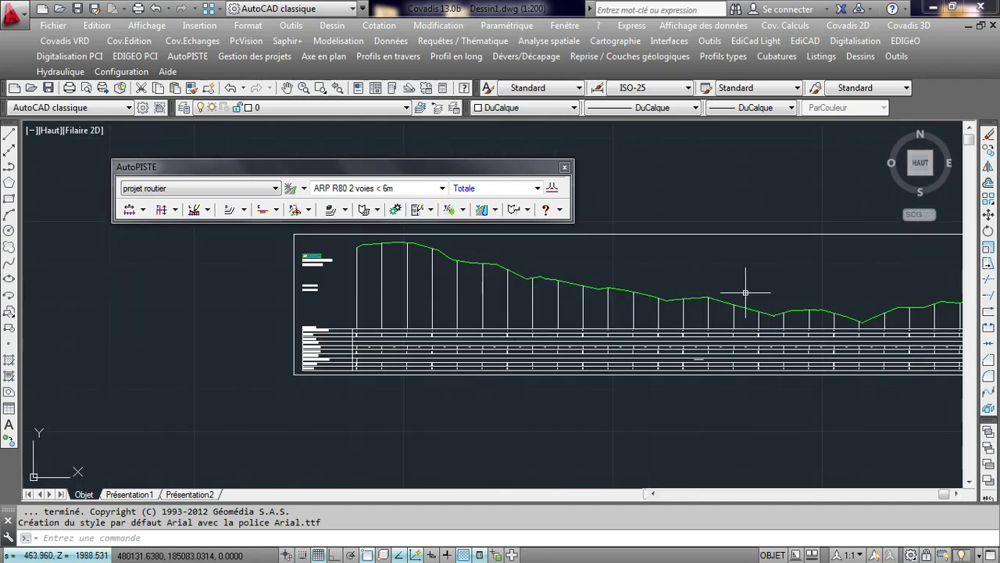
pyautogui.scroll(4, 395, 324)
pyautogui.moveTo(235, 273); pyautogui.dragTo(358, 348, button='middle')
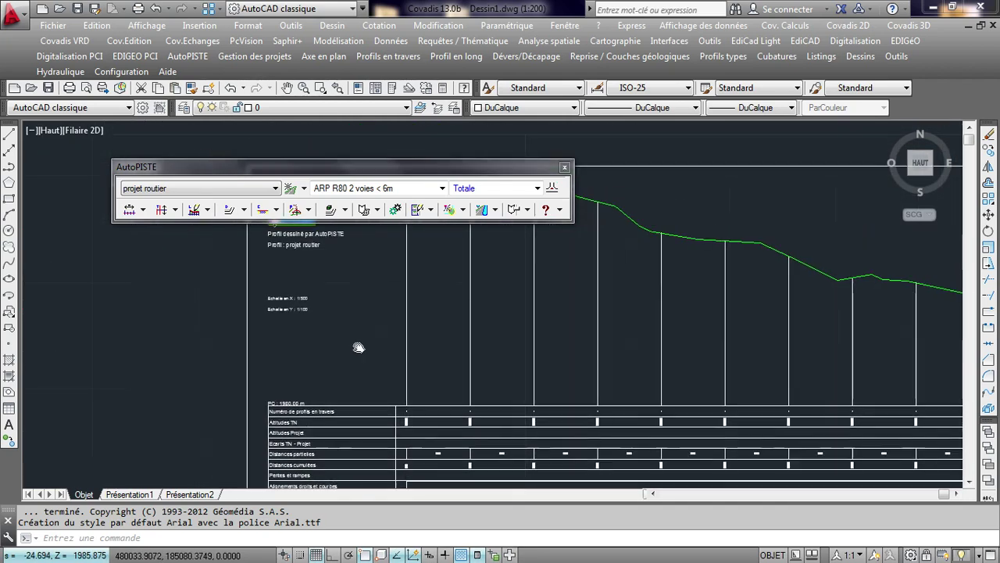
pyautogui.scroll(2, 323, 319)
pyautogui.scroll(2, 284, 302)
pyautogui.scroll(1, 279, 270)
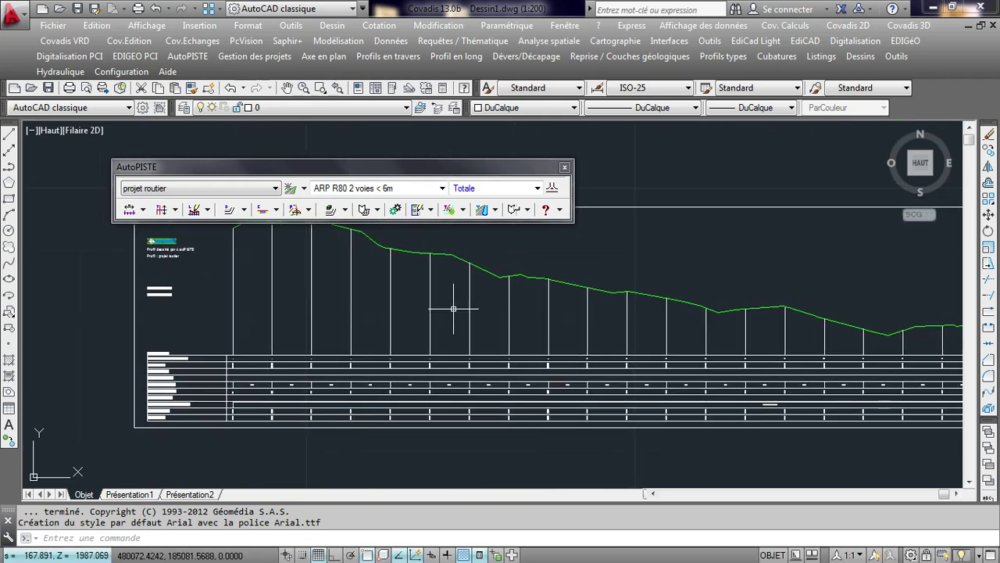
# - Zoom back out and pan until the red outline and green alignment are visible
pyautogui.moveTo(949, 315); pyautogui.dragTo(450, 321, button='middle')
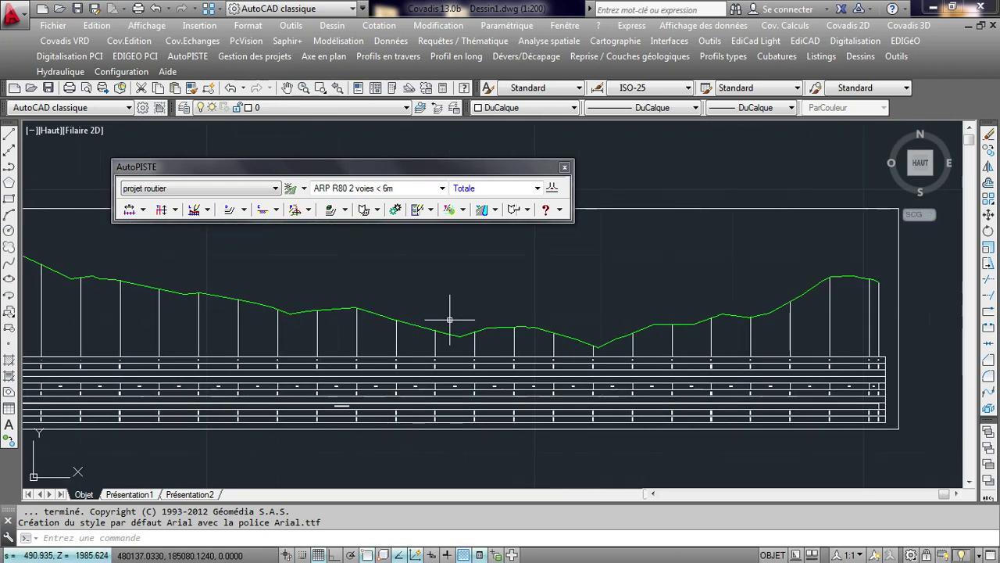
pyautogui.scroll(4, 595, 347)
pyautogui.scroll(1, 607, 349)
pyautogui.scroll(2, 617, 386)
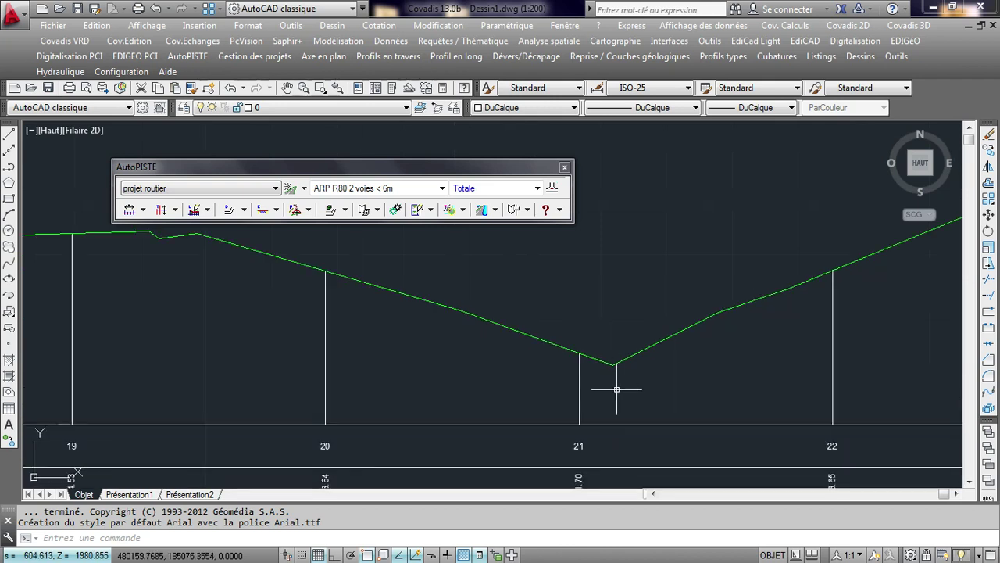
pyautogui.scroll(2, 603, 377)
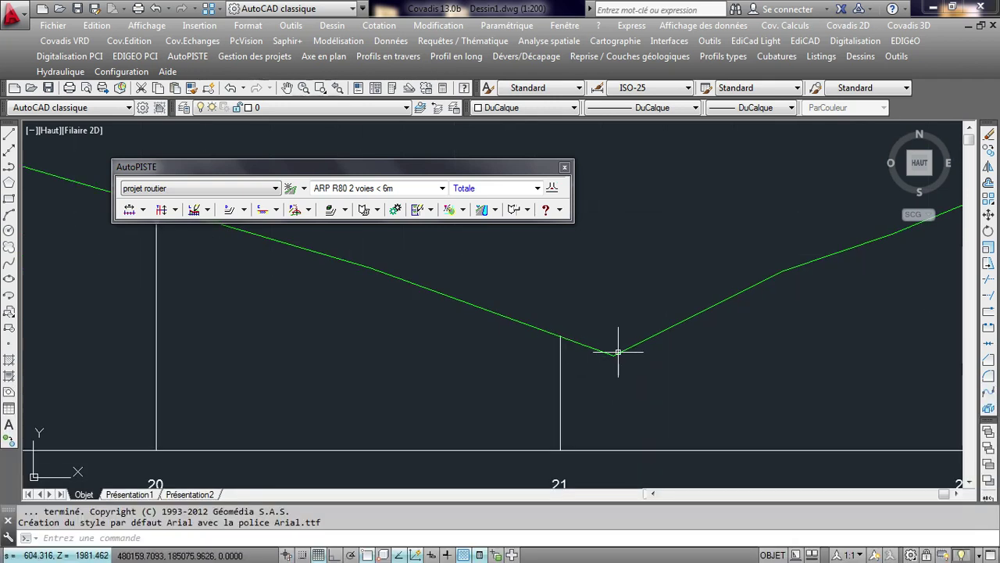
pyautogui.scroll(-5, 648, 320)
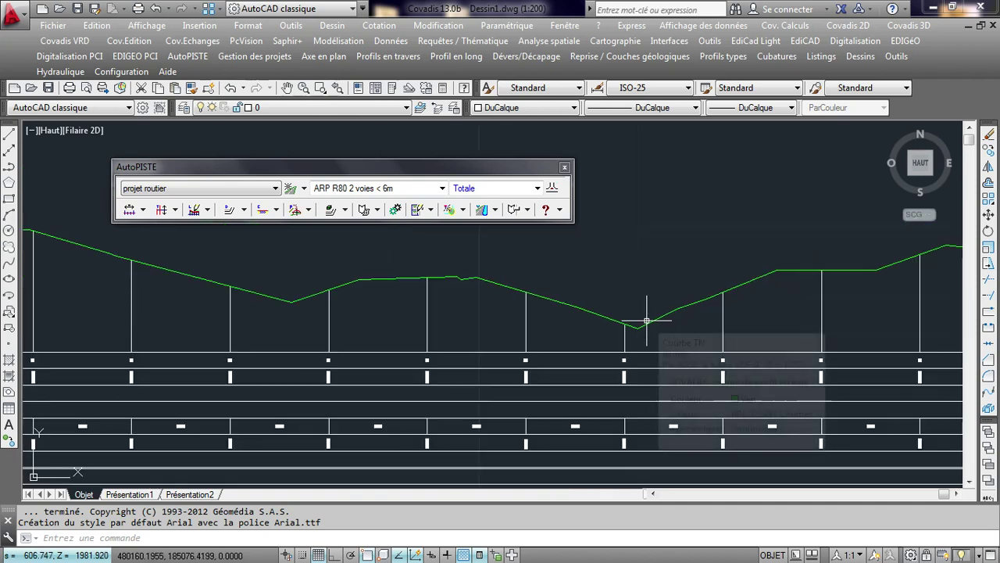
pyautogui.scroll(-2, 647, 320)
pyautogui.scroll(-2, 647, 322)
pyautogui.scroll(-2, 647, 336)
pyautogui.scroll(-2, 648, 340)
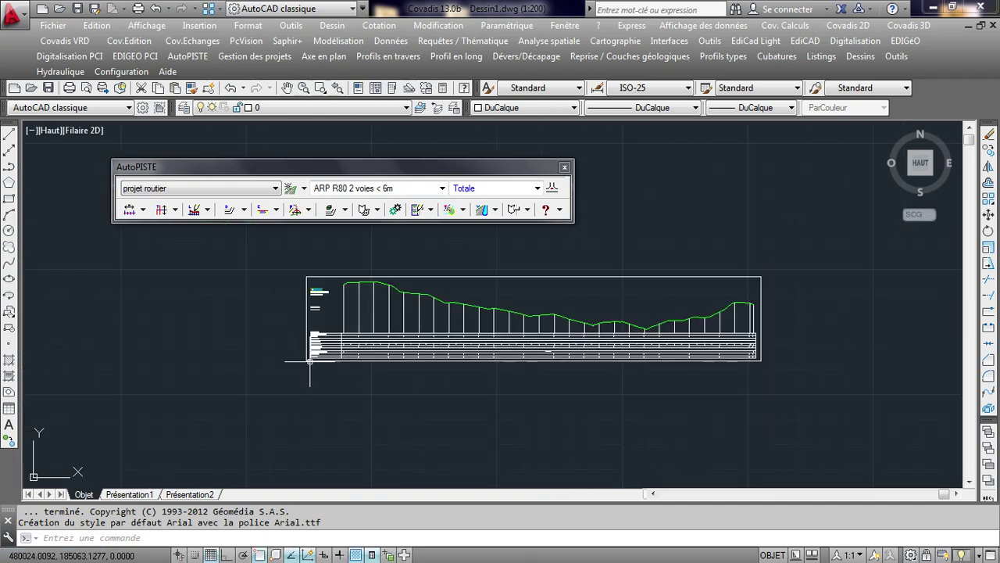
pyautogui.moveTo(384, 336); pyautogui.dragTo(422, 305, button='middle')
pyautogui.scroll(-2, 447, 285)
pyautogui.scroll(-2, 438, 284)
pyautogui.scroll(1, 424, 284)
pyautogui.scroll(-2, 406, 284)
pyautogui.scroll(-2, 367, 304)
pyautogui.moveTo(354, 319); pyautogui.dragTo(670, 293, button='middle')
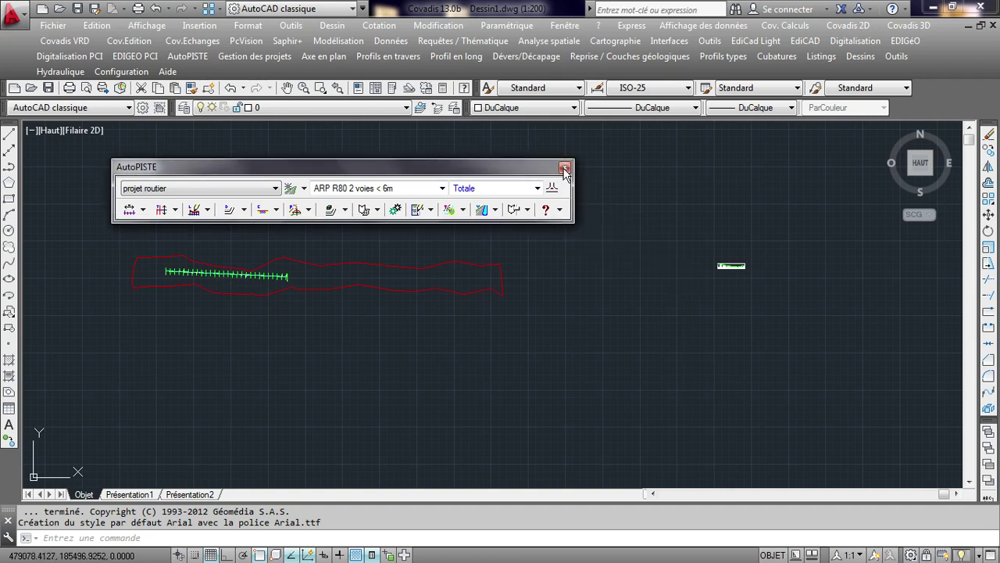
# - Create a constant Décapage of 0.25 m on both left and right sides
pyautogui.click(277, 209)
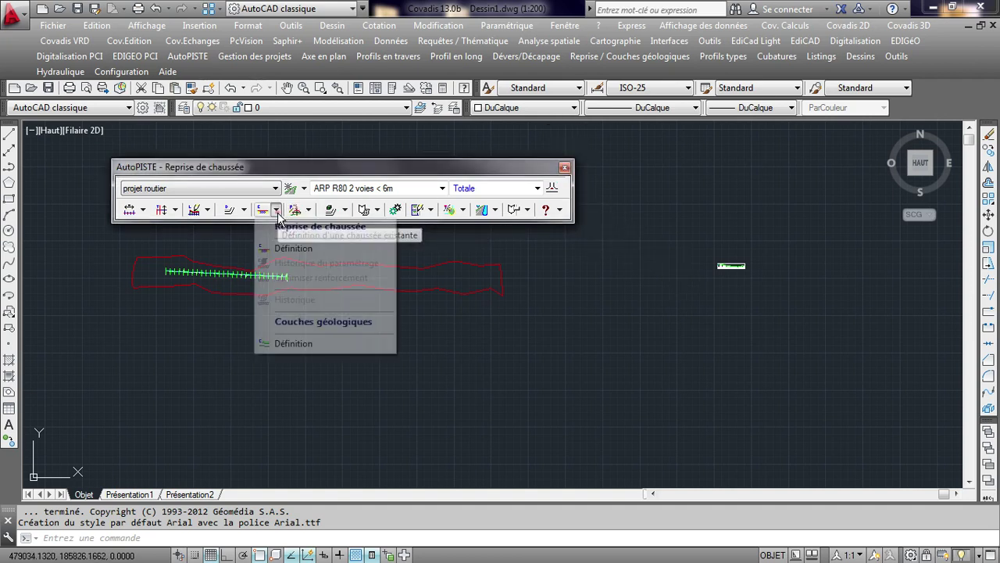
pyautogui.click(235, 211)
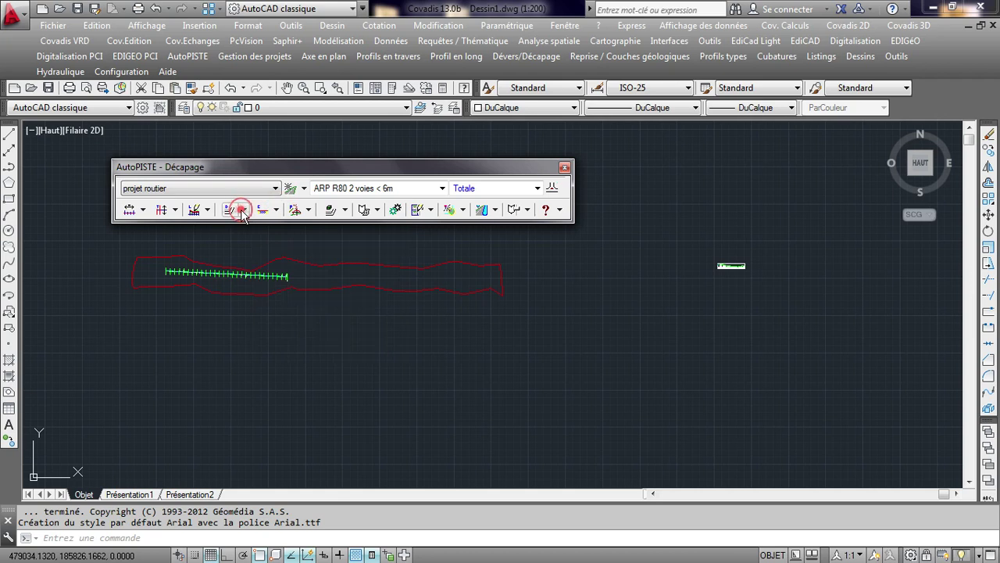
pyautogui.click(244, 210)
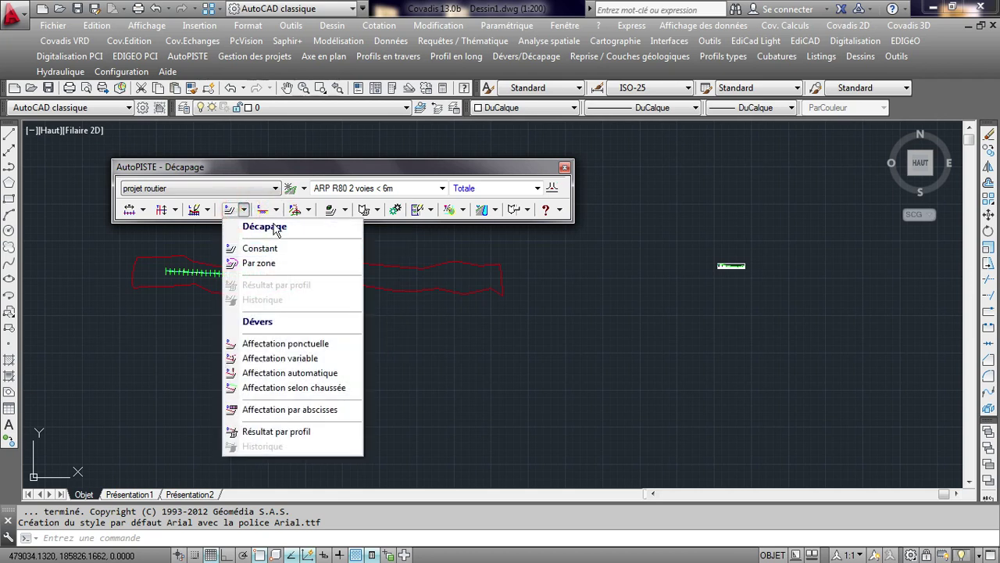
pyautogui.click(279, 248)
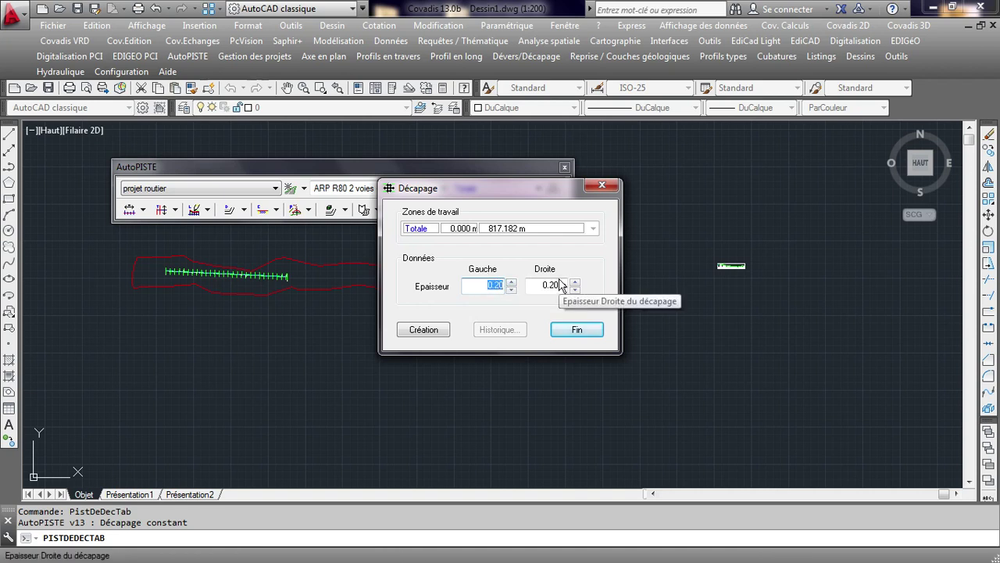
pyautogui.click(489, 285)
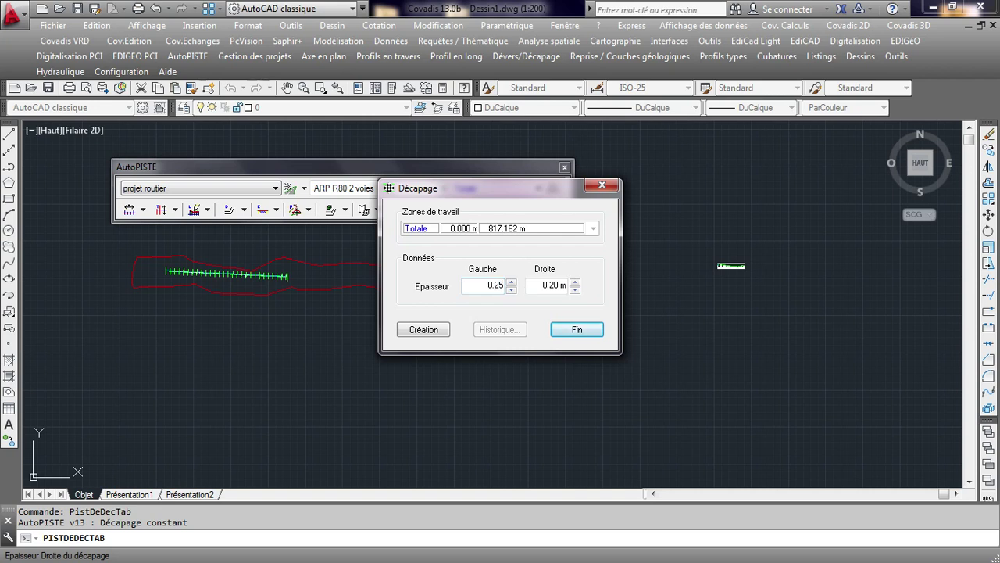
pyautogui.click(541, 288)
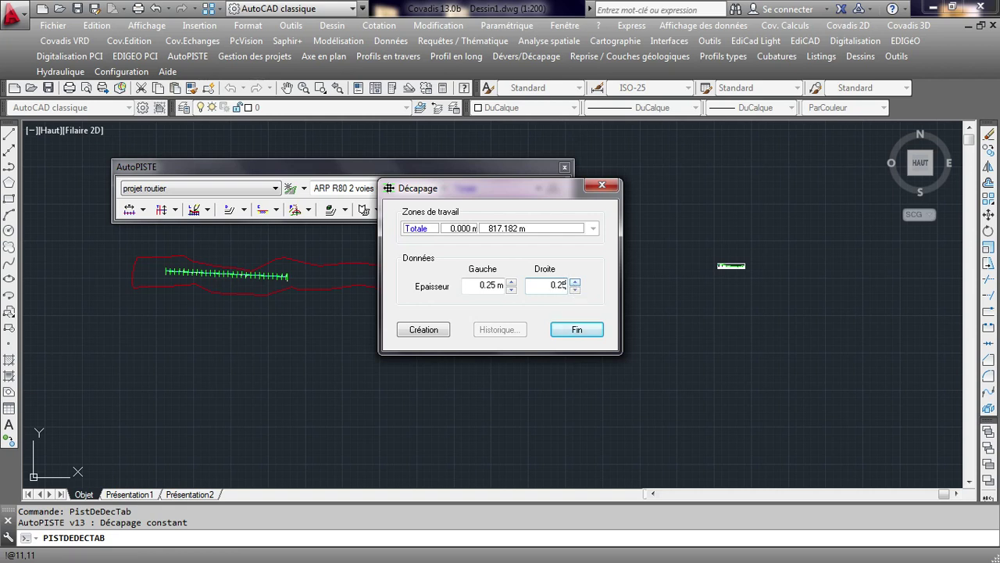
pyautogui.click(429, 330)
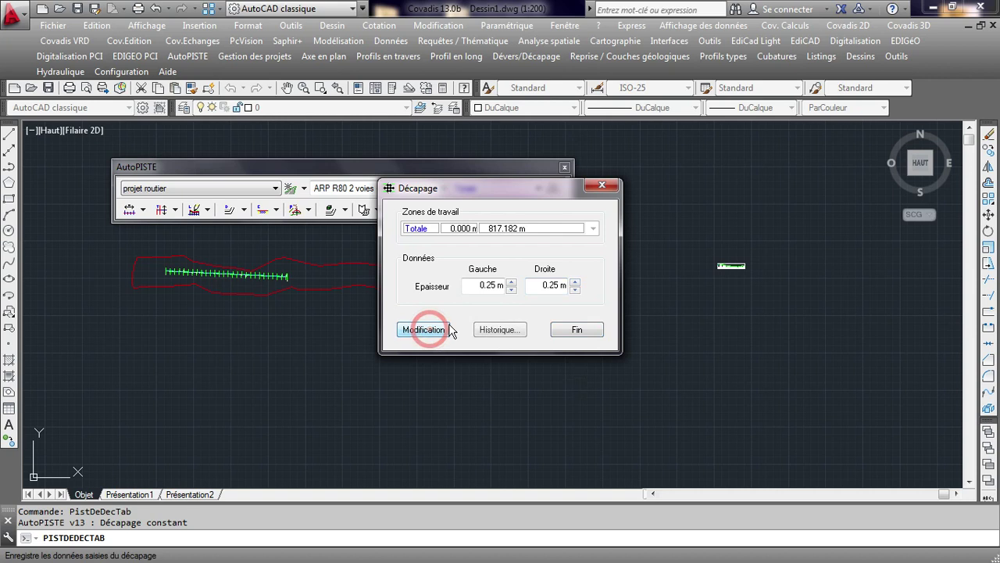
pyautogui.click(578, 330)
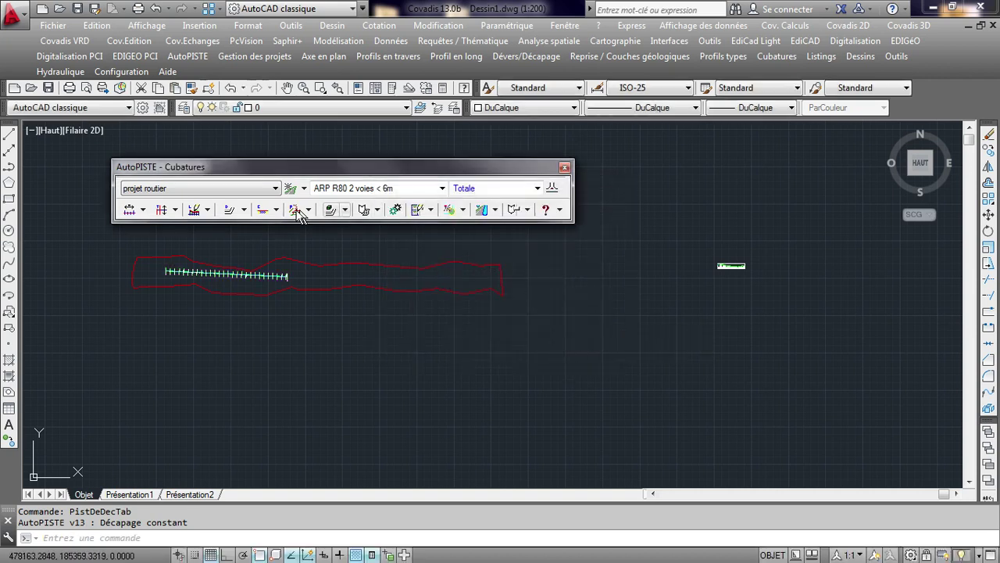
# - Auto-assign superelevation from table ARP R80 2 voies < 6m, giving 2.50 left and −2.50 right
pyautogui.click(244, 210)
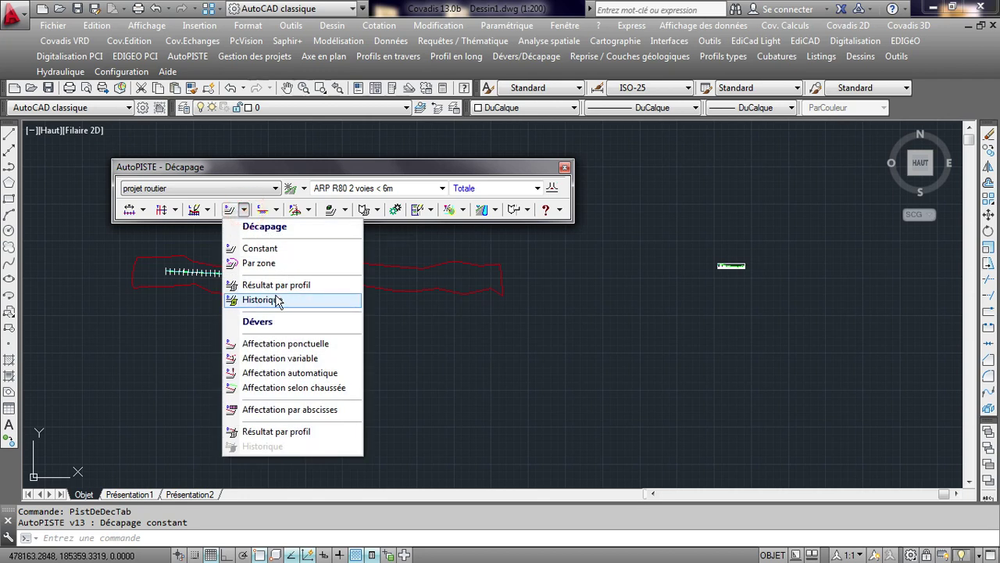
pyautogui.click(283, 373)
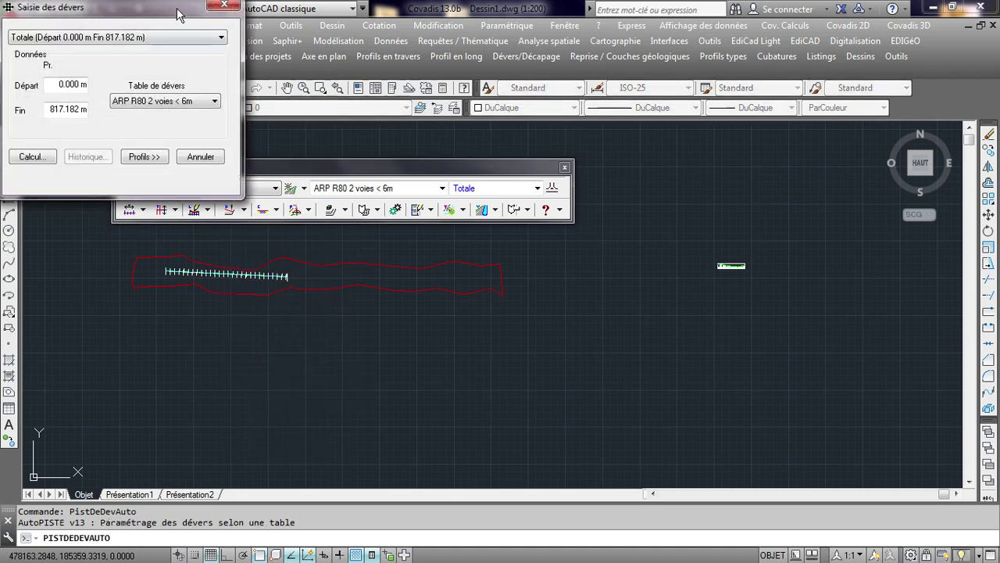
pyautogui.moveTo(178, 14); pyautogui.dragTo(273, 77)
pyautogui.click(289, 167)
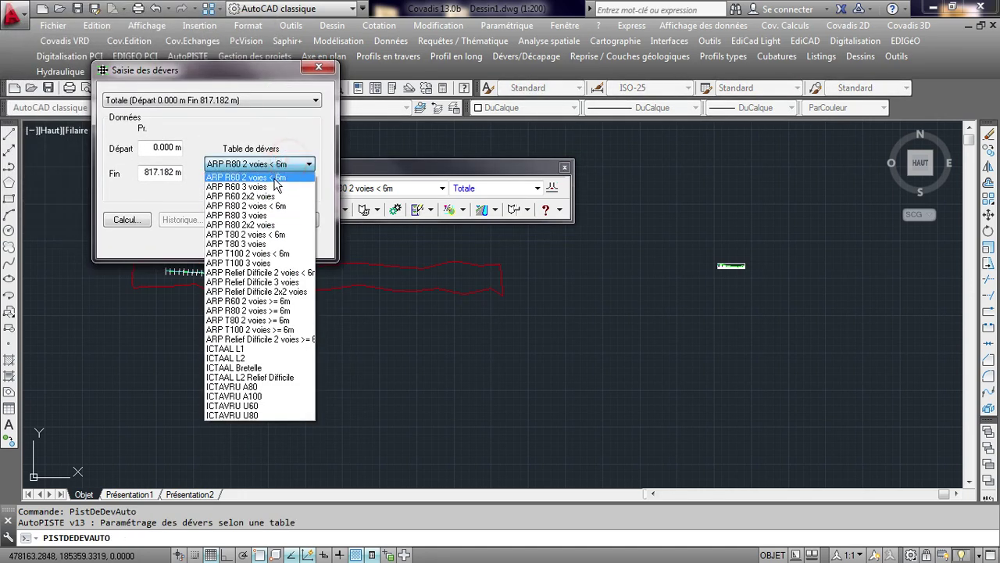
pyautogui.click(264, 208)
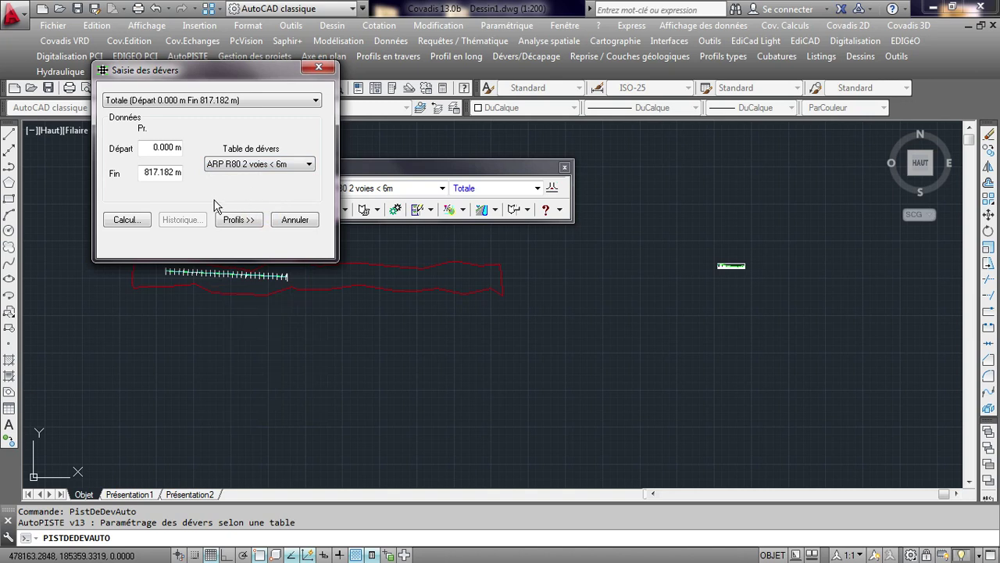
pyautogui.click(149, 220)
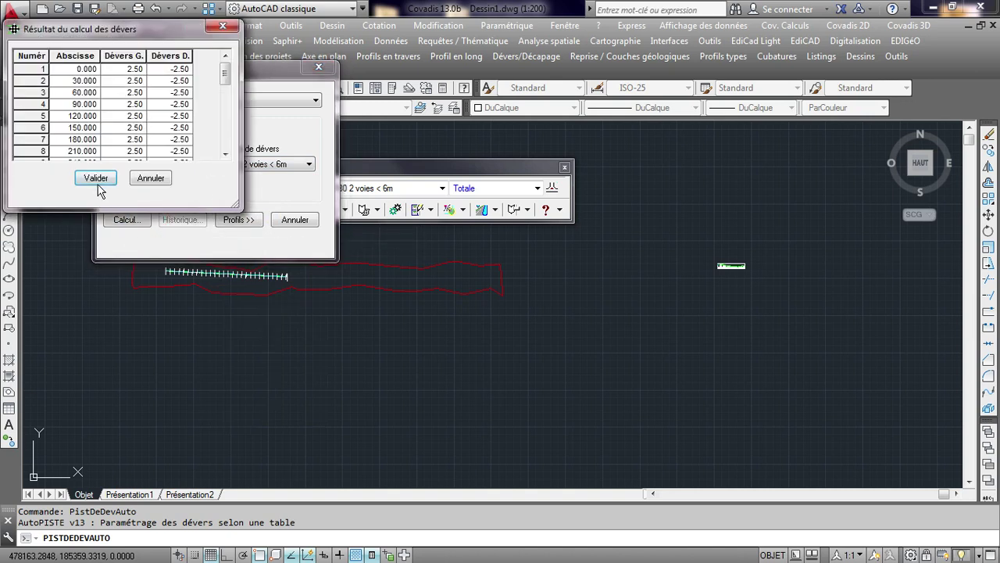
pyautogui.click(100, 173)
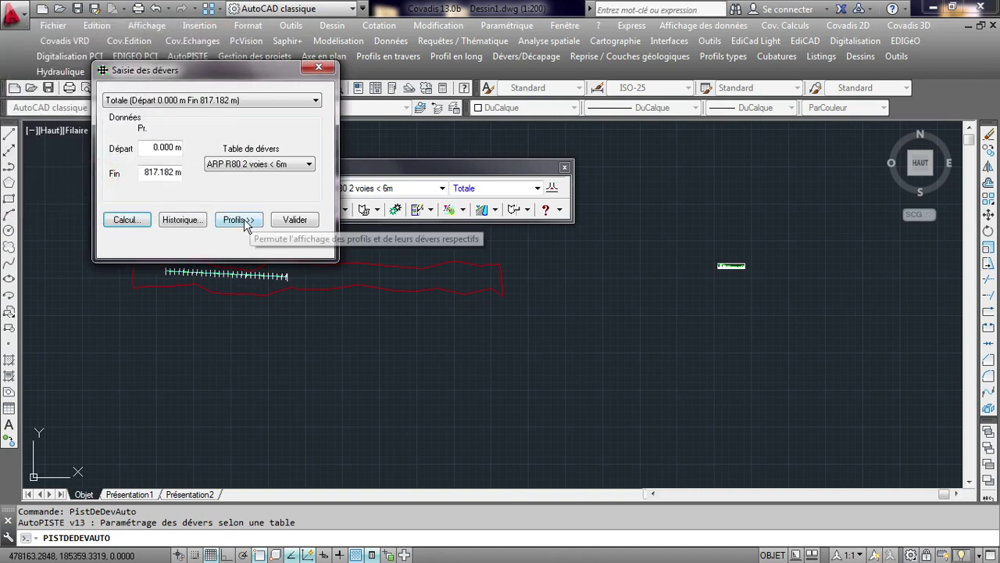
pyautogui.click(295, 219)
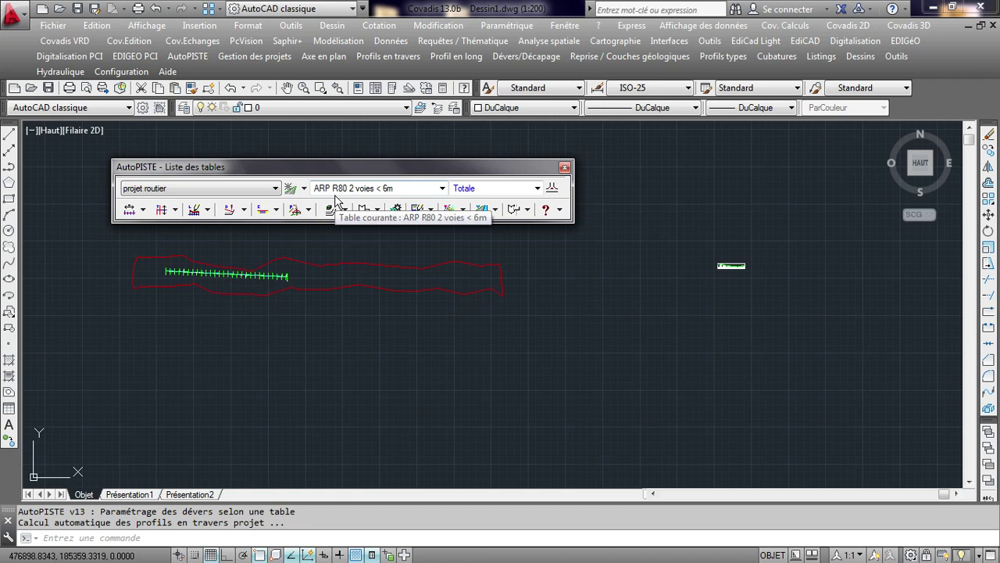
# - Zoom and pan back onto the long profile drawing
pyautogui.moveTo(760, 272); pyautogui.dragTo(596, 360, button='middle')
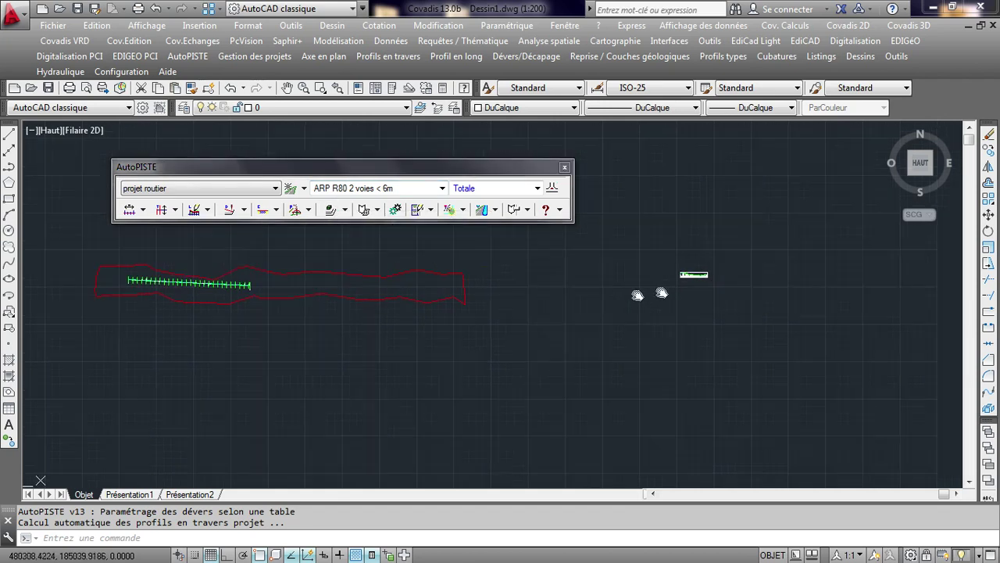
pyautogui.scroll(1, 590, 368)
pyautogui.scroll(4, 582, 355)
pyautogui.scroll(4, 582, 355)
pyautogui.moveTo(475, 349)
pyautogui.mouseDown(button='middle')
pyautogui.moveTo(664, 306)
pyautogui.moveTo(655, 303)
pyautogui.moveTo(648, 339)
pyautogui.mouseUp(button='middle')
pyautogui.scroll(1, 664, 306)
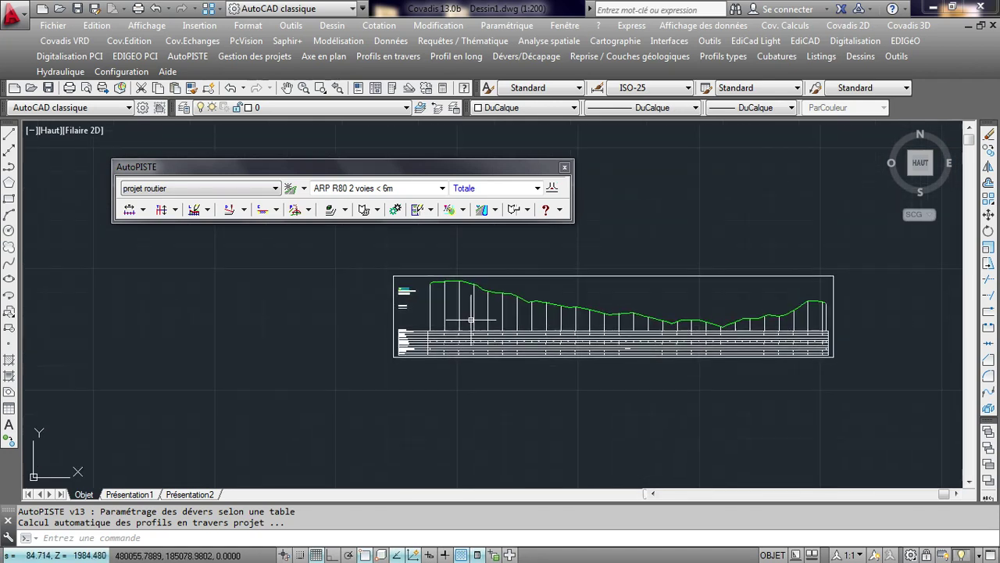
# - Display the 'Courbe' long-profile toolbar and place it beside the drawing
pyautogui.click(244, 209)
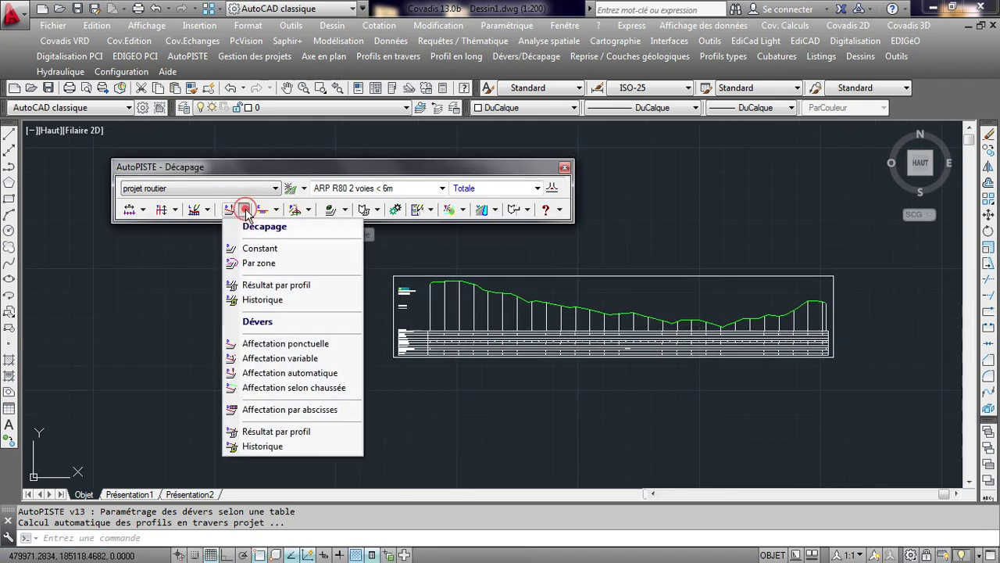
pyautogui.click(478, 59)
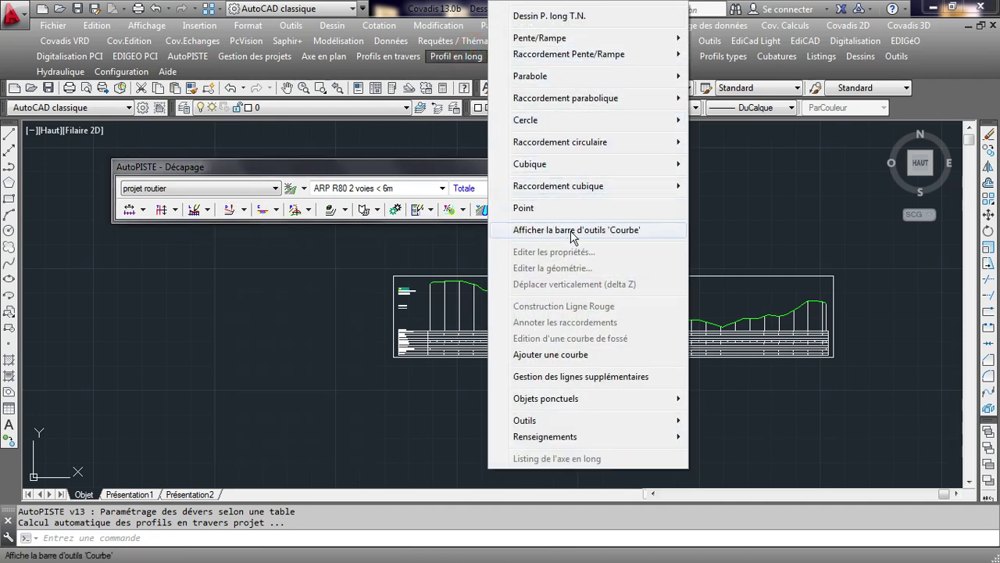
pyautogui.click(612, 235)
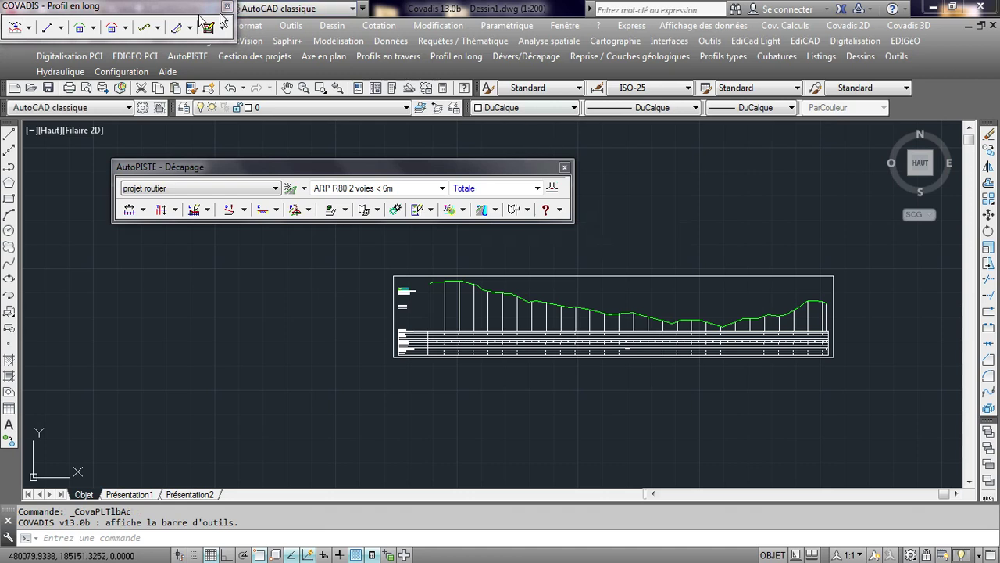
pyautogui.moveTo(738, 154); pyautogui.dragTo(745, 155)
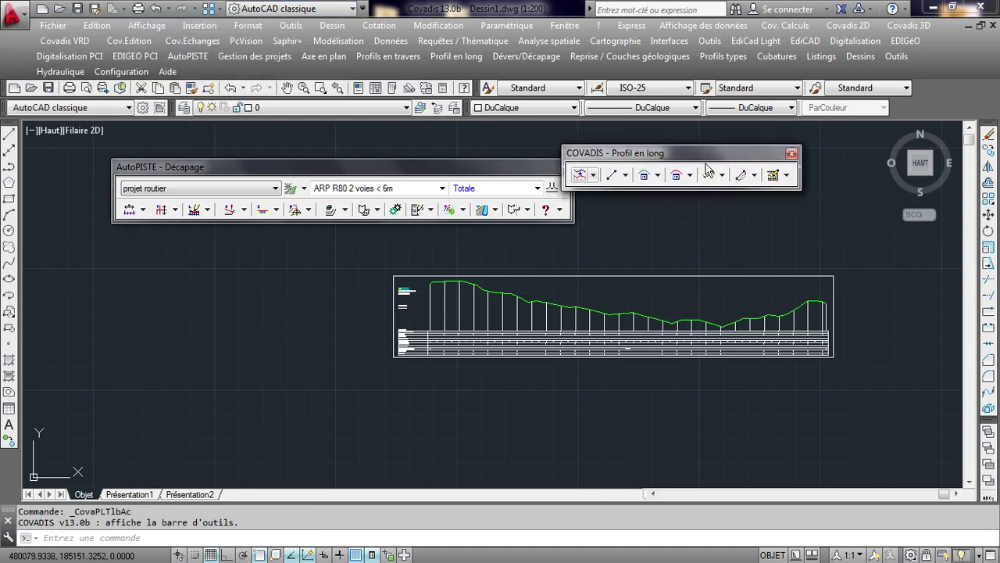
# - Start a straight Projet grade line at chainage 0 with vertices near 176 m and beyond
pyautogui.click(625, 174)
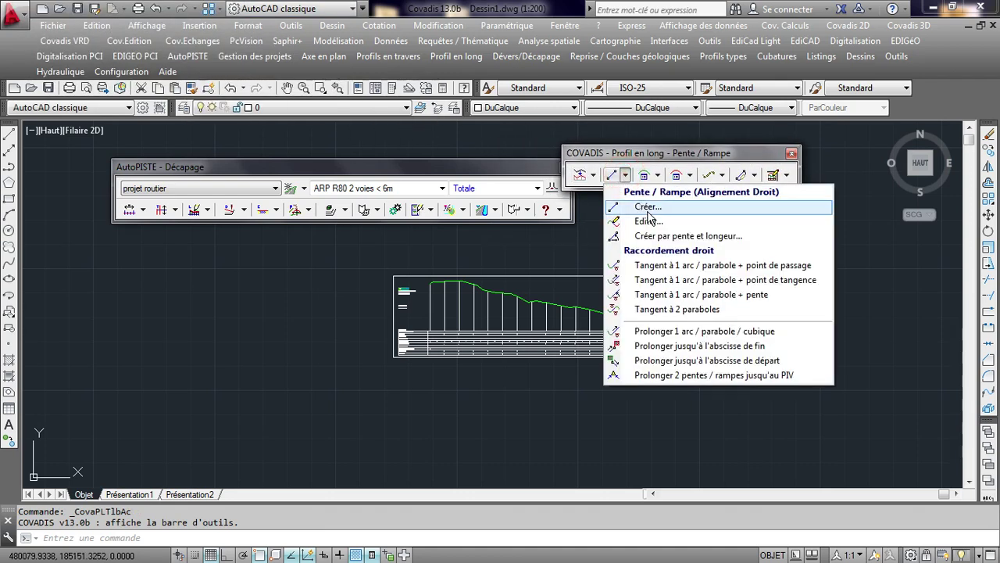
pyautogui.click(647, 208)
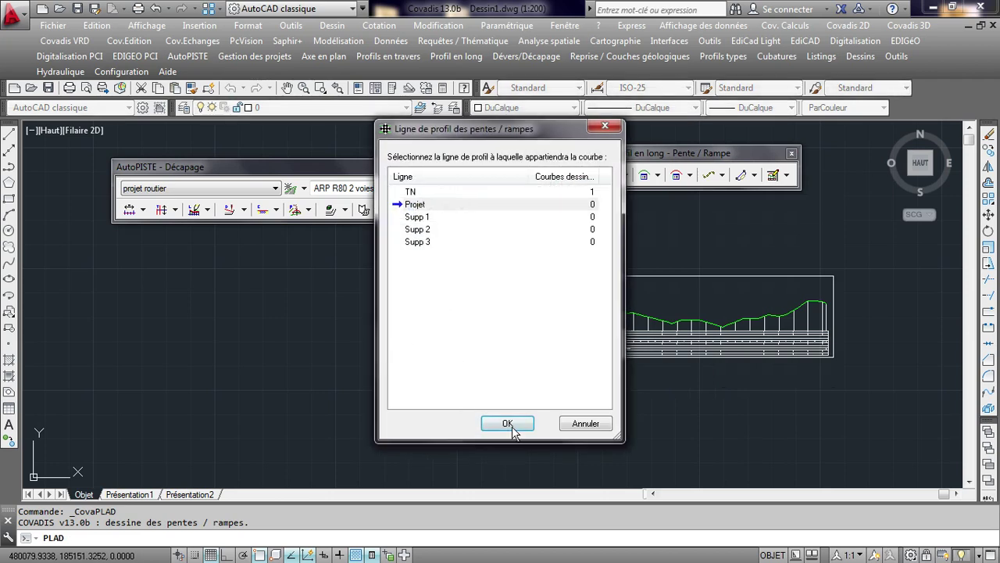
pyautogui.click(508, 423)
pyautogui.scroll(3, 426, 286)
pyautogui.scroll(3, 391, 285)
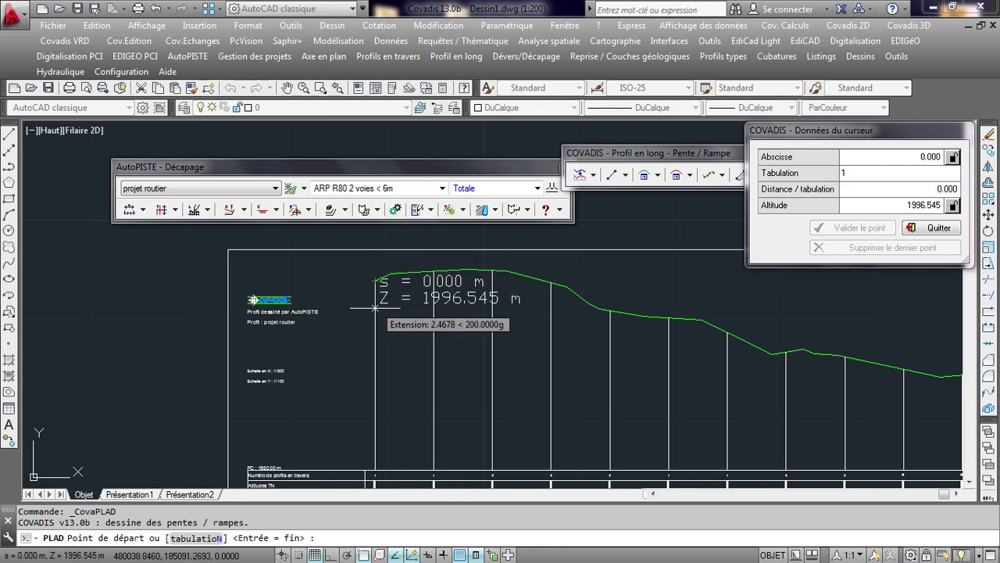
pyautogui.click(375, 311)
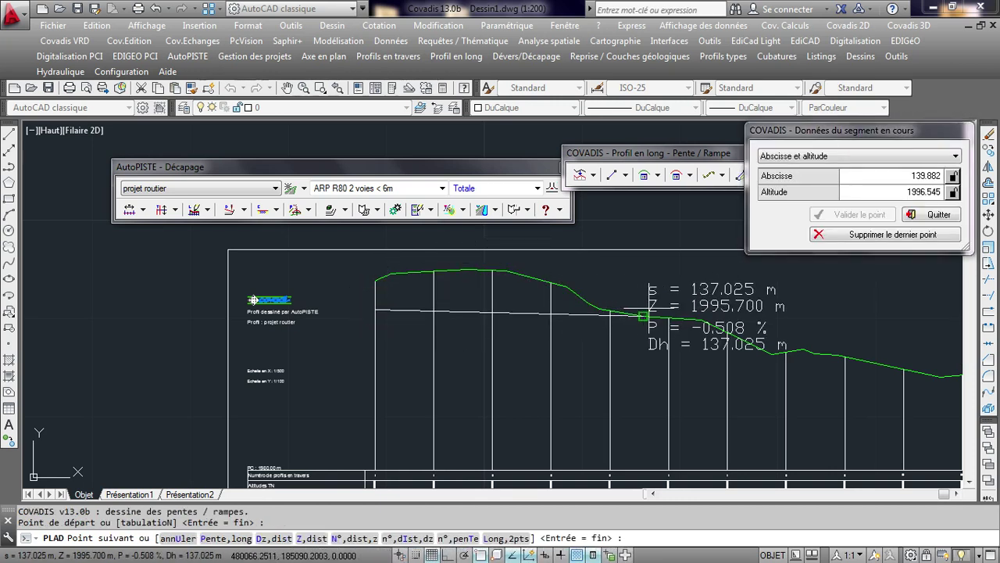
pyautogui.click(722, 322)
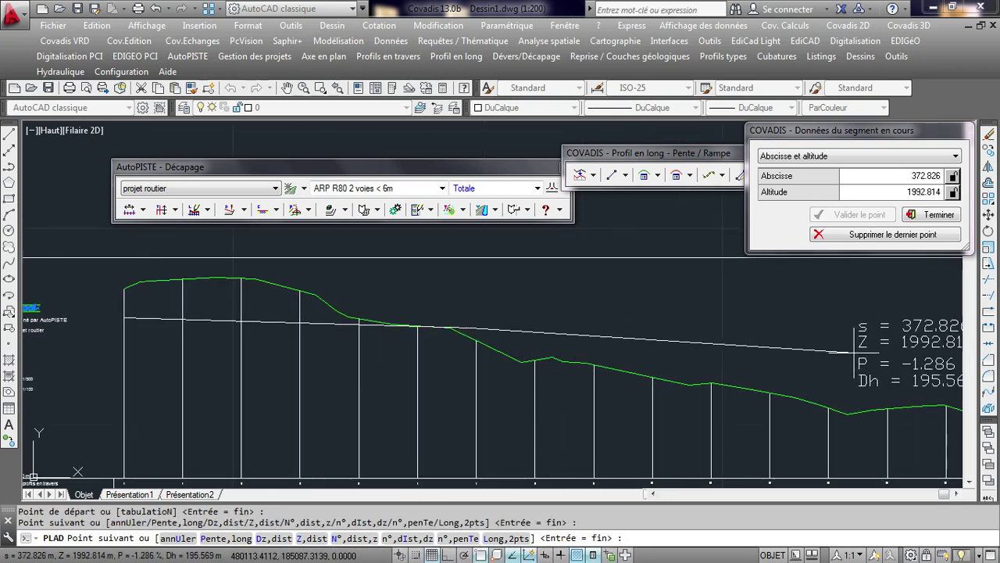
pyautogui.click(869, 349)
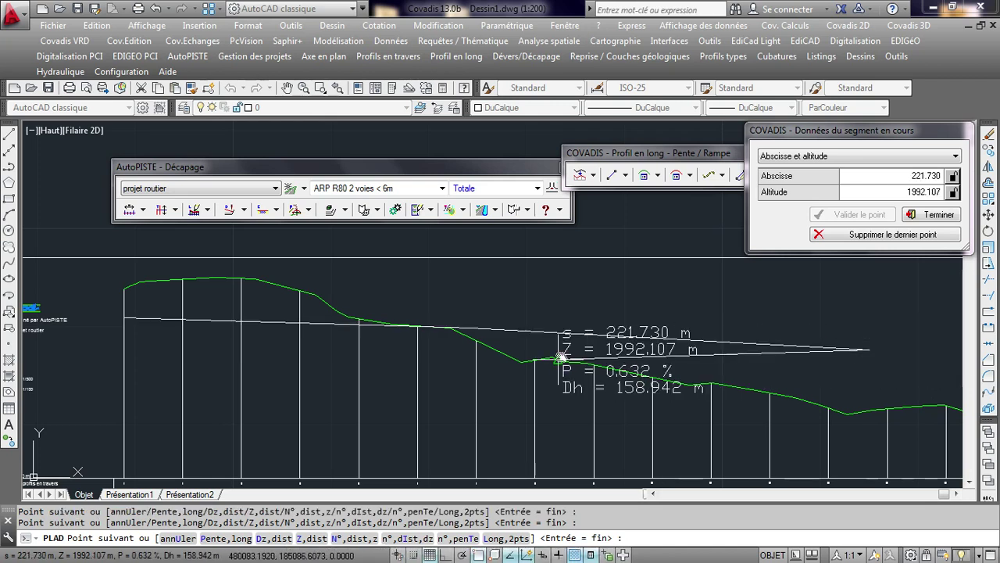
# - Extend the grade line to the profile end at 817.182 m, Z = 1985.624, and finish
pyautogui.moveTo(559, 360); pyautogui.dragTo(485, 360, button='middle')
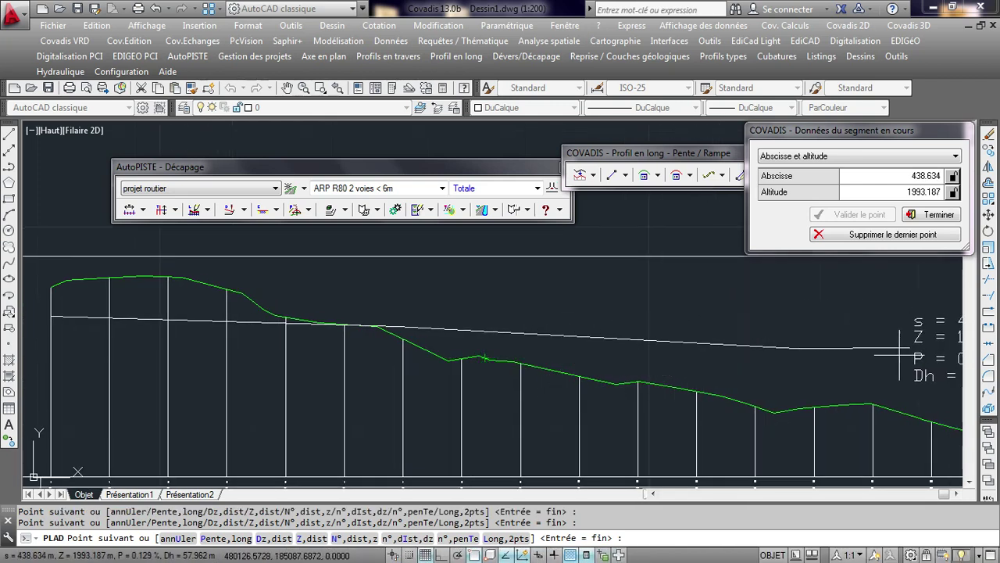
pyautogui.moveTo(828, 356); pyautogui.dragTo(573, 361, button='middle')
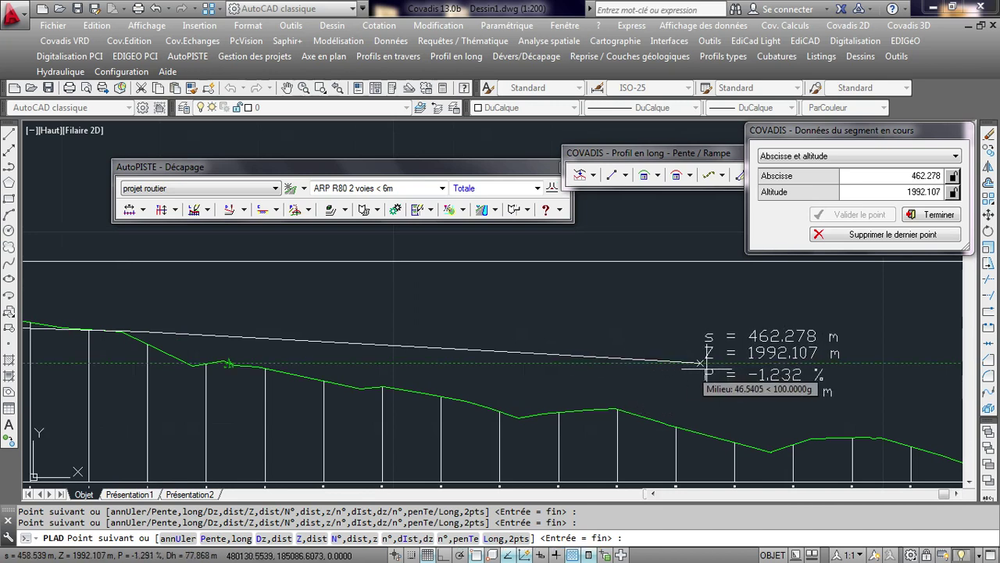
pyautogui.moveTo(776, 369); pyautogui.dragTo(571, 379, button='middle')
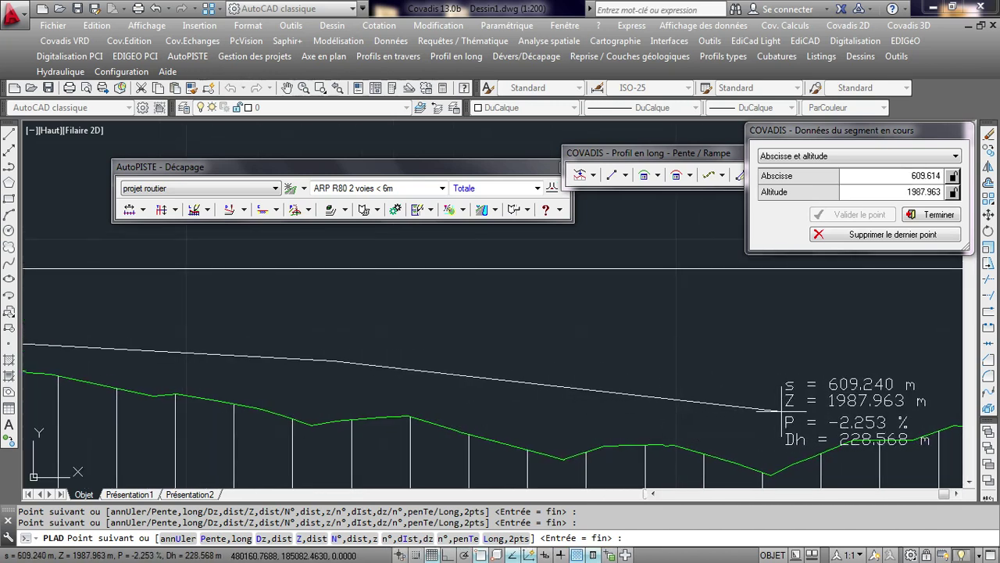
pyautogui.moveTo(774, 408); pyautogui.dragTo(428, 414, button='middle')
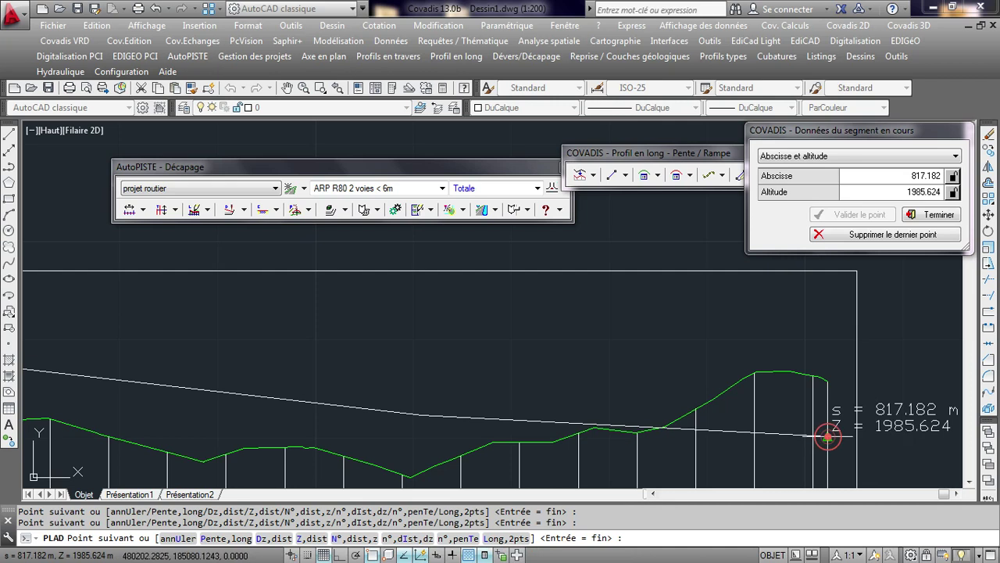
pyautogui.click(828, 436)
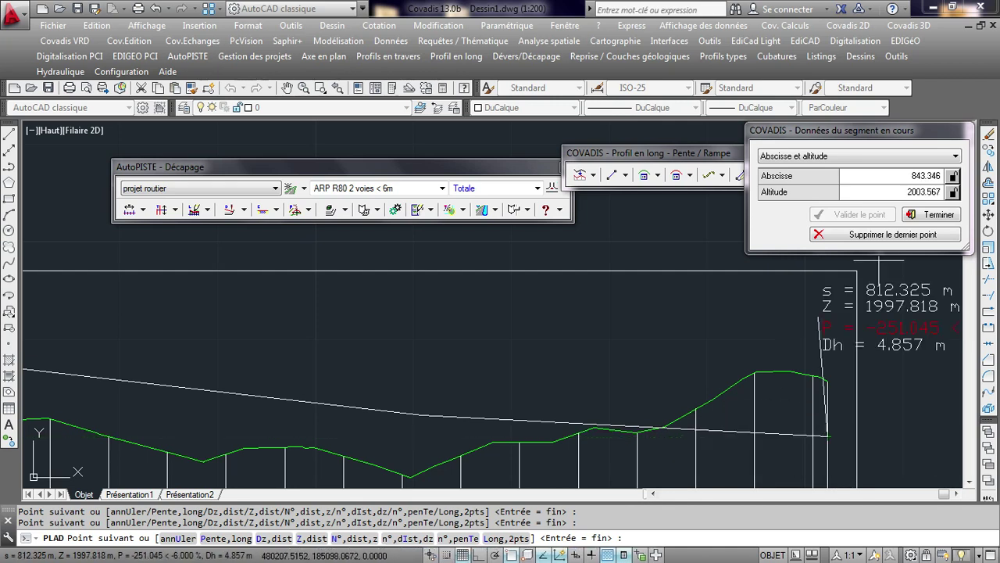
pyautogui.click(922, 215)
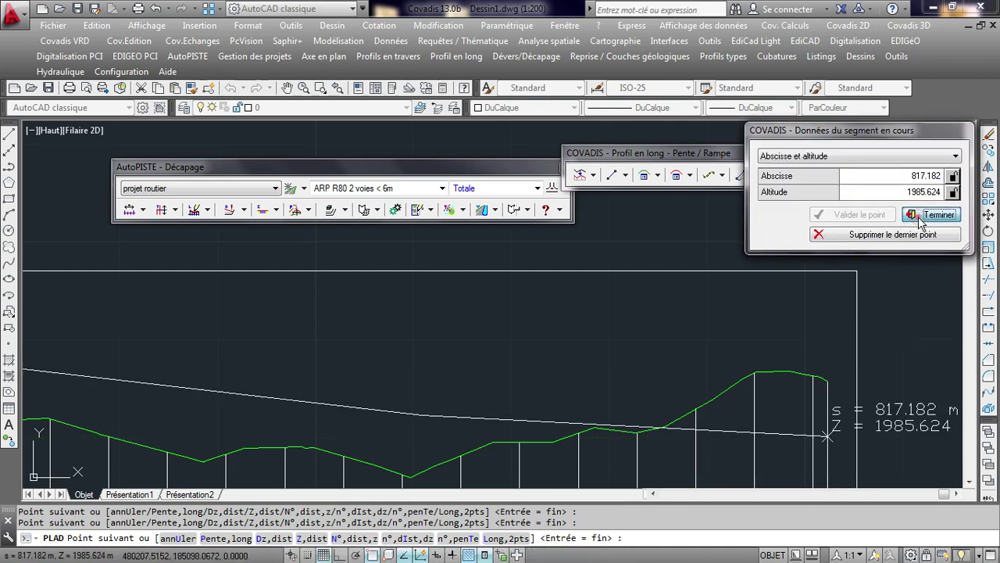
pyautogui.click(929, 230)
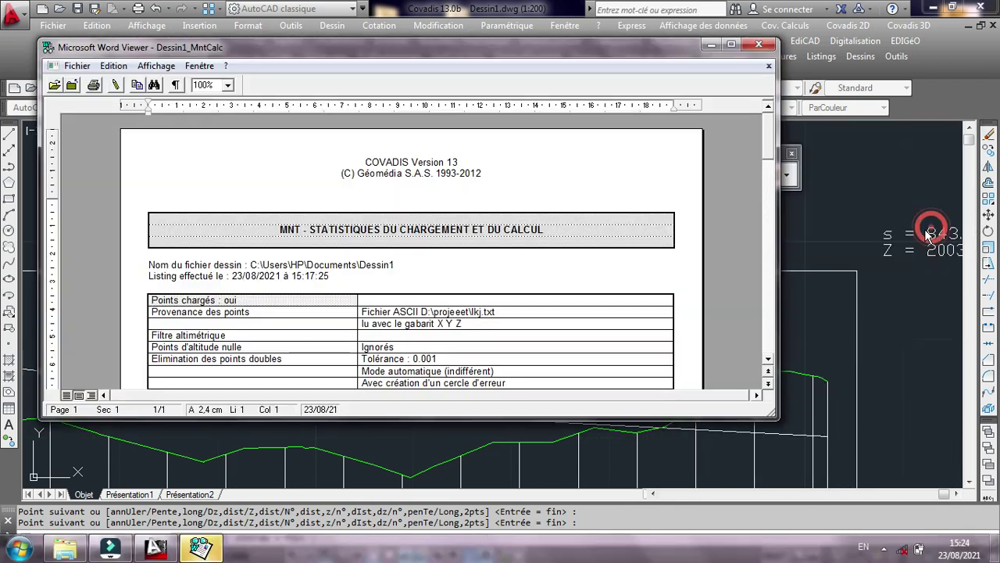
# - Close the Word Viewer MNT statistics report and zoom out to the whole long profile
pyautogui.click(762, 45)
pyautogui.scroll(-4, 643, 216)
pyautogui.scroll(-2, 352, 352)
pyautogui.scroll(2, 222, 274)
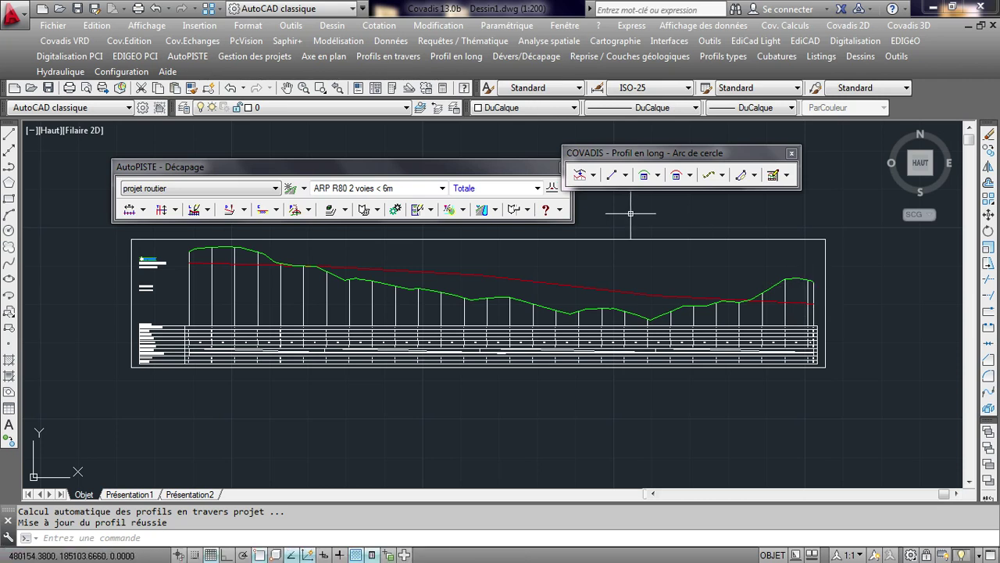
# - Close the Profil en long toolbar, move the AutoPISTE toolbar aside, and open its Profils types menu
pyautogui.click(790, 153)
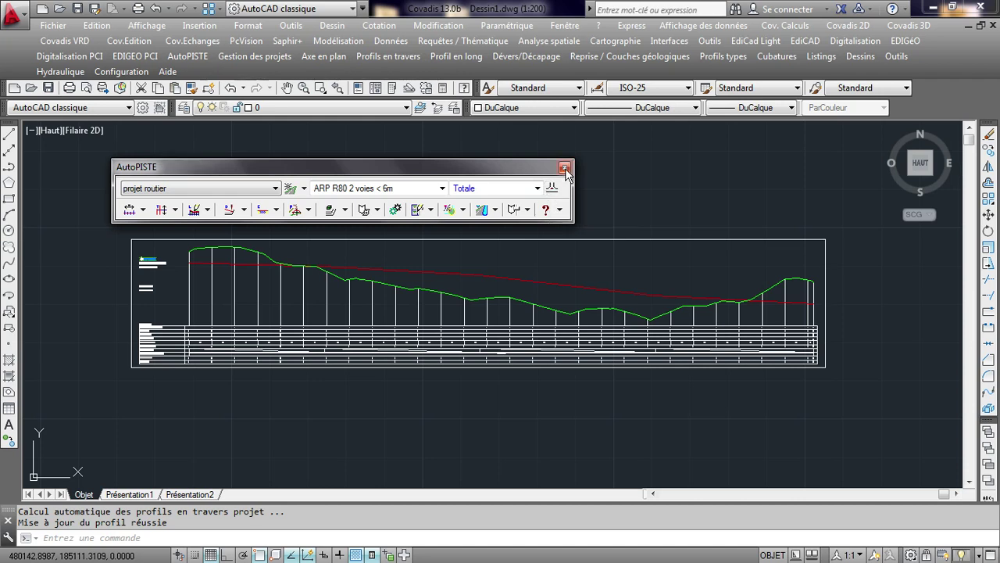
pyautogui.moveTo(526, 168); pyautogui.dragTo(593, 149)
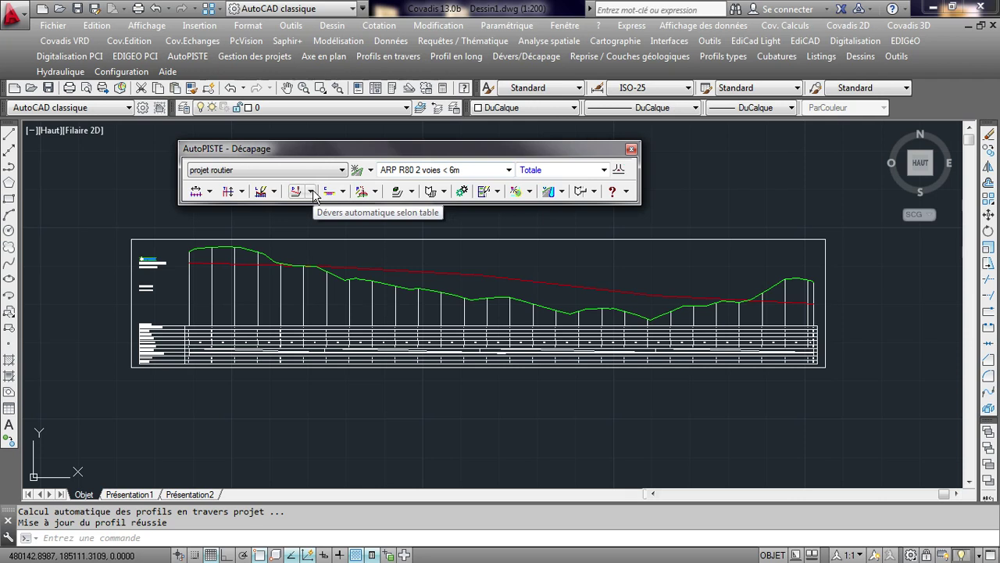
pyautogui.click(712, 59)
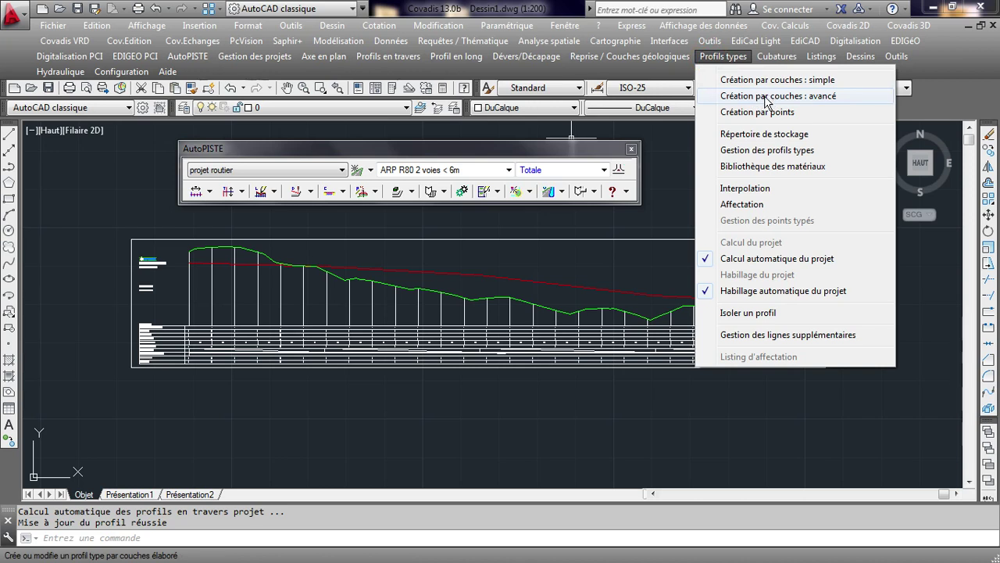
pyautogui.click(375, 192)
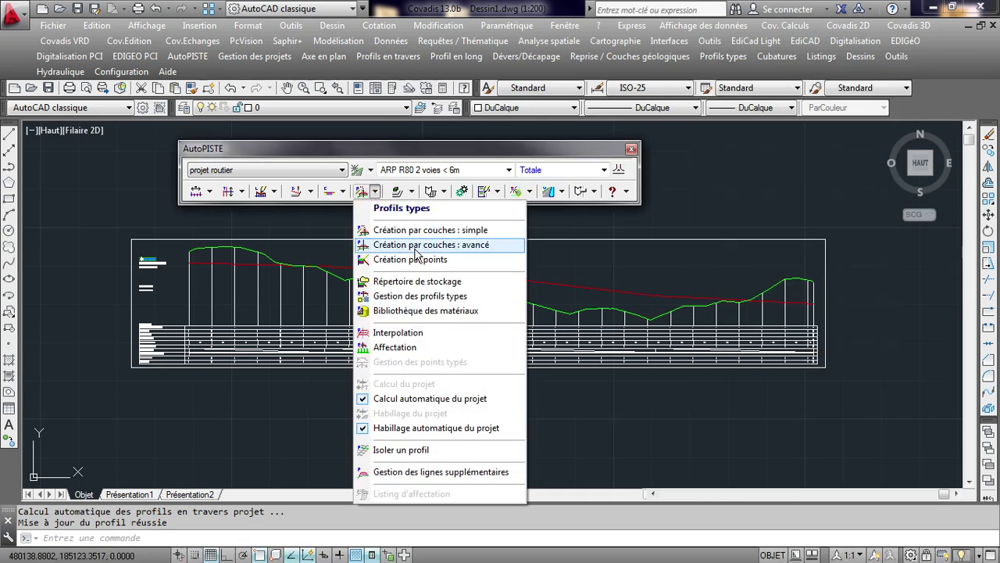
# - Create an advanced layered profile type 'projet formation' as a copy of P. Type Avancé
pyautogui.click(426, 245)
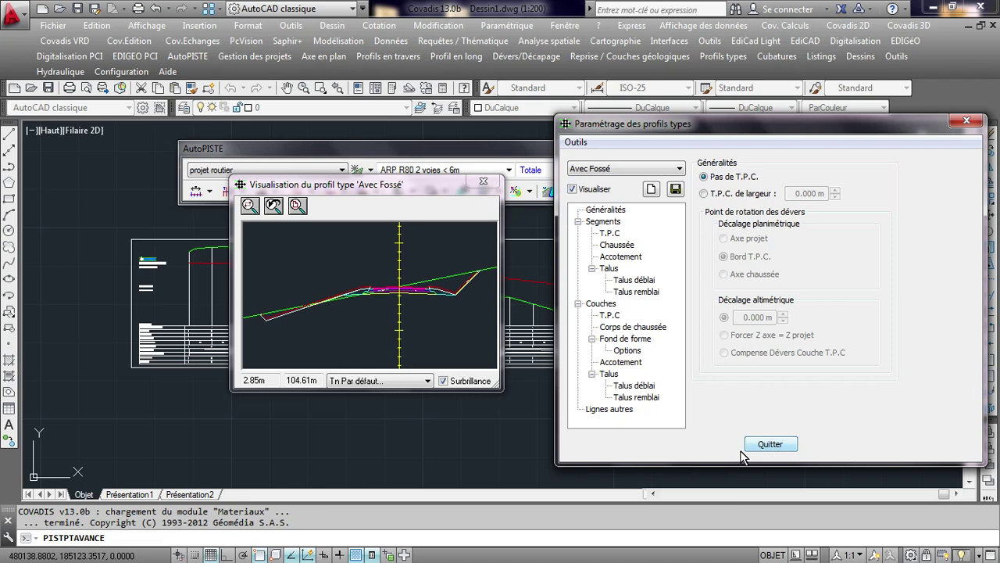
pyautogui.click(653, 189)
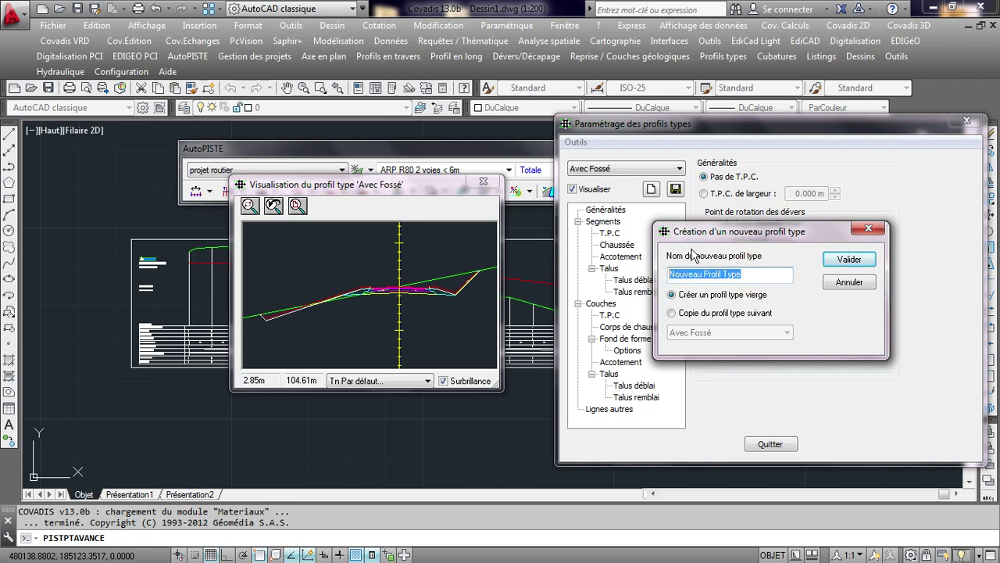
pyautogui.press('BackSpace')
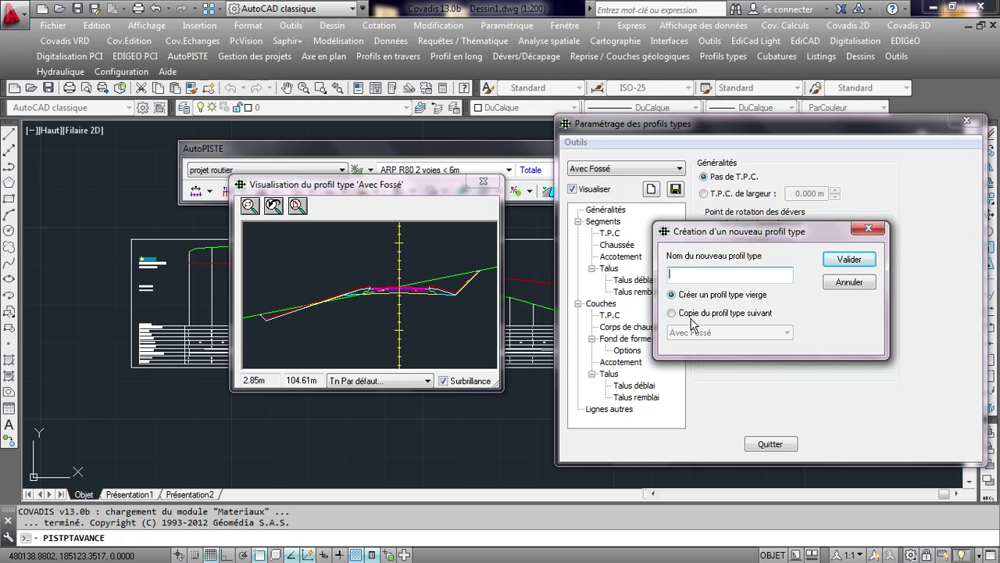
pyautogui.click(674, 313)
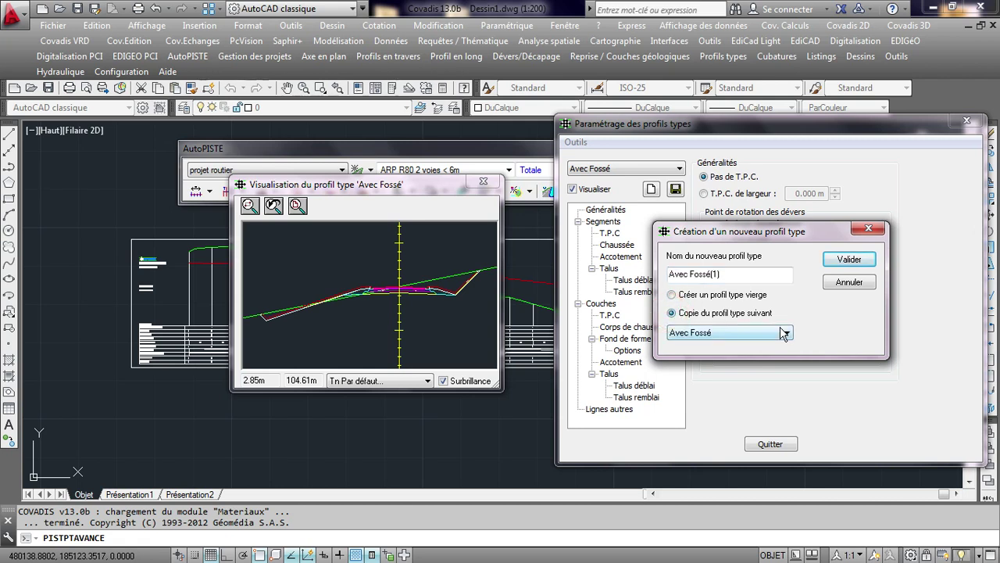
pyautogui.click(783, 331)
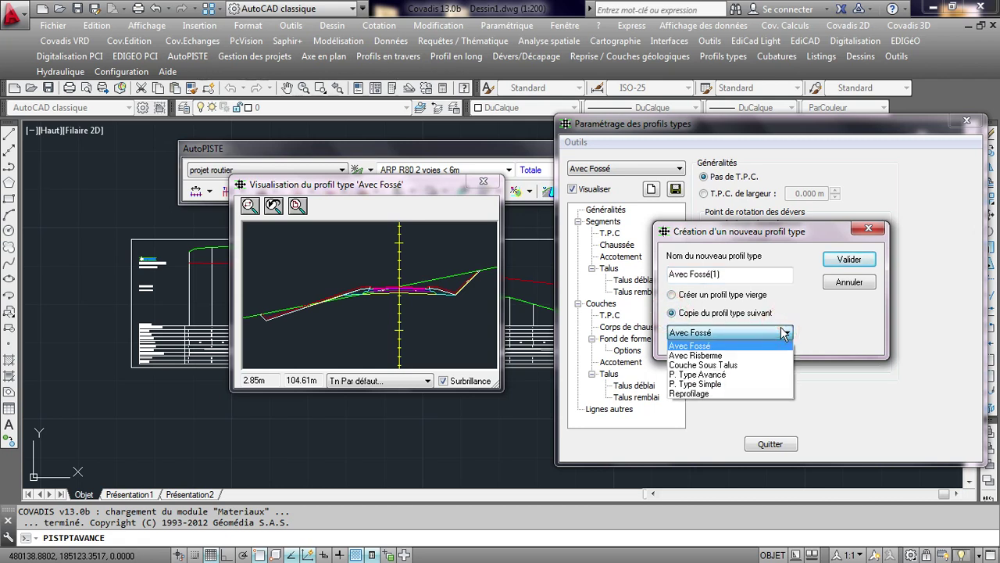
pyautogui.click(713, 377)
pyautogui.moveTo(736, 272); pyautogui.dragTo(666, 282)
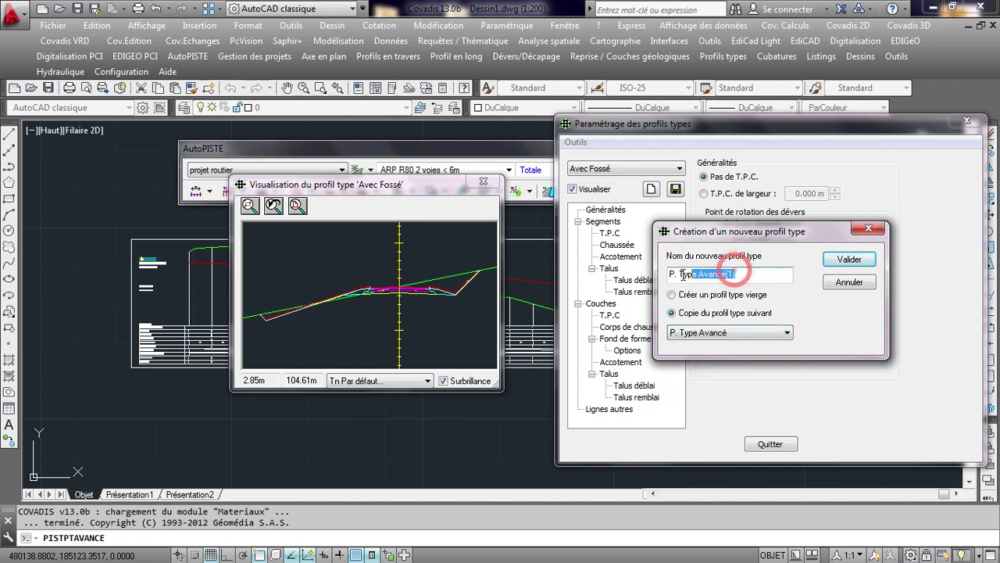
pyautogui.press('BackSpace')
pyautogui.write('projet formation')
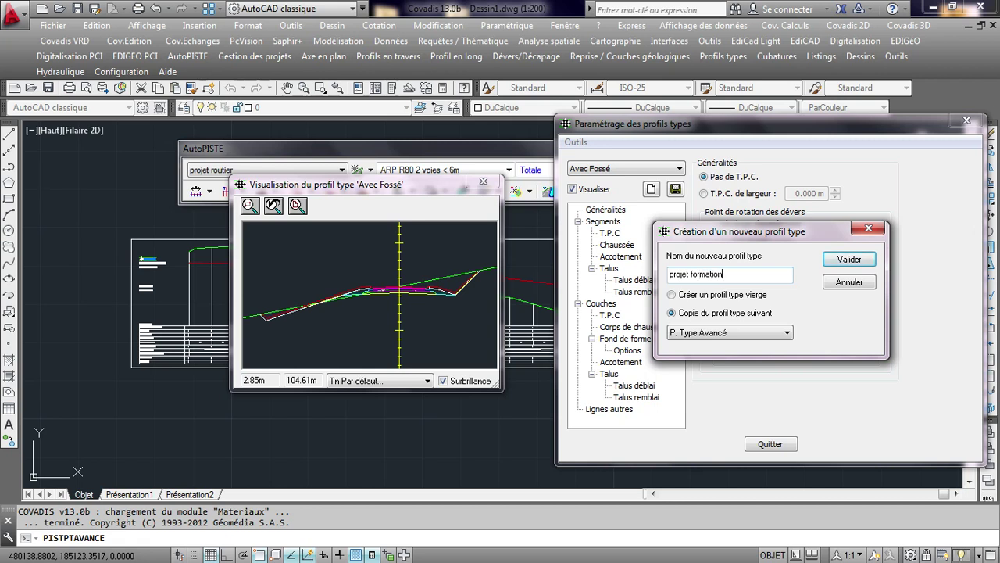
pyautogui.click(844, 260)
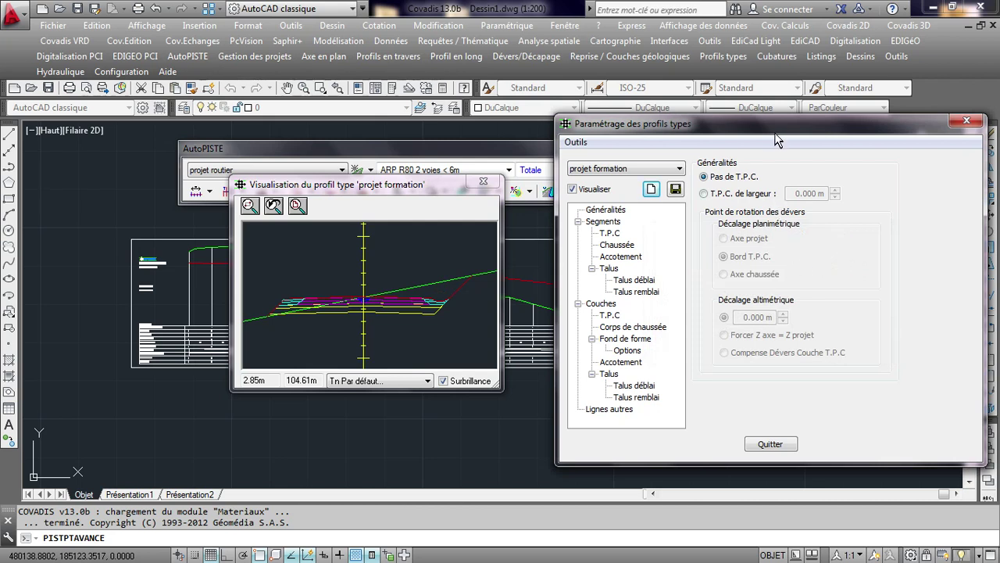
pyautogui.moveTo(771, 134); pyautogui.dragTo(784, 130)
pyautogui.click(465, 208)
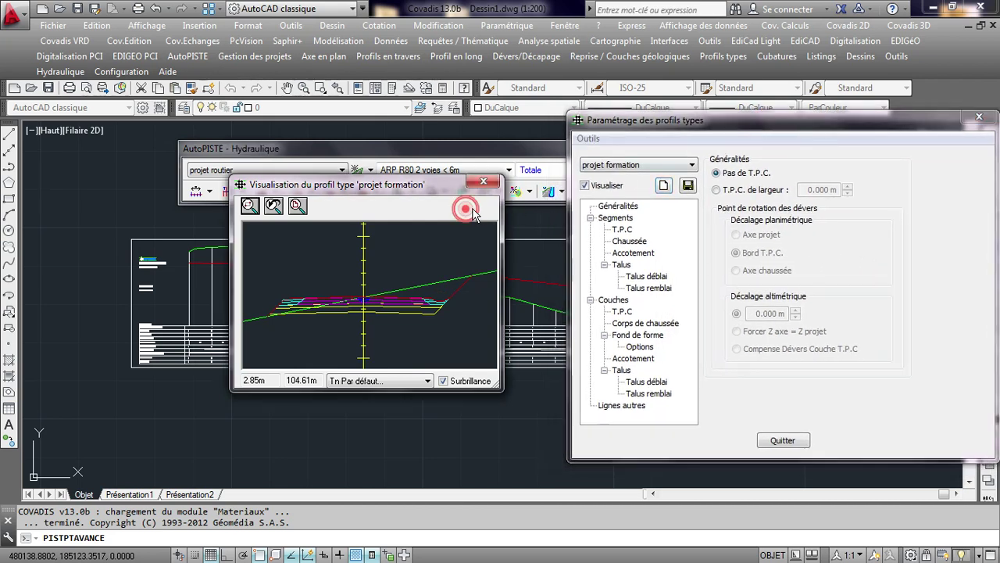
pyautogui.moveTo(447, 186); pyautogui.dragTo(482, 199)
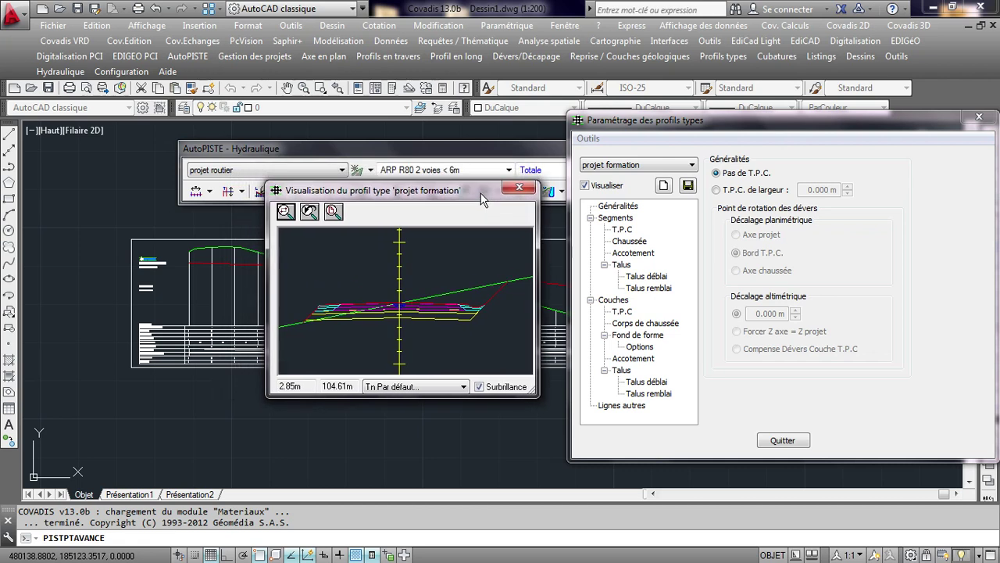
pyautogui.click(697, 217)
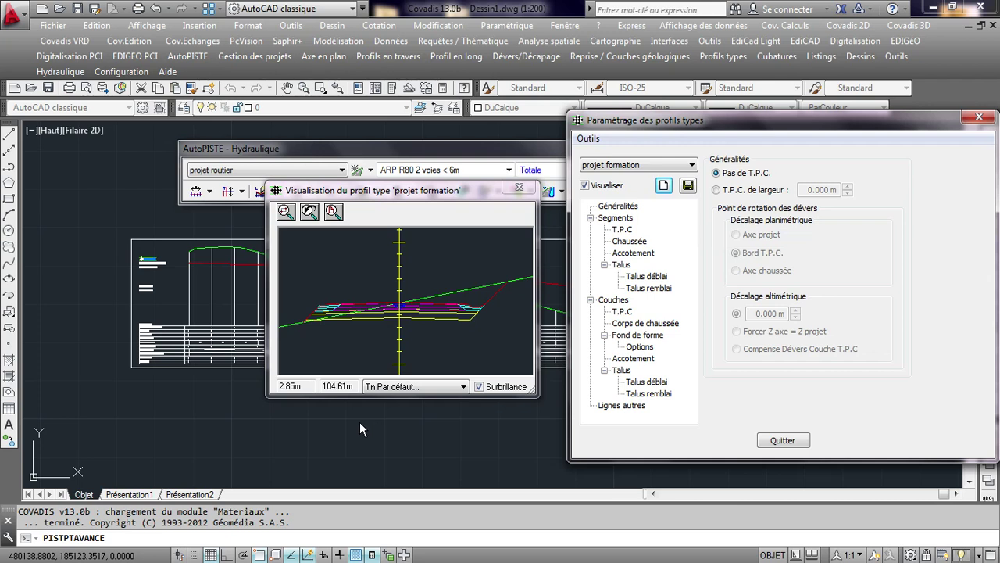
pyautogui.click(418, 386)
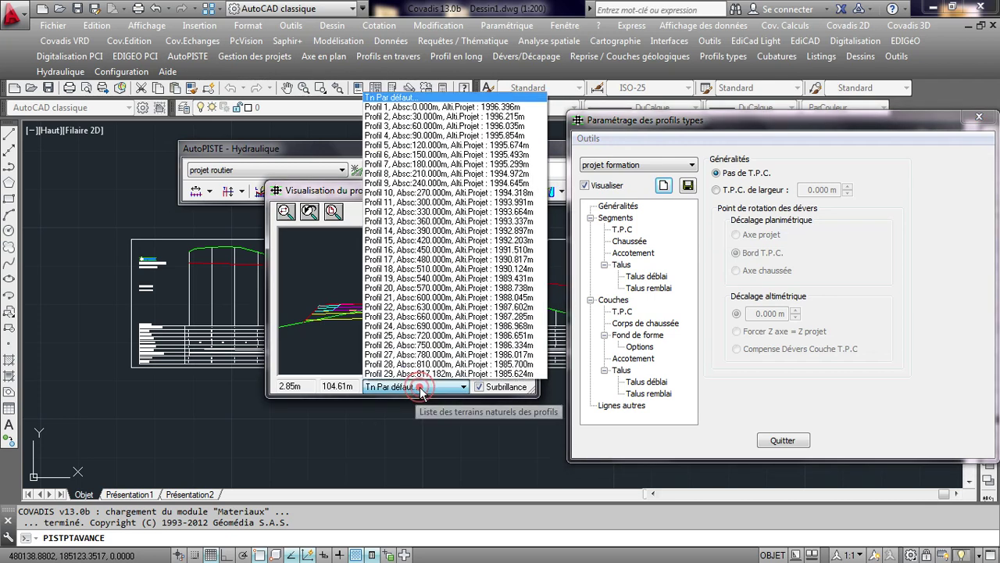
pyautogui.click(449, 294)
pyautogui.click(449, 386)
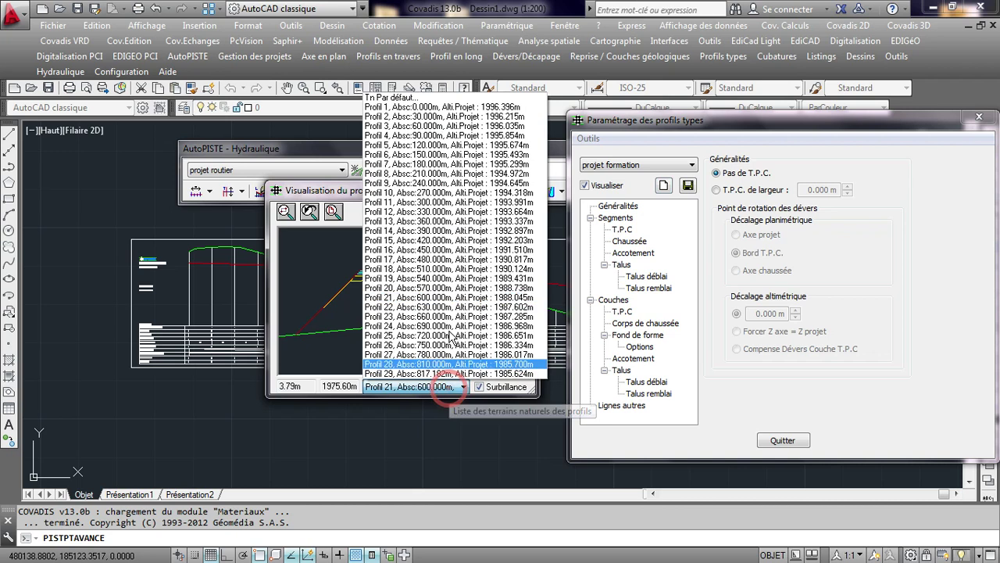
pyautogui.click(437, 287)
pyautogui.click(457, 387)
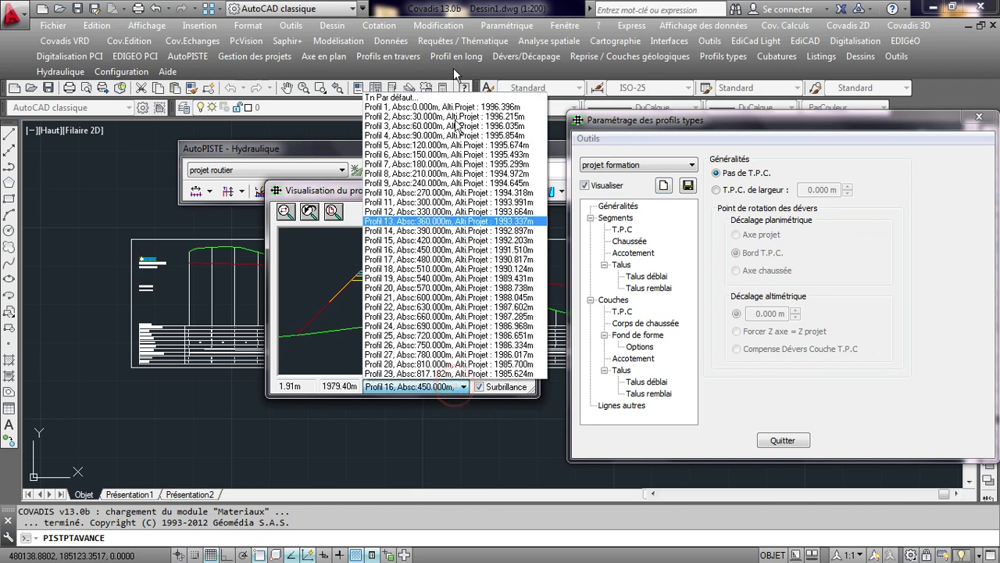
pyautogui.click(417, 98)
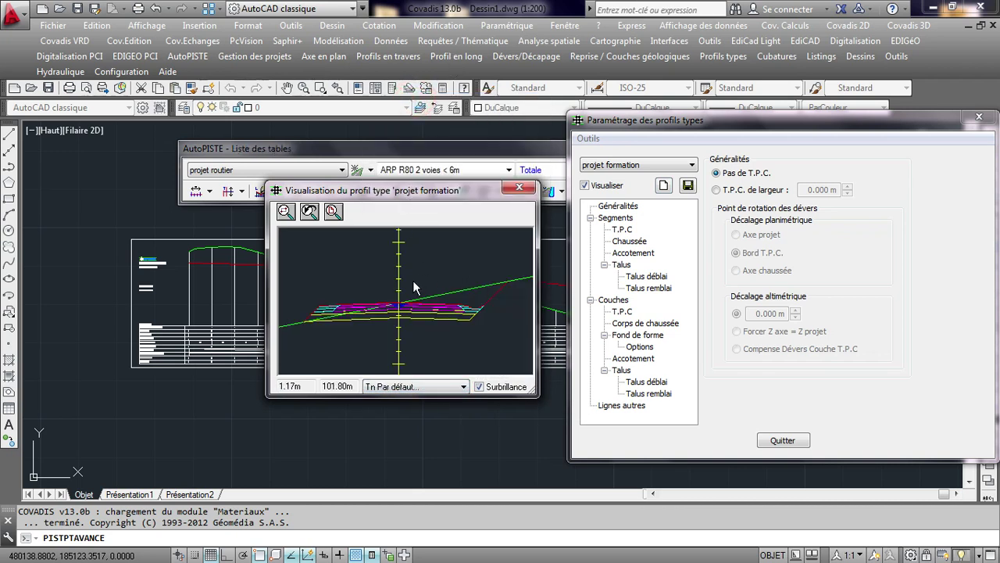
pyautogui.click(624, 228)
pyautogui.click(625, 205)
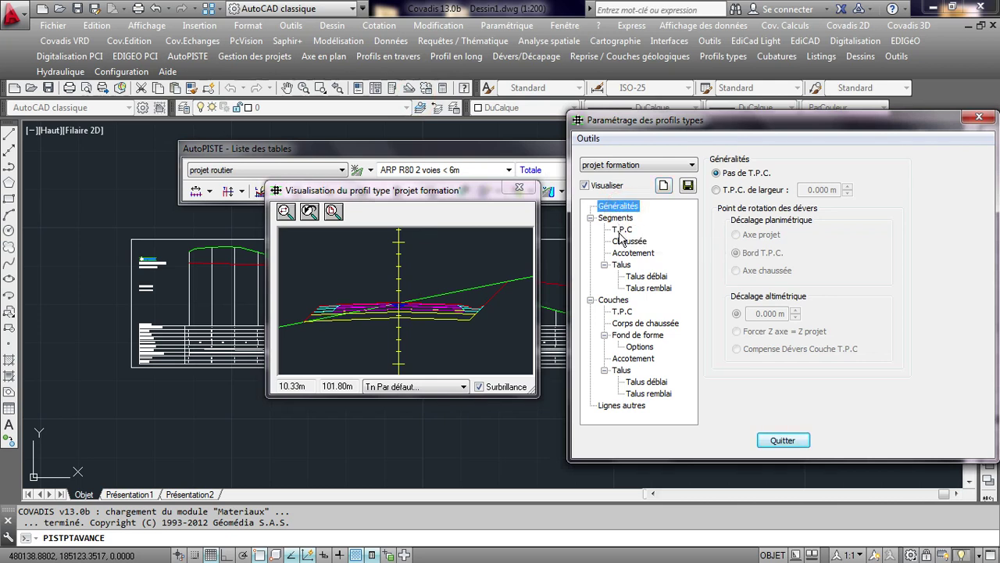
# - Show the Généralités settings and preview the profile with Pas de T.P.C. selected
pyautogui.click(621, 230)
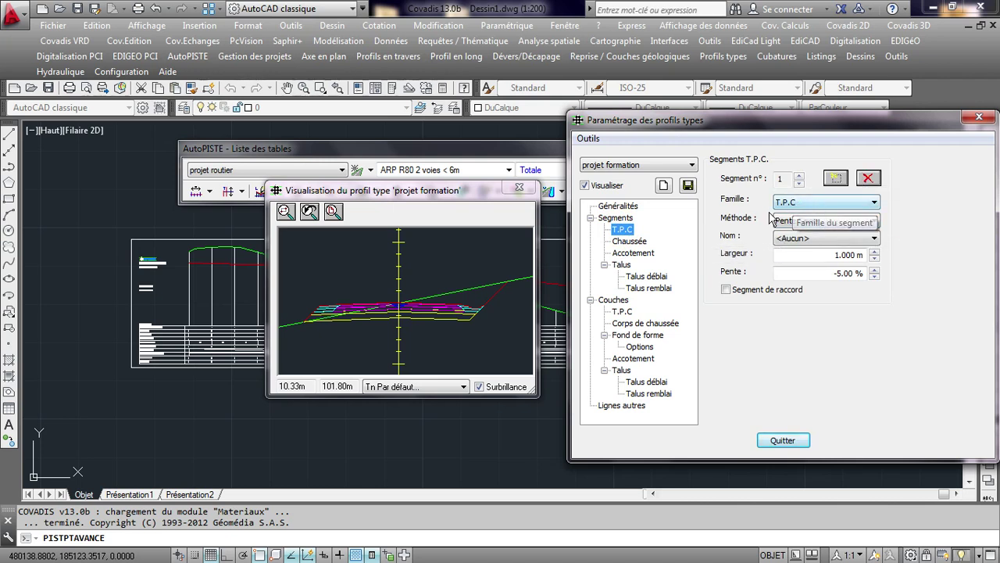
pyautogui.click(630, 218)
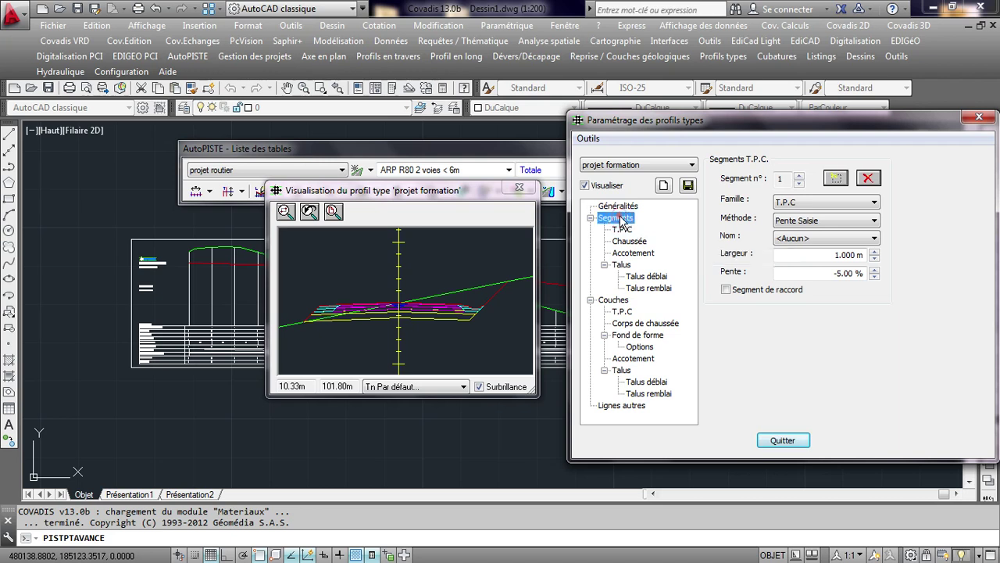
pyautogui.click(622, 206)
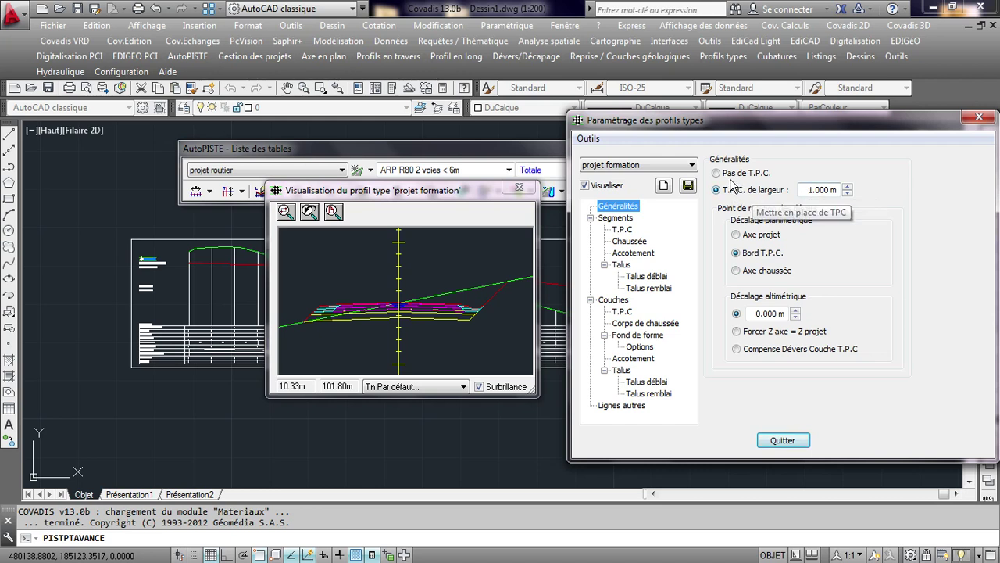
pyautogui.click(717, 172)
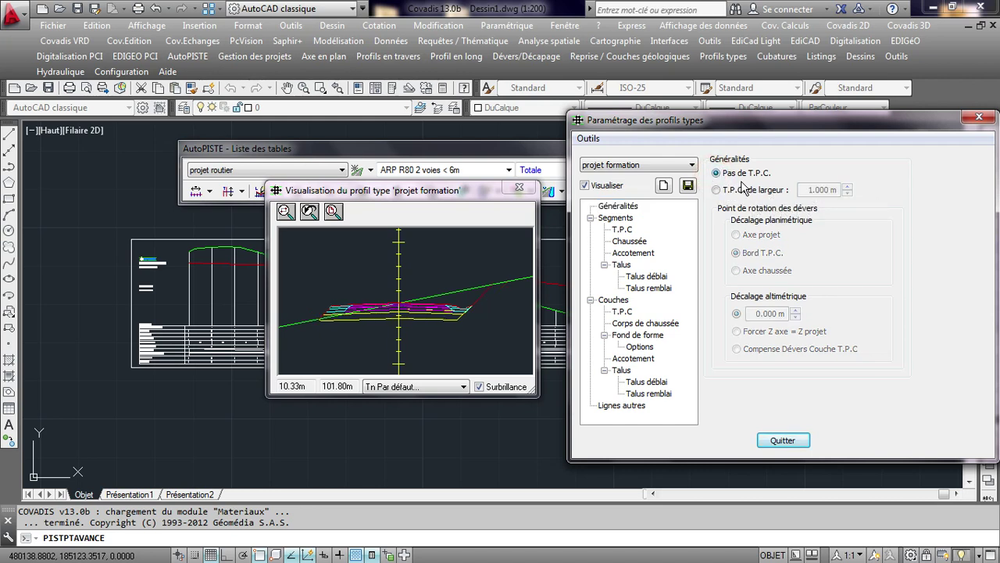
pyautogui.click(395, 296)
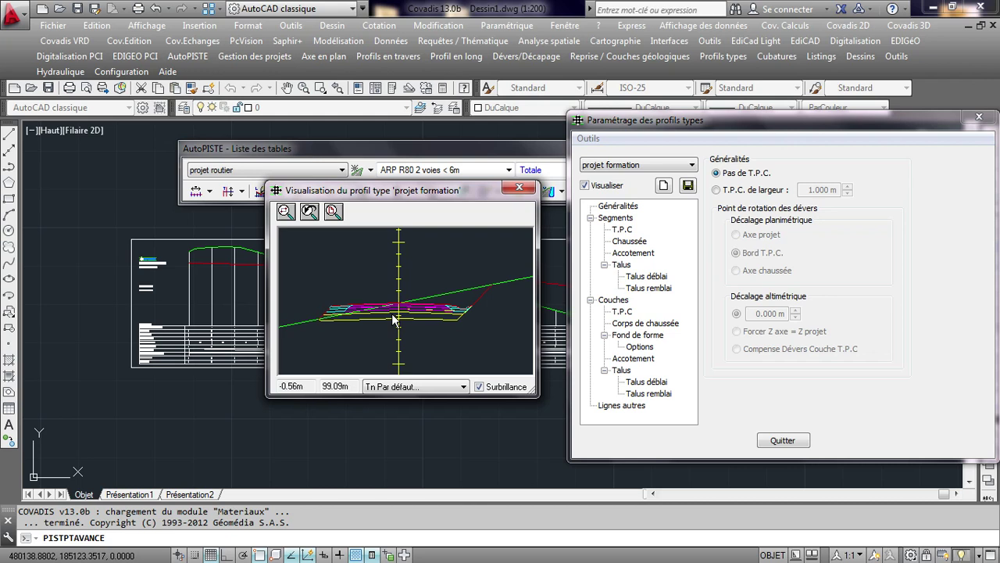
pyautogui.scroll(2, 386, 284)
pyautogui.scroll(2, 383, 283)
pyautogui.scroll(2, 387, 284)
pyautogui.scroll(2, 399, 312)
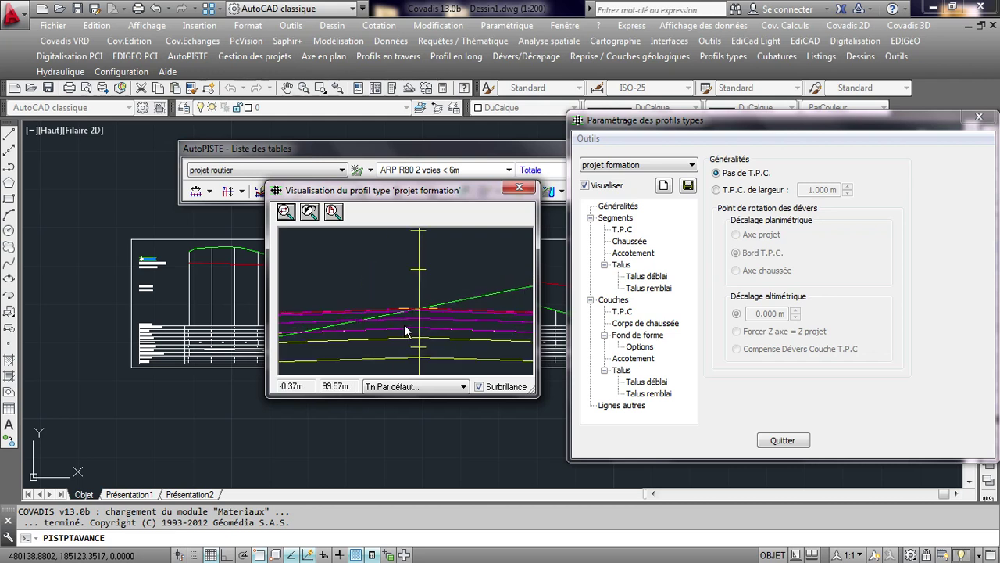
pyautogui.scroll(2, 414, 309)
pyautogui.scroll(2, 428, 320)
pyautogui.scroll(2, 427, 316)
pyautogui.scroll(2, 414, 315)
pyautogui.scroll(2, 401, 316)
pyautogui.scroll(1, 400, 315)
pyautogui.scroll(1, 401, 312)
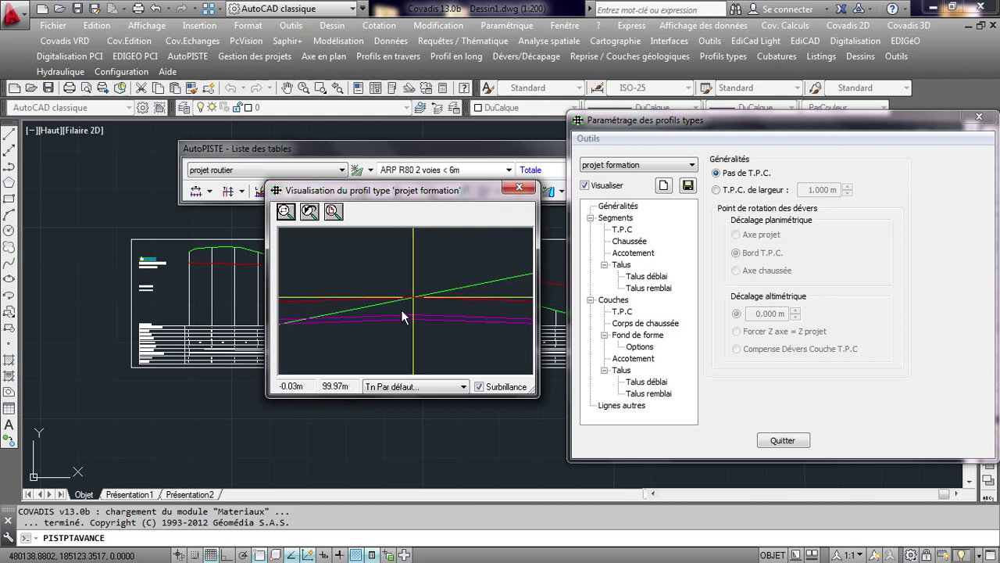
# - Compare once more without a central reserve, then restore the 1.000 m wide T.P.C
pyautogui.click(765, 213)
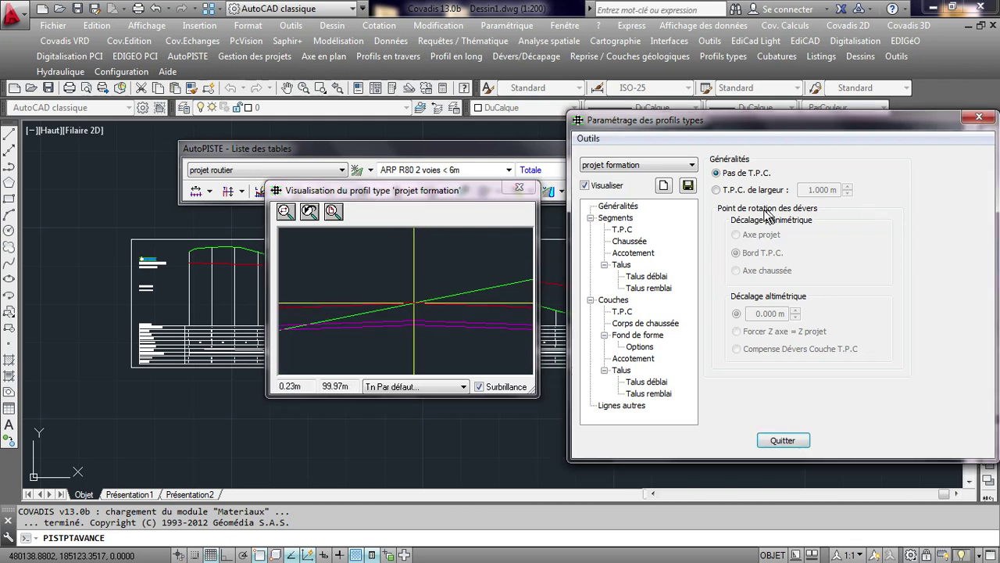
pyautogui.click(711, 191)
pyautogui.click(714, 190)
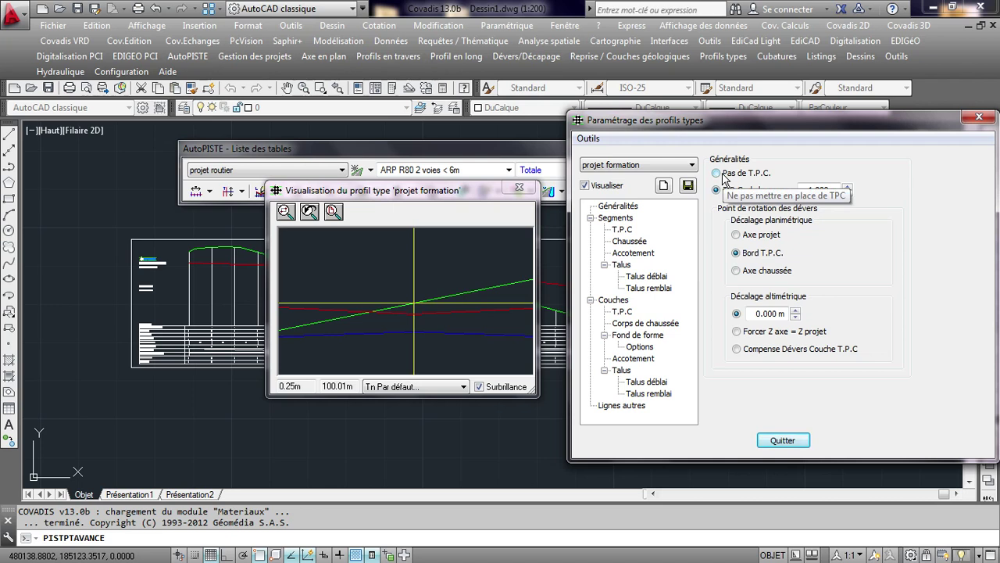
pyautogui.click(721, 173)
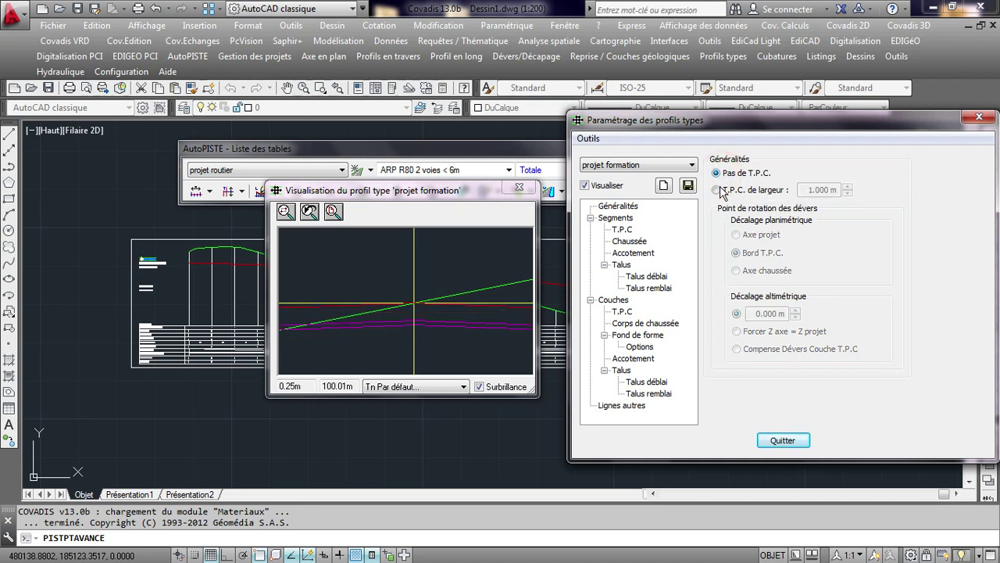
pyautogui.click(716, 190)
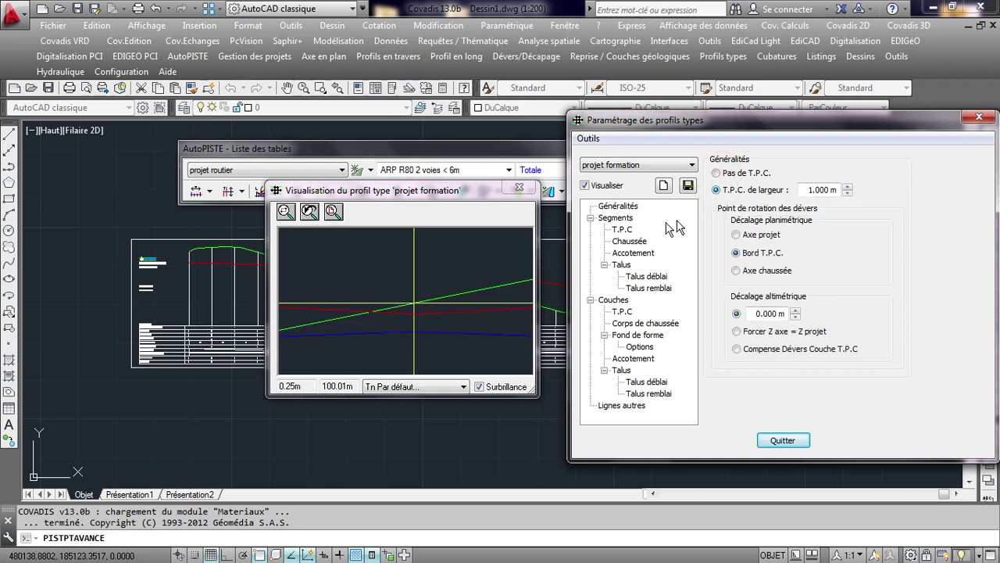
pyautogui.click(397, 261)
# - Zoom the preview and display the Chaussée widths: 3.500 m lane, 0.300 m overwidths
pyautogui.scroll(-2, 399, 295)
pyautogui.scroll(-1, 398, 297)
pyautogui.scroll(-1, 400, 302)
pyautogui.scroll(-1, 401, 305)
pyautogui.scroll(-1, 400, 308)
pyautogui.scroll(1, 401, 313)
pyautogui.scroll(1, 402, 313)
pyautogui.scroll(2, 402, 312)
pyautogui.scroll(2, 401, 312)
pyautogui.scroll(1, 401, 312)
pyautogui.scroll(1, 402, 312)
pyautogui.scroll(1, 401, 313)
pyautogui.scroll(-2, 401, 312)
pyautogui.scroll(-1, 402, 313)
pyautogui.scroll(-1, 402, 313)
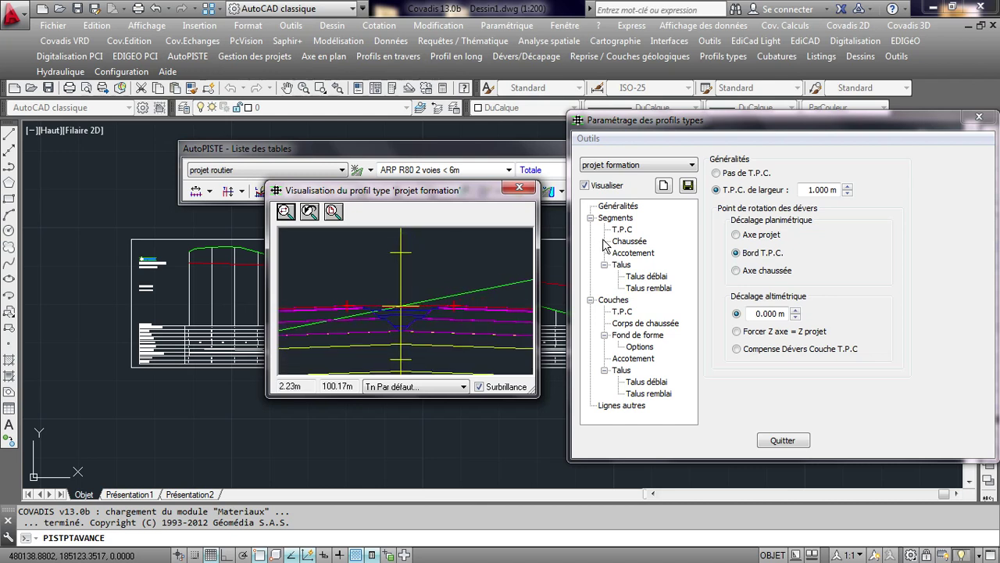
pyautogui.click(720, 178)
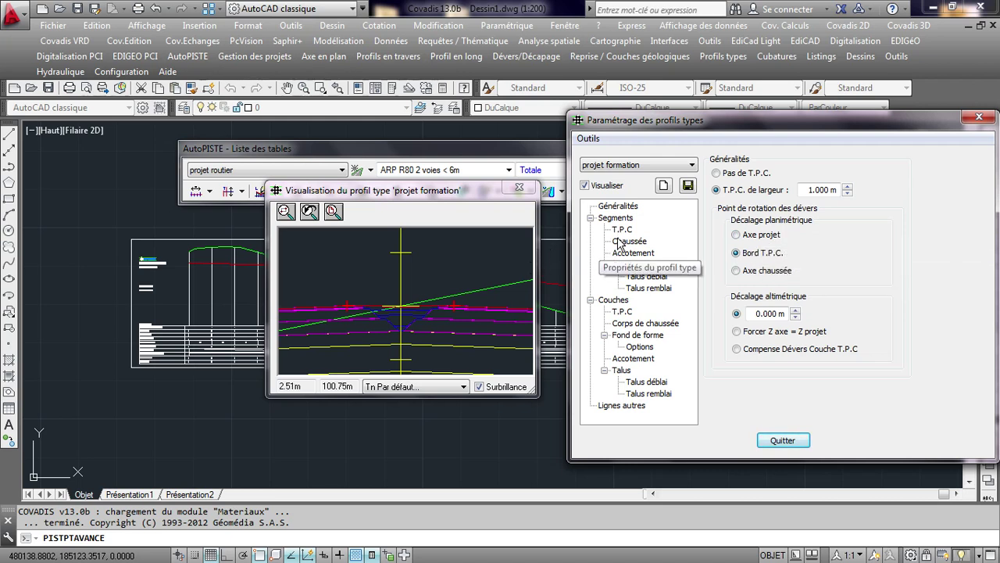
pyautogui.click(619, 243)
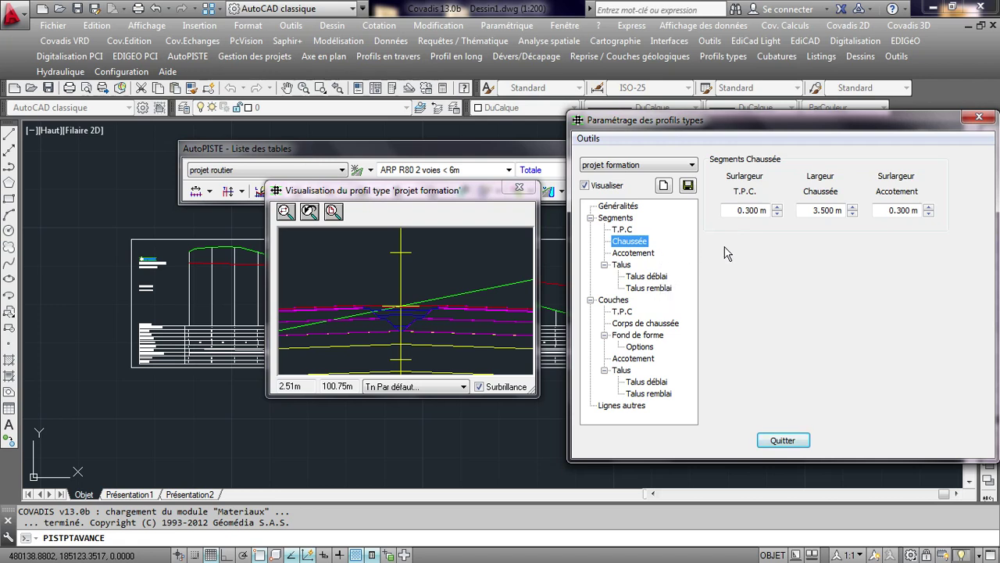
# - Give shoulder (Accotement) segment 1 no name, a 2.000 m width and a -4 % slope entry
pyautogui.click(633, 252)
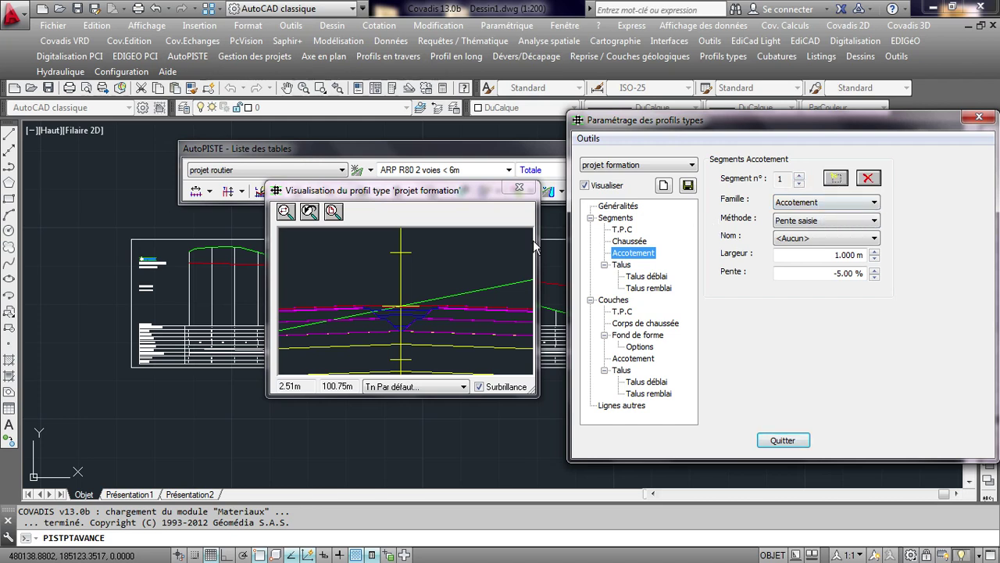
pyautogui.click(362, 298)
pyautogui.scroll(-2, 363, 312)
pyautogui.moveTo(364, 312)
pyautogui.mouseDown(button='middle')
pyautogui.moveTo(348, 315)
pyautogui.moveTo(457, 292)
pyautogui.mouseUp(button='middle')
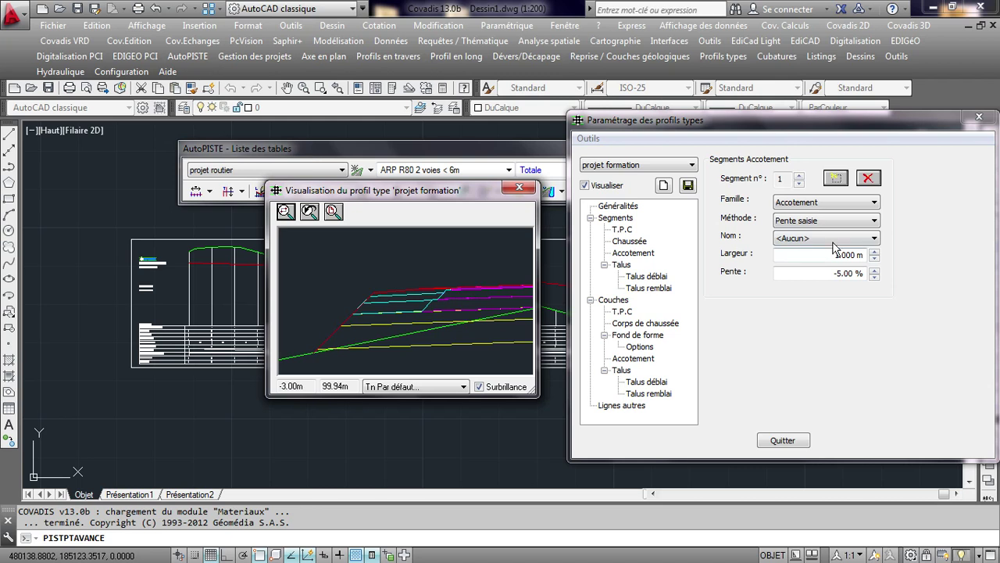
pyautogui.click(835, 205)
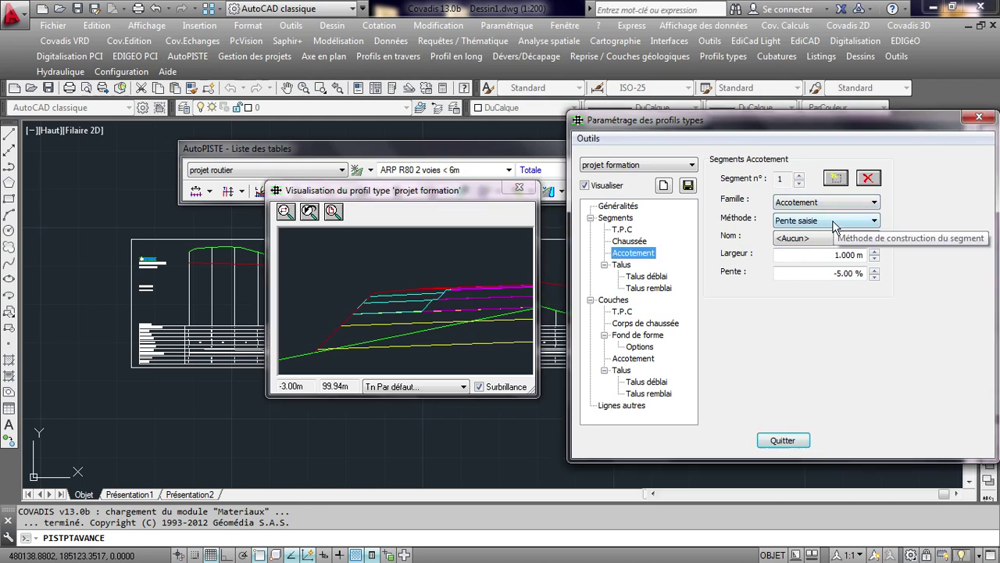
pyautogui.click(829, 237)
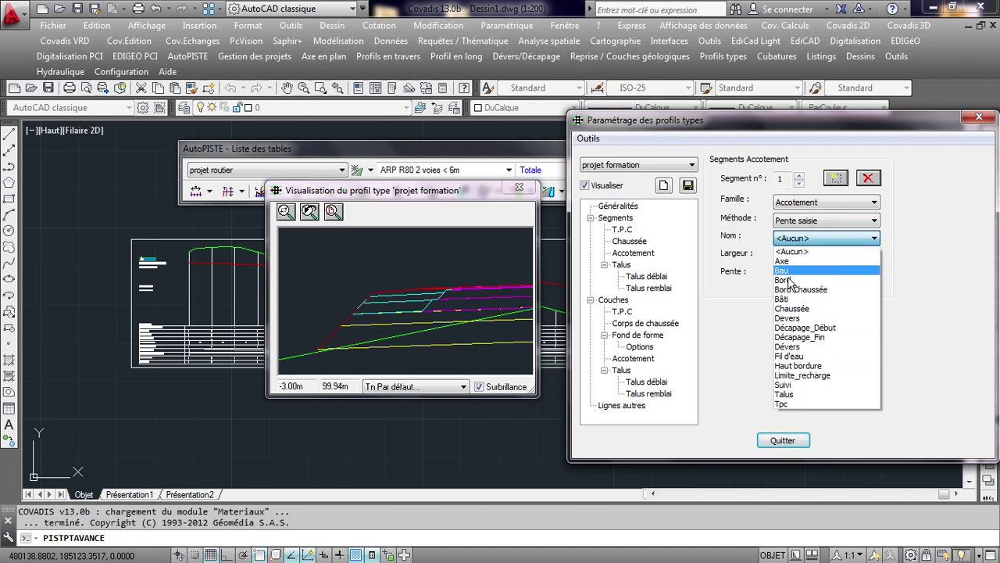
pyautogui.click(867, 252)
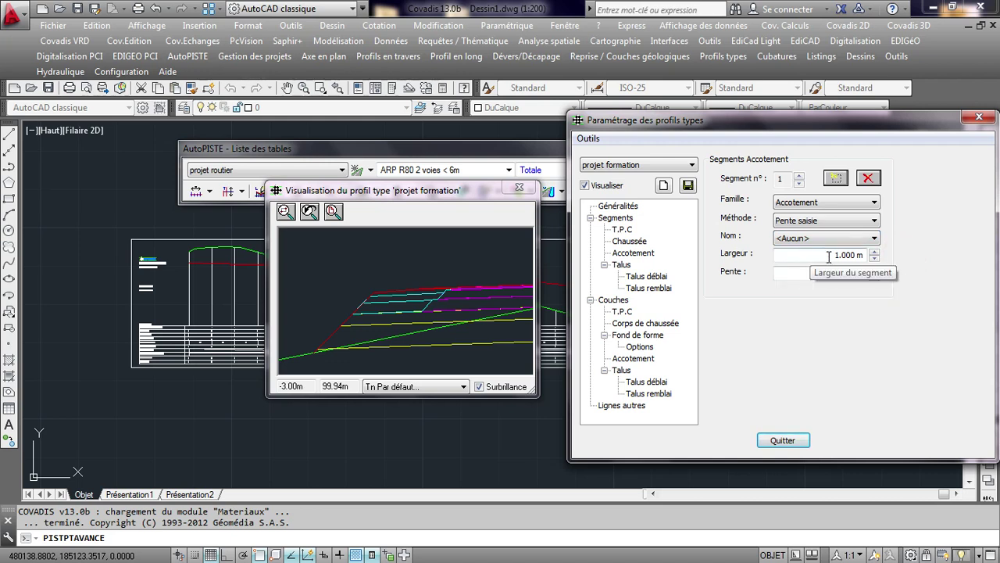
pyautogui.click(844, 256)
pyautogui.write('2')
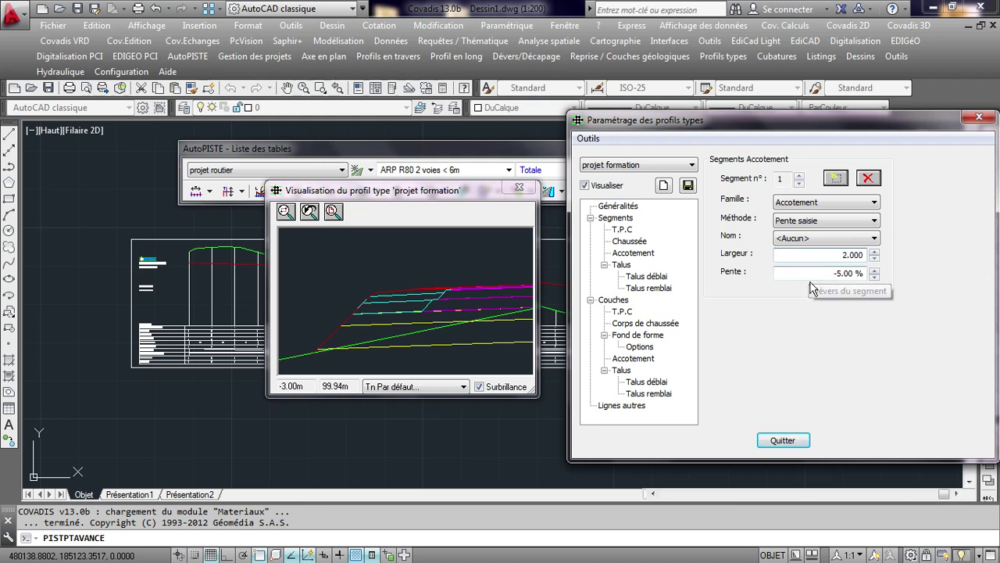
pyautogui.click(840, 273)
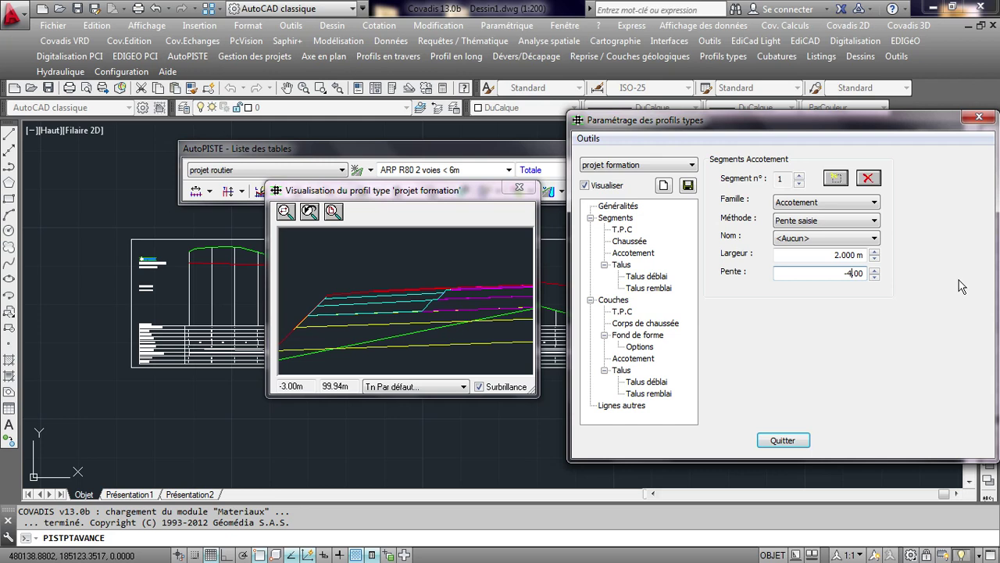
# - Apply the -4.00 % slope to shoulder segment 1 and step to segment 2 to check it
pyautogui.click(799, 181)
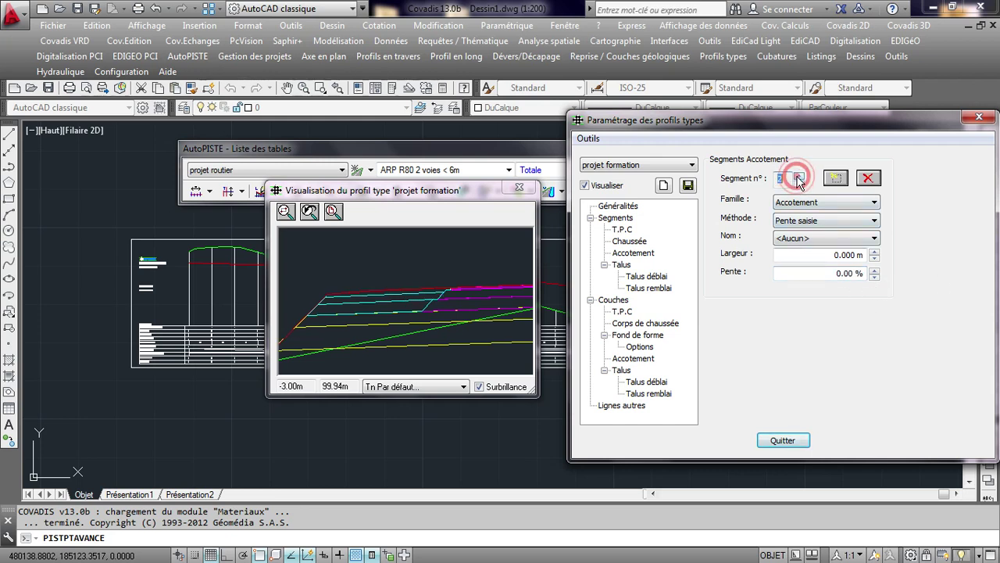
pyautogui.click(516, 308)
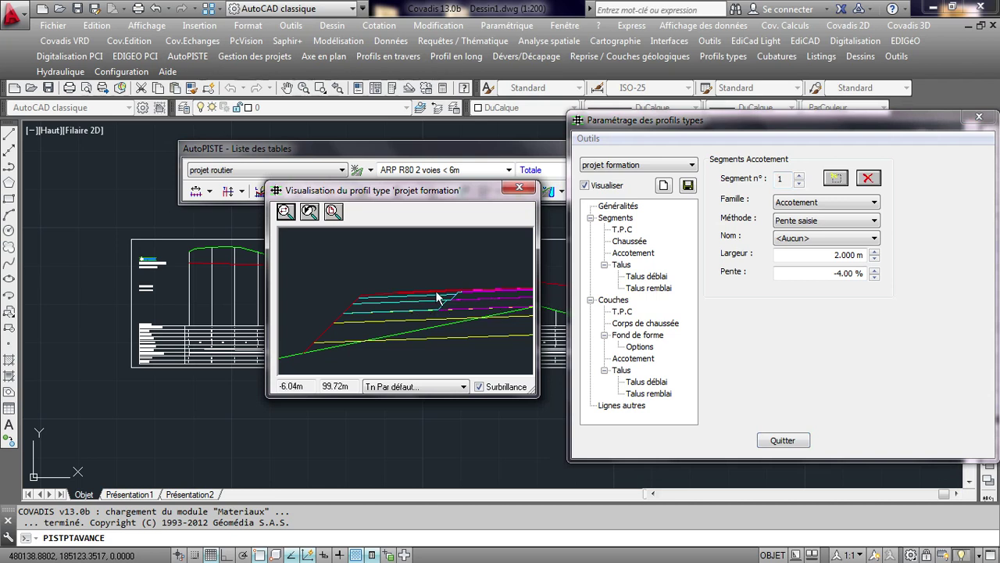
pyautogui.click(842, 271)
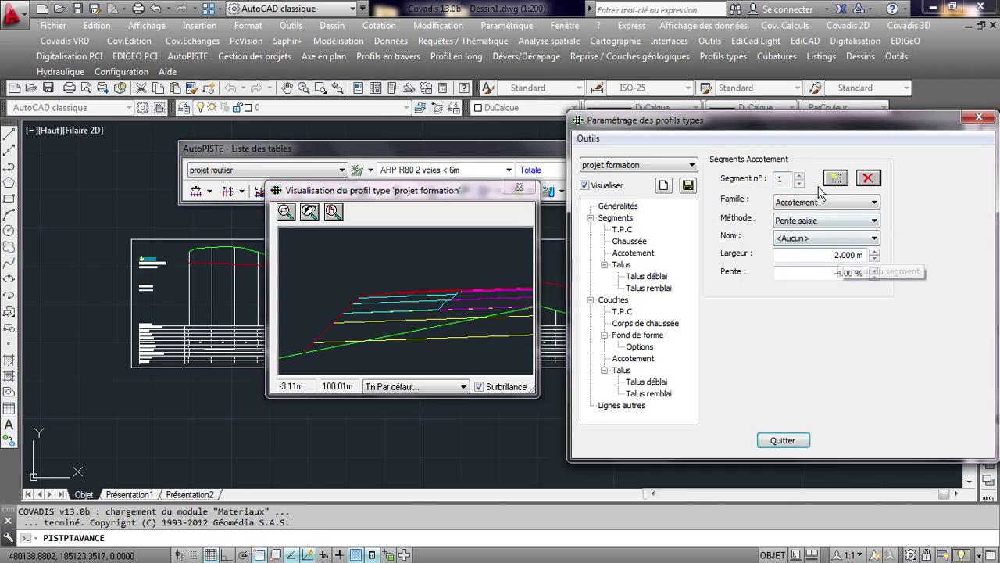
pyautogui.click(798, 176)
pyautogui.click(798, 182)
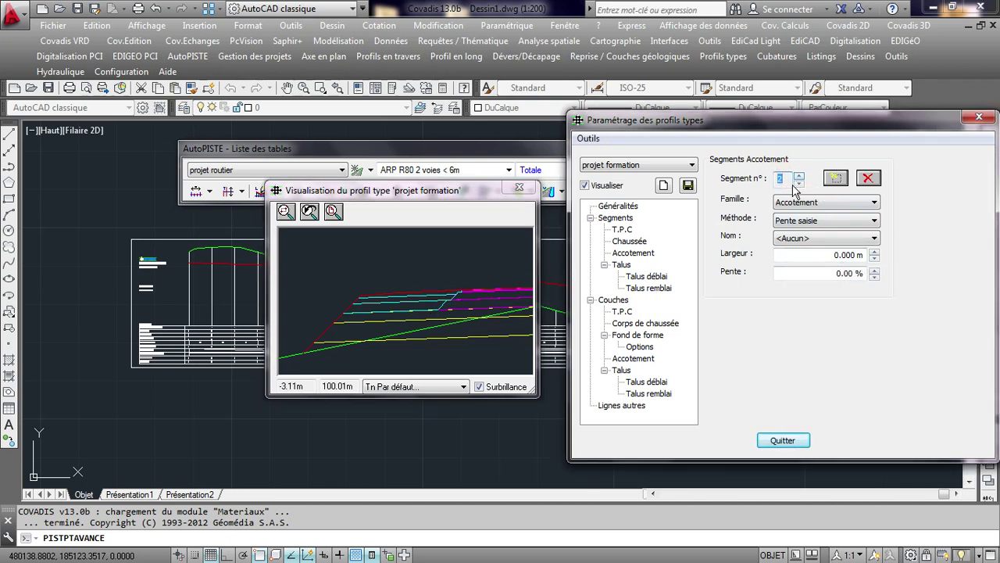
pyautogui.click(432, 310)
pyautogui.moveTo(482, 305); pyautogui.dragTo(379, 293, button='middle')
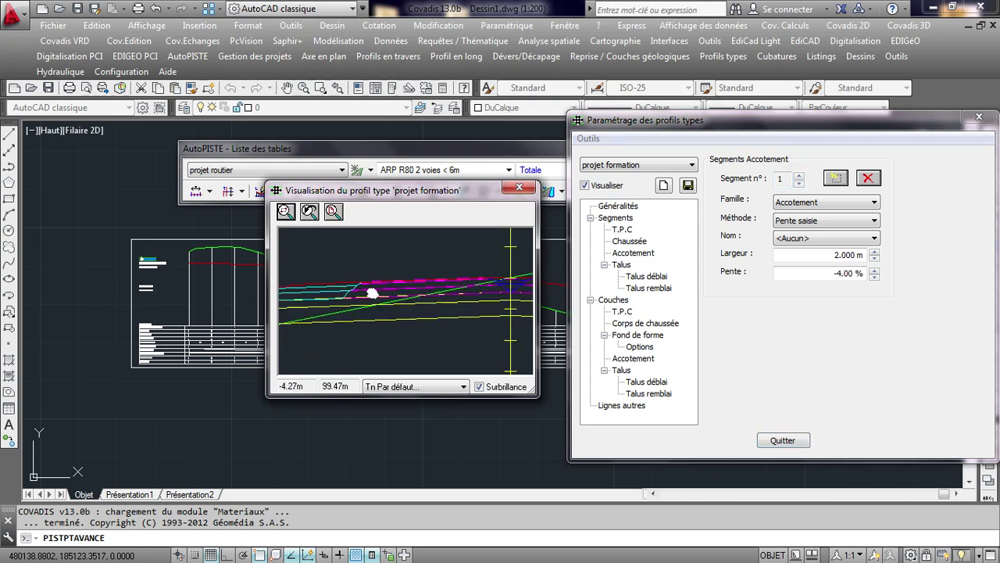
# - Pan the preview and toggle between shoulder segments 2 and 1, ending on segment 1
pyautogui.click(797, 177)
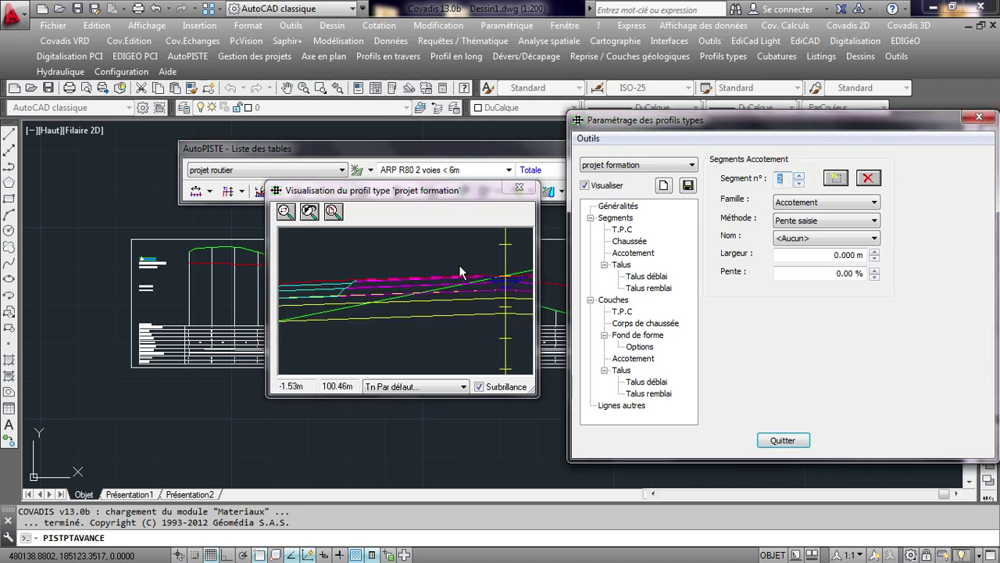
pyautogui.moveTo(456, 359); pyautogui.dragTo(332, 336, button='middle')
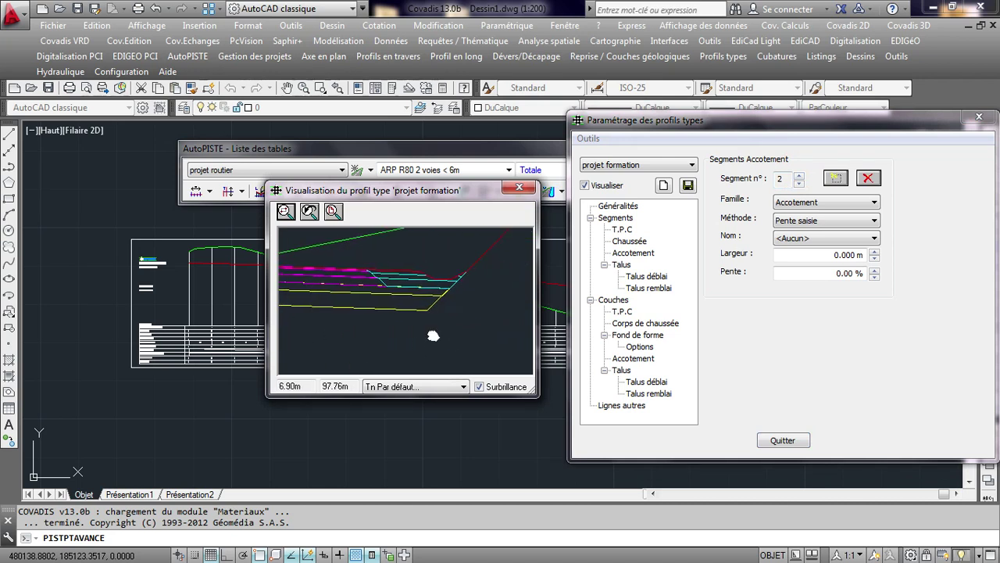
pyautogui.click(860, 258)
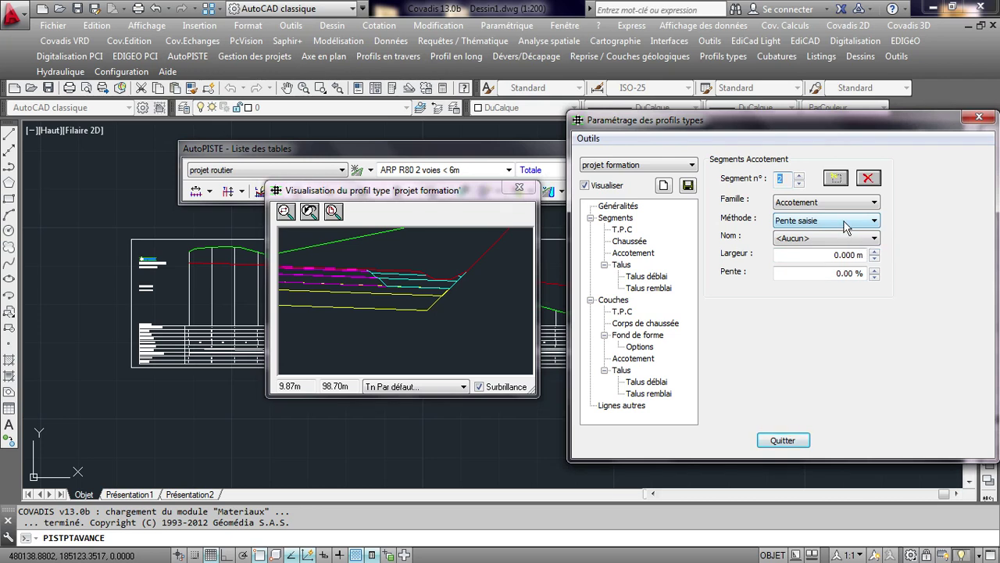
pyautogui.click(800, 178)
pyautogui.click(800, 184)
pyautogui.click(404, 277)
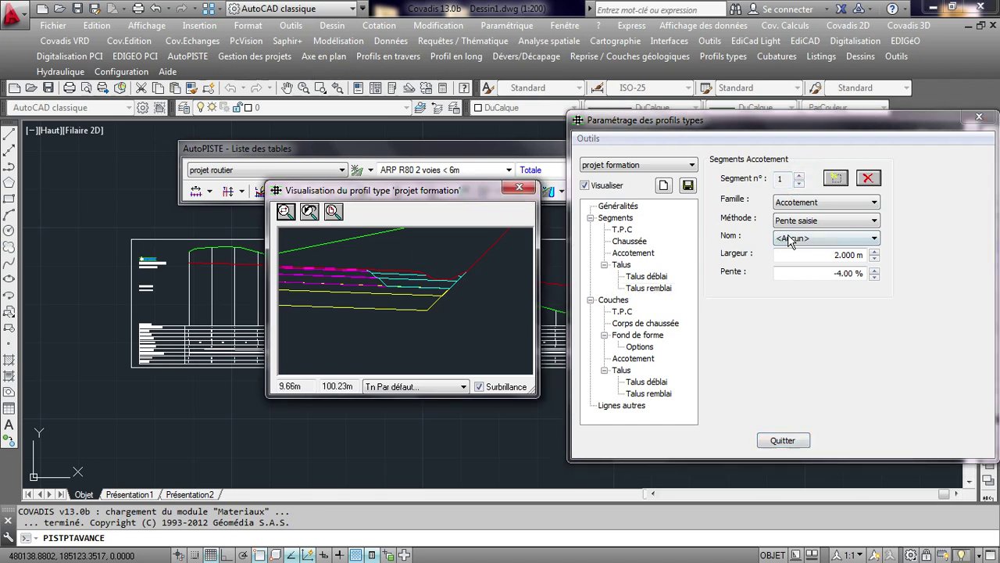
pyautogui.click(750, 258)
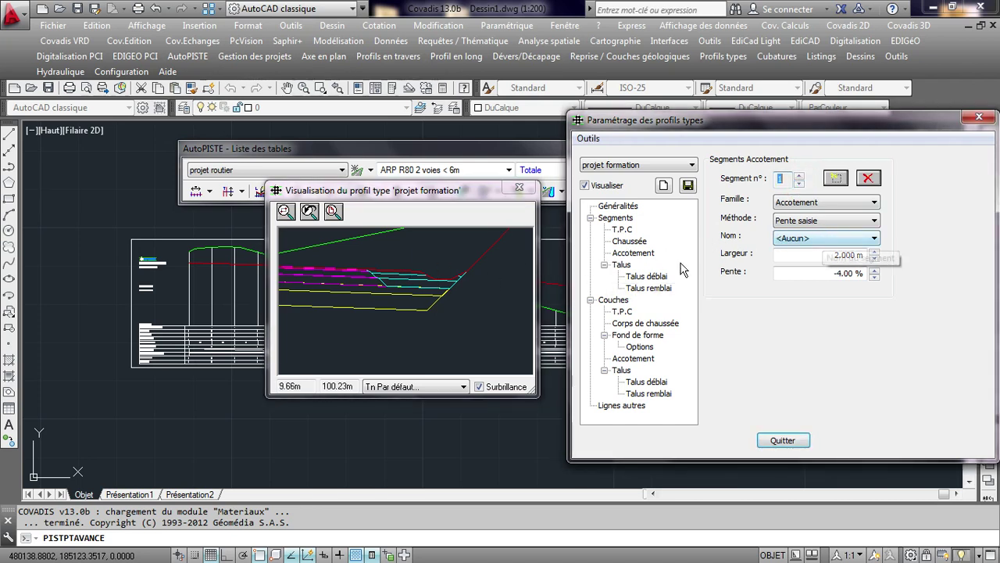
# - Browse the Talus and Talus déblai settings, then list the Talus remblai segment 1 methods
pyautogui.click(622, 265)
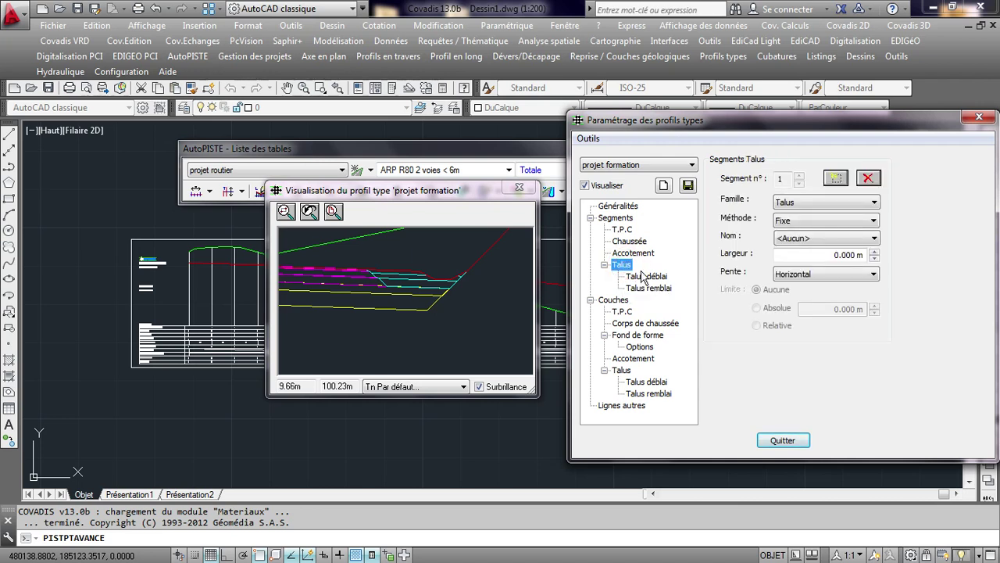
pyautogui.click(646, 278)
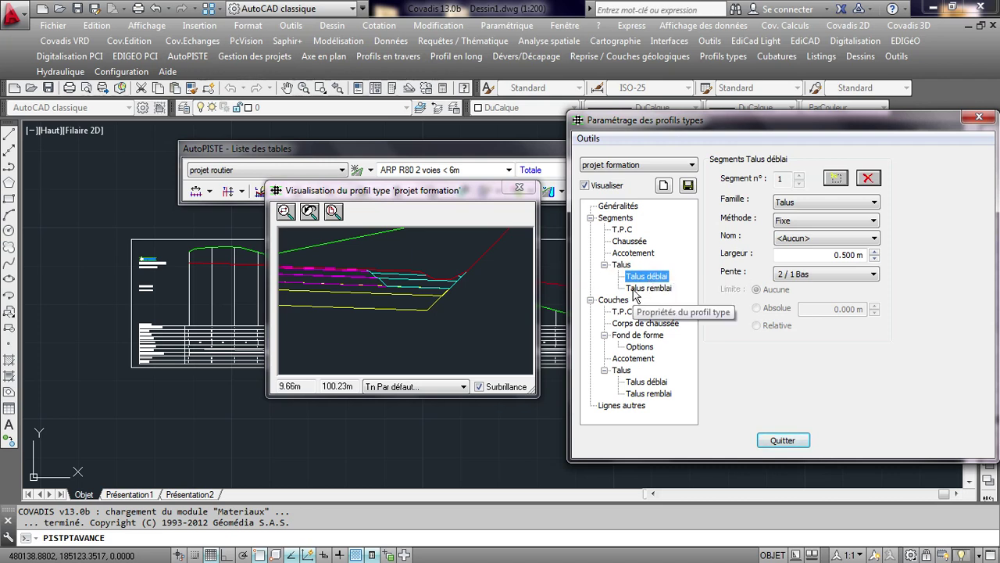
pyautogui.click(642, 289)
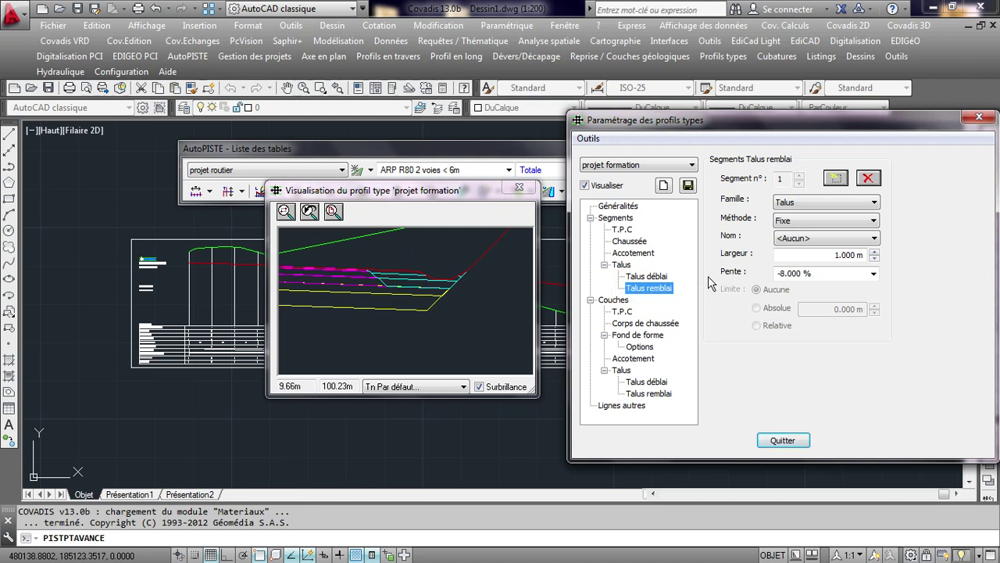
pyautogui.click(821, 221)
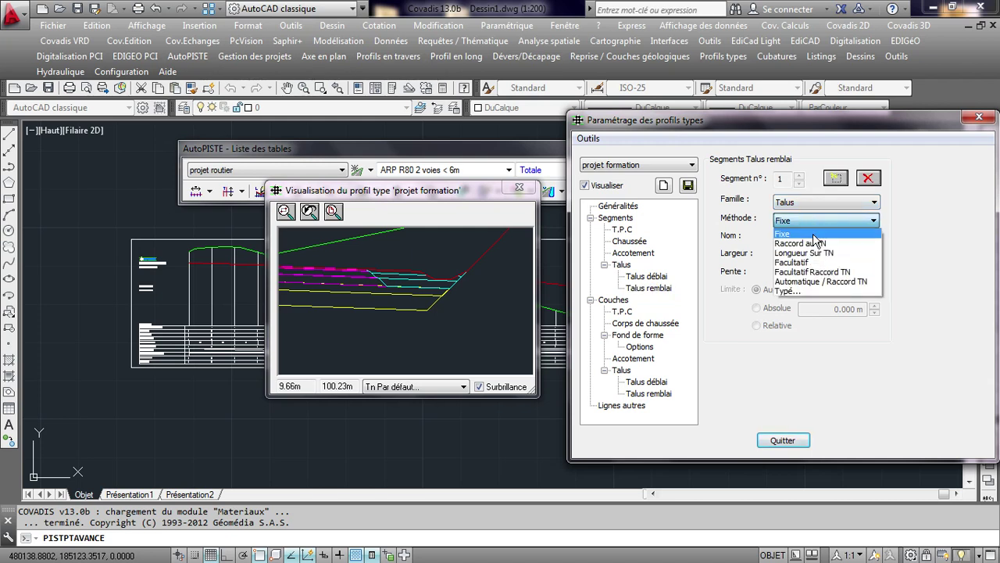
# - Switch the fill-slope method from Fixe to Raccord au TN and pan the preview
pyautogui.click(817, 234)
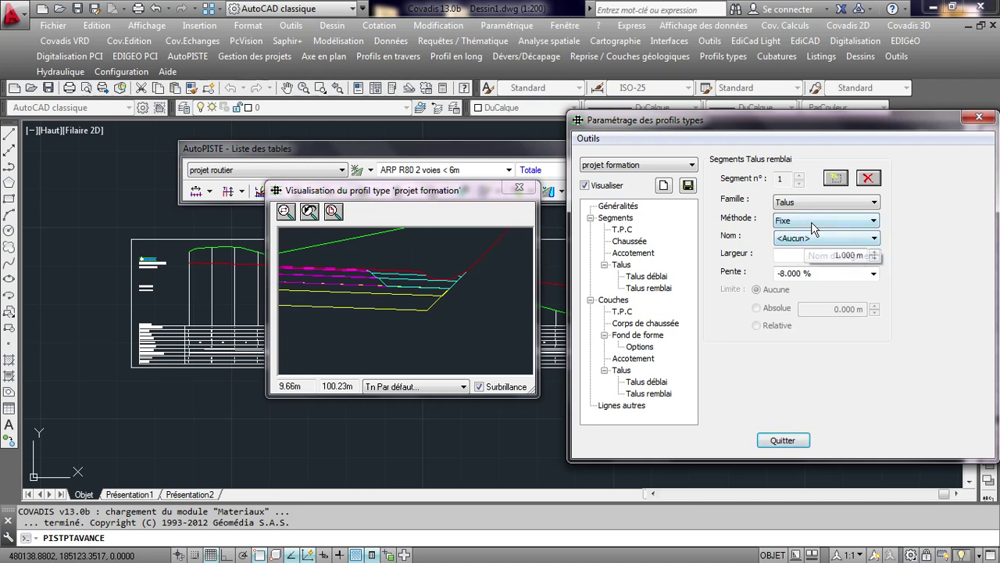
pyautogui.click(809, 225)
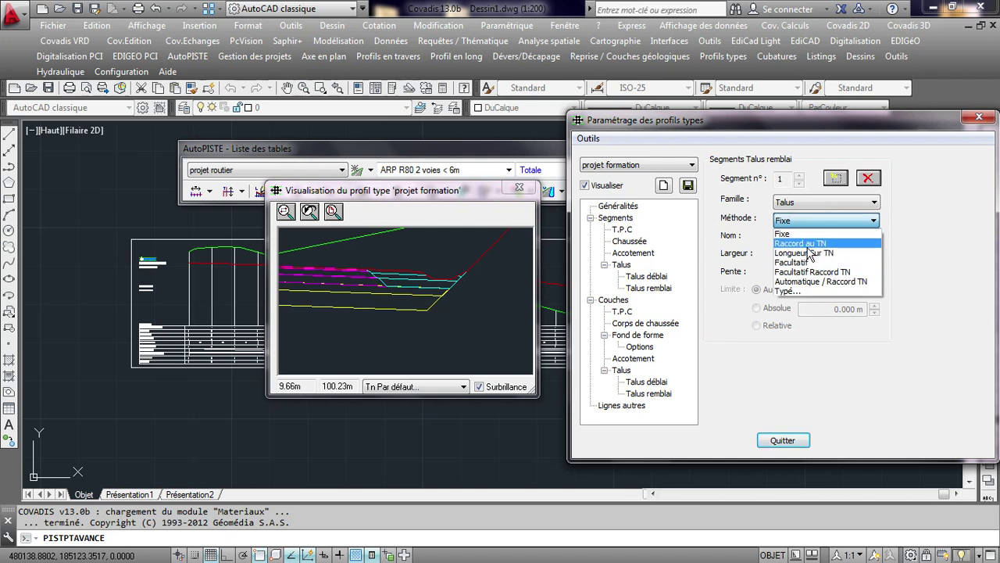
pyautogui.click(811, 243)
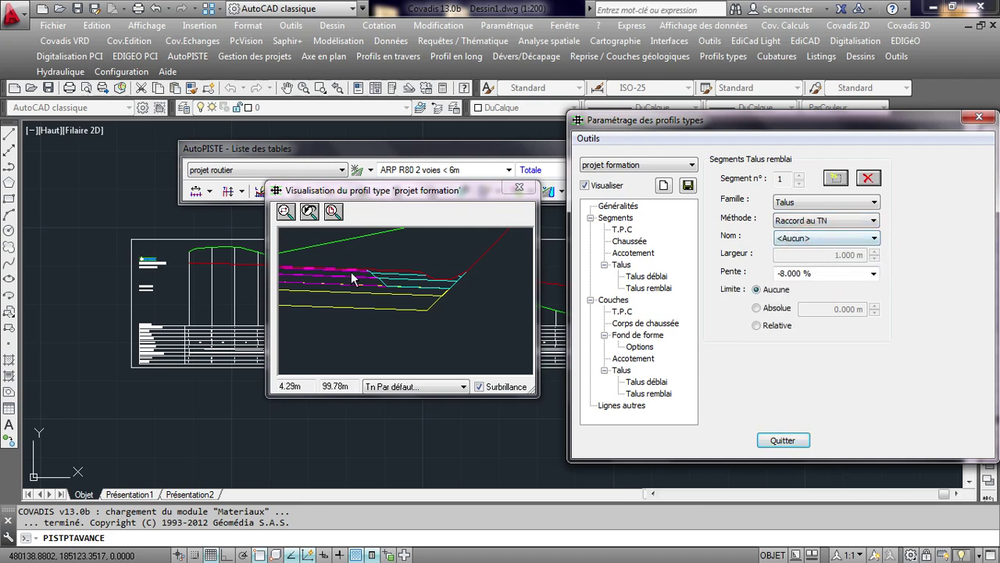
pyautogui.scroll(-2, 354, 280)
pyautogui.moveTo(375, 282)
pyautogui.mouseDown(button='middle')
pyautogui.moveTo(340, 286)
pyautogui.moveTo(595, 272)
pyautogui.mouseUp(button='middle')
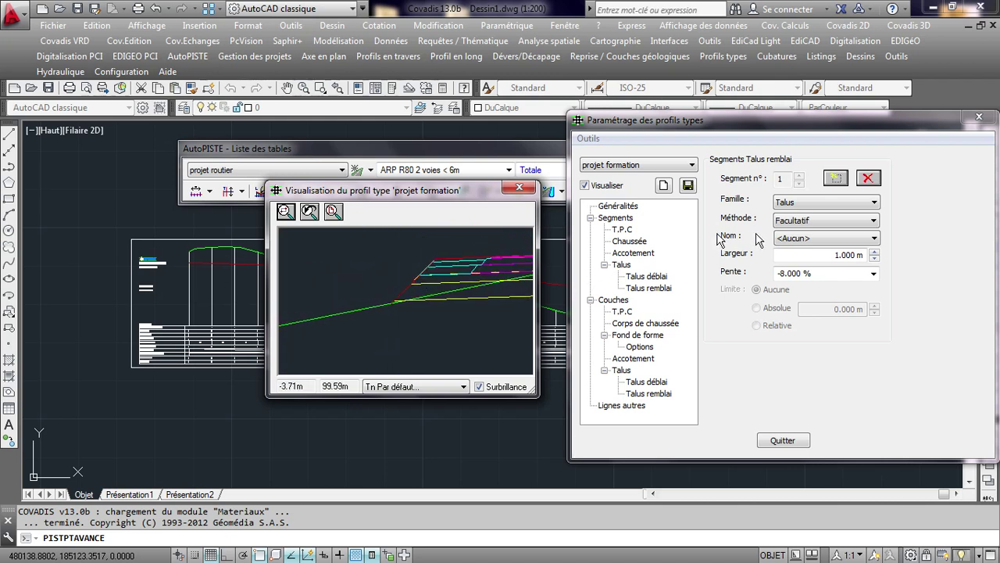
# - Keep the segment name and Talus family unchanged, trying Fixe before resetting Raccord au TN
pyautogui.click(807, 241)
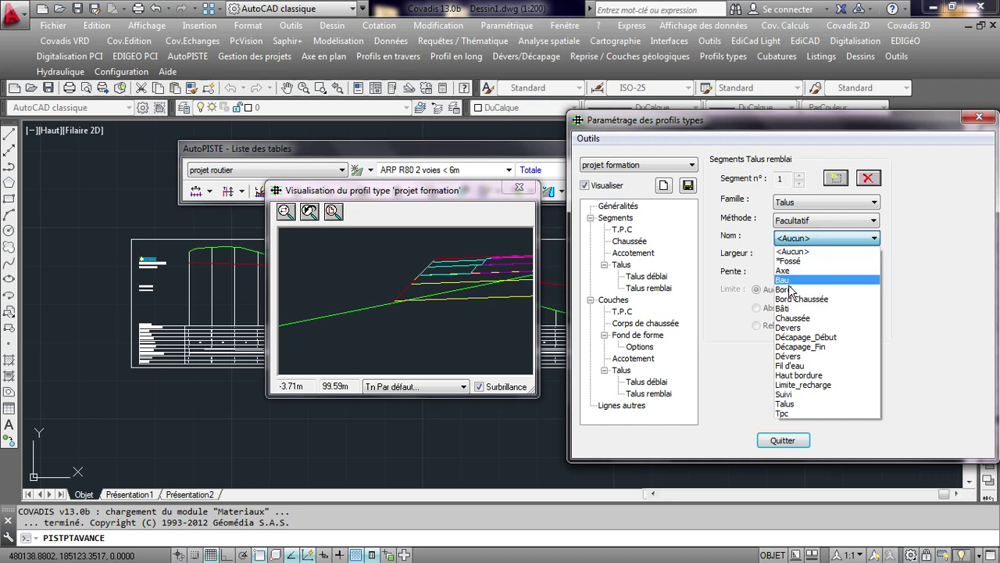
pyautogui.click(889, 229)
pyautogui.click(836, 237)
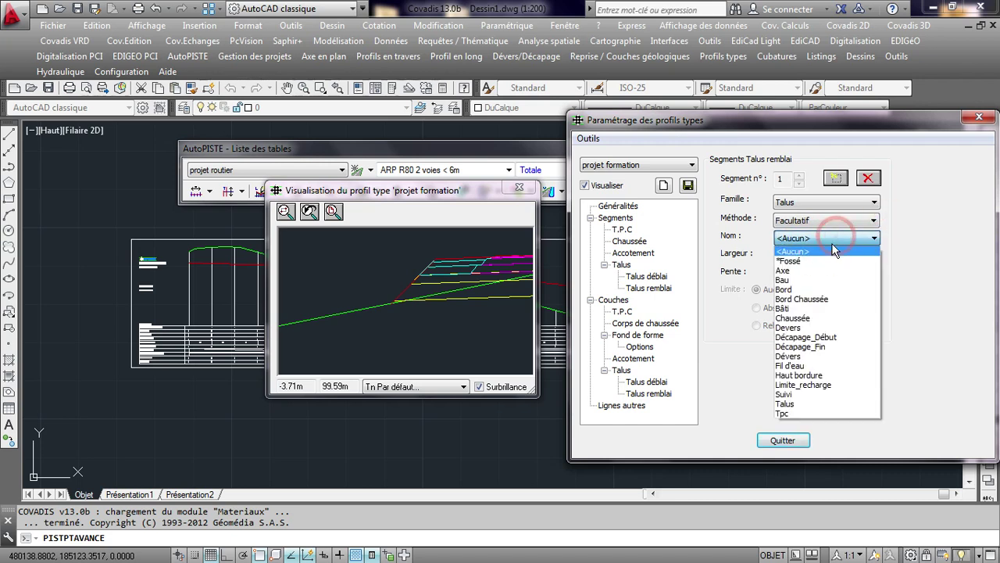
pyautogui.click(940, 223)
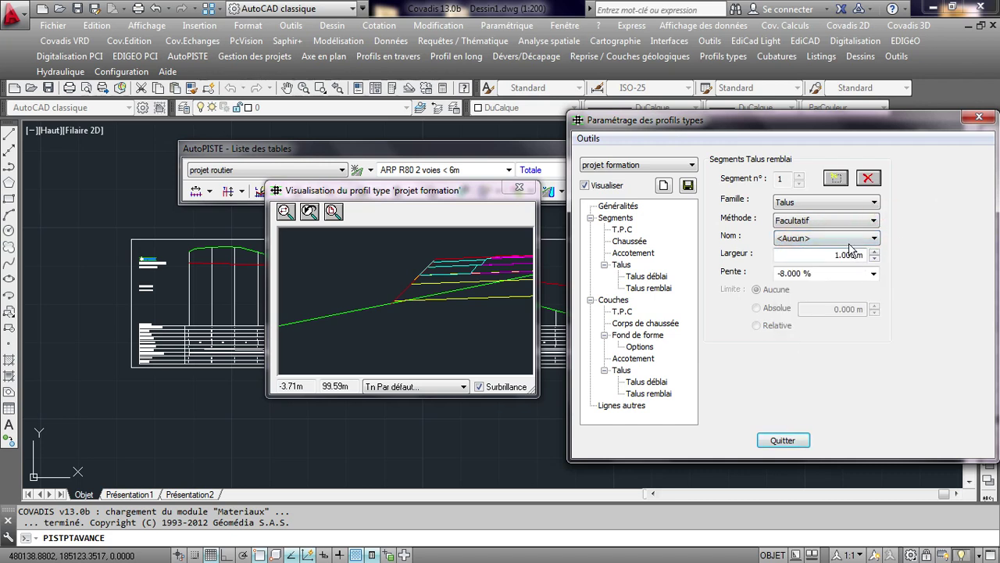
pyautogui.click(838, 201)
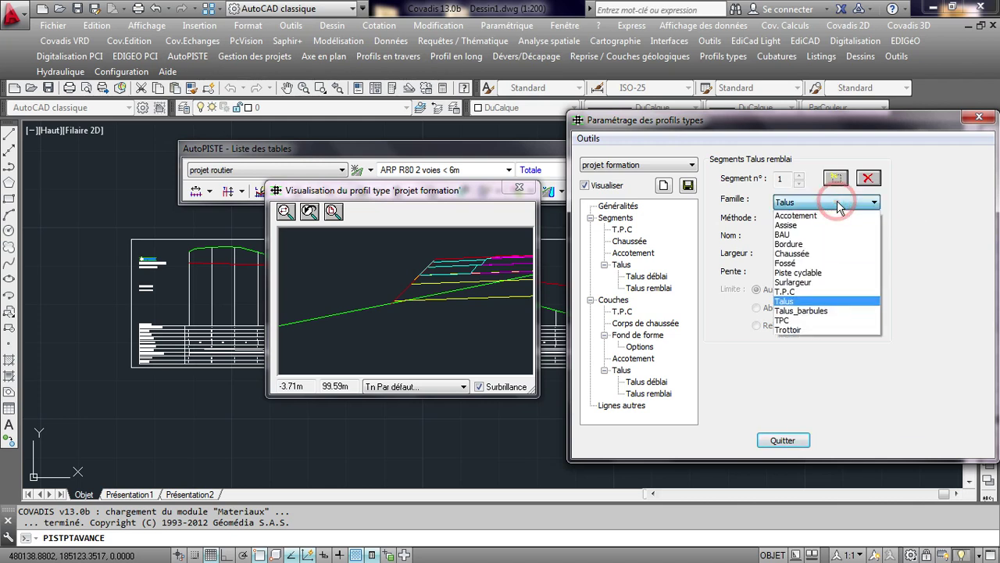
pyautogui.click(899, 209)
pyautogui.click(872, 222)
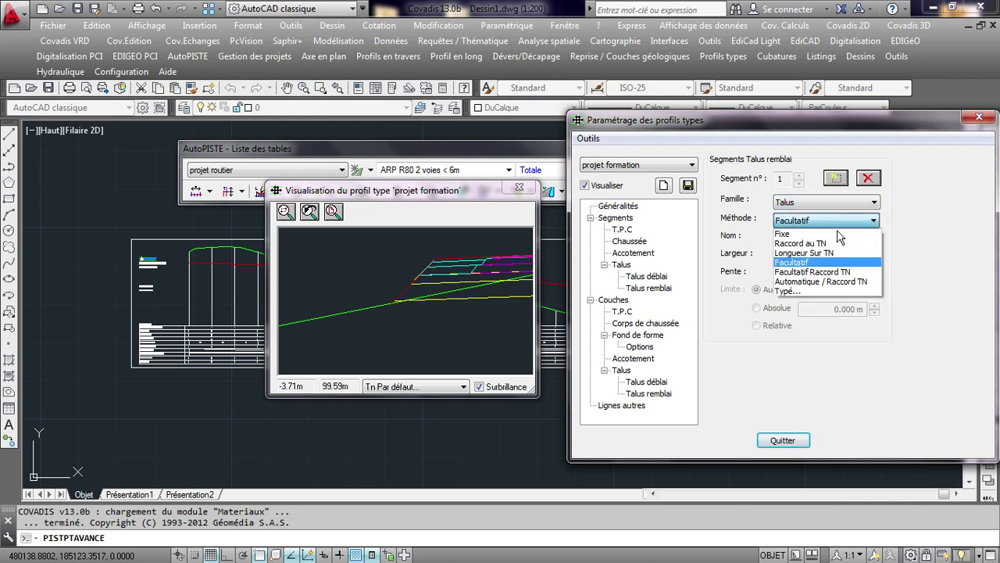
pyautogui.click(818, 235)
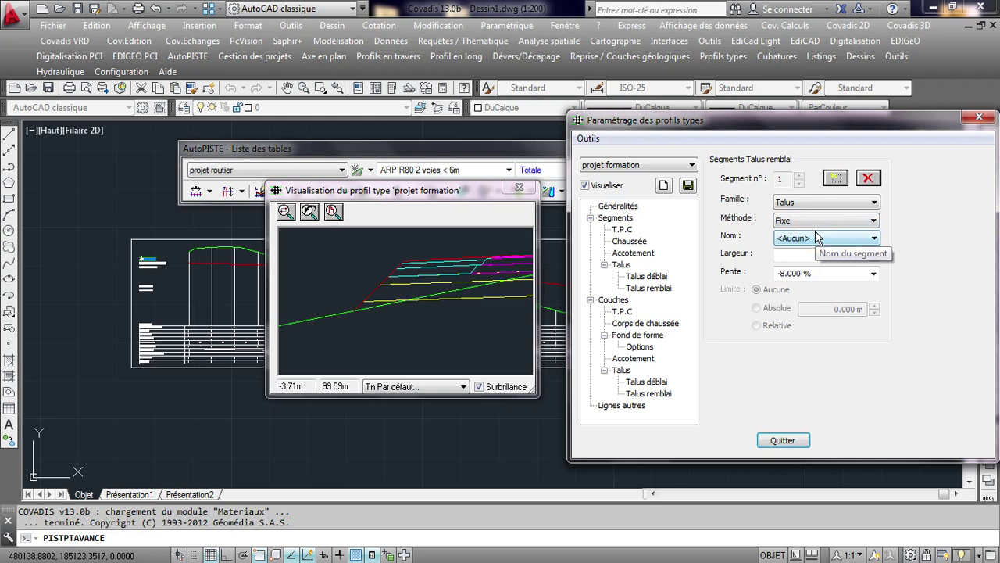
pyautogui.click(842, 238)
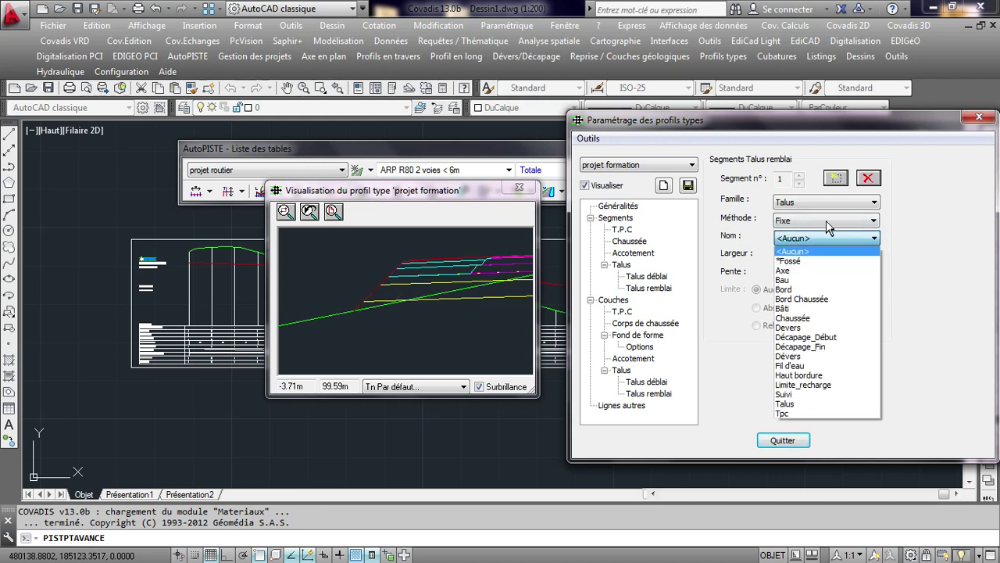
pyautogui.click(826, 220)
pyautogui.click(824, 222)
pyautogui.click(805, 243)
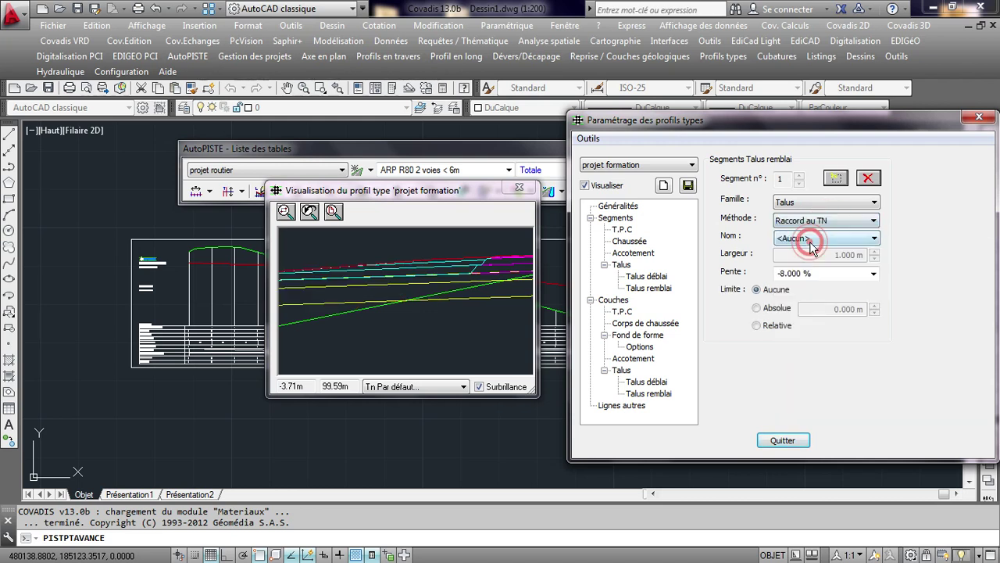
# - Compare the Facultatif and Raccord au TN previews, settling on Raccord au TN
pyautogui.scroll(2, 538, 292)
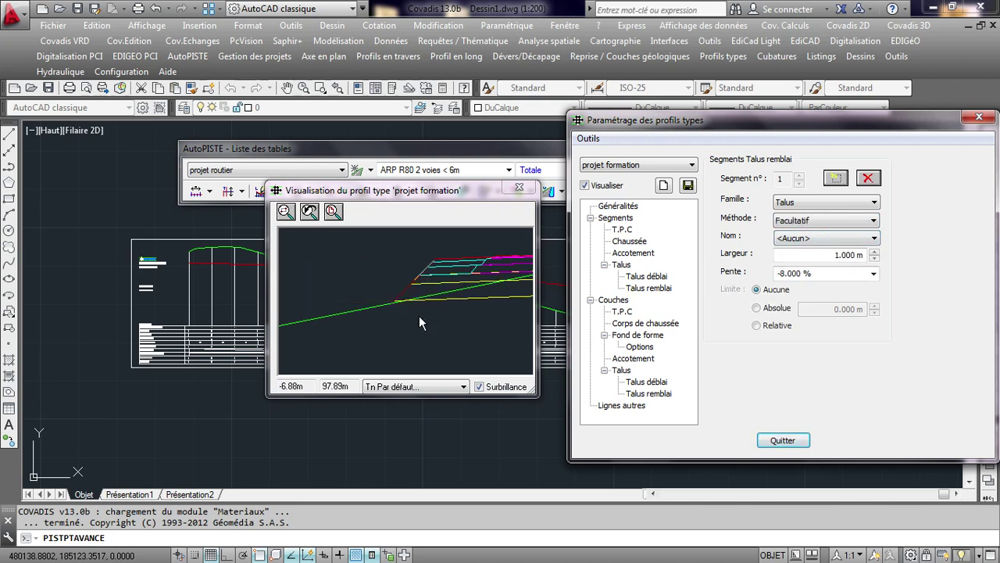
pyautogui.click(357, 320)
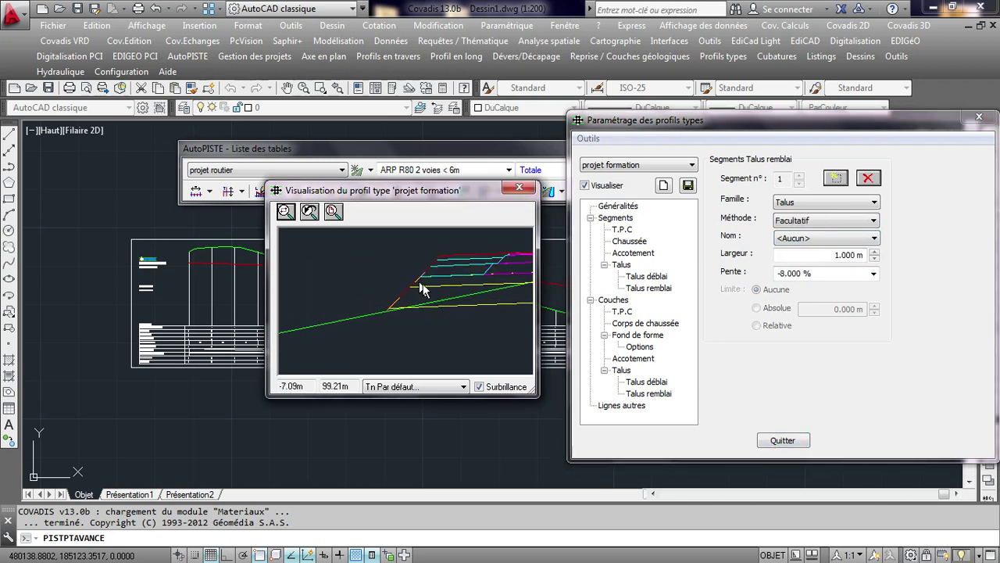
pyautogui.click(814, 222)
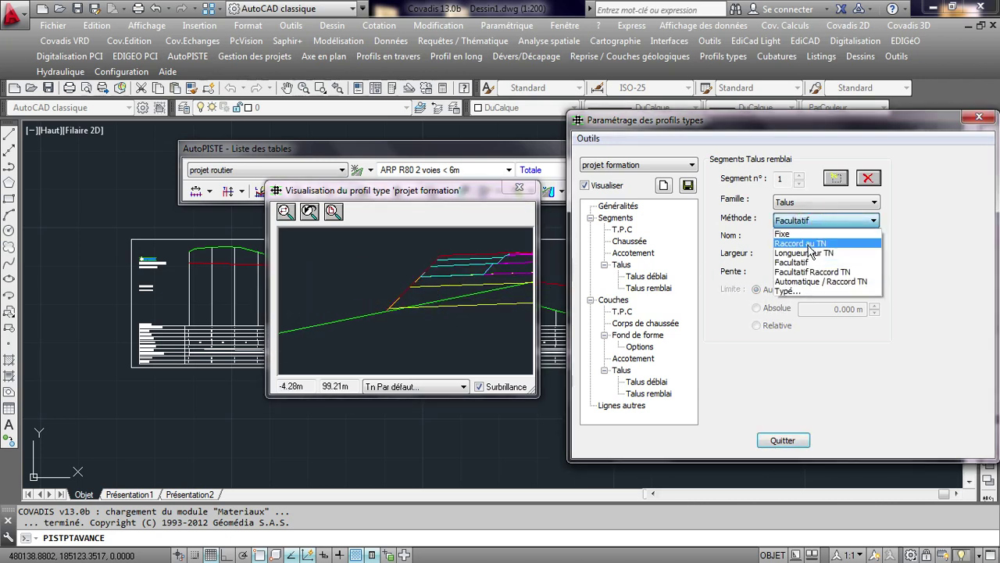
pyautogui.click(808, 240)
pyautogui.click(433, 331)
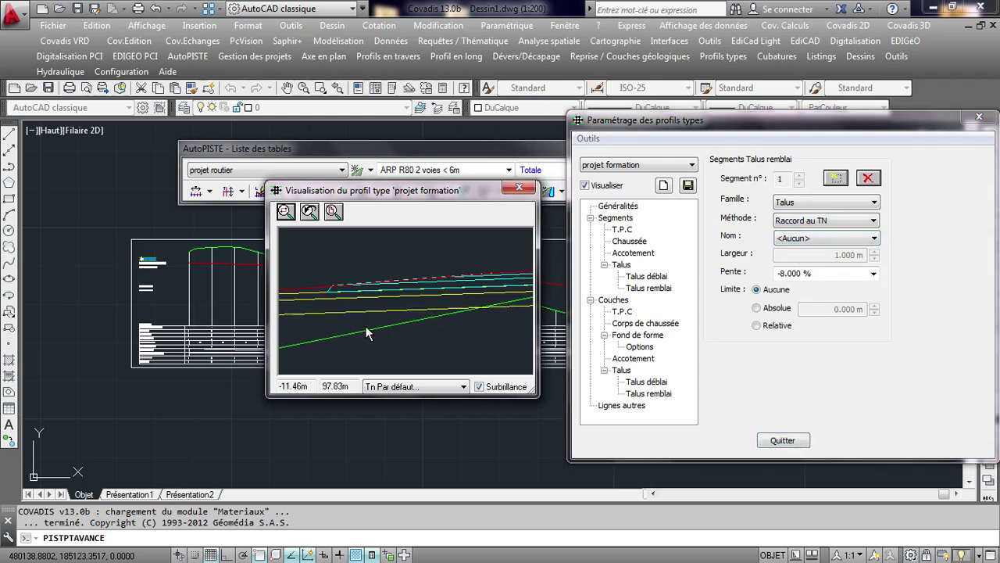
pyautogui.scroll(-5, 379, 323)
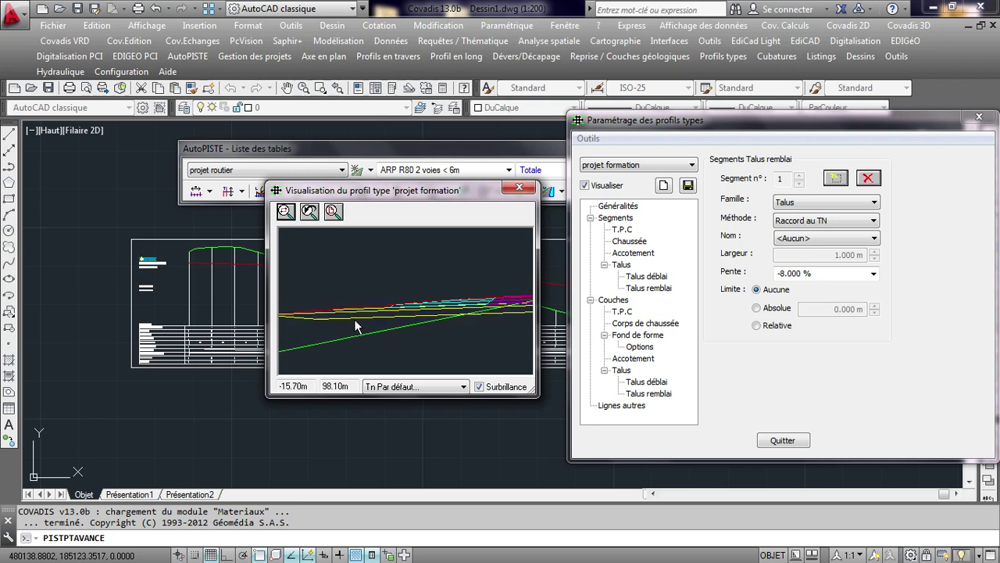
pyautogui.scroll(4, 367, 320)
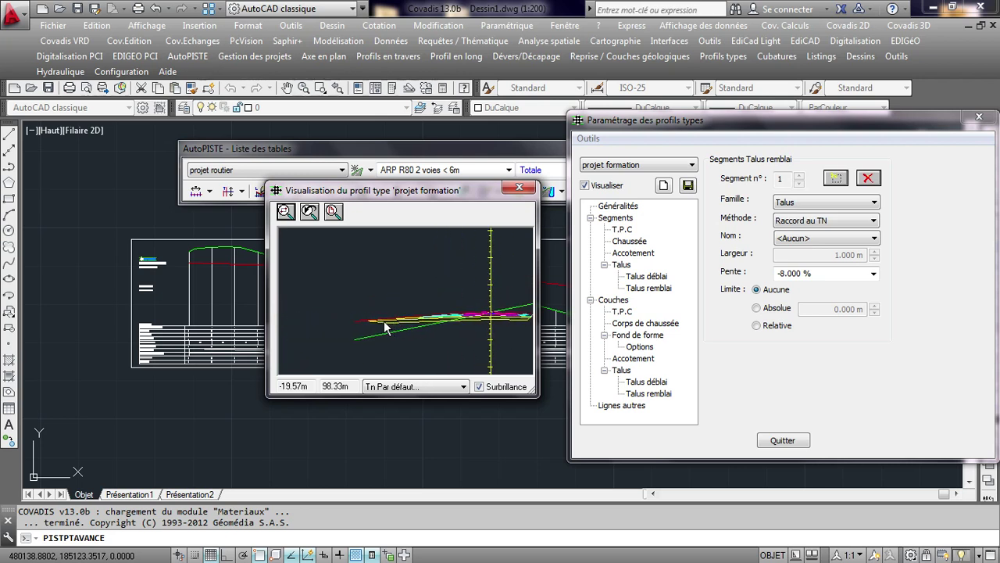
pyautogui.scroll(3, 386, 324)
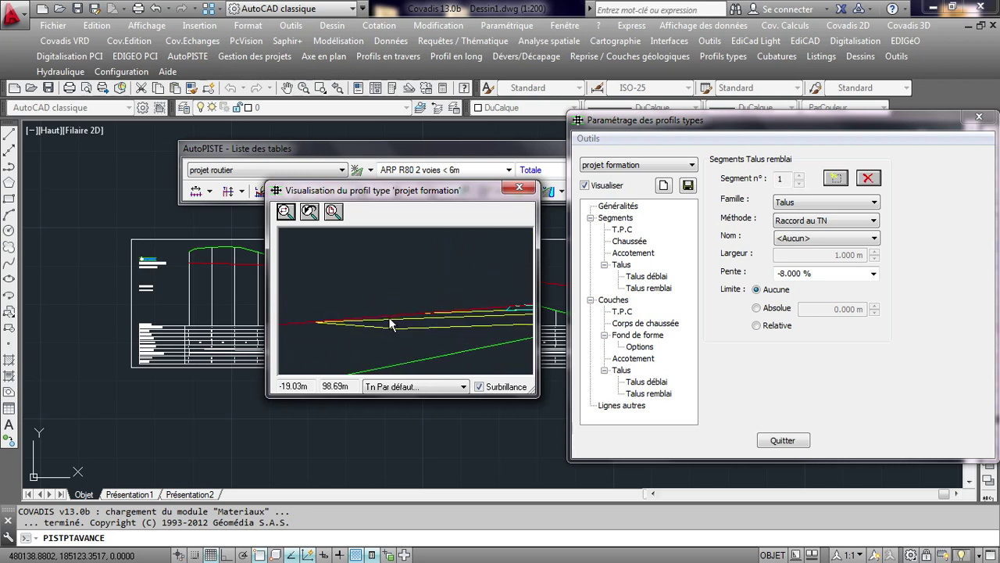
pyautogui.scroll(-1, 392, 323)
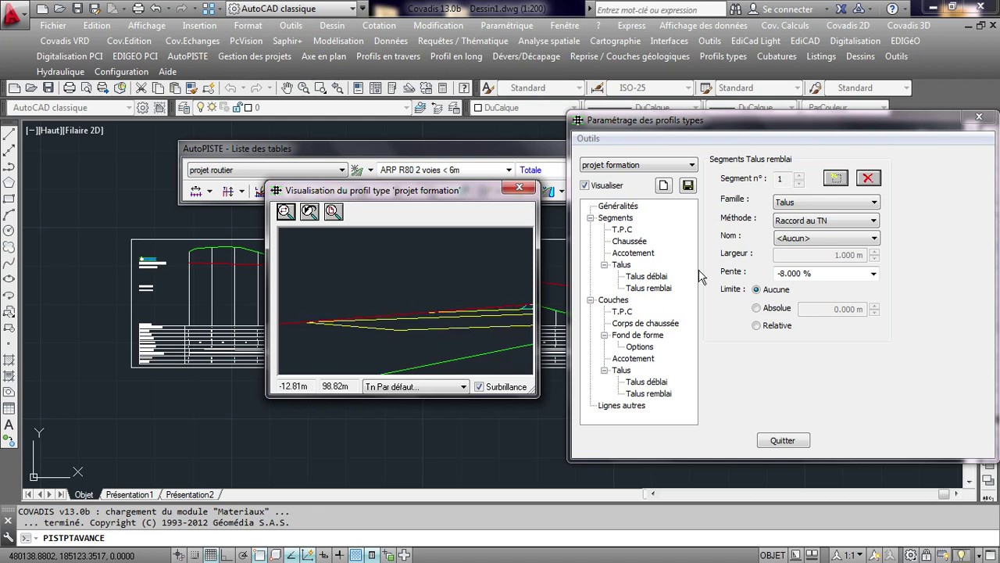
pyautogui.click(812, 255)
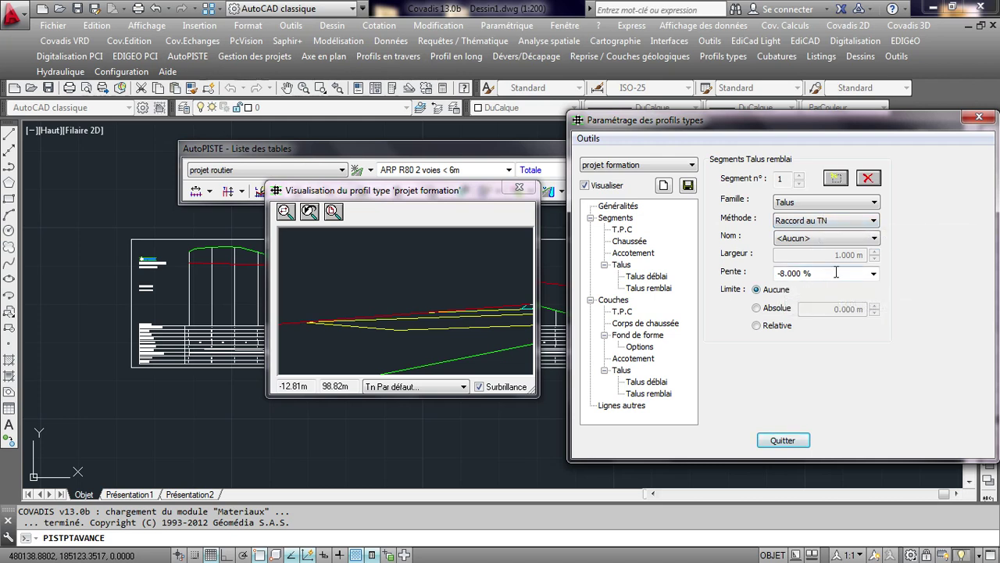
# - Keep fill-slope segment 1 unnamed, give it a 1 / 1 Bas slope, and check the preview
pyautogui.click(839, 239)
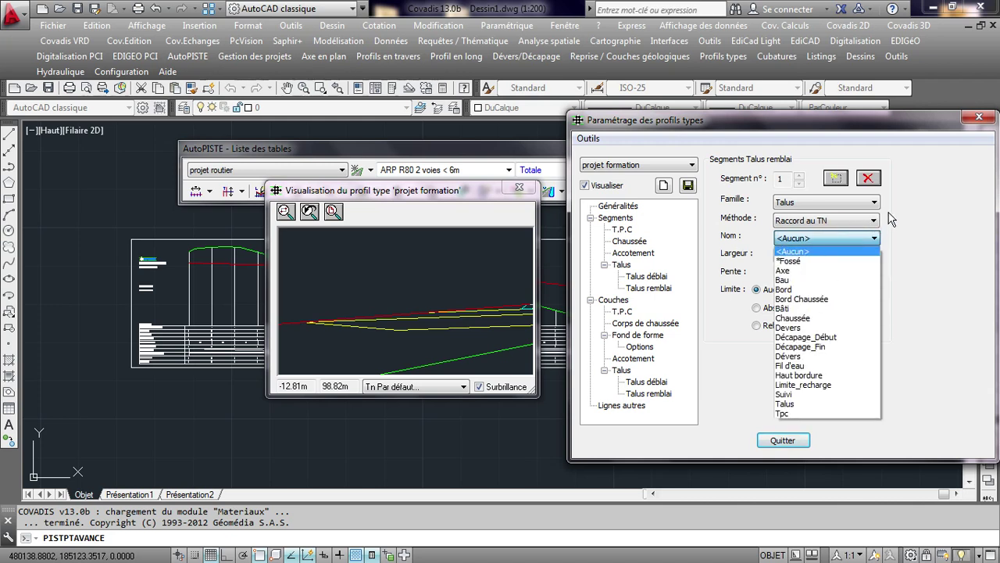
pyautogui.click(892, 220)
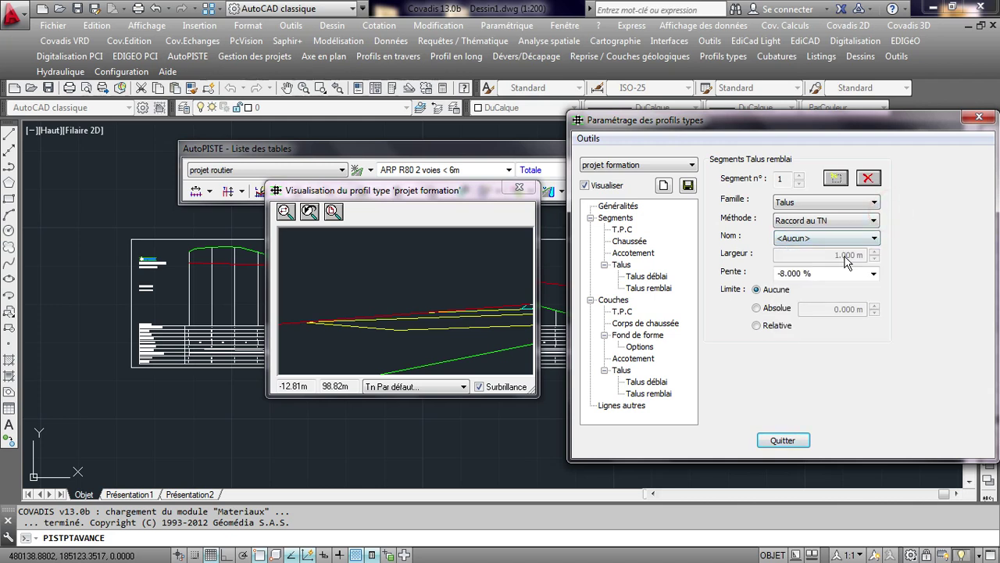
pyautogui.click(874, 273)
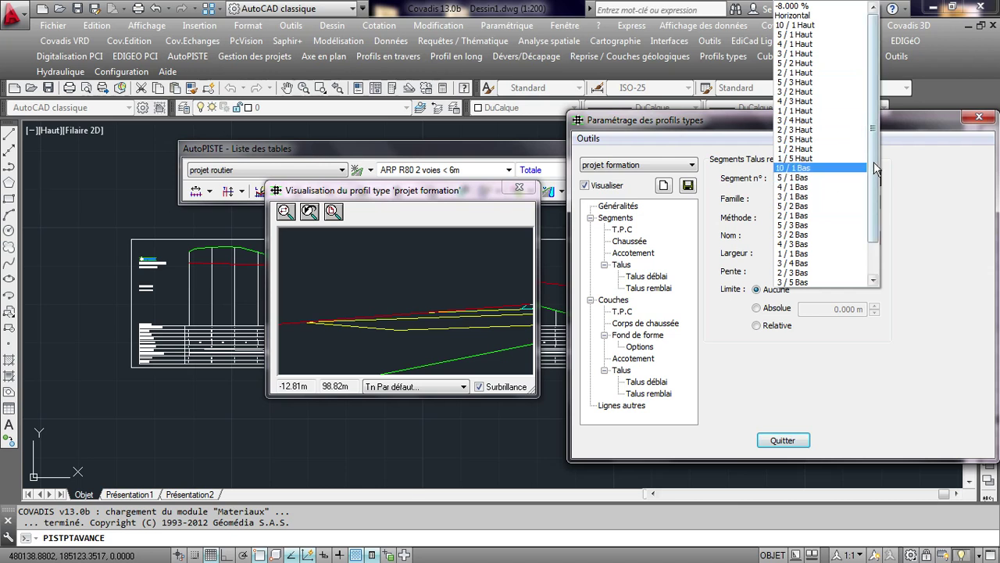
pyautogui.moveTo(874, 161); pyautogui.dragTo(874, 178)
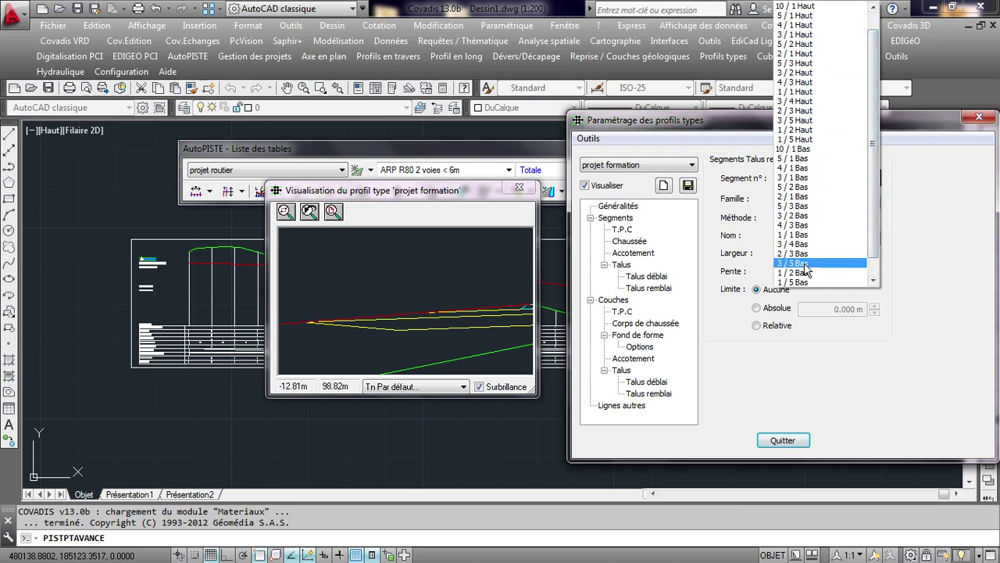
pyautogui.moveTo(876, 222); pyautogui.dragTo(875, 200)
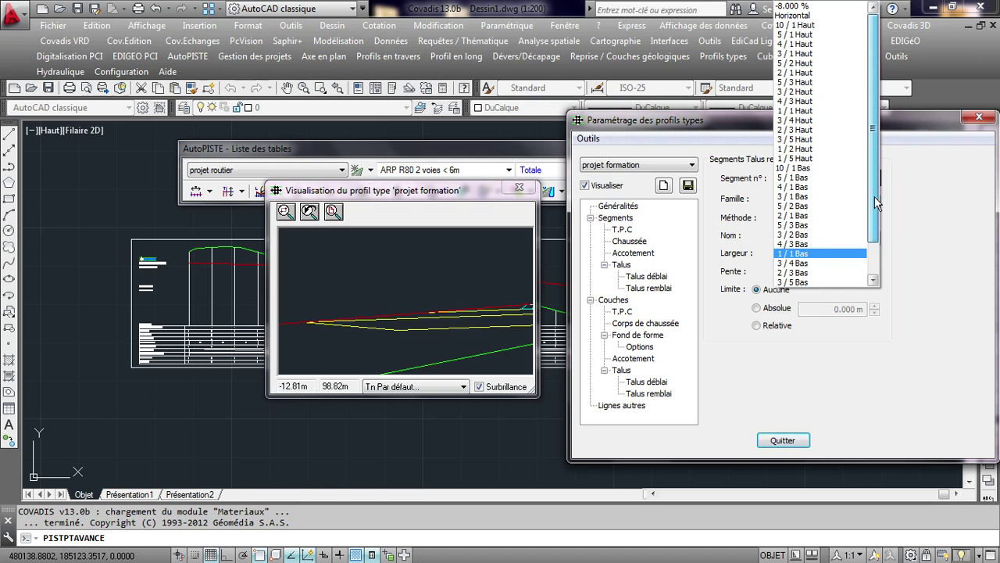
pyautogui.scroll(-2, 790, 223)
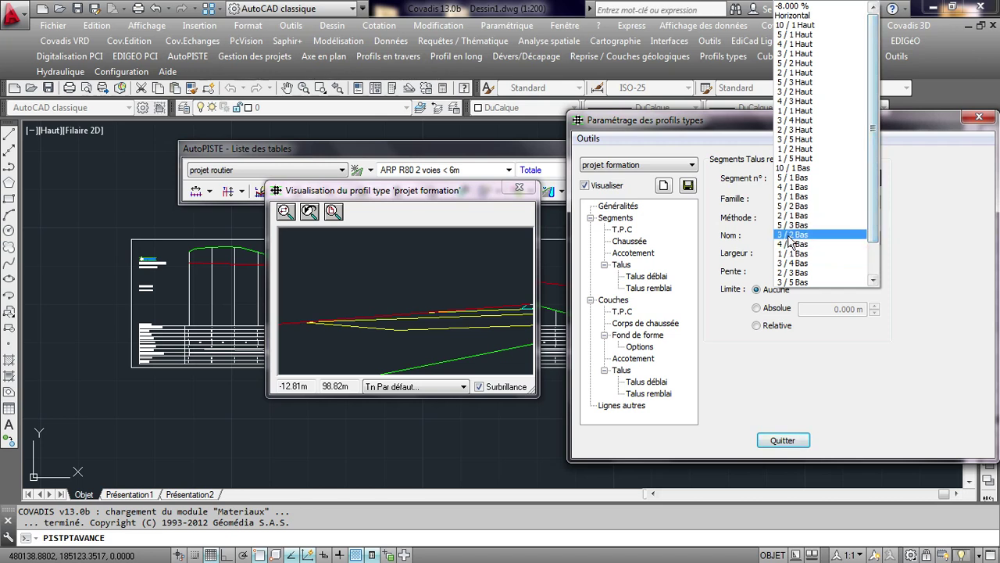
pyautogui.click(791, 236)
pyautogui.click(415, 293)
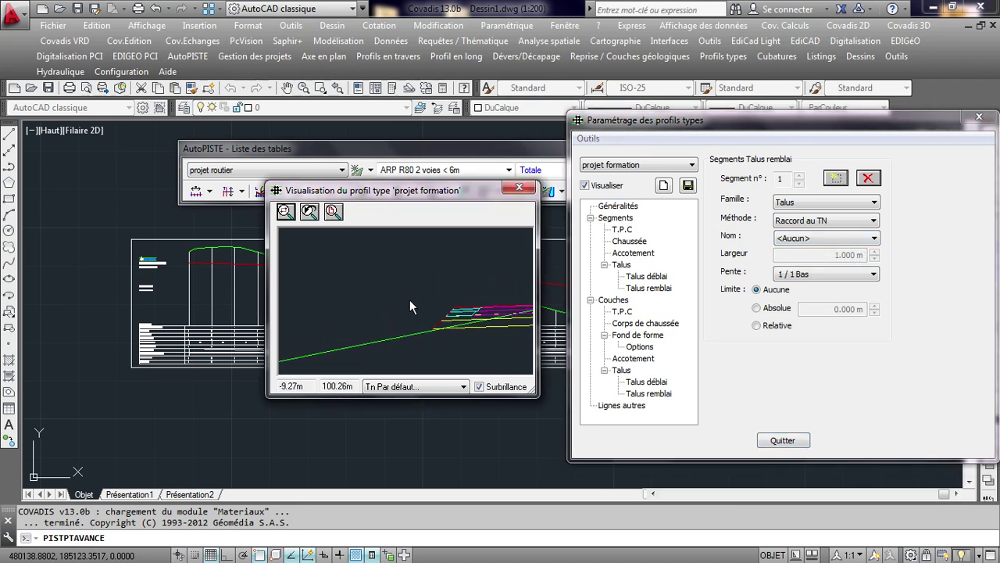
pyautogui.click(834, 283)
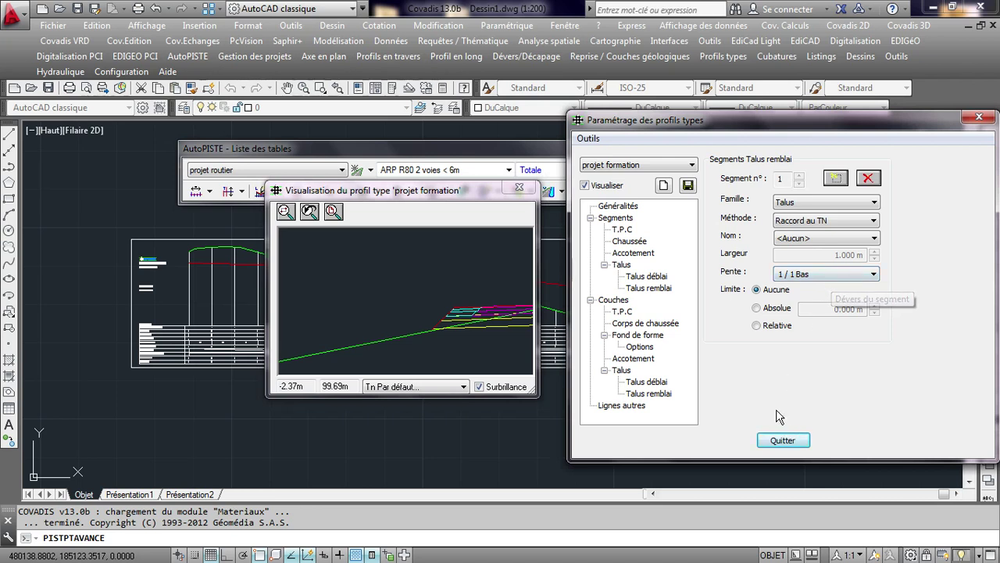
pyautogui.click(650, 289)
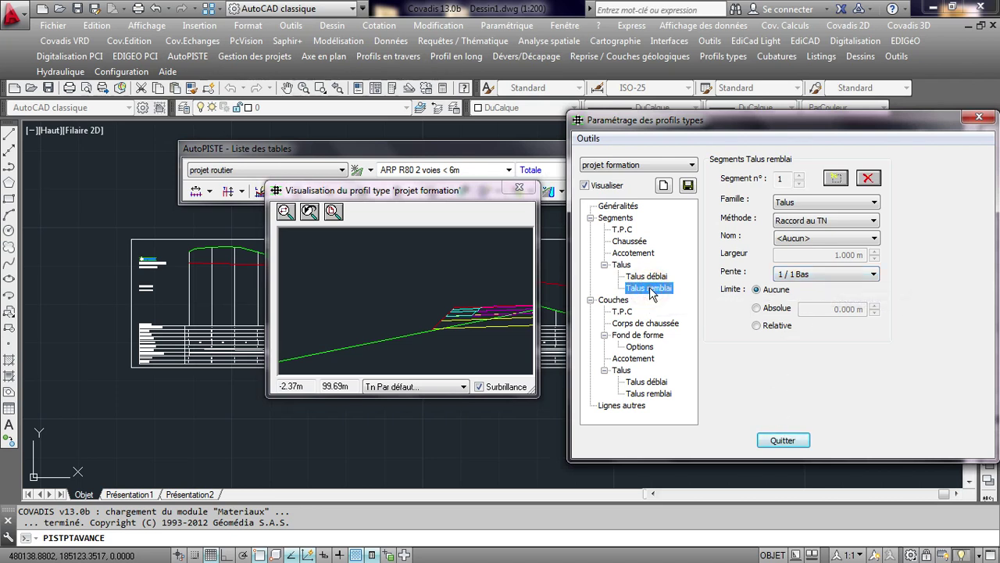
# - Show the Talus déblai cut-slope segments and zoom the preview onto the cut side
pyautogui.click(650, 279)
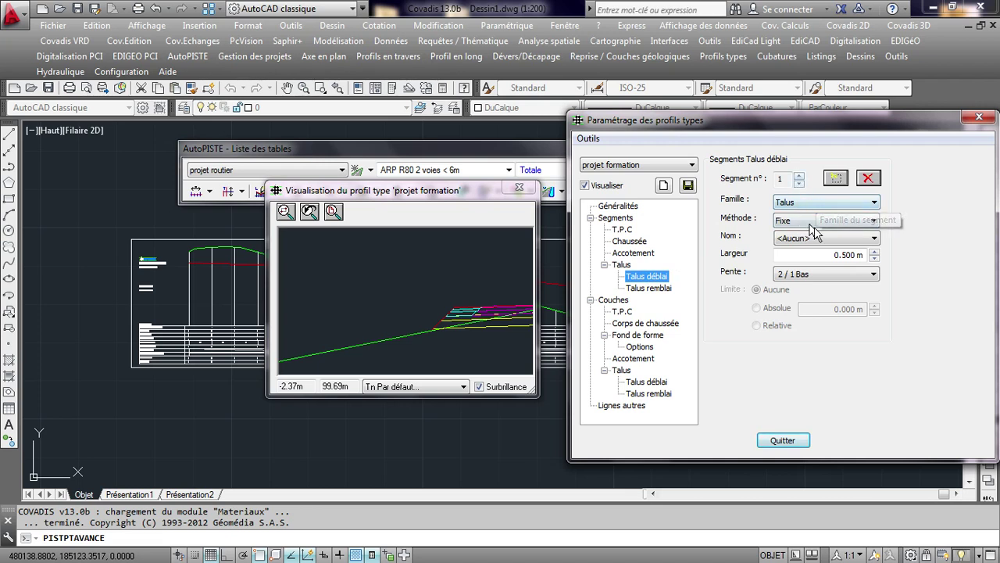
pyautogui.moveTo(487, 289); pyautogui.dragTo(290, 320, button='middle')
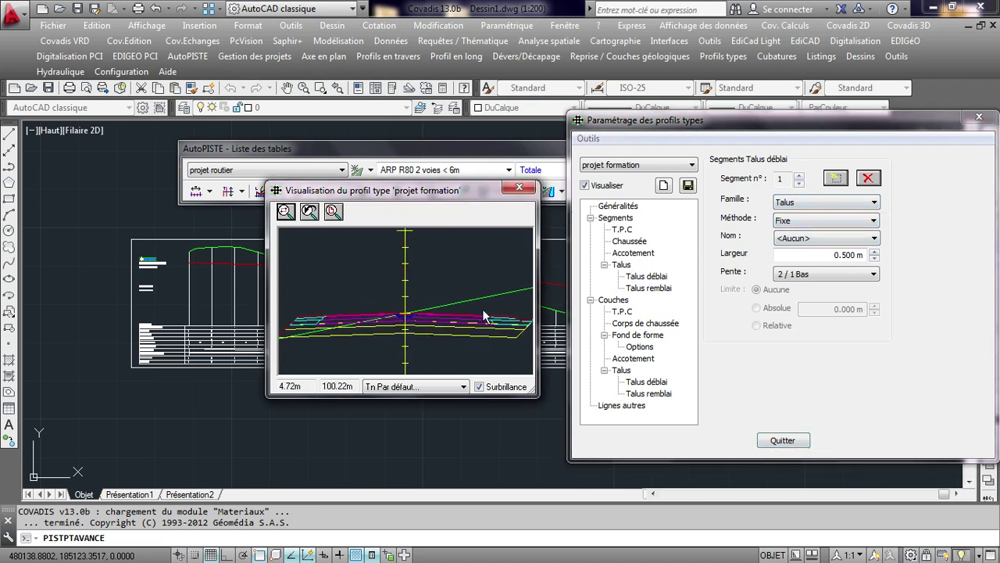
pyautogui.scroll(2, 329, 329)
pyautogui.scroll(1, 336, 332)
pyautogui.scroll(1, 345, 337)
pyautogui.scroll(1, 355, 341)
pyautogui.scroll(1, 356, 341)
pyautogui.scroll(1, 355, 339)
pyautogui.scroll(1, 354, 337)
pyautogui.scroll(2, 353, 335)
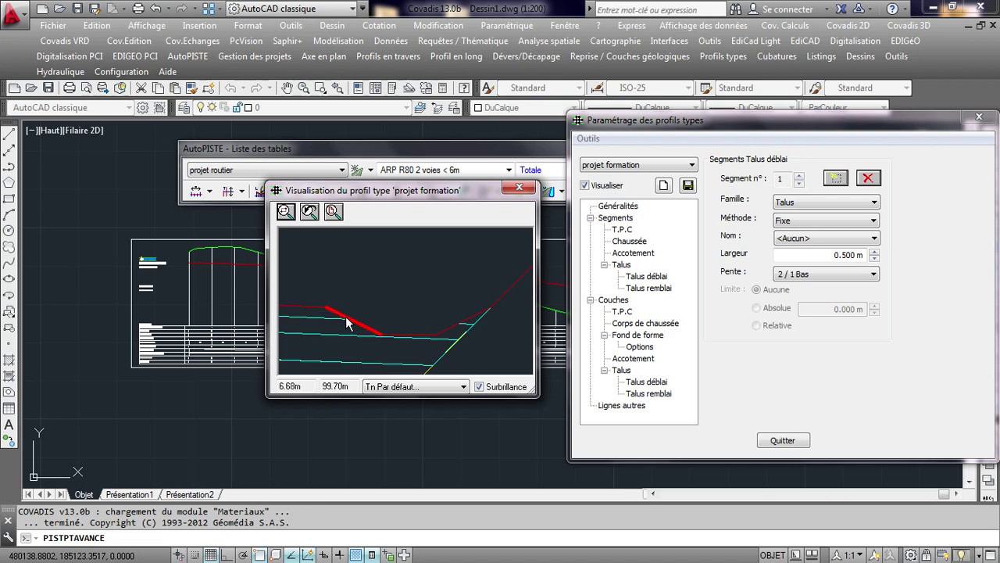
# - Set the first cut segment to a 3 / 2 Bas slope, keeping its name and Fixe method
pyautogui.click(843, 257)
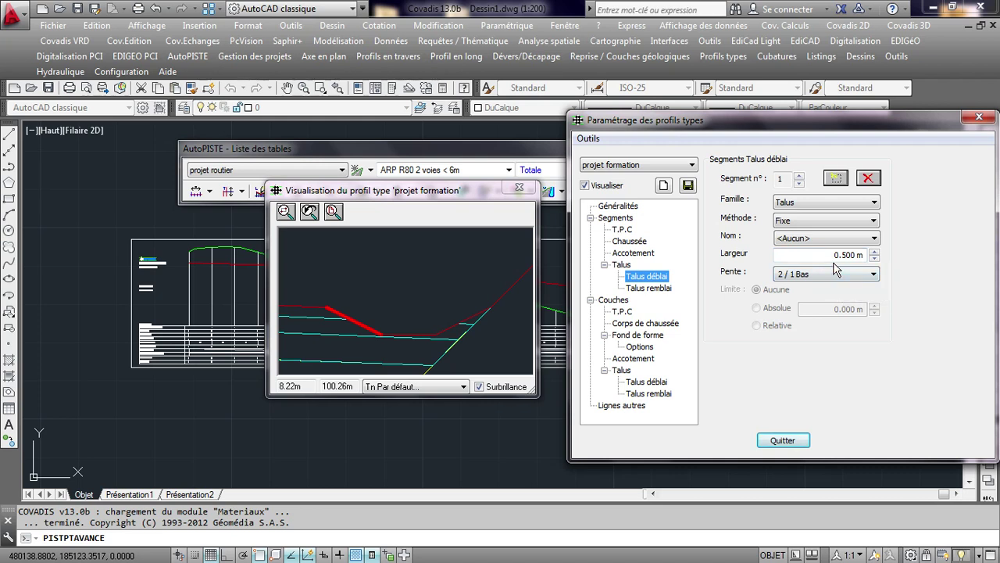
pyautogui.click(873, 237)
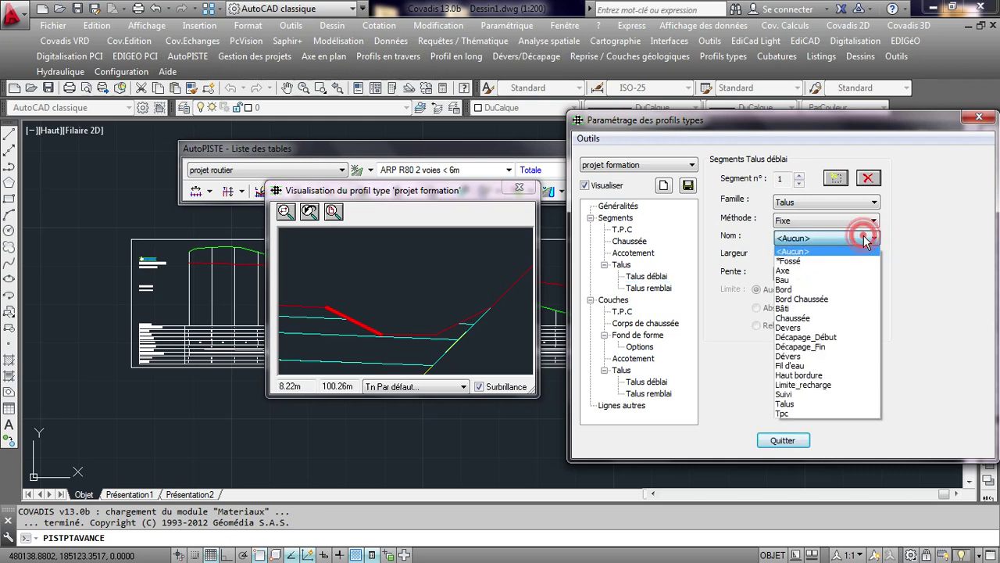
pyautogui.click(879, 254)
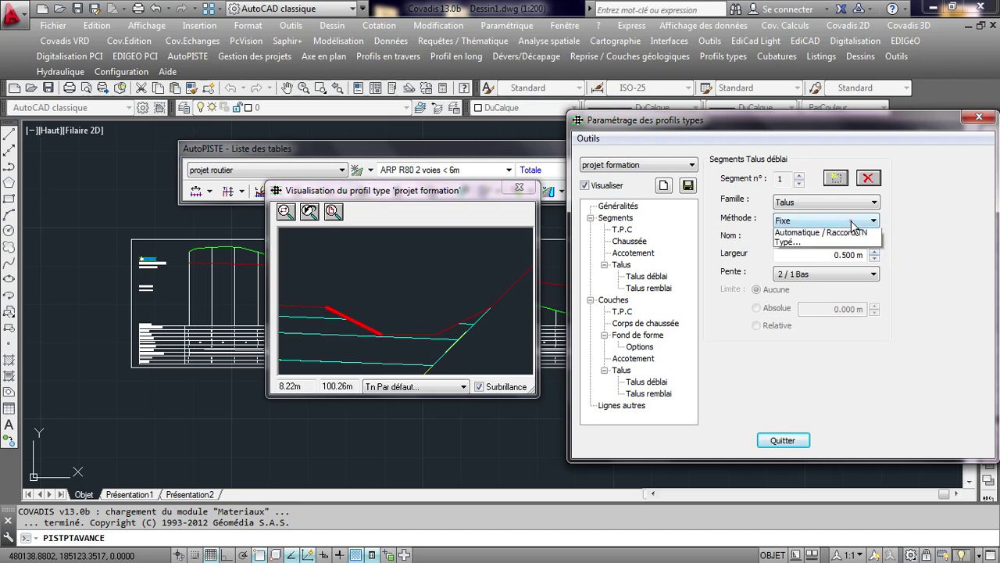
pyautogui.click(863, 220)
pyautogui.click(820, 232)
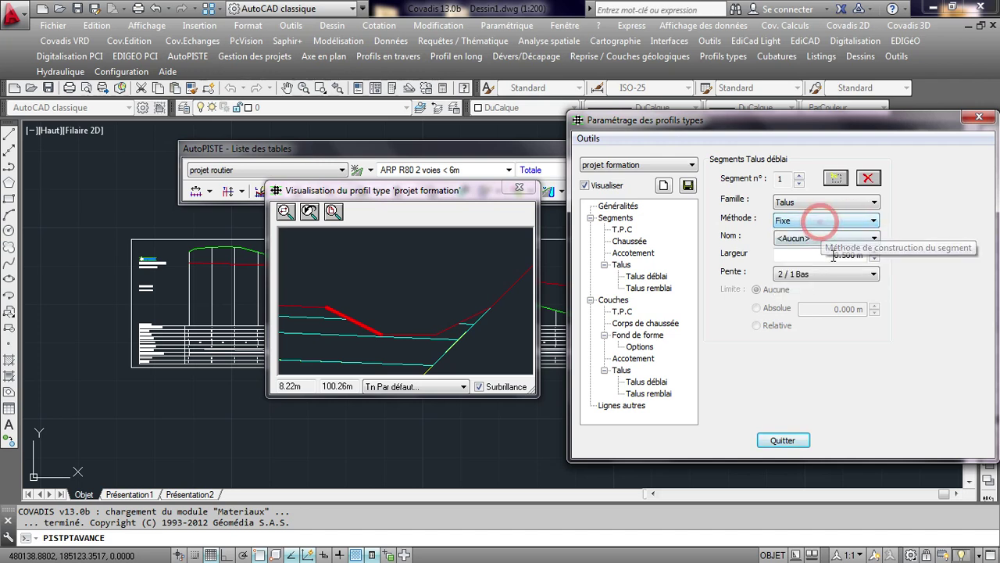
pyautogui.click(835, 275)
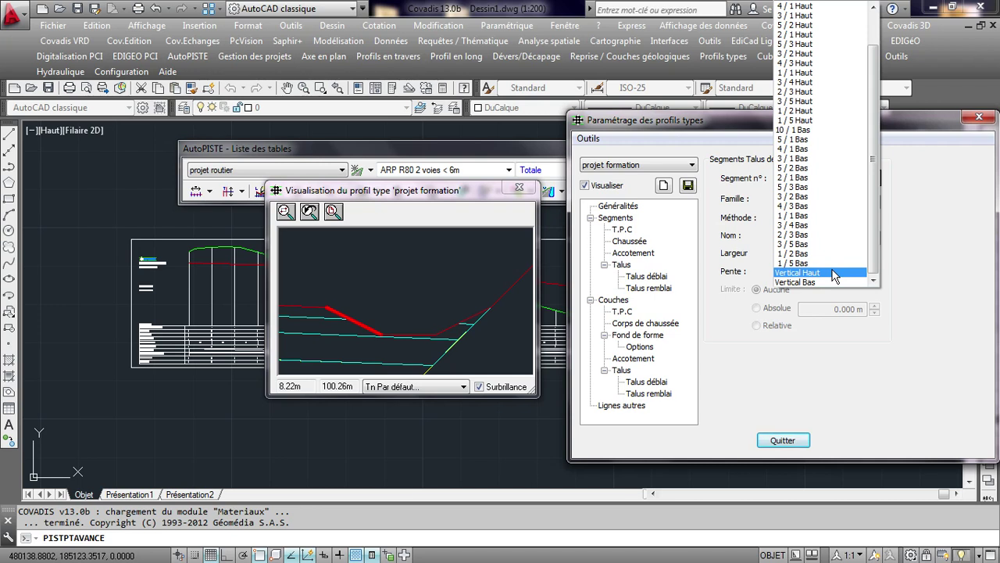
pyautogui.click(805, 197)
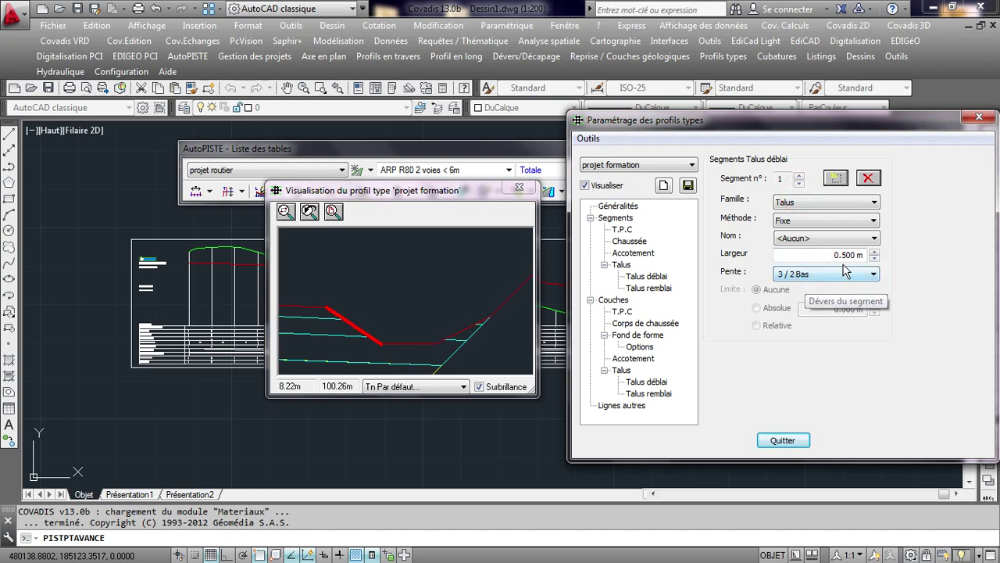
# - Give the second cut segment a 1.000 m width and keep the third segment Fixe
pyautogui.click(799, 175)
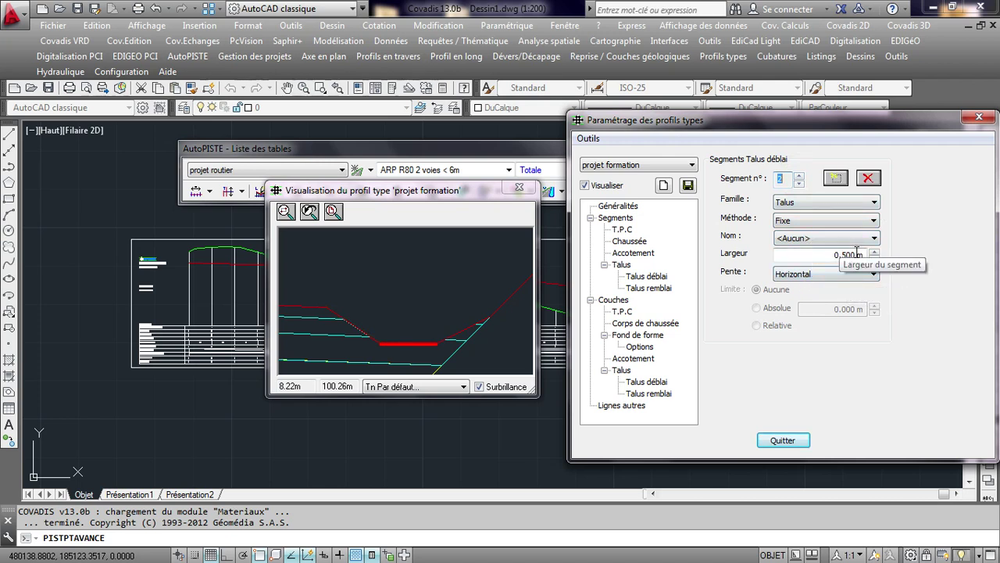
pyautogui.click(831, 254)
pyautogui.write('1')
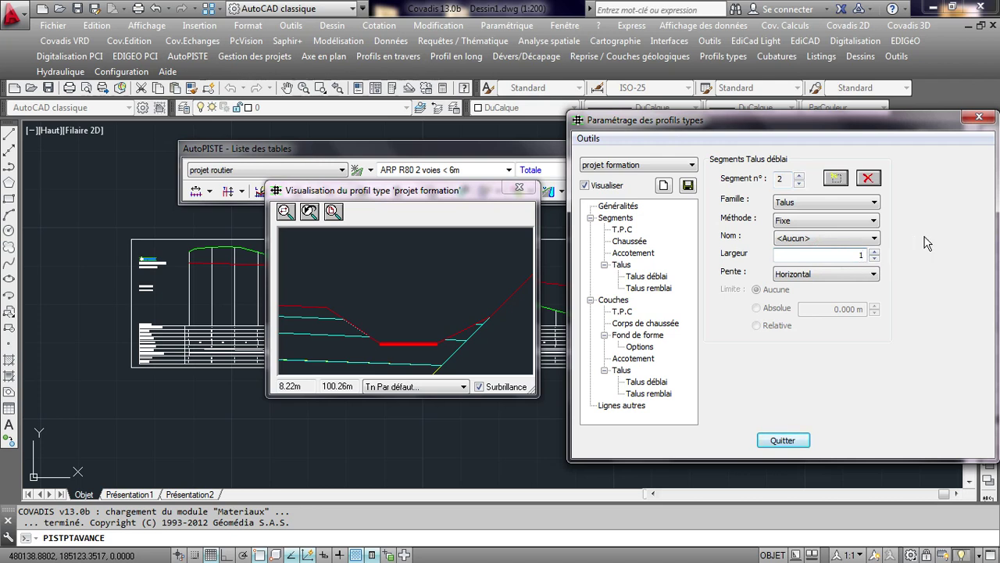
pyautogui.click(801, 177)
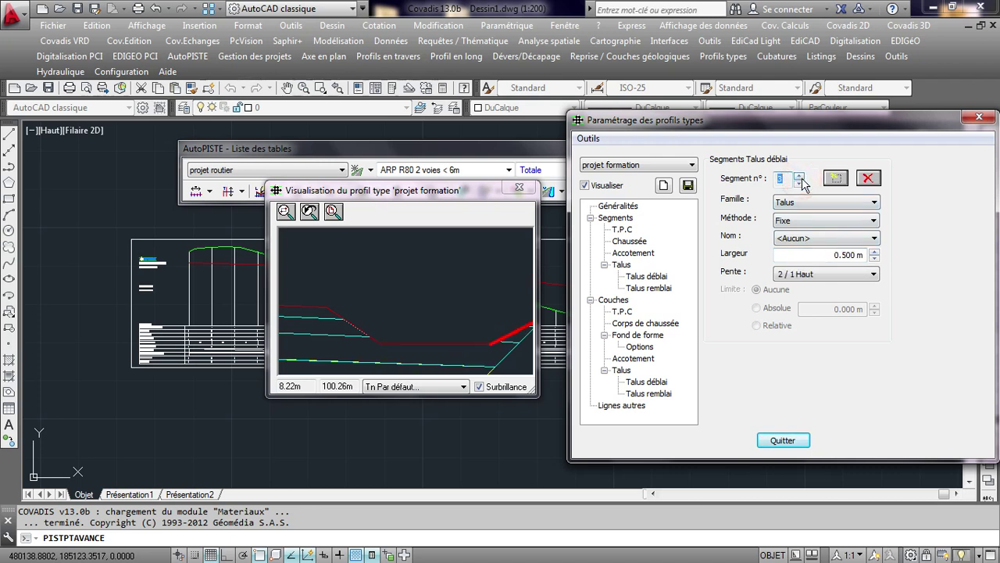
pyautogui.click(821, 220)
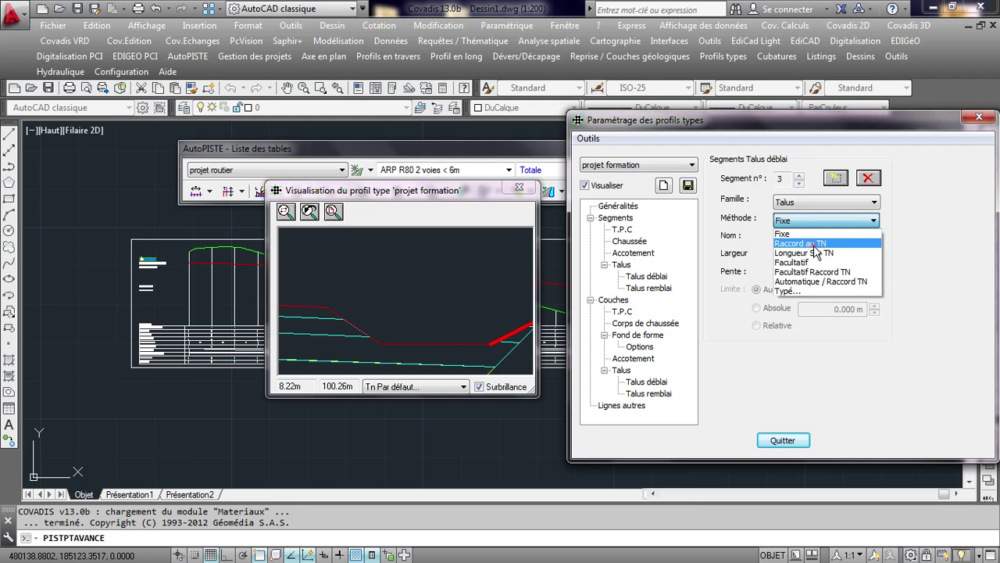
pyautogui.click(813, 243)
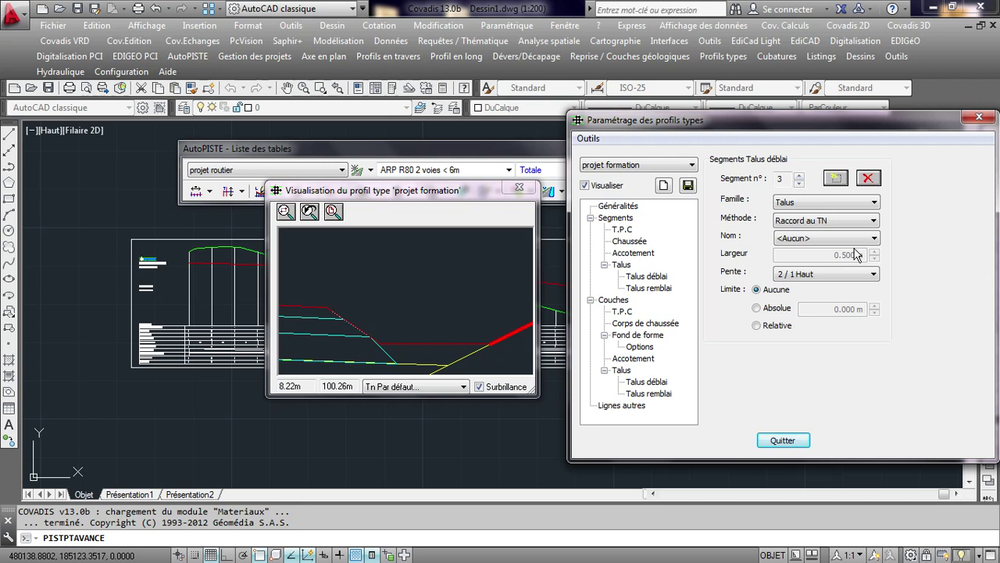
pyautogui.click(816, 223)
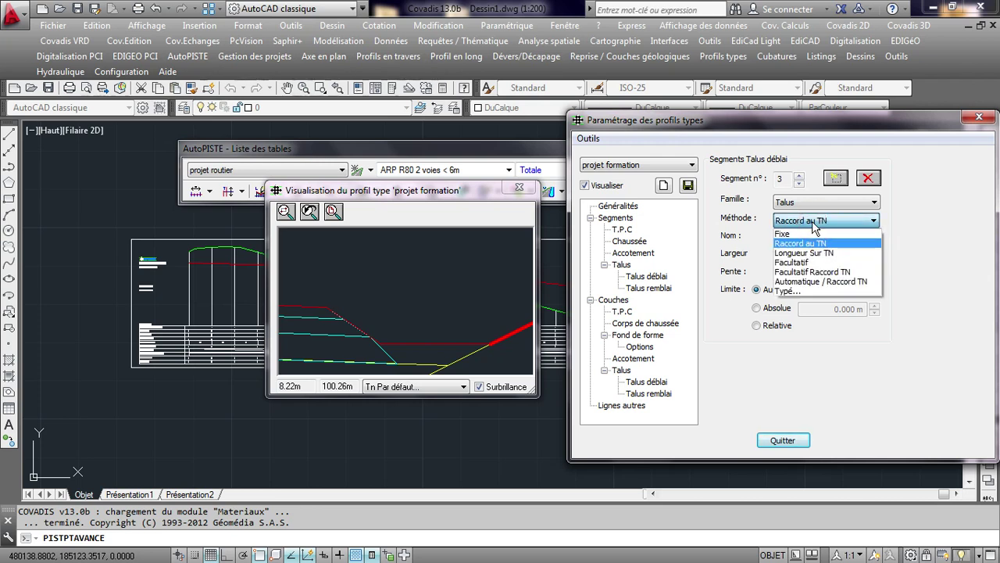
pyautogui.click(805, 234)
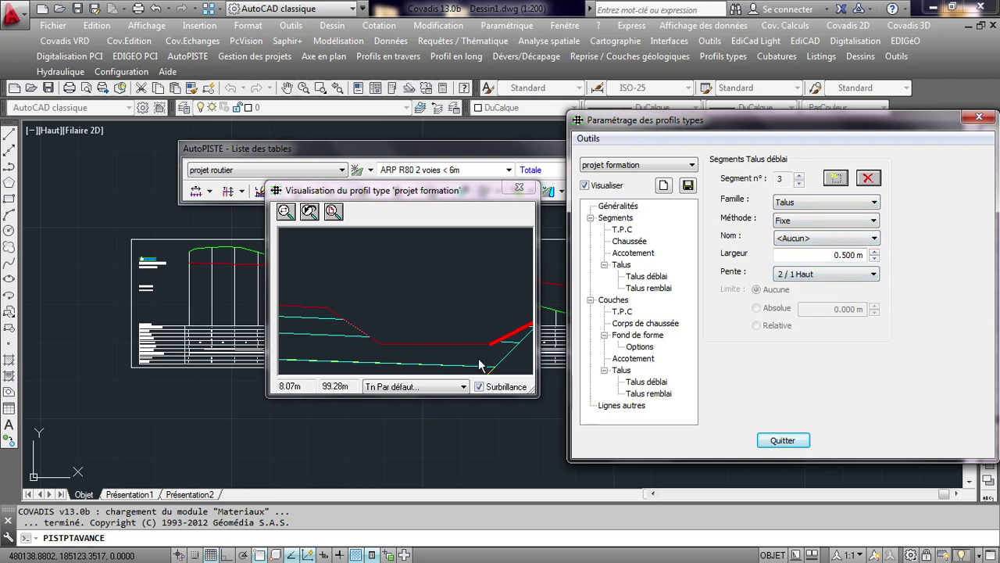
# - Check the fourth cut segment in the preview, then display the Fond de forme layer settings
pyautogui.moveTo(476, 356); pyautogui.dragTo(388, 346, button='middle')
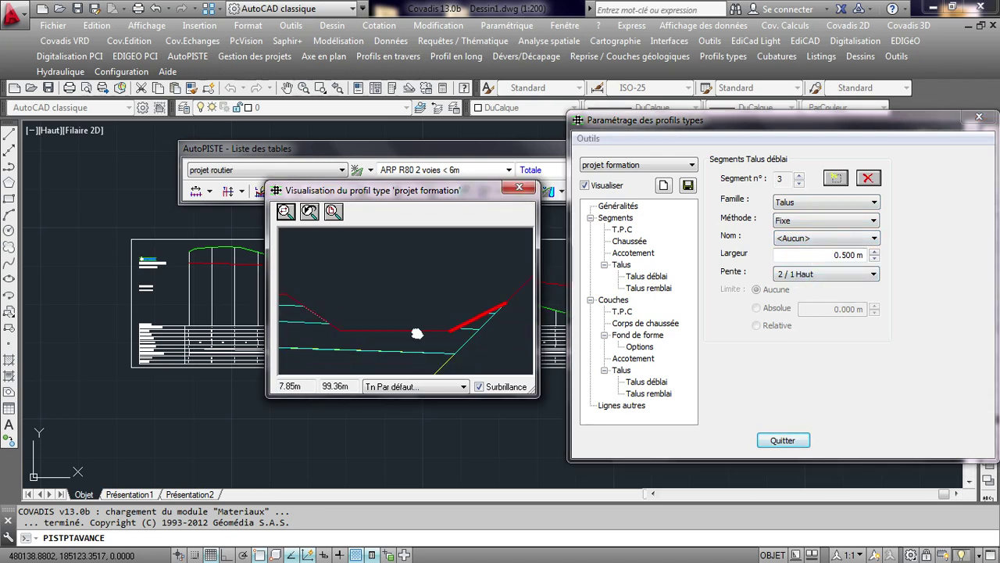
pyautogui.click(757, 271)
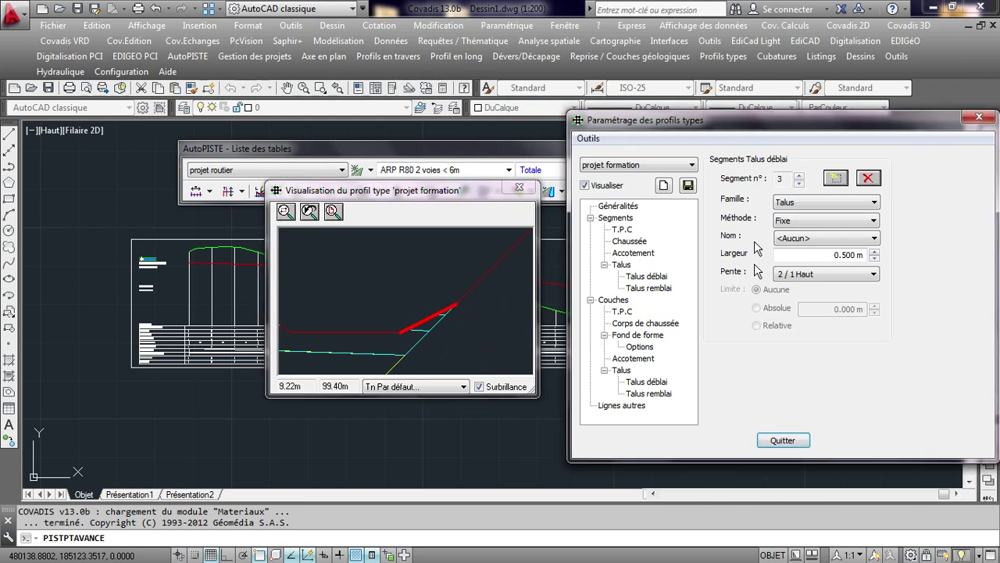
pyautogui.click(799, 179)
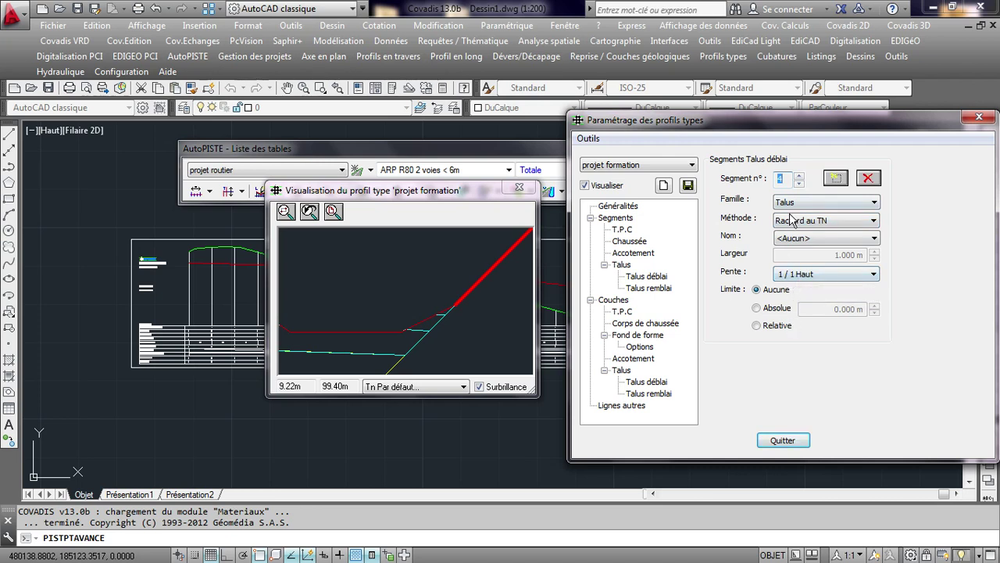
pyautogui.click(505, 310)
pyautogui.moveTo(503, 309); pyautogui.dragTo(356, 318)
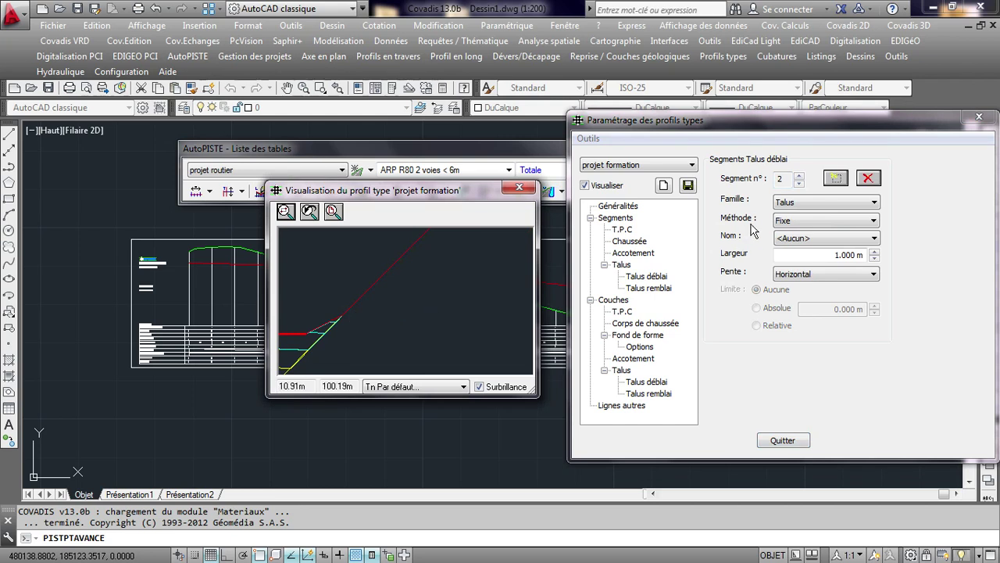
pyautogui.click(799, 175)
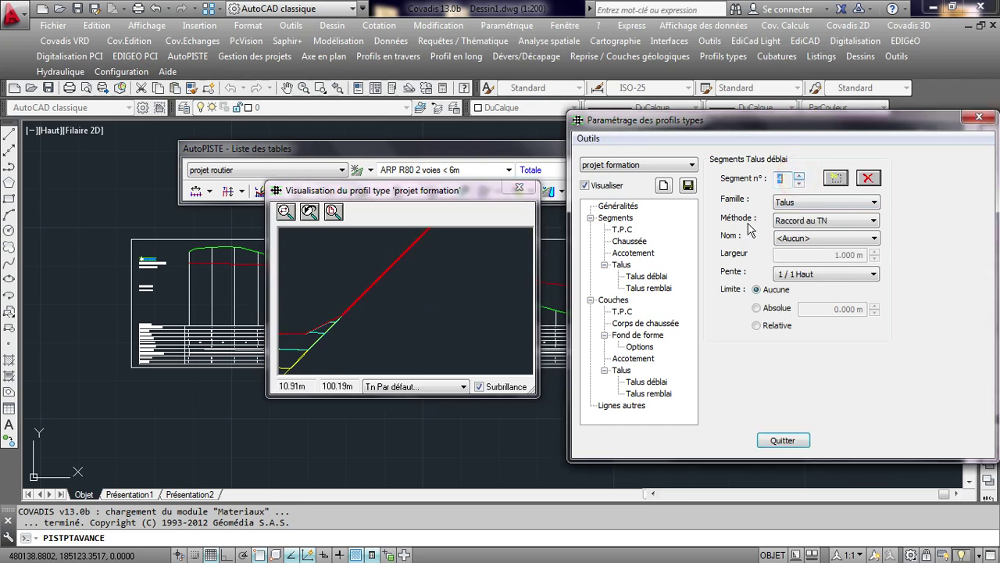
pyautogui.moveTo(460, 295); pyautogui.dragTo(421, 301)
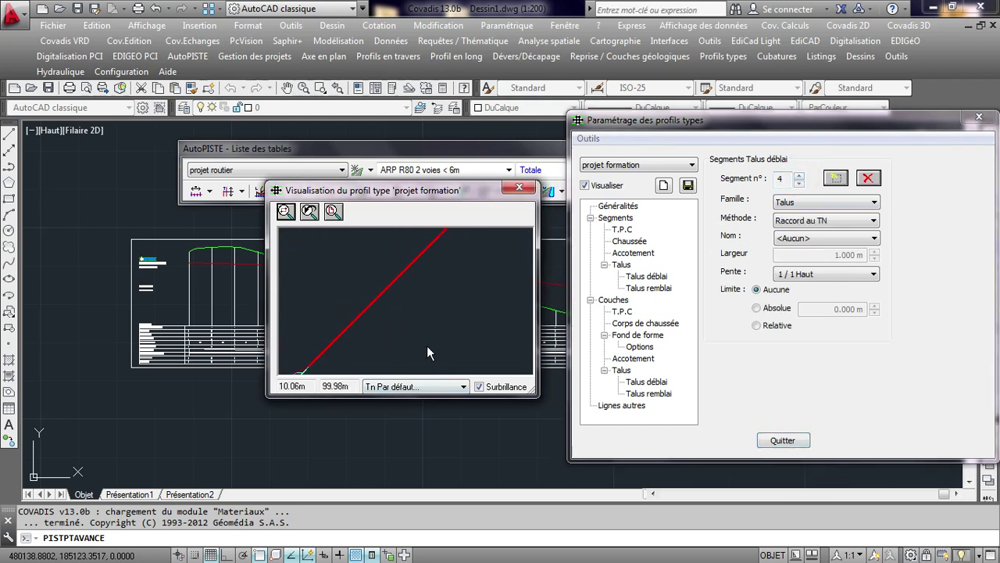
pyautogui.scroll(-2, 421, 301)
pyautogui.scroll(-2, 423, 278)
pyautogui.scroll(-1, 444, 262)
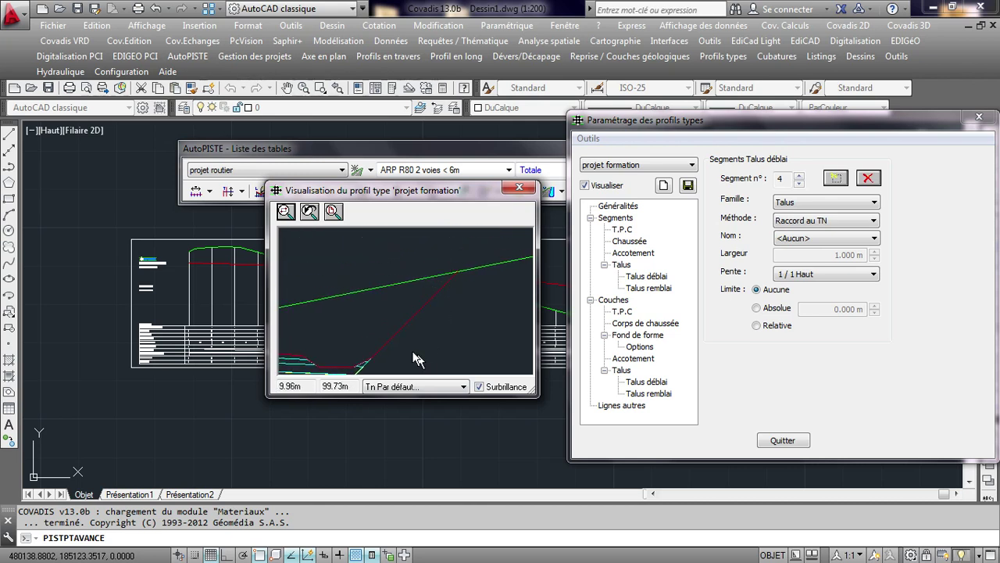
pyautogui.click(587, 305)
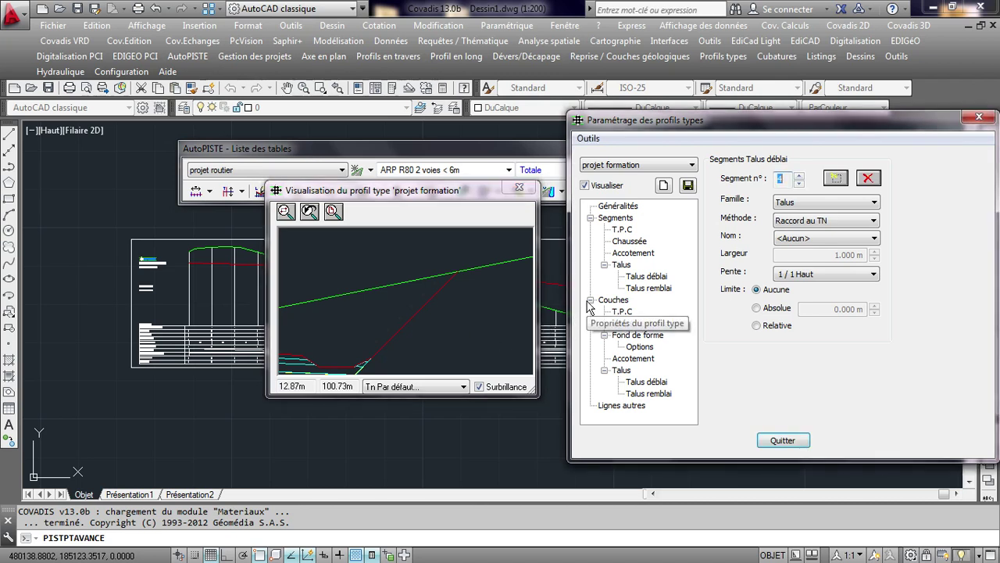
pyautogui.click(634, 336)
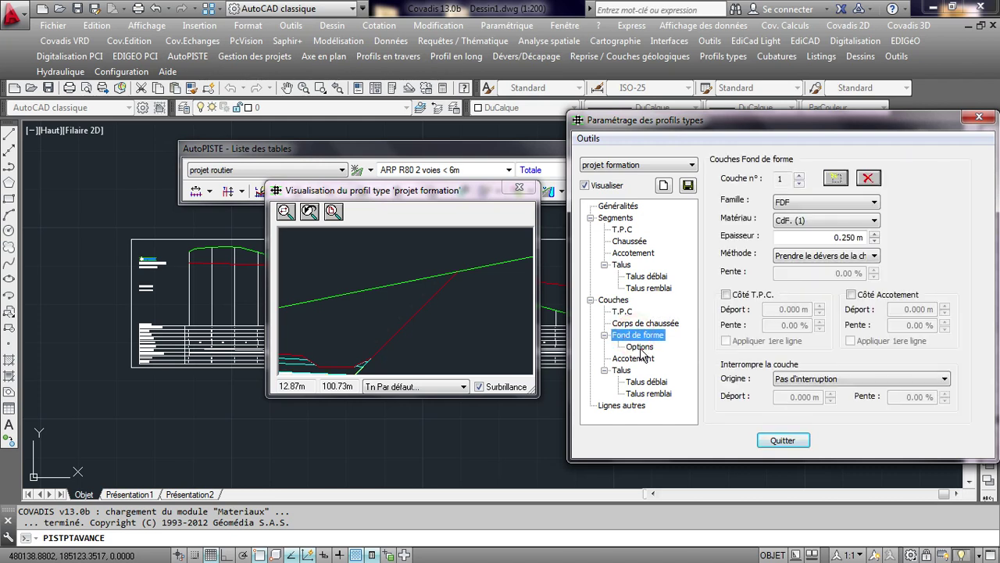
# - Set Fond de forme layer 1's family to Sous Talus and refit the cross-section preview
pyautogui.click(641, 348)
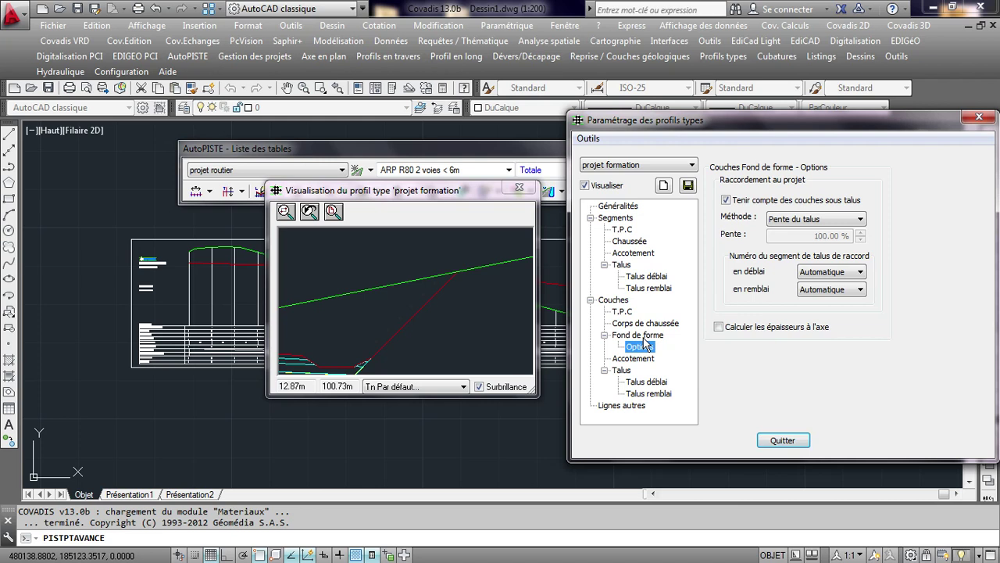
pyautogui.click(644, 338)
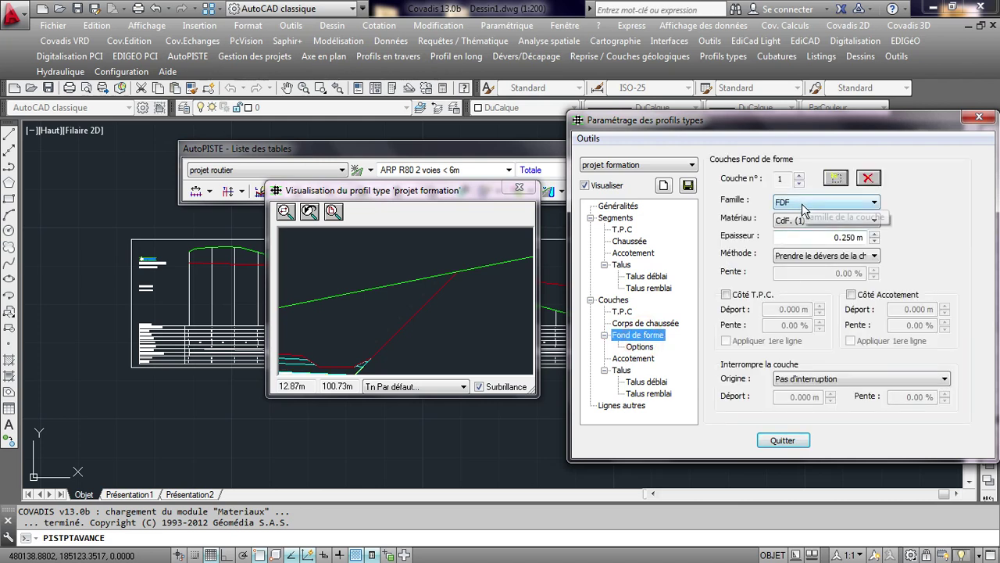
pyautogui.click(809, 202)
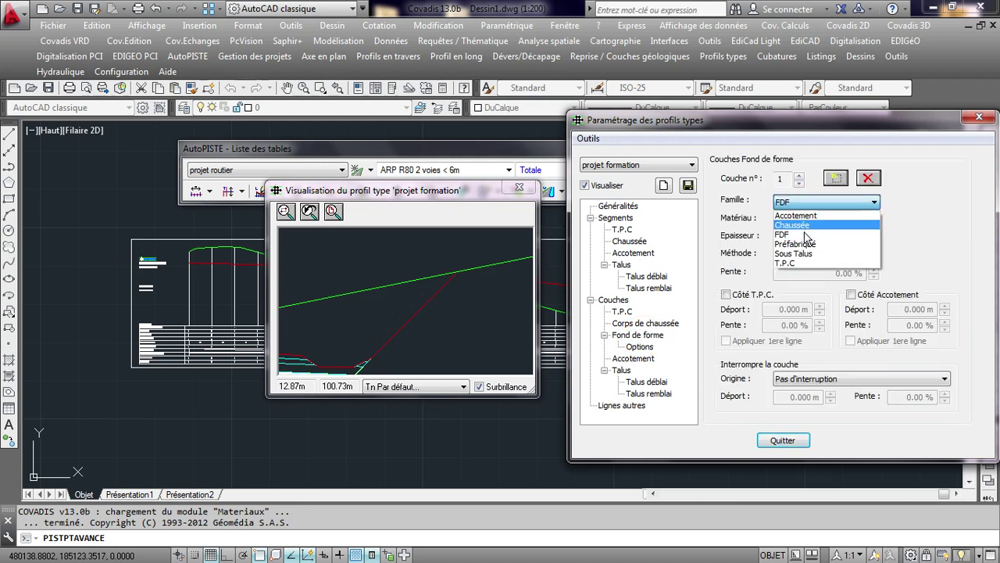
pyautogui.click(793, 253)
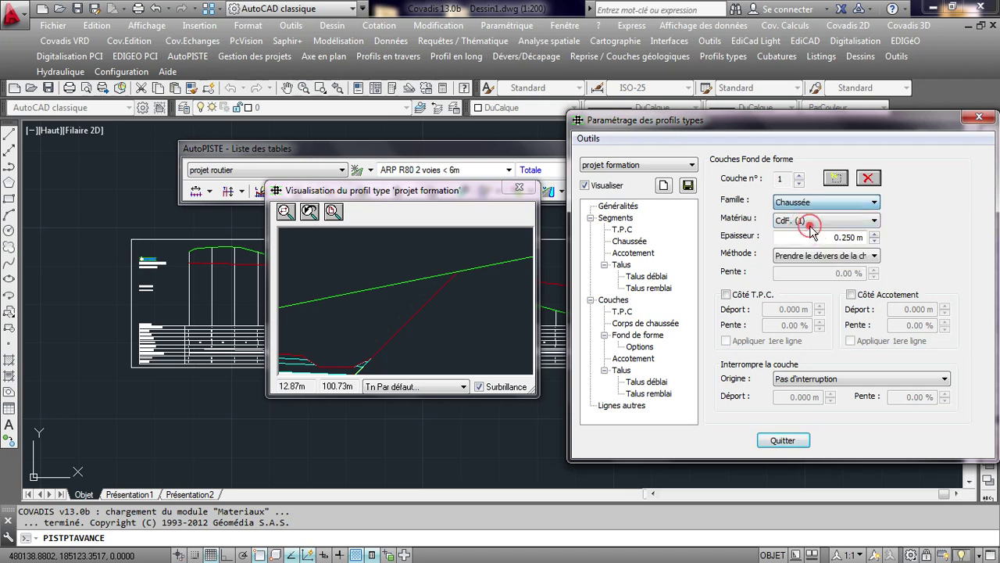
pyautogui.click(439, 278)
pyautogui.scroll(-2, 397, 288)
pyautogui.scroll(-2, 381, 304)
pyautogui.moveTo(381, 303); pyautogui.dragTo(434, 321, button='middle')
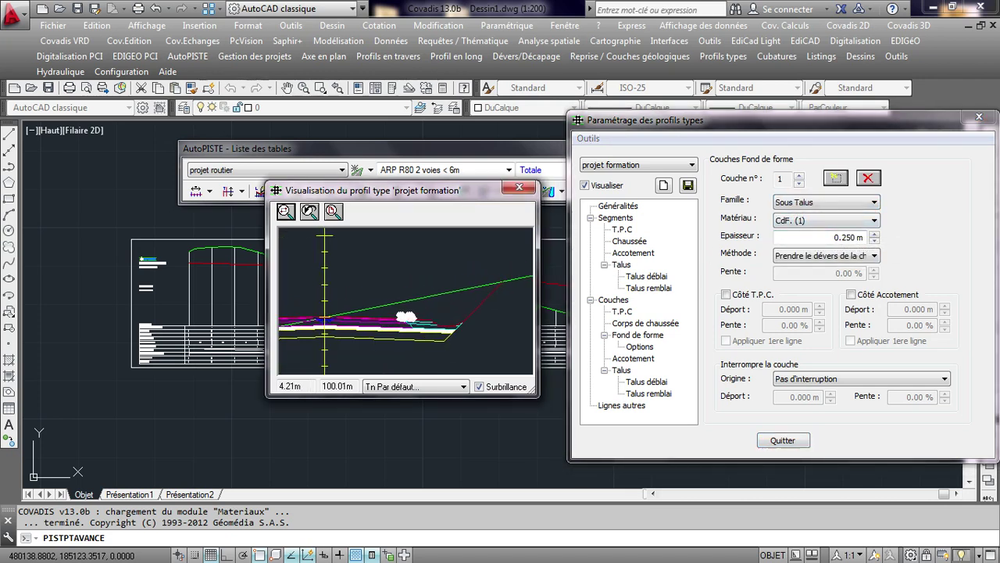
pyautogui.moveTo(367, 321); pyautogui.dragTo(432, 317, button='middle')
pyautogui.scroll(-1, 431, 318)
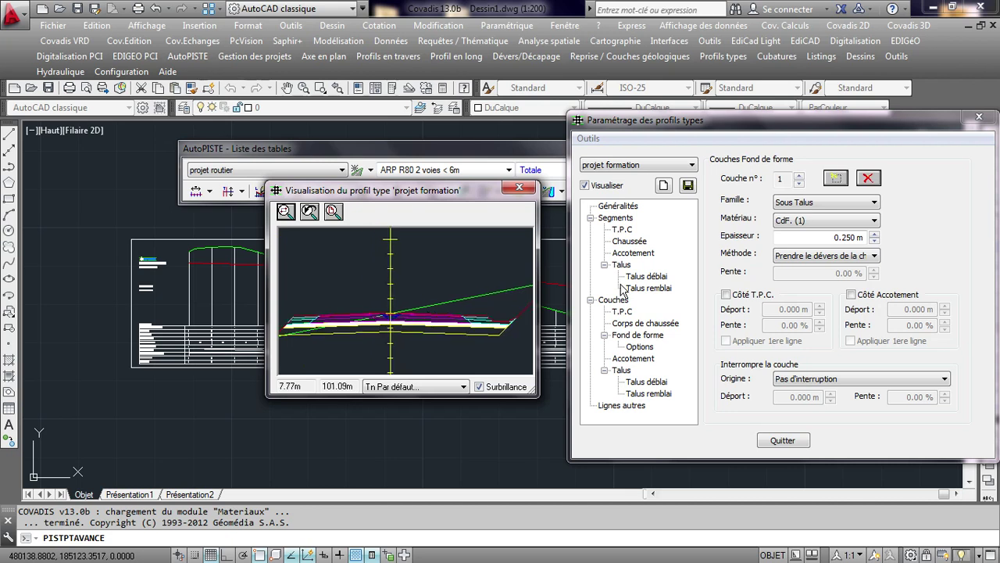
# - Set the layer 1 material to BB, replacing a briefly chosen GC4
pyautogui.click(830, 222)
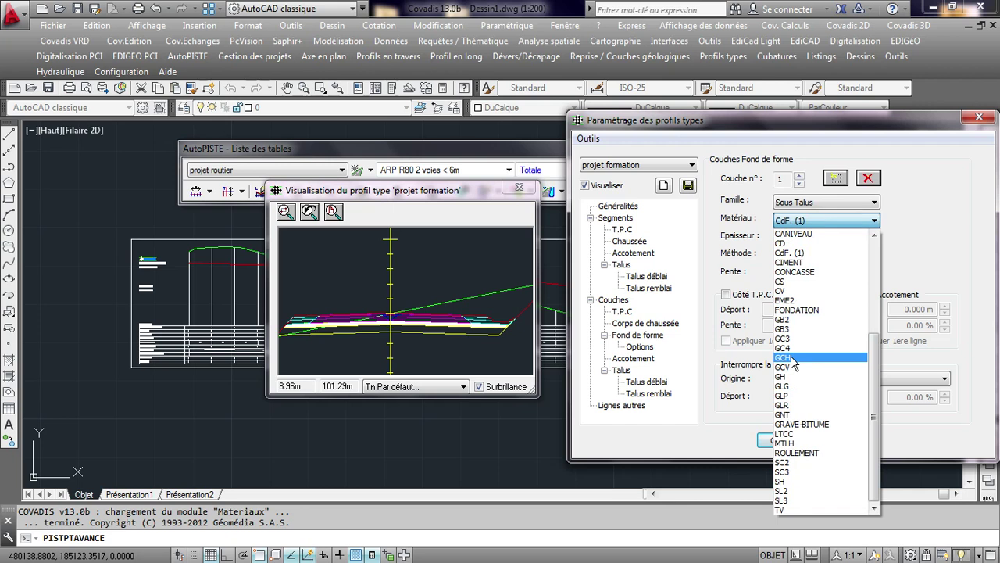
pyautogui.scroll(2, 357, 326)
pyautogui.scroll(2, 383, 299)
pyautogui.click(383, 299)
pyautogui.scroll(2, 397, 322)
pyautogui.scroll(2, 402, 322)
pyautogui.scroll(2, 404, 324)
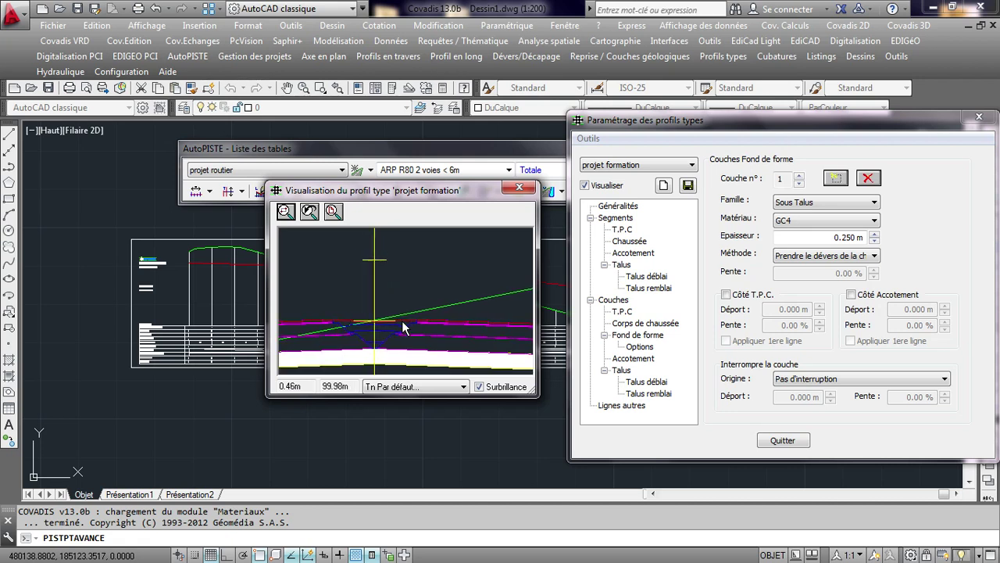
pyautogui.scroll(-1, 404, 327)
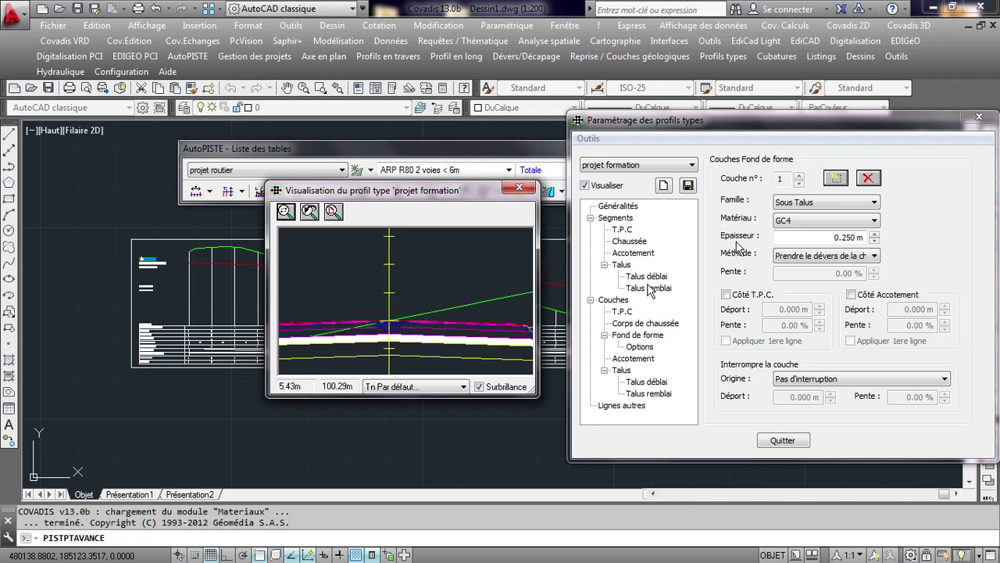
pyautogui.click(806, 225)
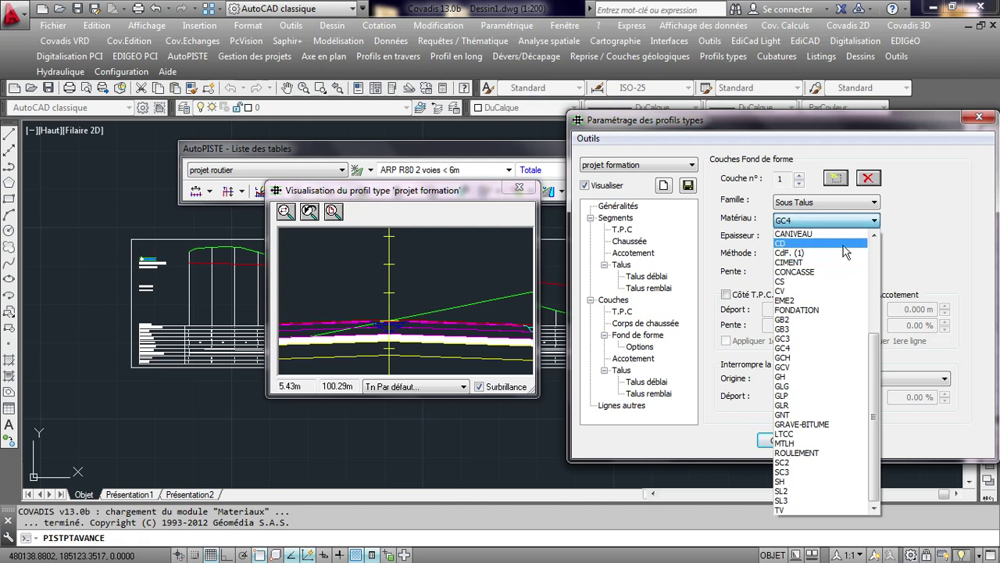
pyautogui.scroll(1, 872, 383)
pyautogui.scroll(1, 871, 375)
pyautogui.scroll(1, 870, 359)
pyautogui.scroll(2, 870, 336)
pyautogui.scroll(1, 871, 313)
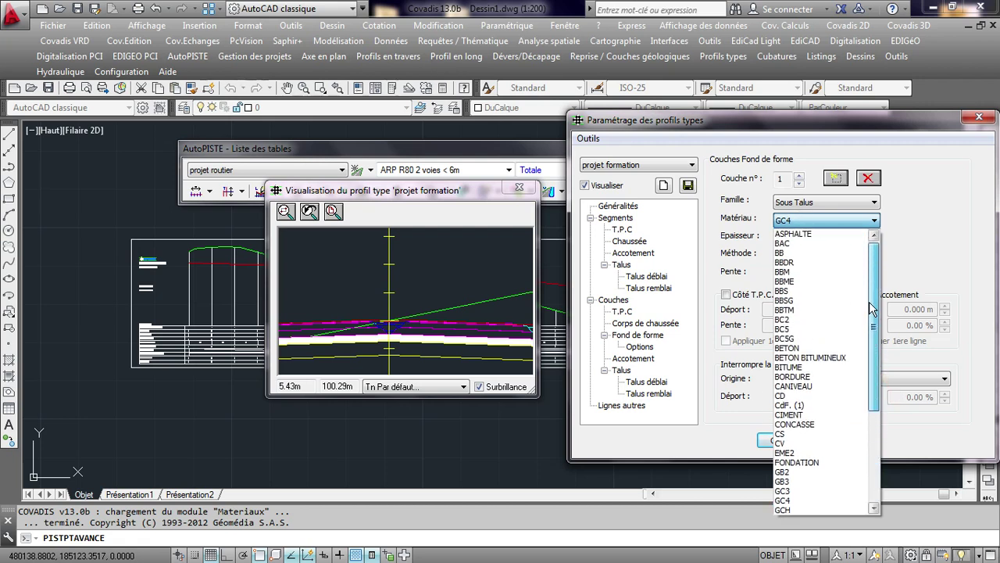
pyautogui.click(806, 255)
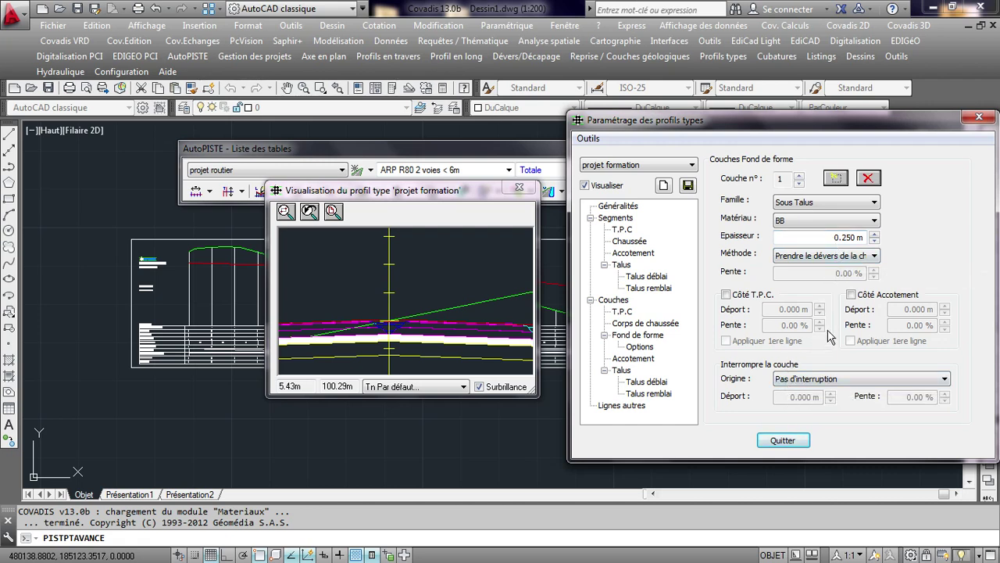
# - Change subgrade layer 2's material to TV
pyautogui.click(798, 179)
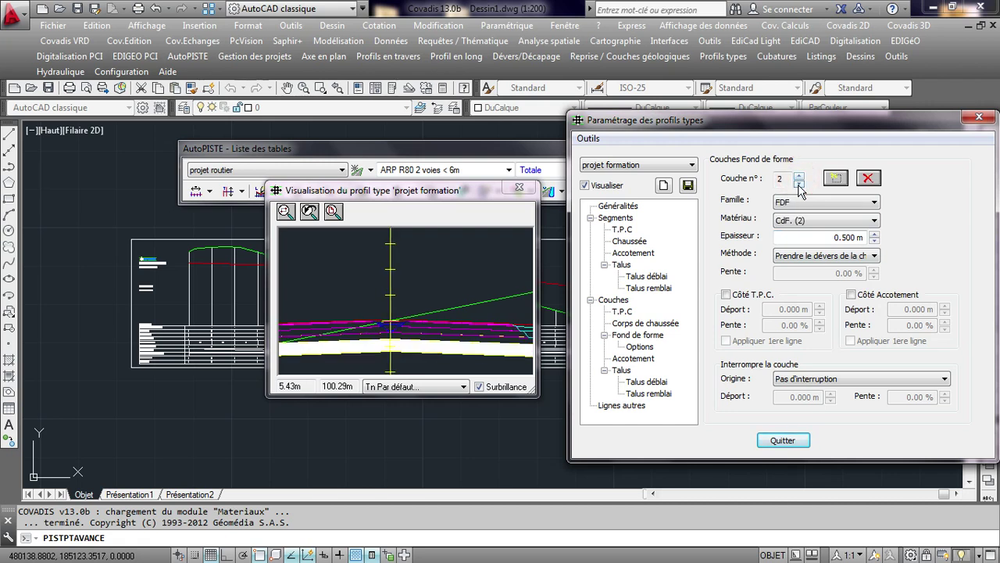
pyautogui.click(799, 184)
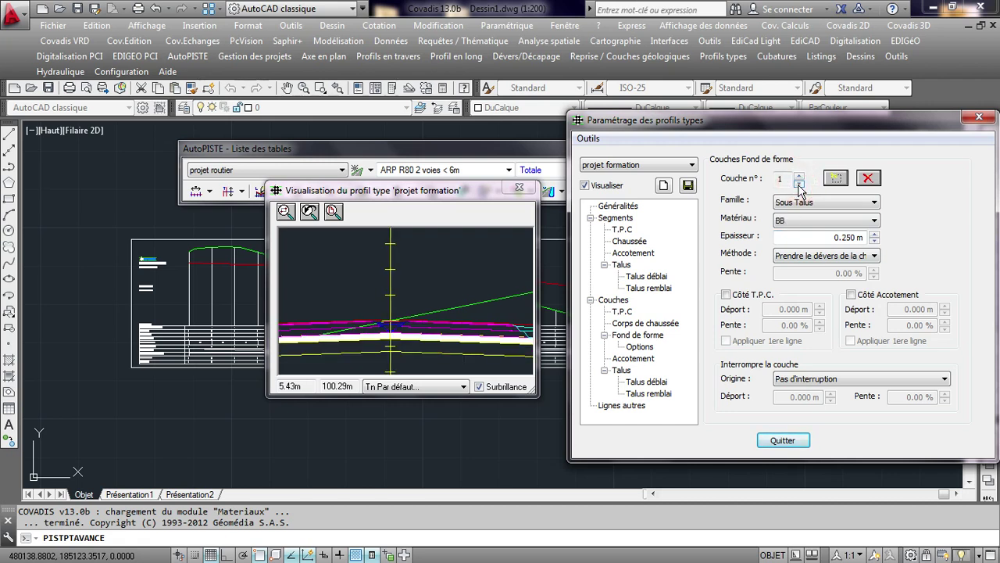
pyautogui.click(799, 175)
pyautogui.click(799, 175)
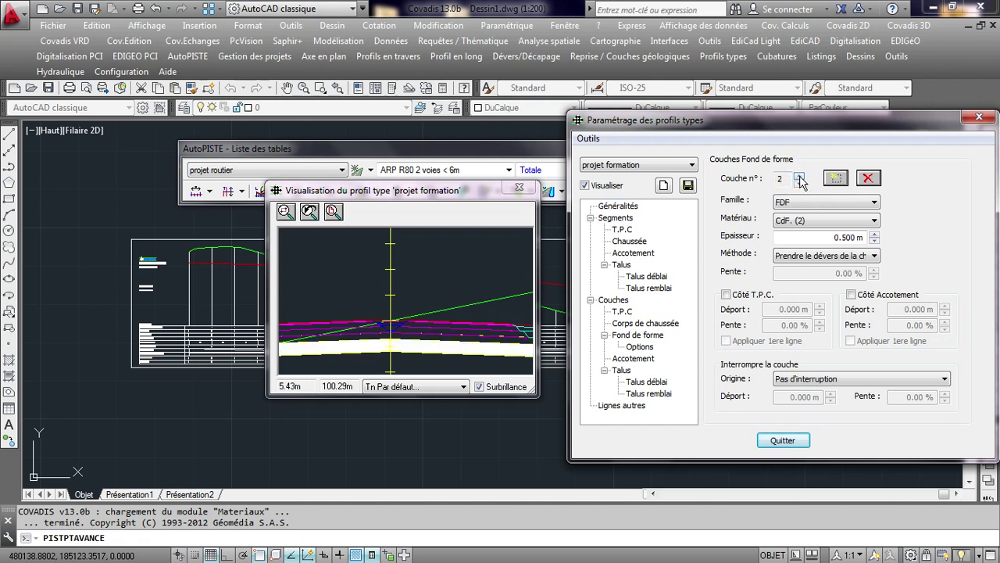
pyautogui.click(799, 184)
pyautogui.click(799, 176)
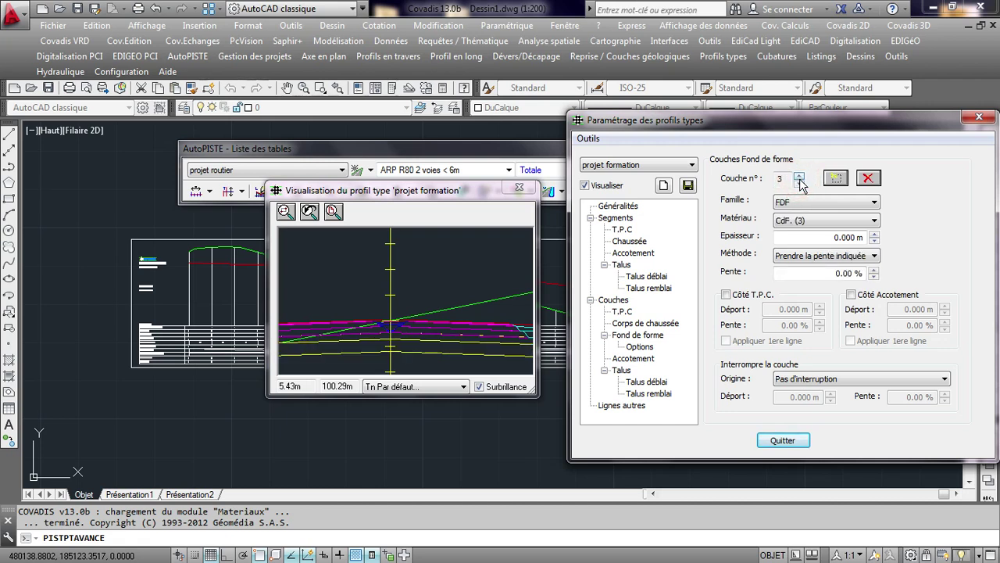
pyautogui.click(800, 185)
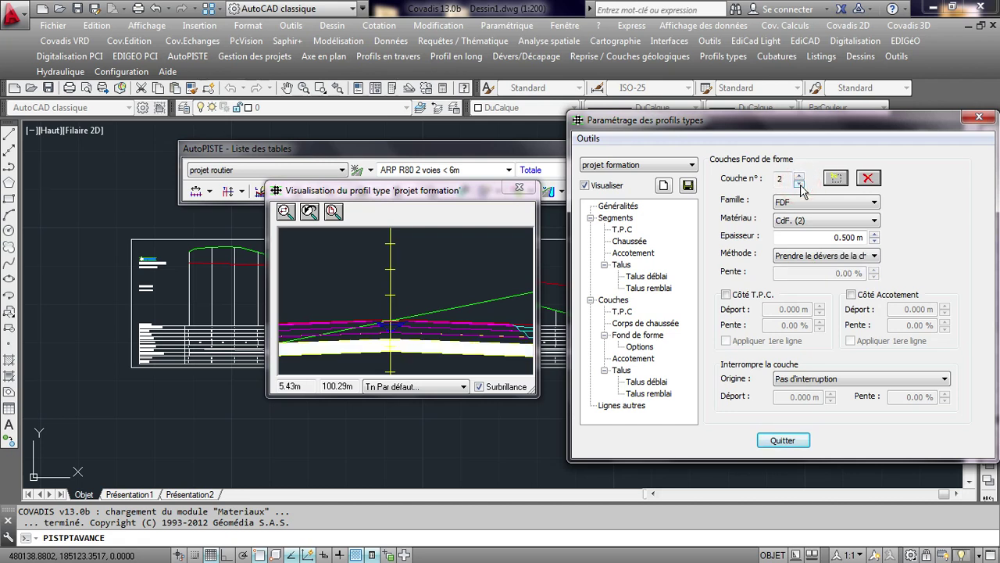
pyautogui.click(830, 217)
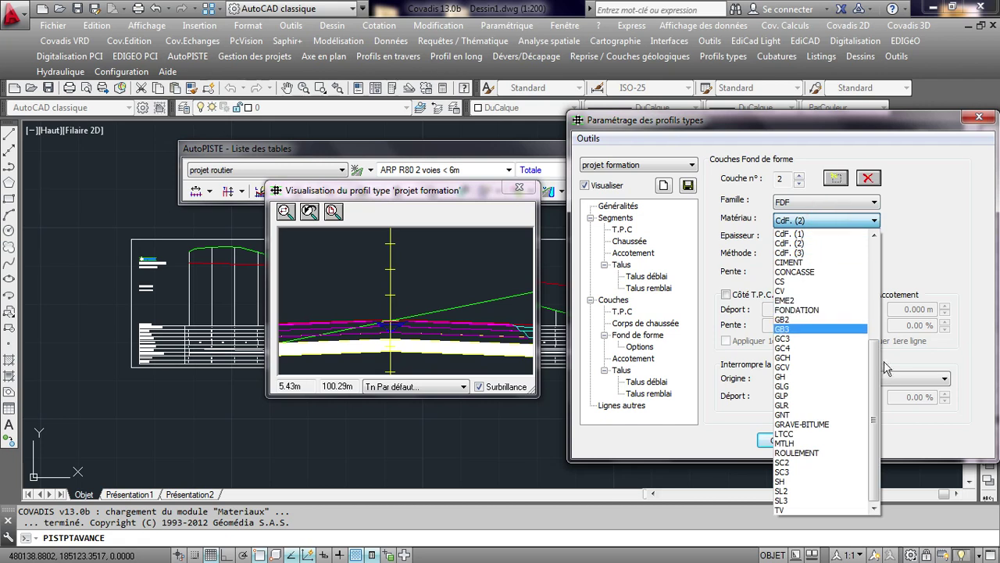
pyautogui.click(814, 511)
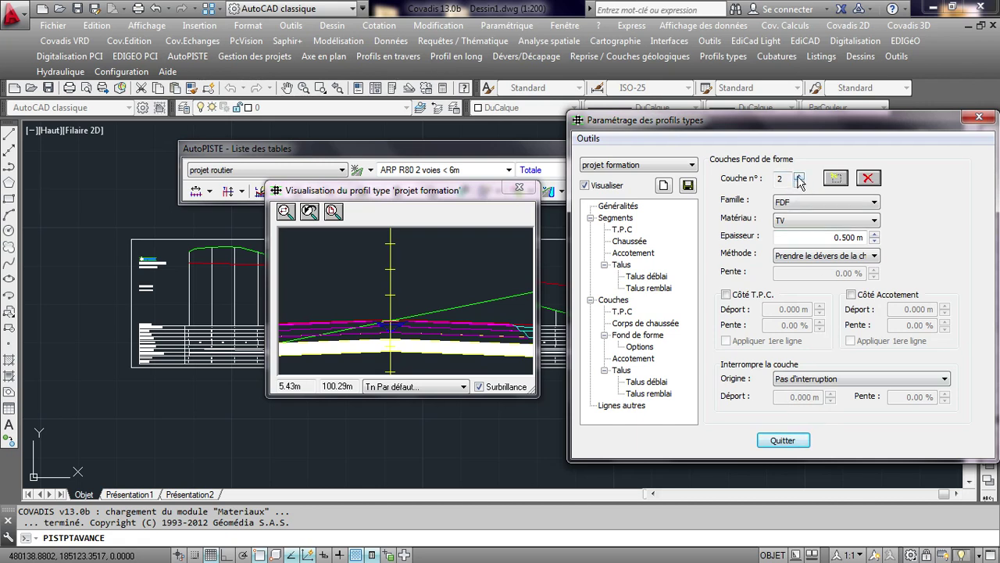
# - Clear the zero-thickness third subgrade layer and confirm its deletion
pyautogui.click(799, 180)
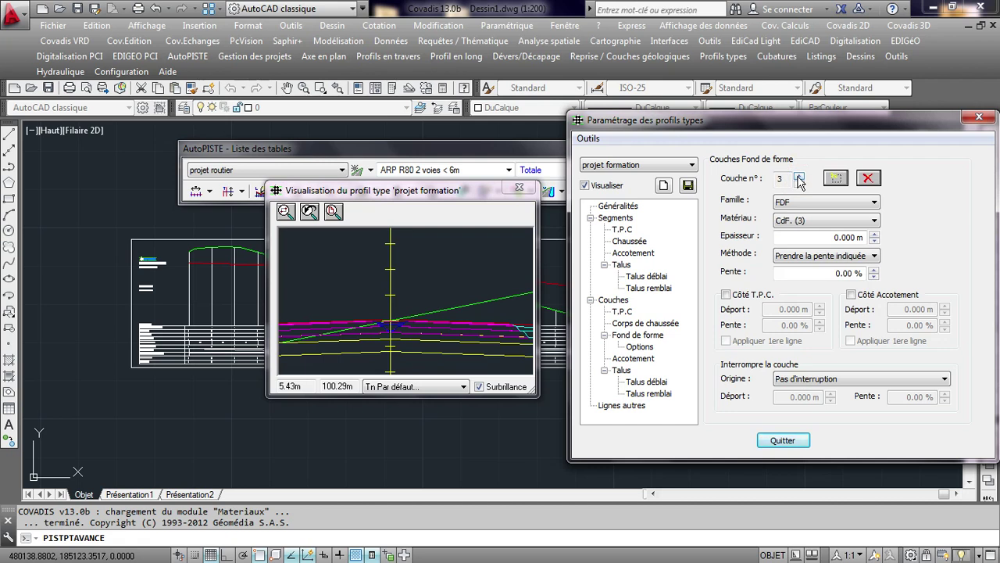
pyautogui.click(830, 237)
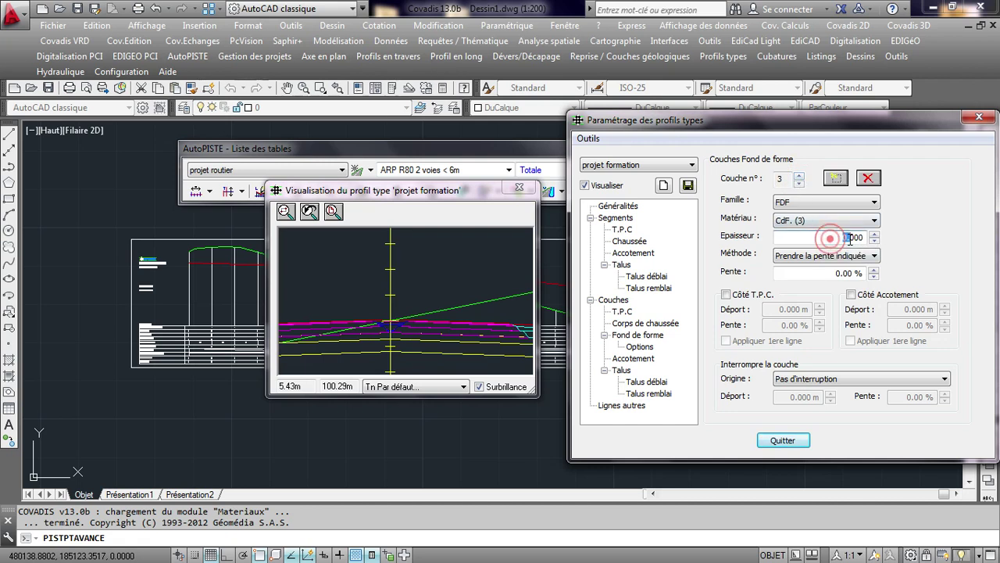
pyautogui.press('BackSpace')
pyautogui.write('0.5')
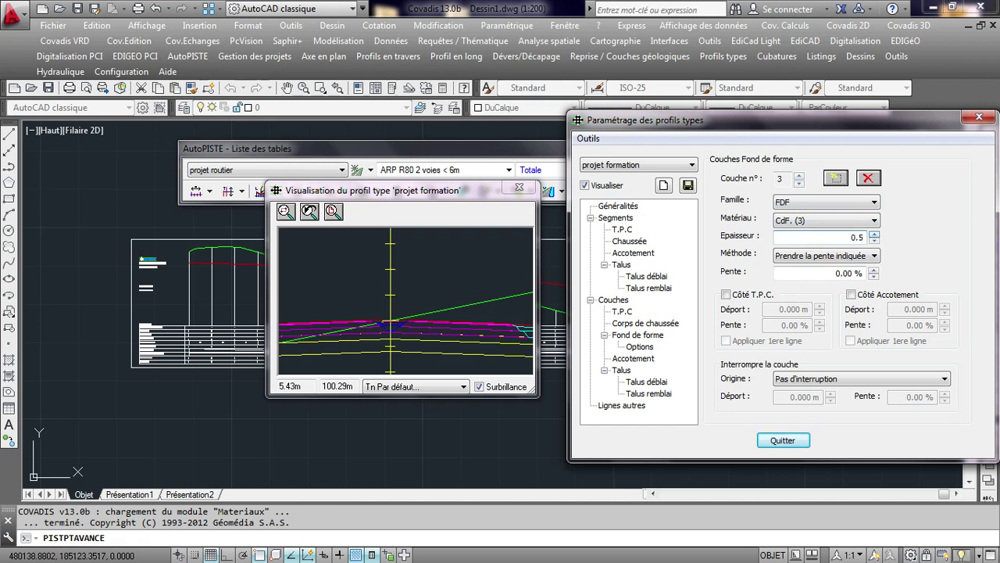
pyautogui.click(862, 223)
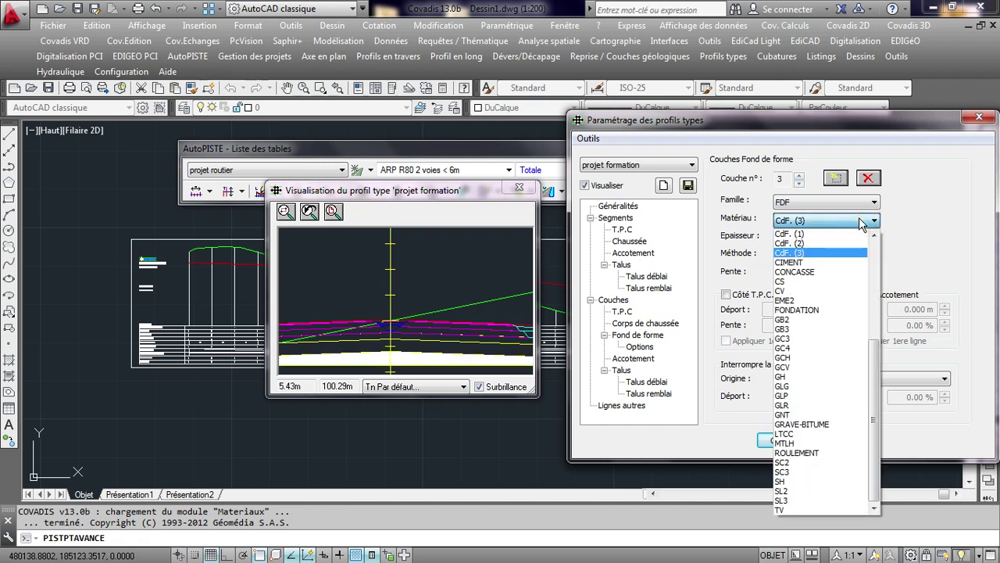
pyautogui.click(908, 226)
pyautogui.click(867, 178)
pyautogui.click(729, 330)
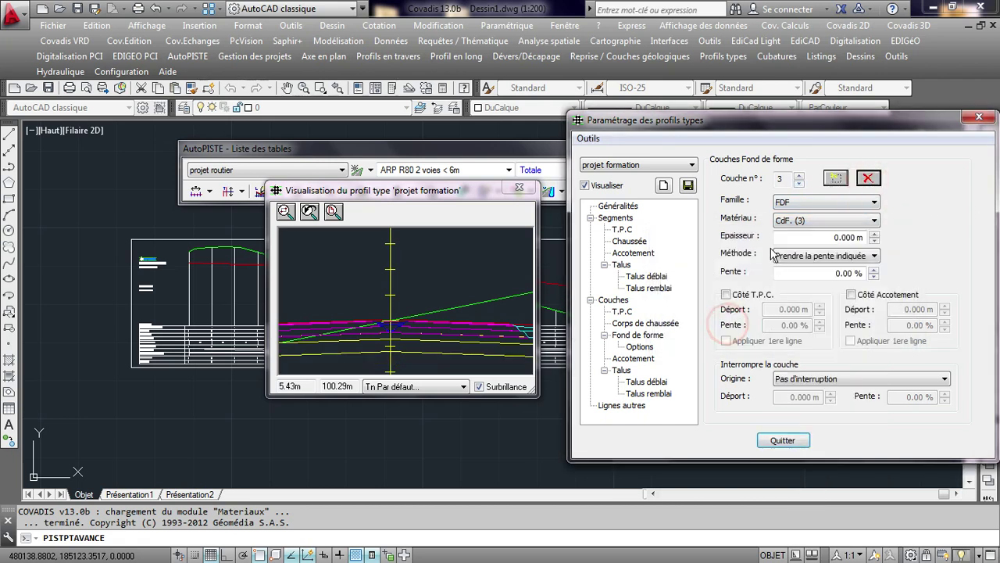
# - Step through the remaining subgrade layers to review them, ending on layer 1
pyautogui.click(800, 183)
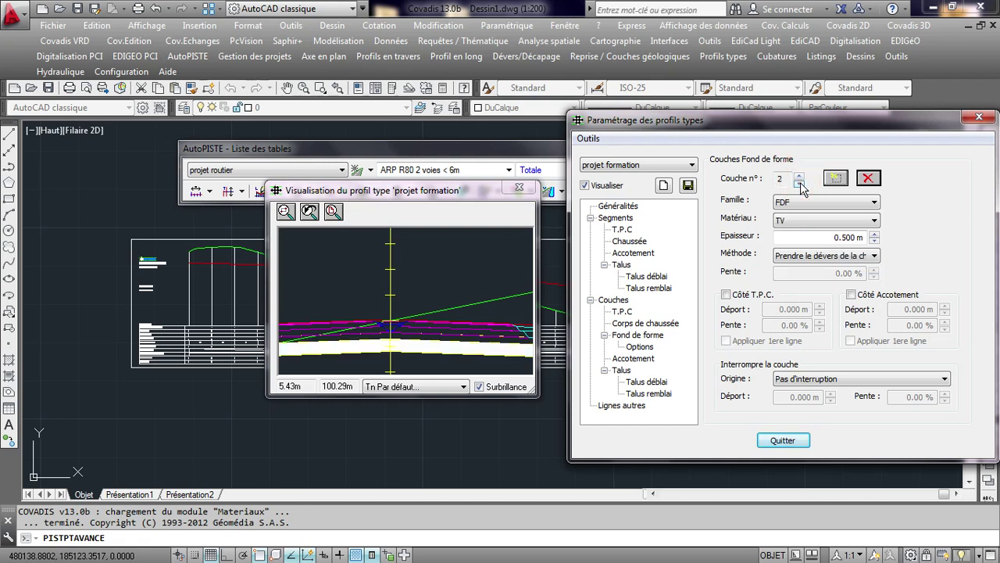
pyautogui.click(799, 183)
pyautogui.click(799, 177)
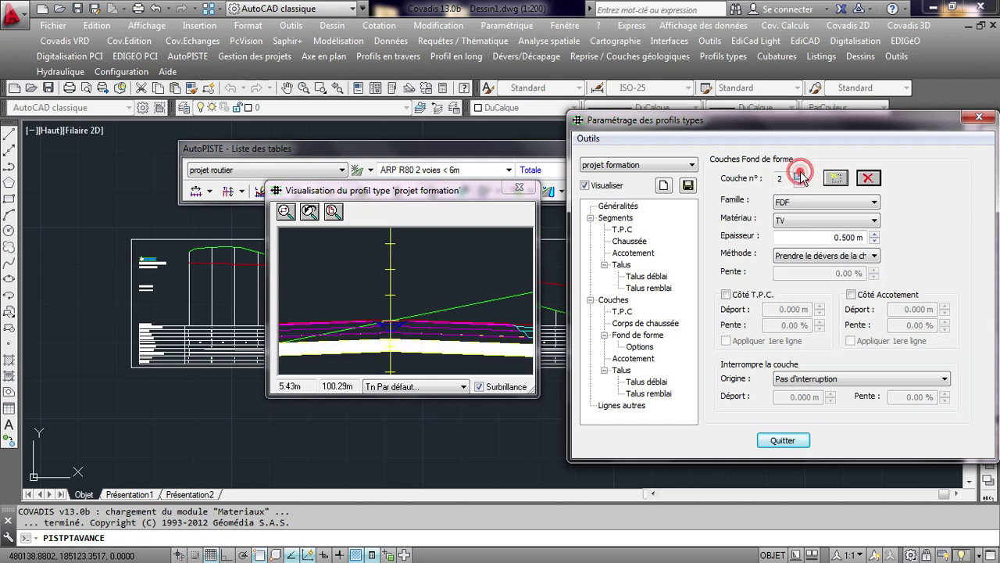
pyautogui.click(799, 176)
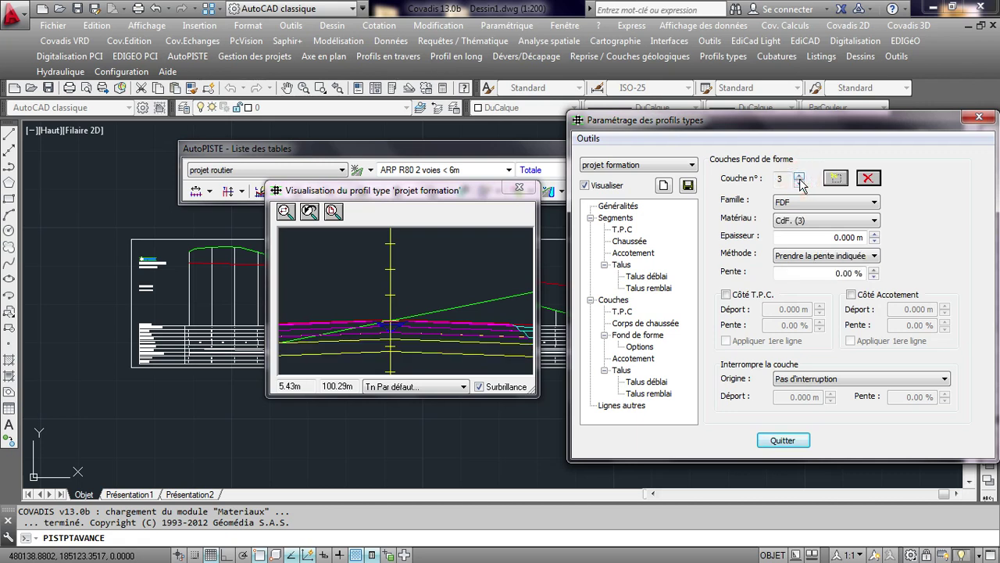
pyautogui.click(799, 175)
pyautogui.click(798, 176)
pyautogui.click(799, 182)
pyautogui.click(799, 182)
pyautogui.click(798, 183)
pyautogui.click(799, 183)
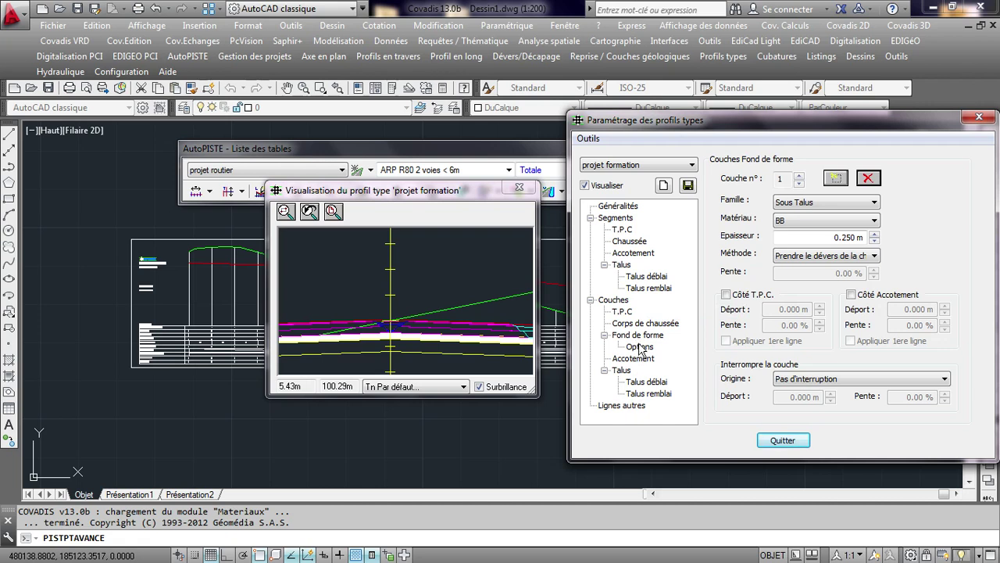
# - Set the Accotement shoulder layer 1 material to SL3 in the 'projet formation' typical section
pyautogui.click(634, 358)
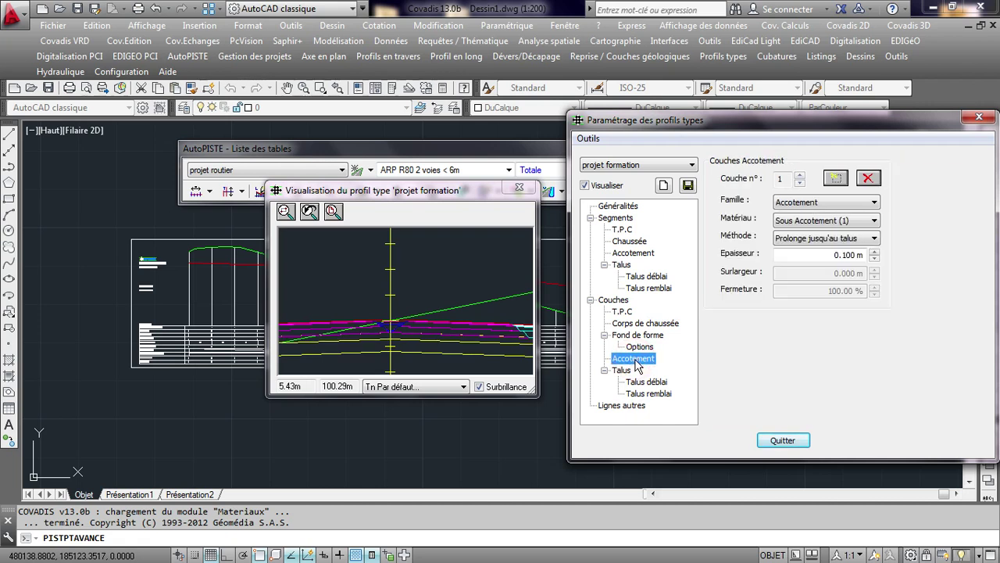
pyautogui.click(874, 220)
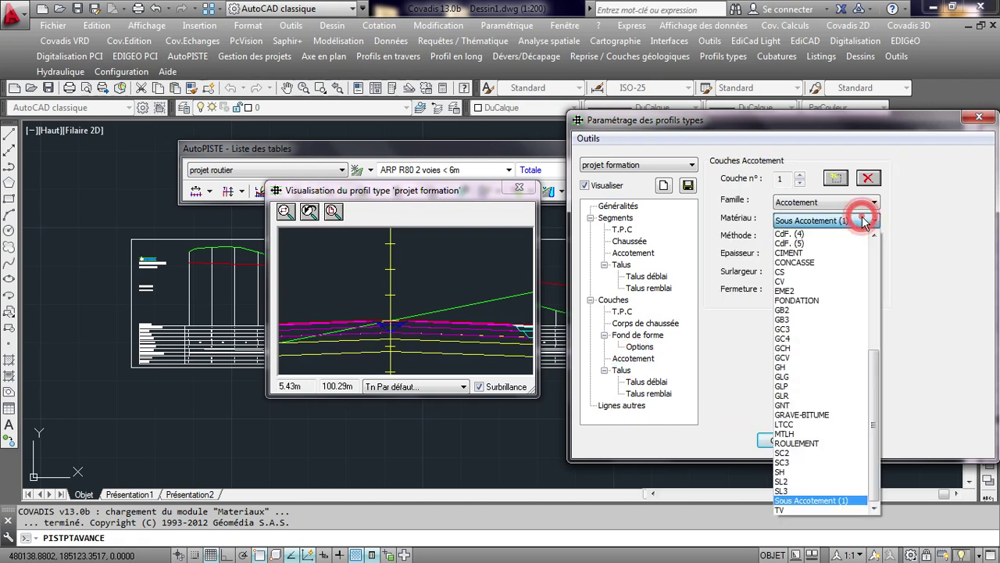
pyautogui.click(781, 510)
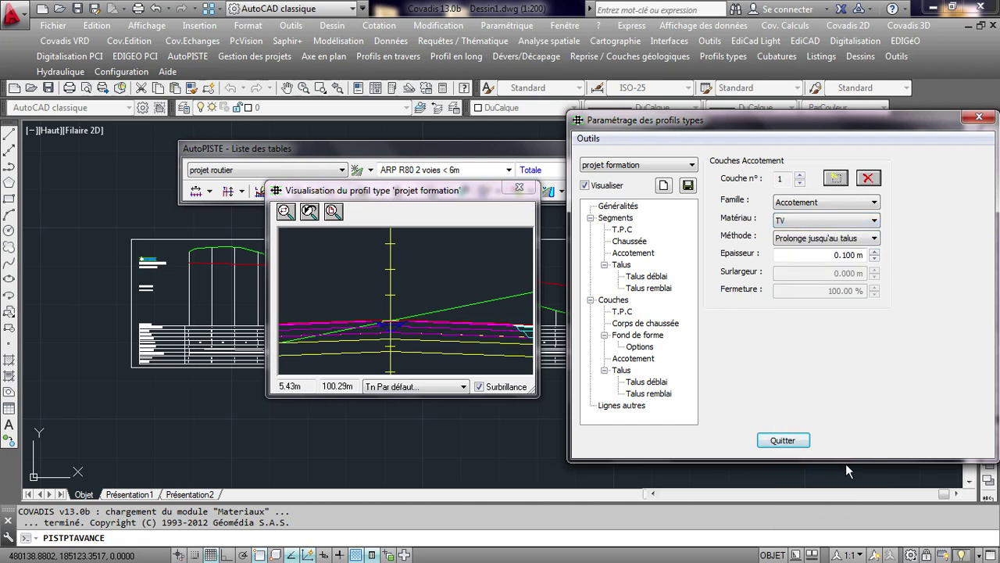
pyautogui.click(874, 220)
pyautogui.moveTo(878, 368); pyautogui.dragTo(878, 387)
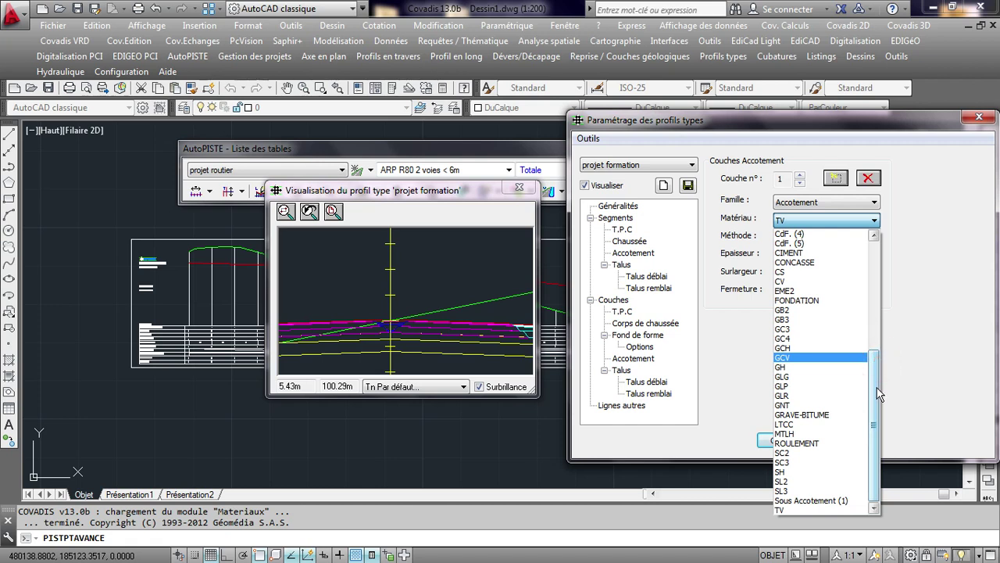
pyautogui.moveTo(878, 393)
pyautogui.mouseDown()
pyautogui.moveTo(875, 306)
pyautogui.moveTo(859, 406)
pyautogui.mouseUp()
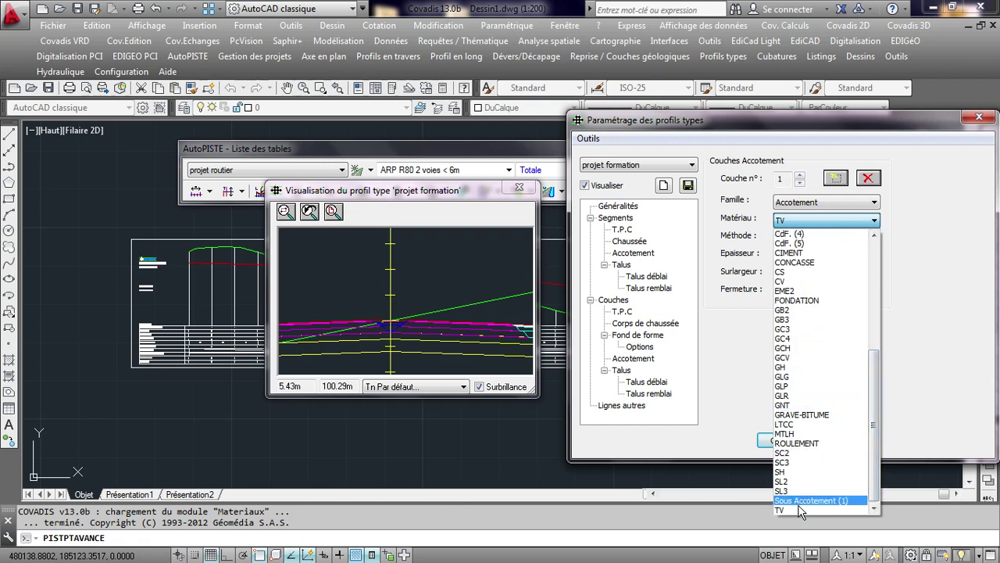
pyautogui.click(799, 508)
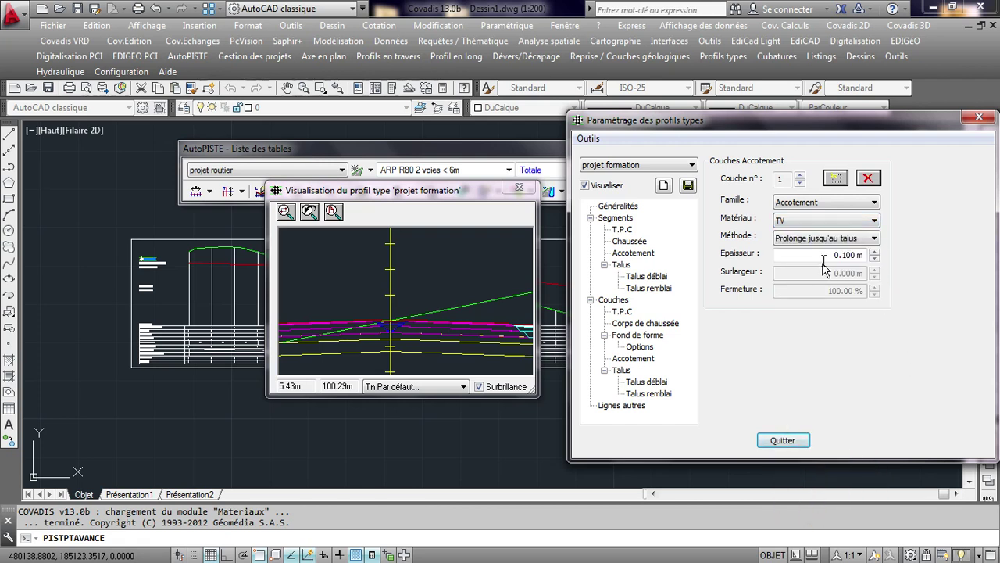
pyautogui.moveTo(533, 348); pyautogui.dragTo(447, 332, button='middle')
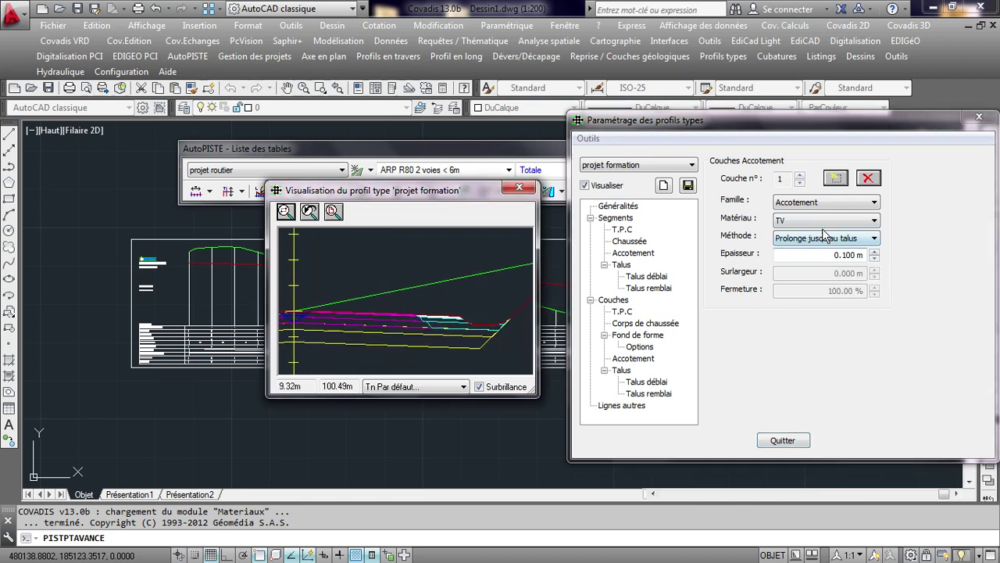
pyautogui.scroll(2, 450, 327)
pyautogui.scroll(2, 450, 325)
pyautogui.scroll(-1, 446, 323)
pyautogui.scroll(-1, 440, 320)
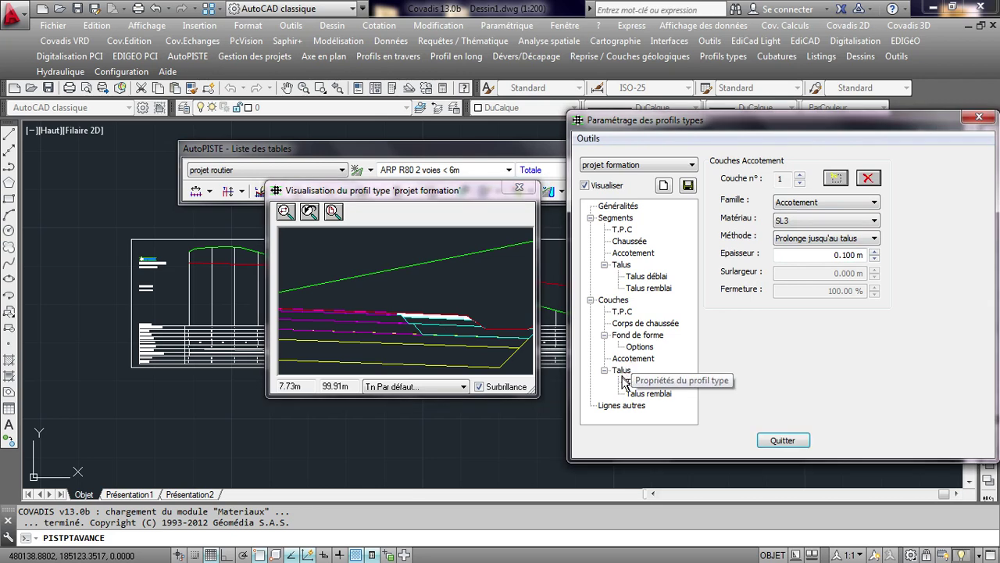
# - Step through the Talus déblai, Talus remblai and T.P.C layers to reach Corps de chaussée
pyautogui.click(647, 383)
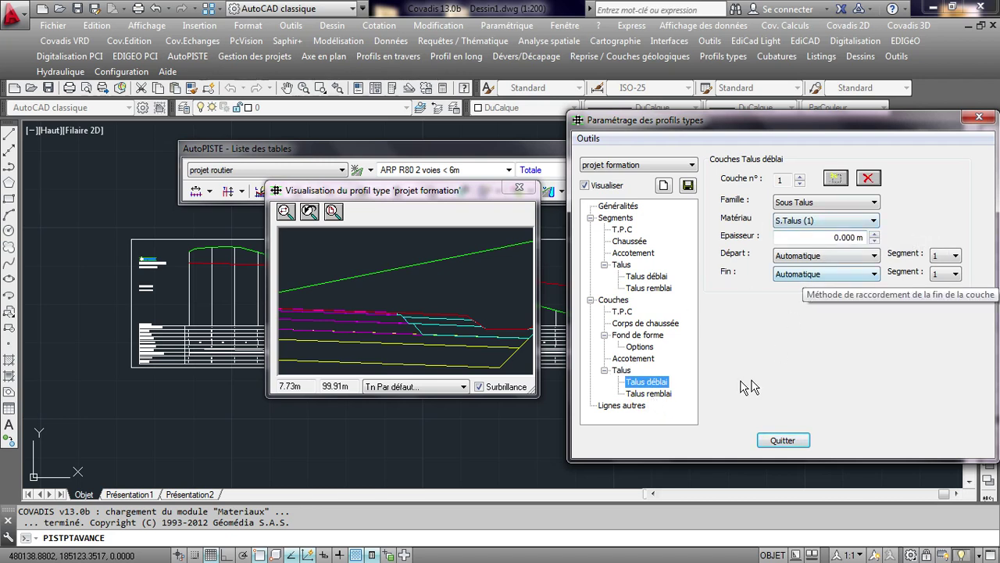
pyautogui.click(660, 394)
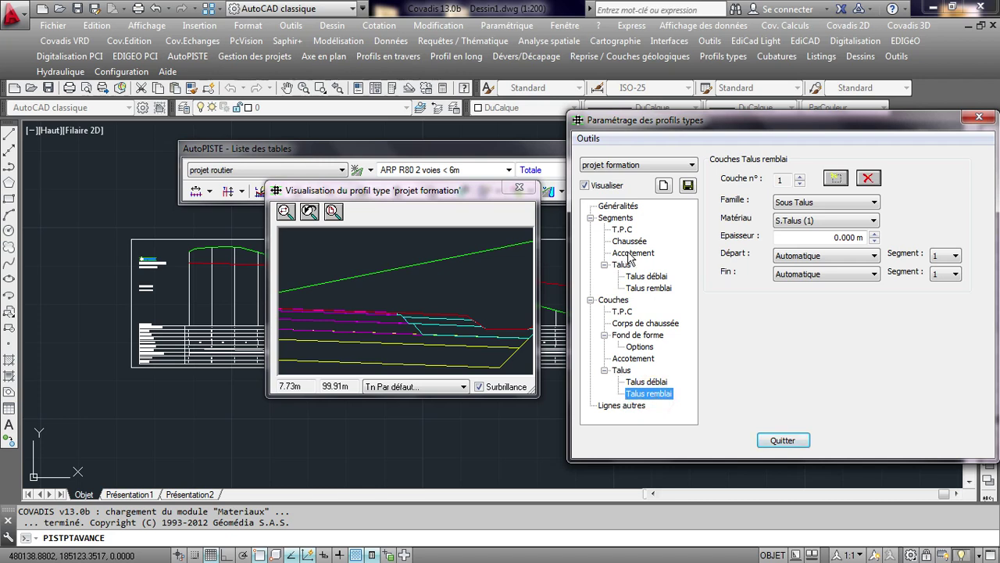
pyautogui.click(620, 311)
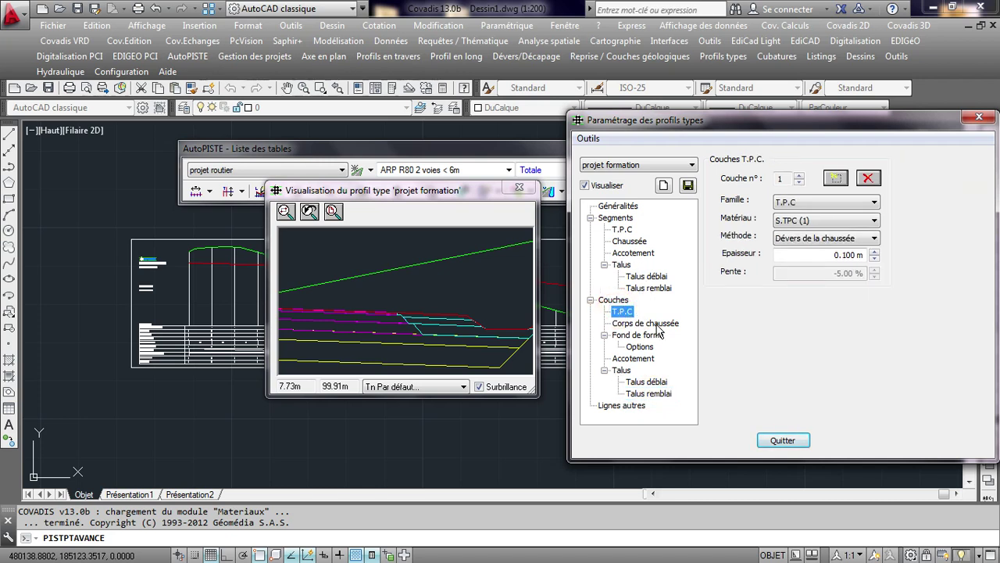
pyautogui.click(653, 324)
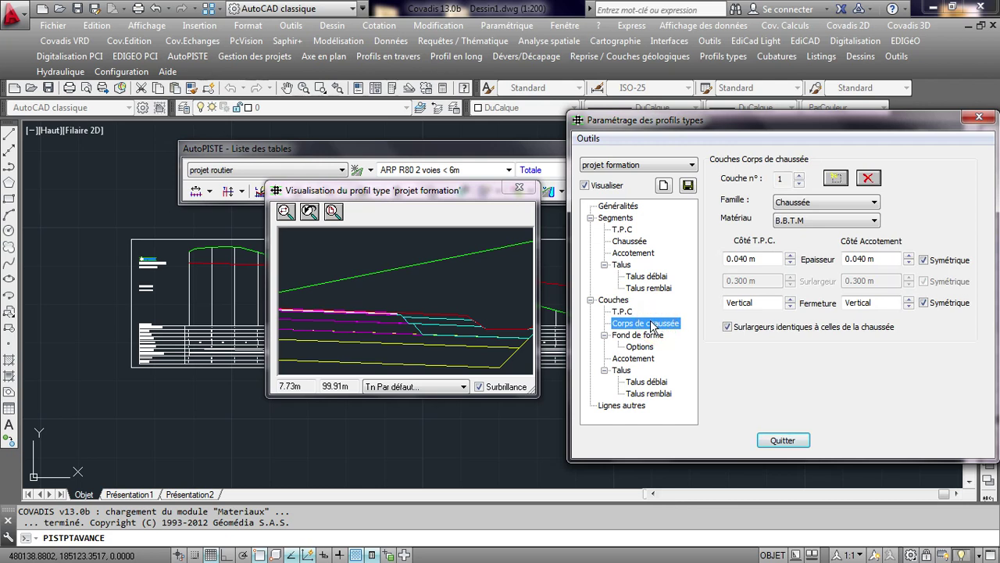
# - Keep Chaussée as the layer family and zoom the section preview in and out
pyautogui.click(844, 207)
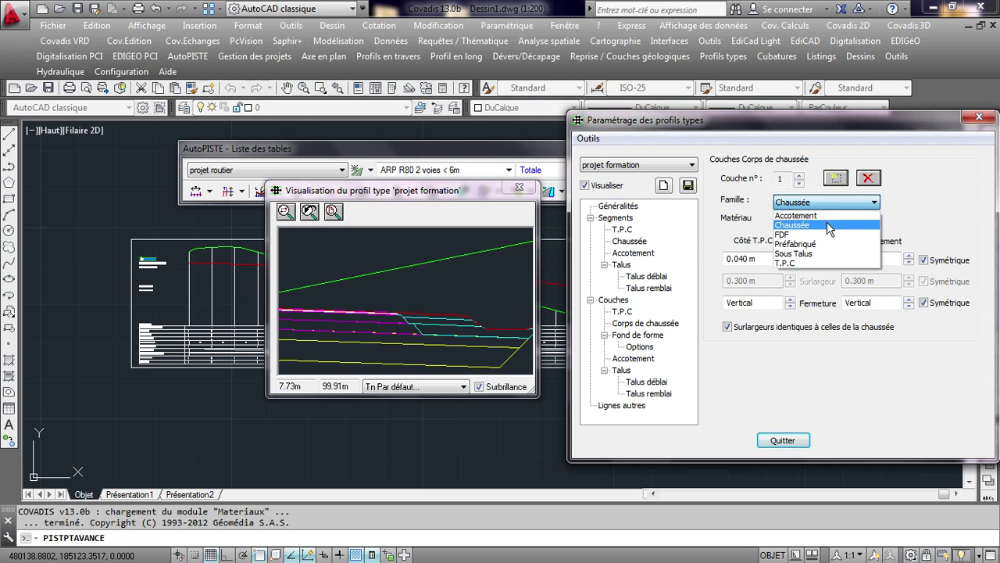
pyautogui.click(822, 211)
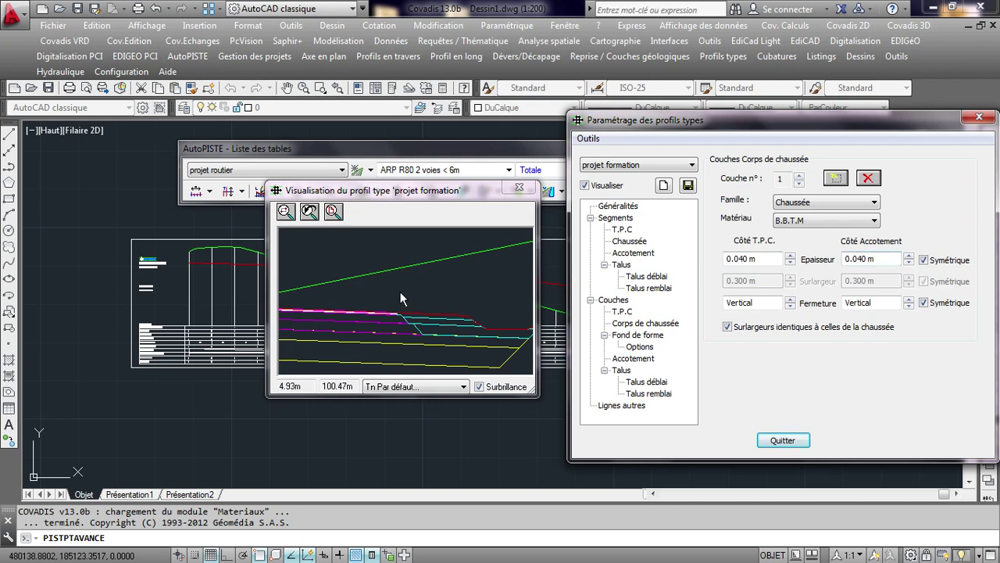
pyautogui.click(354, 315)
pyautogui.scroll(2, 354, 316)
pyautogui.scroll(2, 344, 311)
pyautogui.scroll(2, 356, 315)
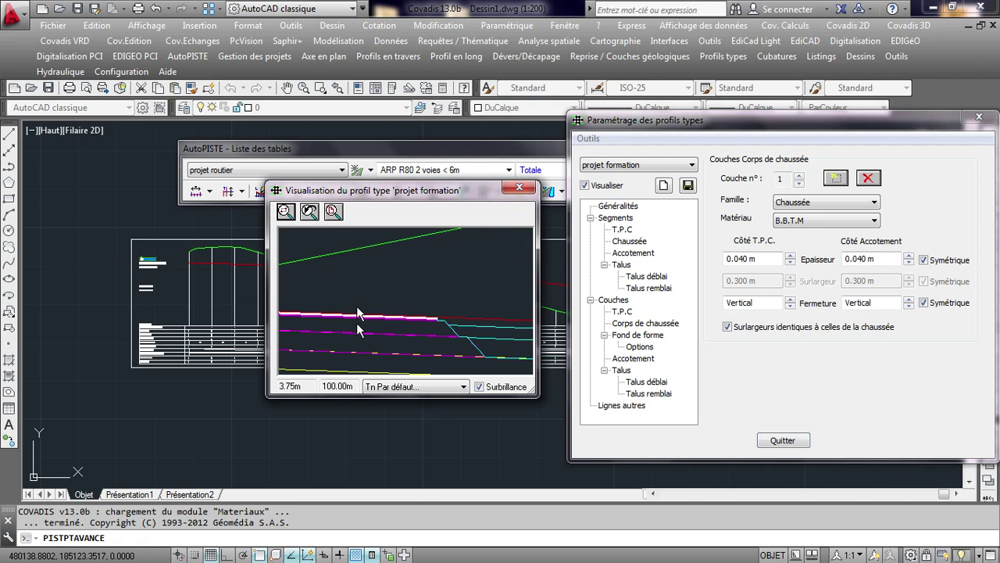
pyautogui.scroll(2, 361, 324)
pyautogui.scroll(2, 361, 325)
pyautogui.scroll(-1, 404, 305)
pyautogui.scroll(-2, 385, 311)
pyautogui.scroll(-2, 359, 311)
pyautogui.scroll(-2, 417, 313)
pyautogui.scroll(-1, 417, 313)
pyautogui.scroll(-2, 396, 310)
# - Make pavement layer 1 0.070 m thick with BETON BITUMINEUX as its material
pyautogui.click(855, 261)
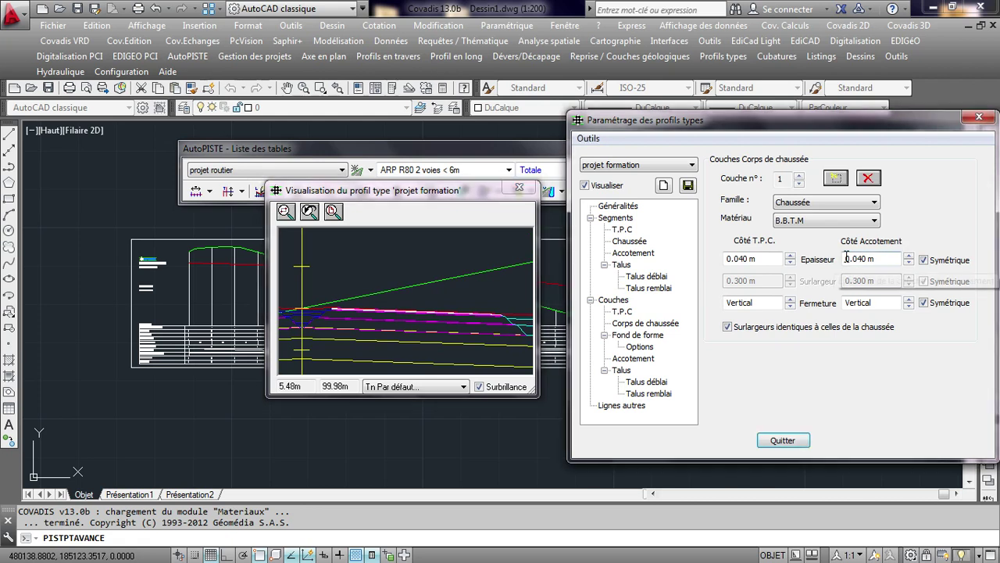
pyautogui.doubleClick(870, 261)
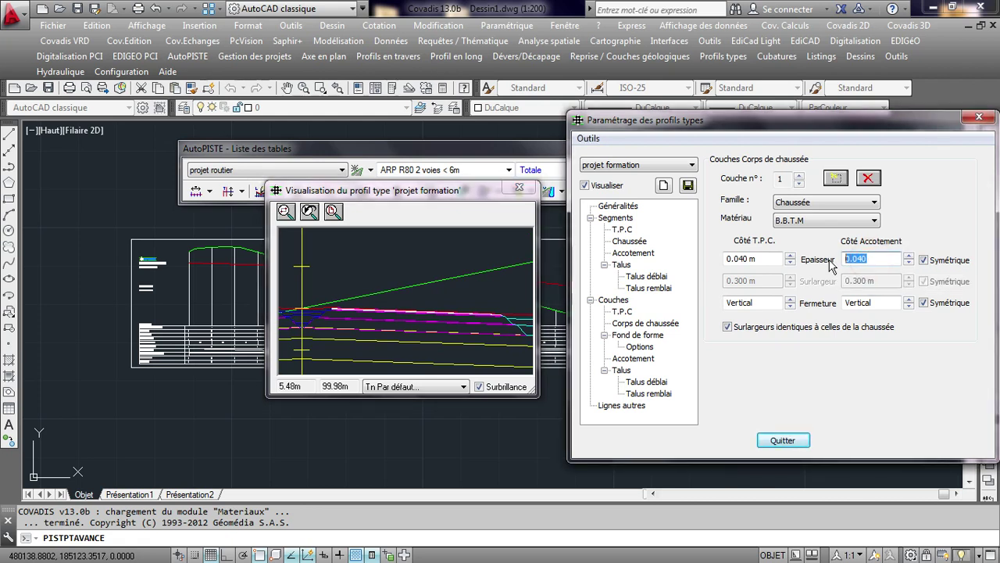
pyautogui.press('BackSpace')
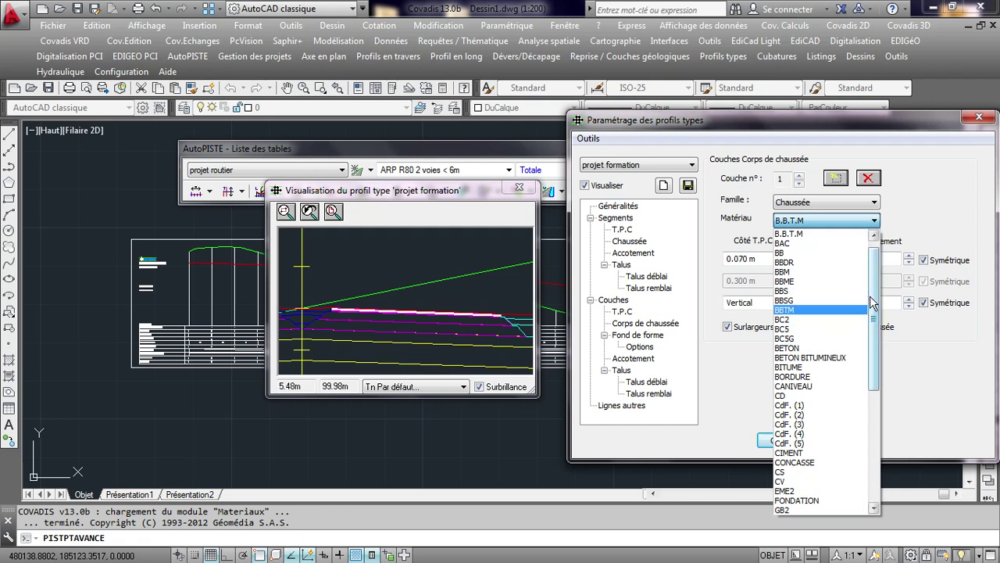
pyautogui.moveTo(872, 303); pyautogui.dragTo(872, 378)
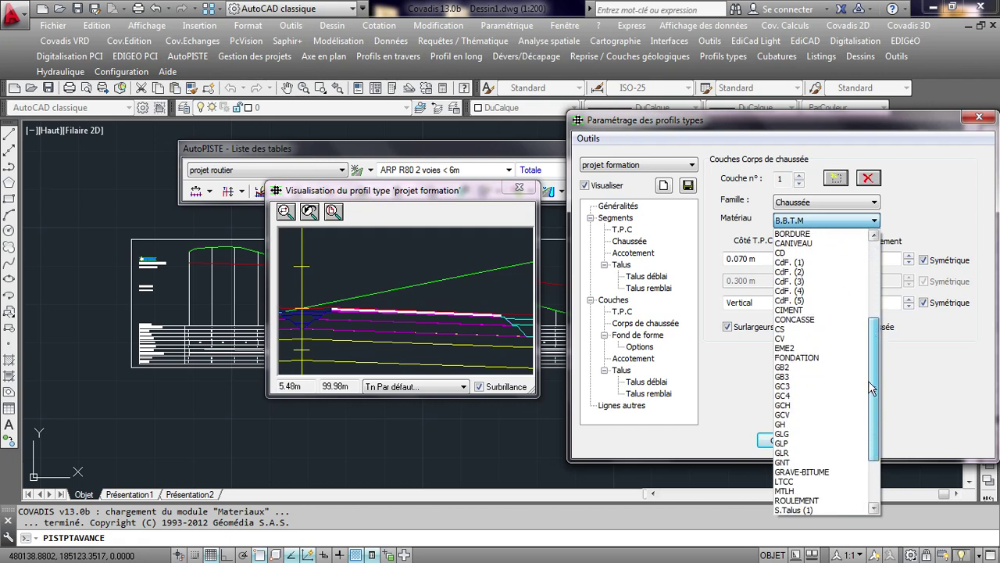
pyautogui.moveTo(872, 378); pyautogui.dragTo(872, 303)
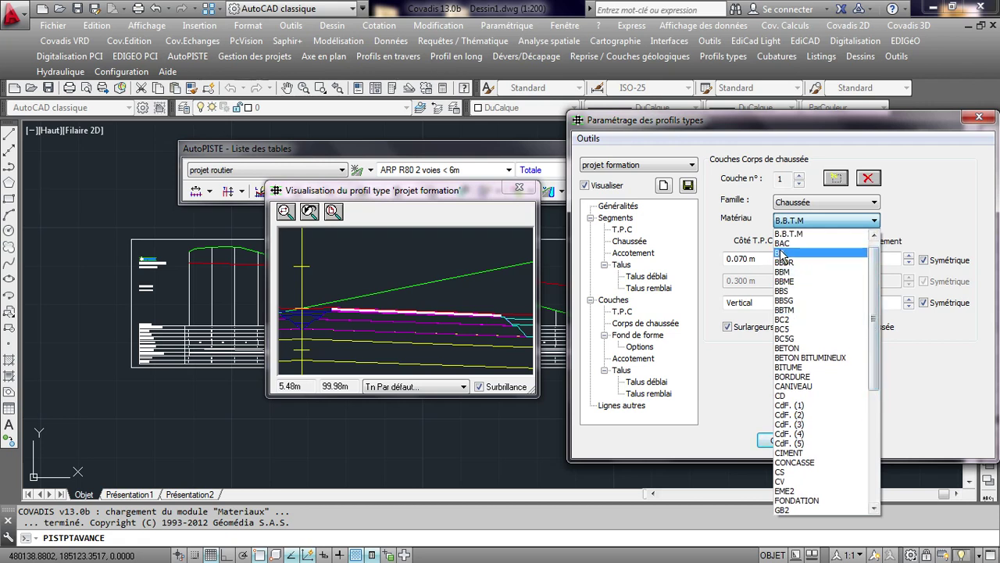
pyautogui.click(812, 358)
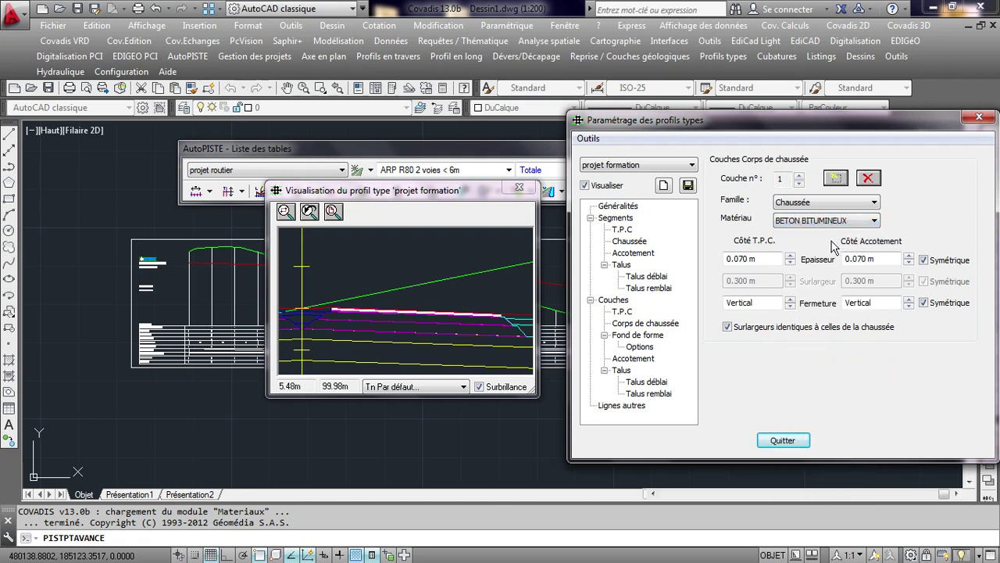
pyautogui.click(799, 175)
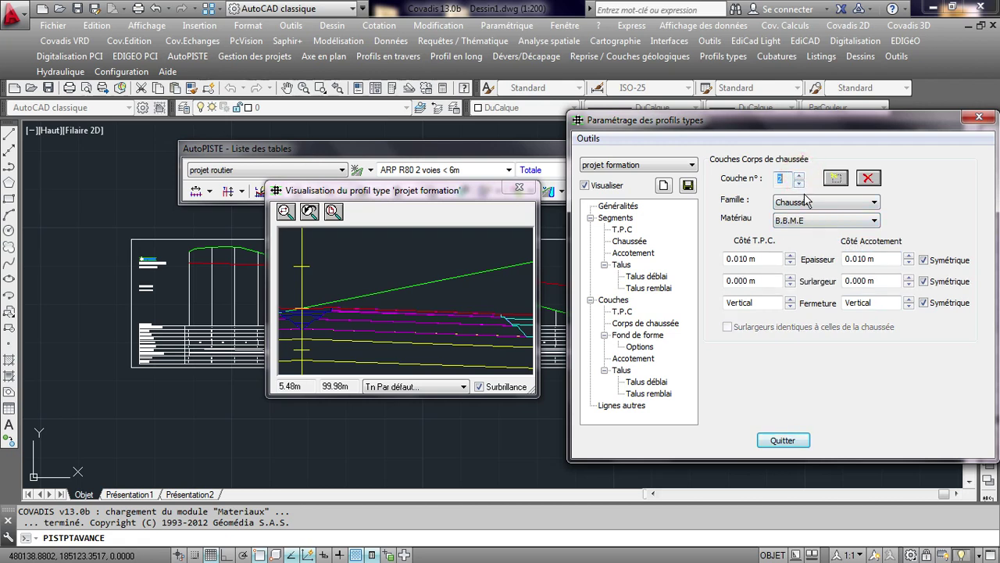
# - Jump to pavement layer 5 and scroll the section preview to inspect it
pyautogui.write('5')
pyautogui.click(449, 320)
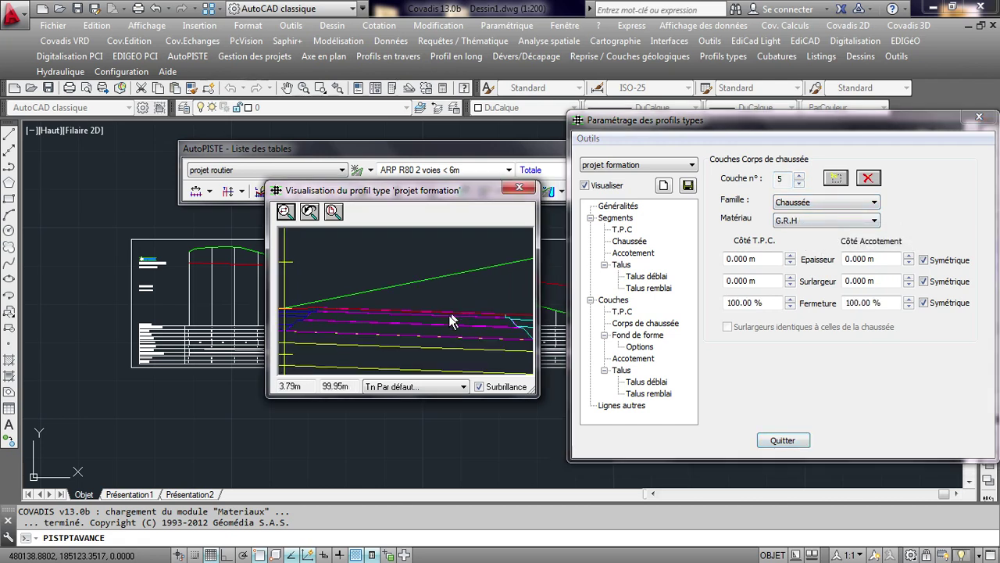
pyautogui.scroll(3, 449, 317)
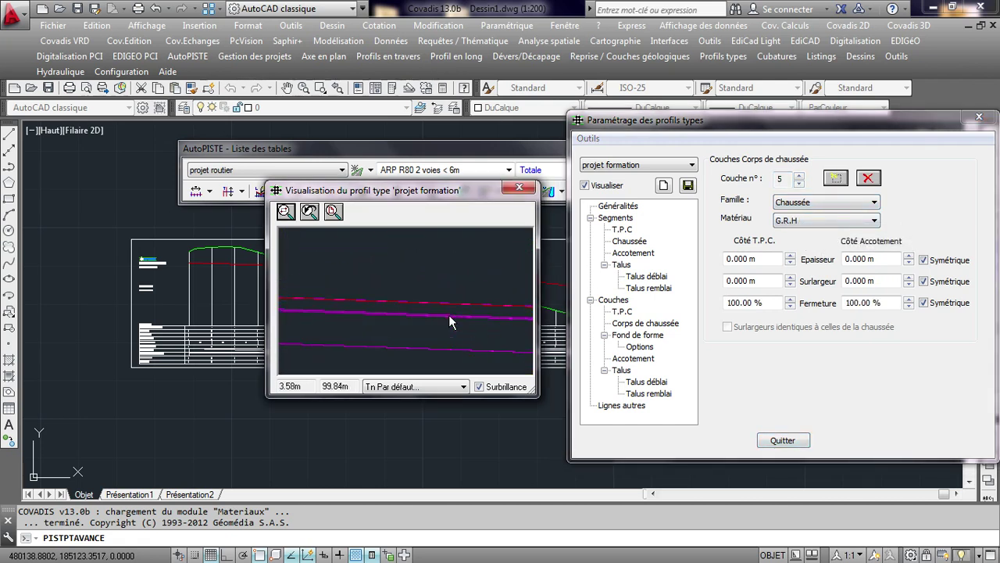
pyautogui.scroll(-1, 448, 314)
pyautogui.scroll(-1, 449, 314)
pyautogui.scroll(-1, 449, 314)
pyautogui.scroll(-2, 448, 314)
pyautogui.scroll(-1, 448, 313)
pyautogui.scroll(-1, 448, 313)
pyautogui.scroll(-1, 446, 314)
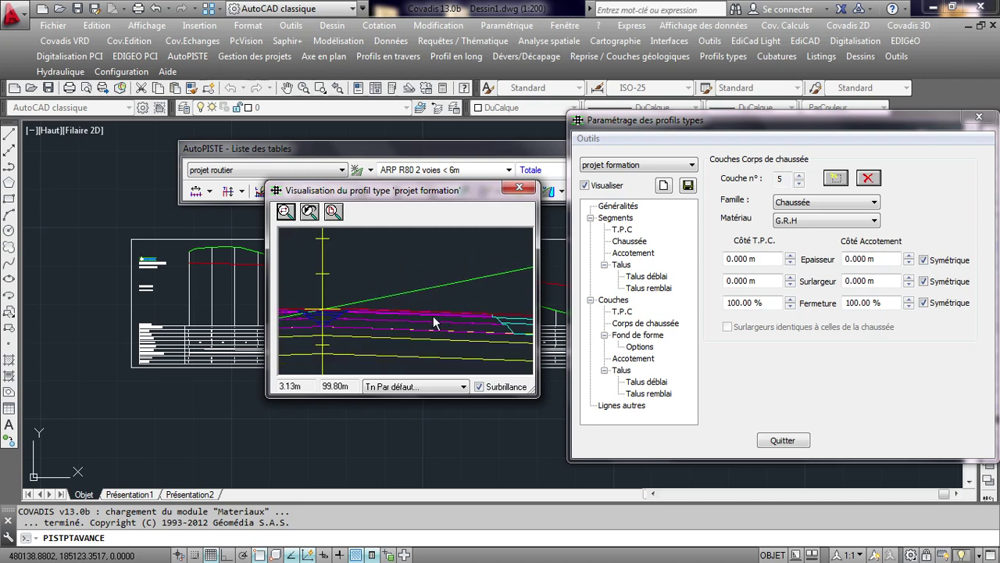
# - Return to layer 2 (B.B.M.E) and change its shoulder-side thickness from 0.010 to 0.1 m
pyautogui.click(798, 177)
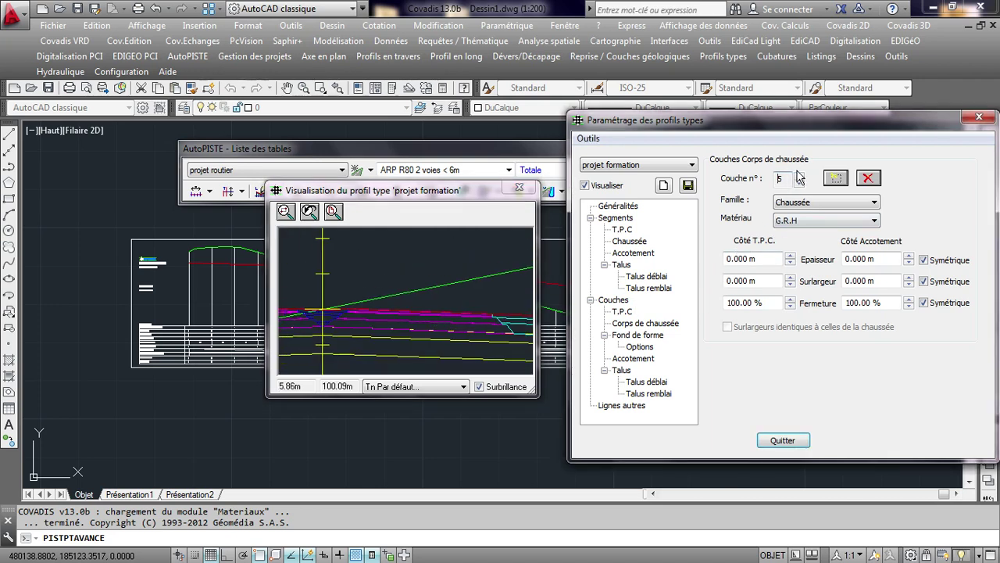
pyautogui.click(798, 181)
pyautogui.click(798, 181)
pyautogui.click(798, 181)
pyautogui.click(799, 181)
pyautogui.click(798, 182)
pyautogui.click(799, 183)
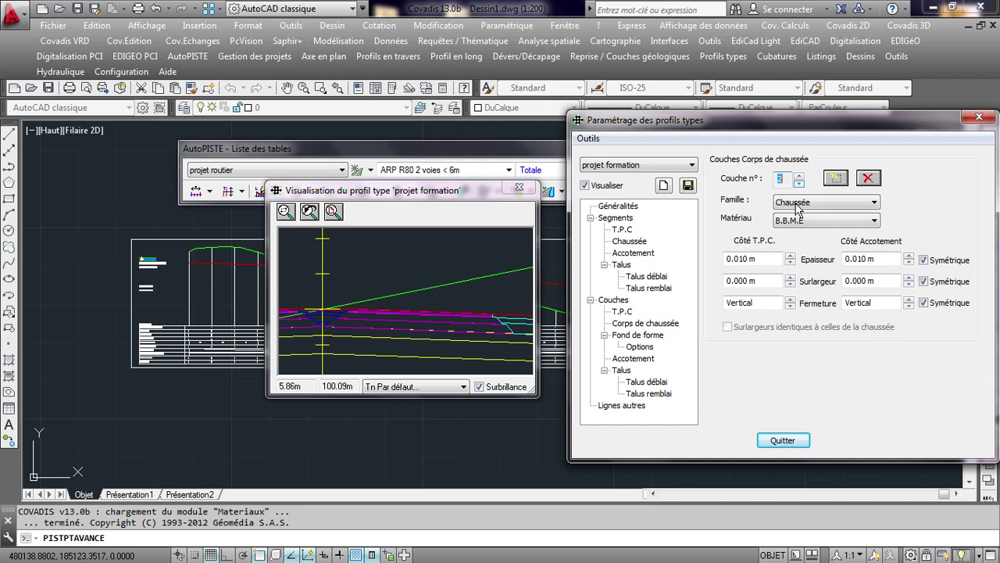
pyautogui.click(859, 258)
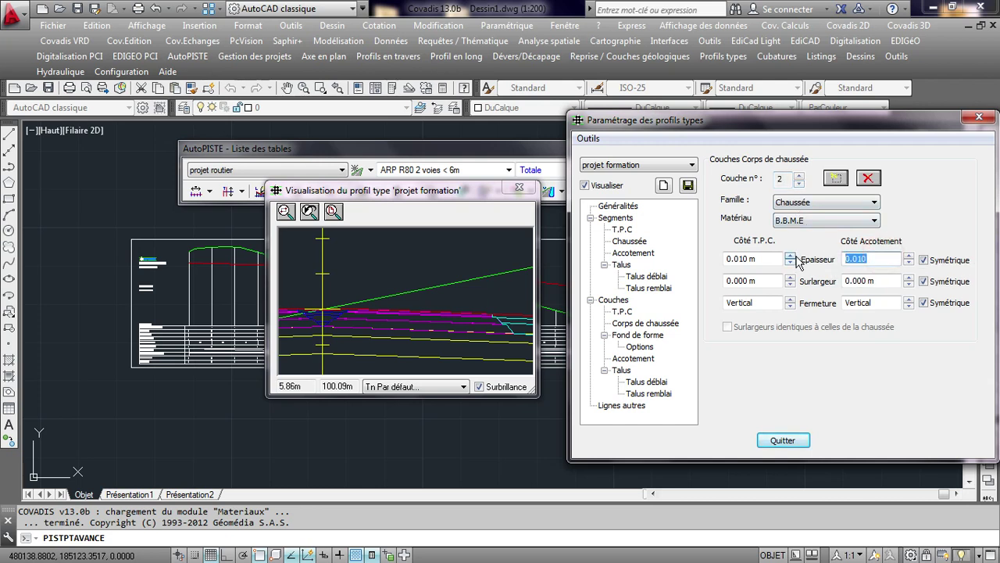
pyautogui.press('BackSpace')
pyautogui.click(799, 183)
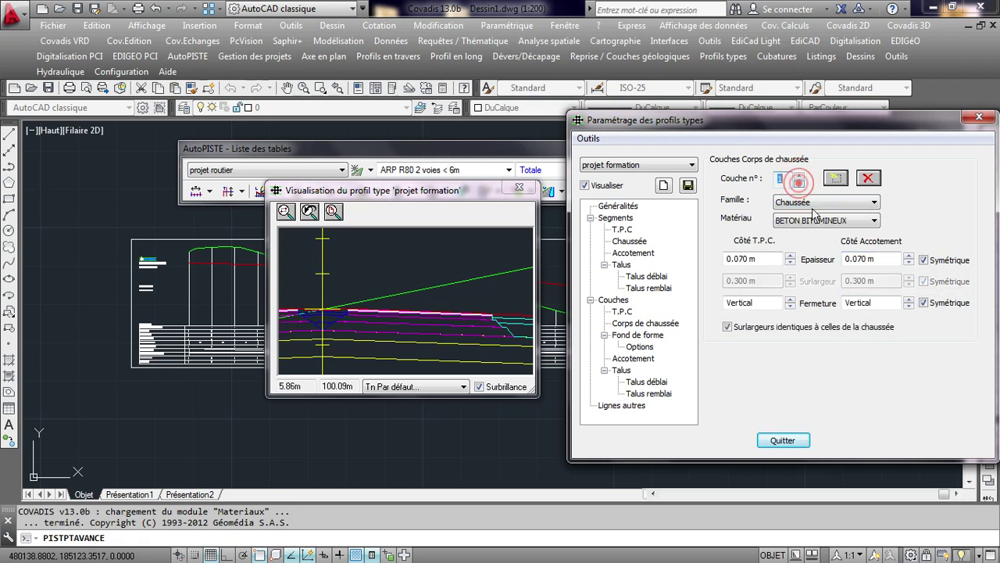
# - Give pavement layers 1 and 2 a 100 % closure on the shoulder side
pyautogui.click(890, 302)
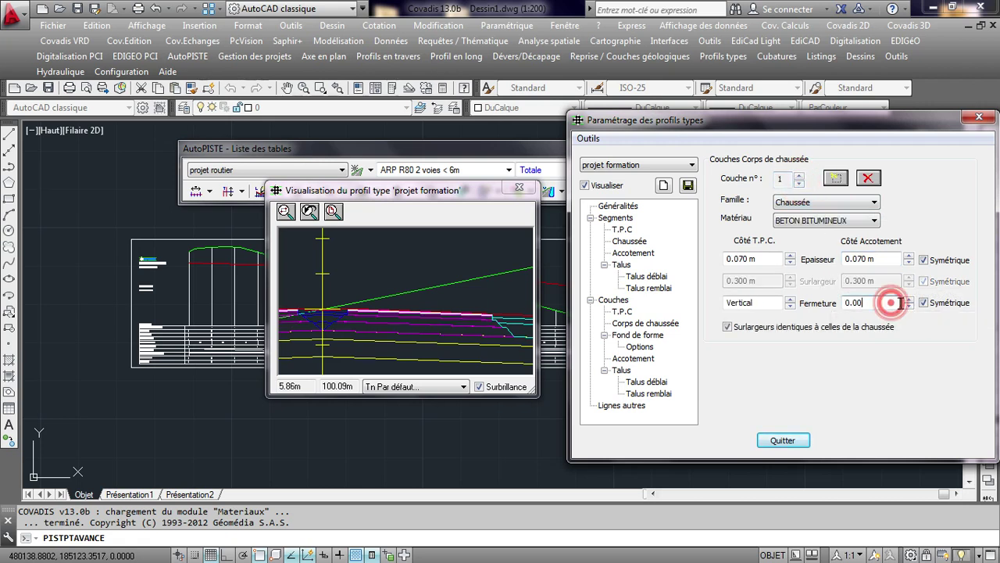
pyautogui.click(908, 298)
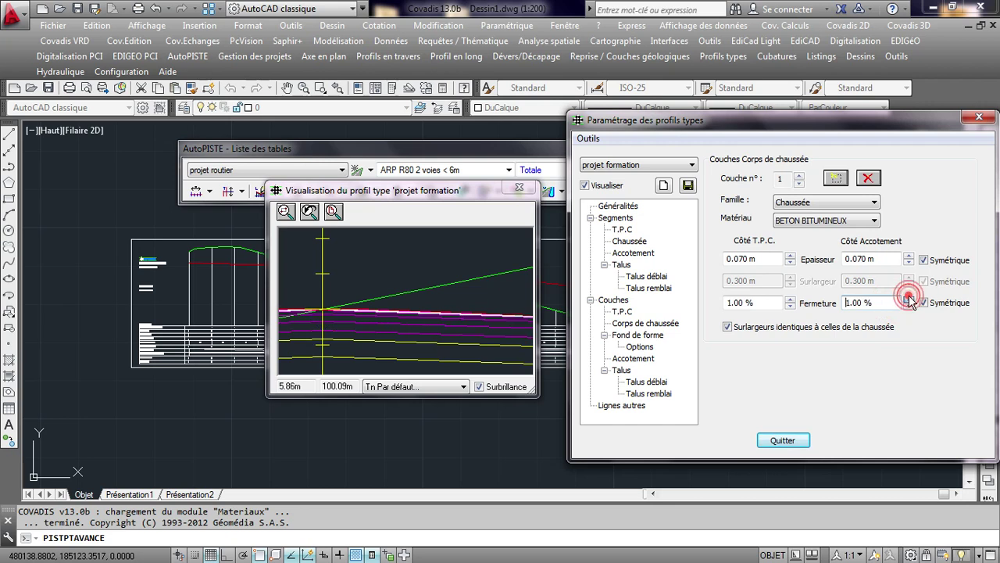
pyautogui.click(908, 299)
pyautogui.doubleClick(879, 303)
pyautogui.press('BackSpace')
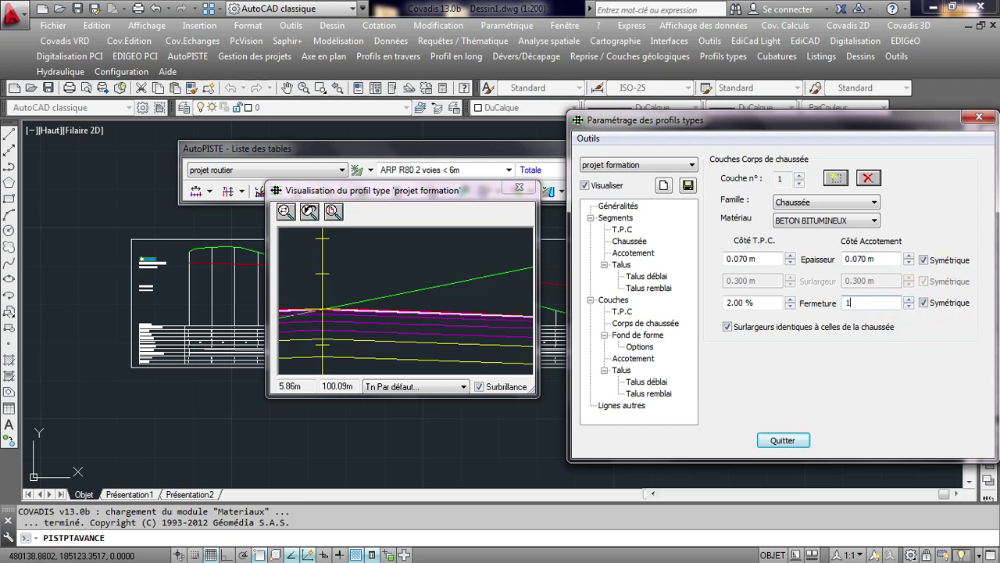
pyautogui.write('00')
pyautogui.click(916, 320)
pyautogui.click(798, 175)
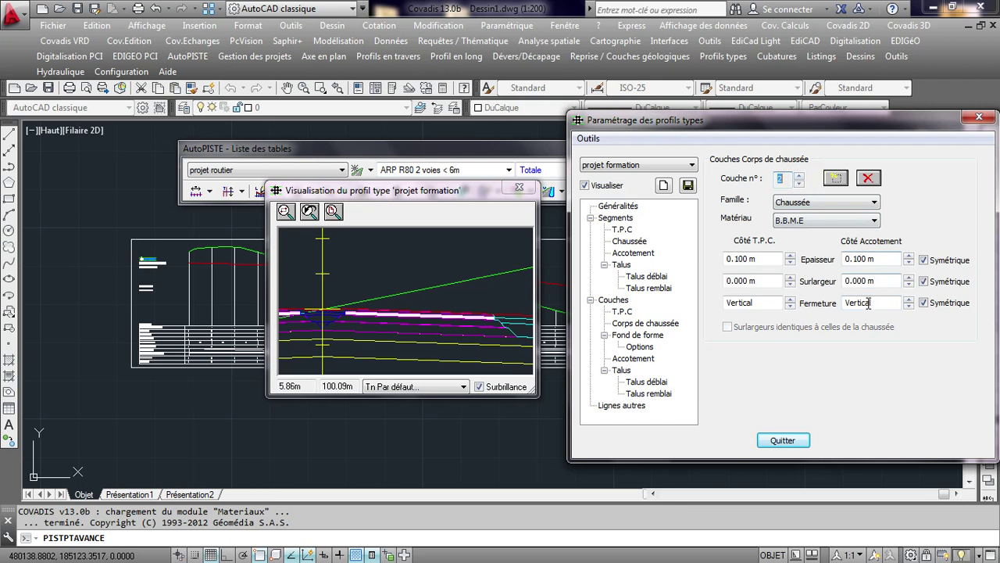
pyautogui.click(898, 302)
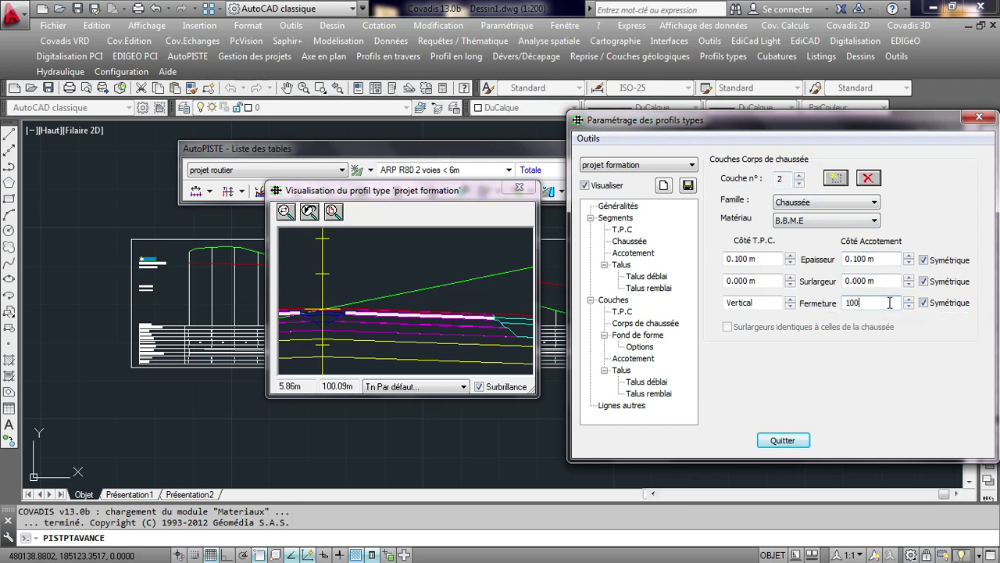
# - Clear the extra width of pavement layers 3 and 4 to 0.000 m
pyautogui.click(800, 182)
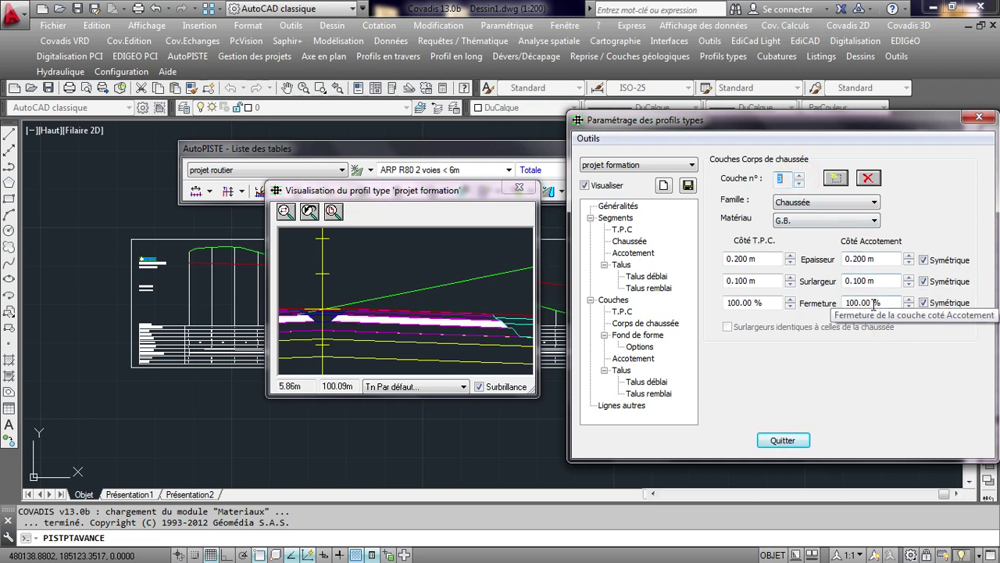
pyautogui.moveTo(876, 279); pyautogui.dragTo(838, 286)
pyautogui.write('00')
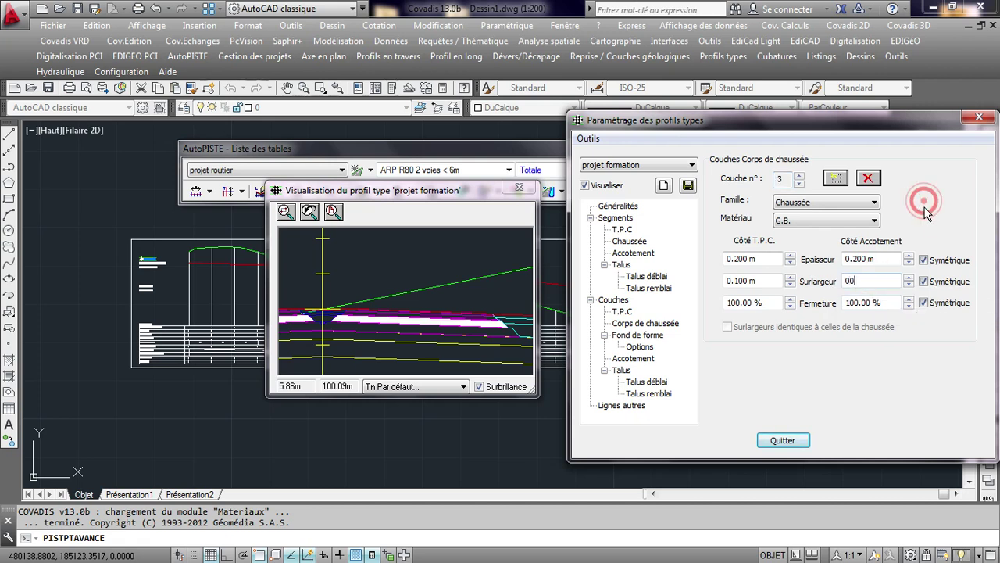
pyautogui.click(799, 175)
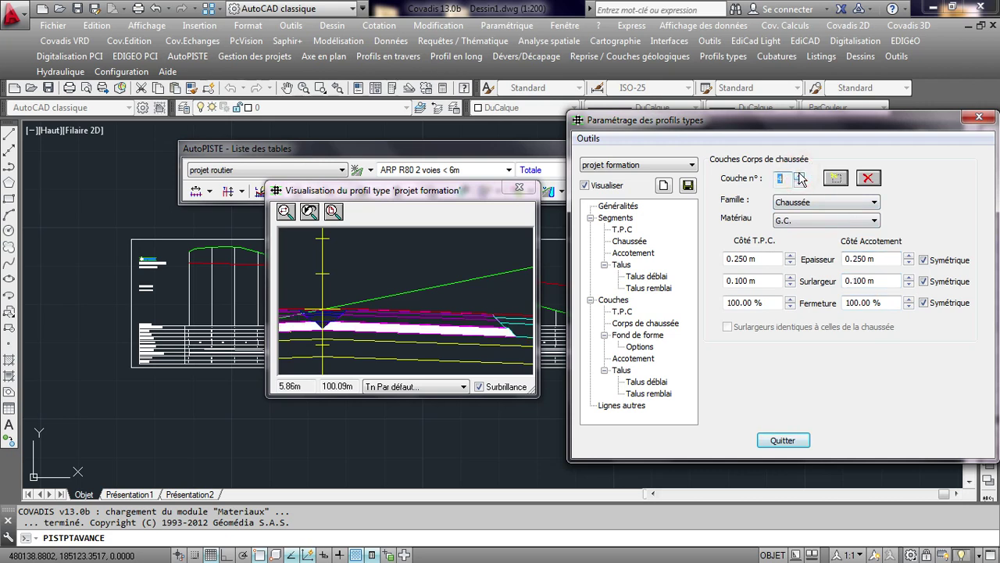
pyautogui.moveTo(872, 280); pyautogui.dragTo(832, 277)
pyautogui.press('BackSpace')
pyautogui.write('00')
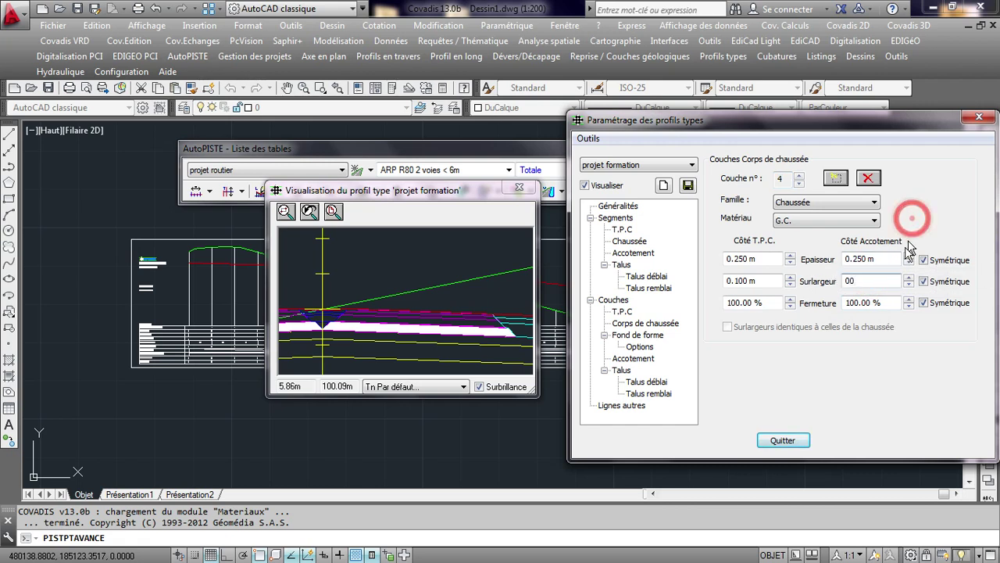
# - Review pavement layers 5 back to 2 to check their new values
pyautogui.click(800, 175)
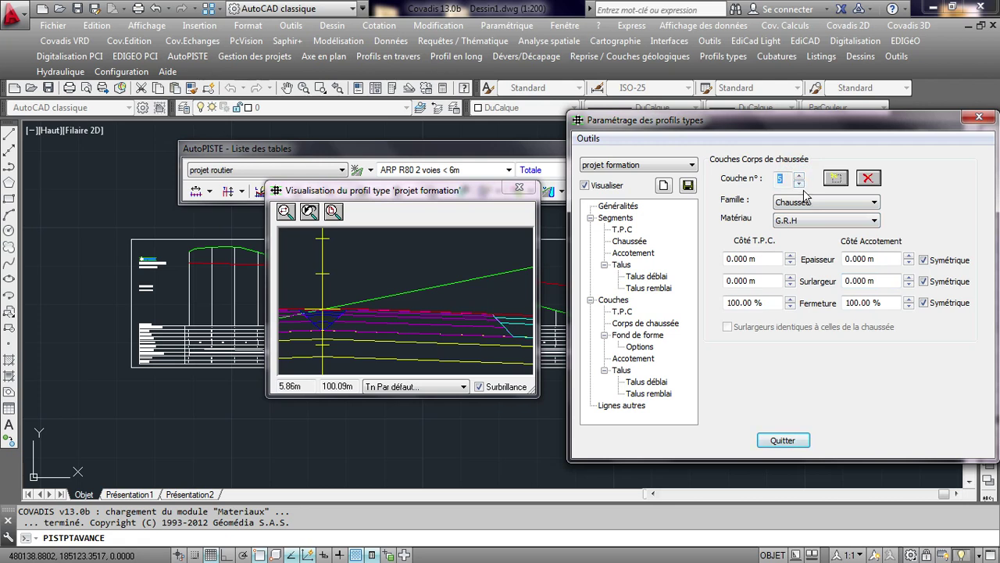
pyautogui.click(799, 184)
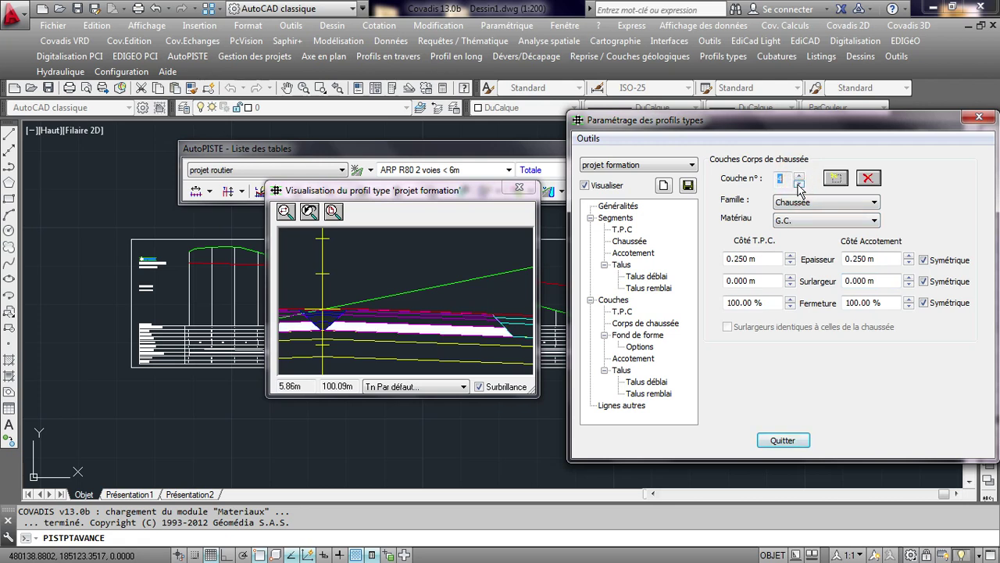
pyautogui.click(799, 185)
pyautogui.click(800, 185)
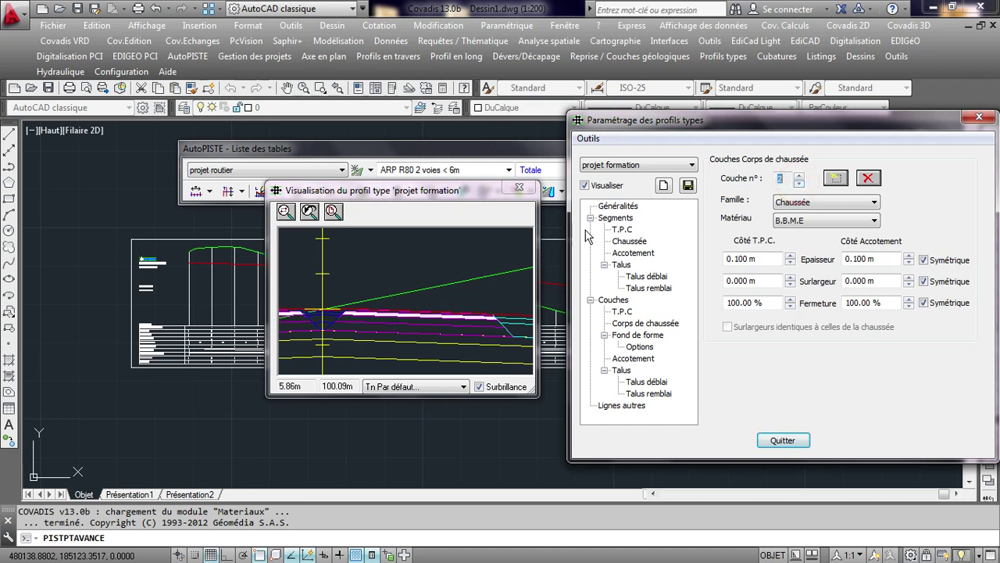
pyautogui.moveTo(452, 193); pyautogui.dragTo(463, 203)
pyautogui.click(812, 187)
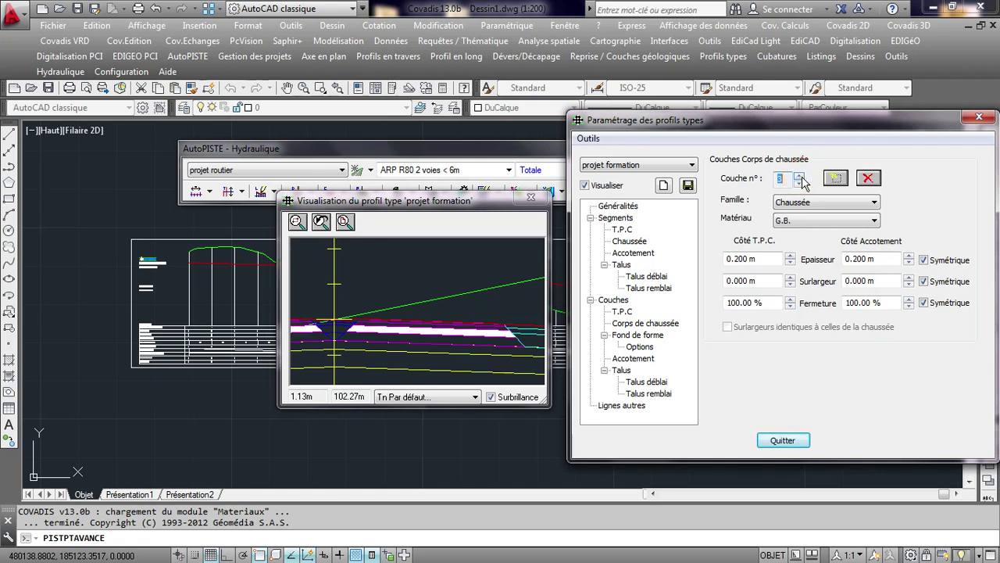
# - Change pavement layer 4's material from G.C. to TV
pyautogui.click(799, 183)
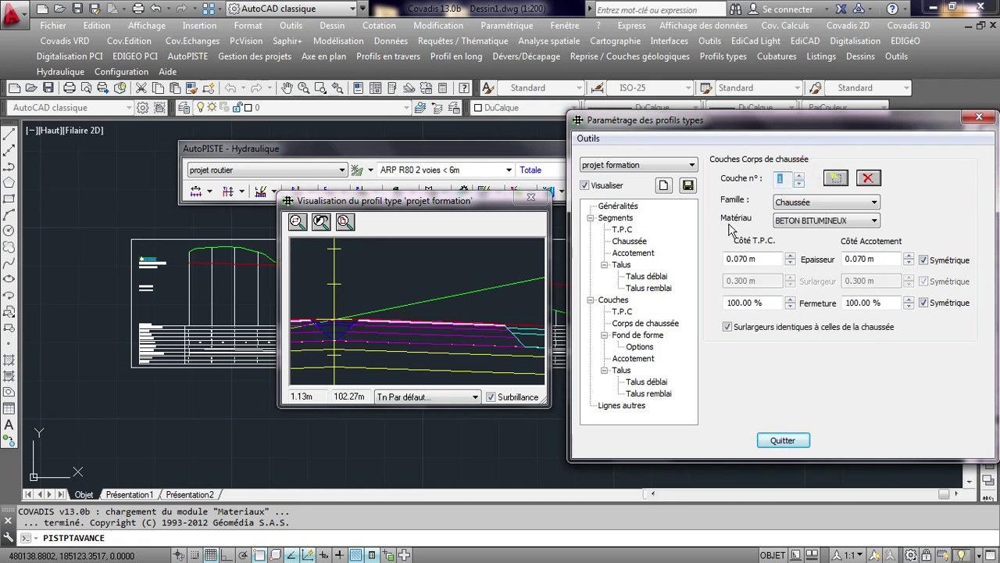
pyautogui.click(799, 175)
pyautogui.click(798, 175)
pyautogui.click(799, 175)
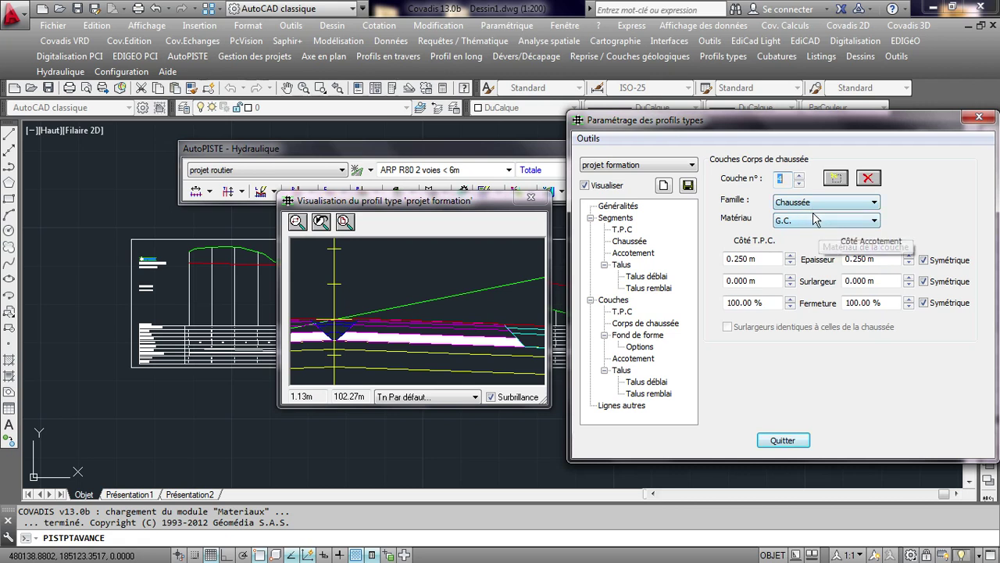
pyautogui.click(874, 220)
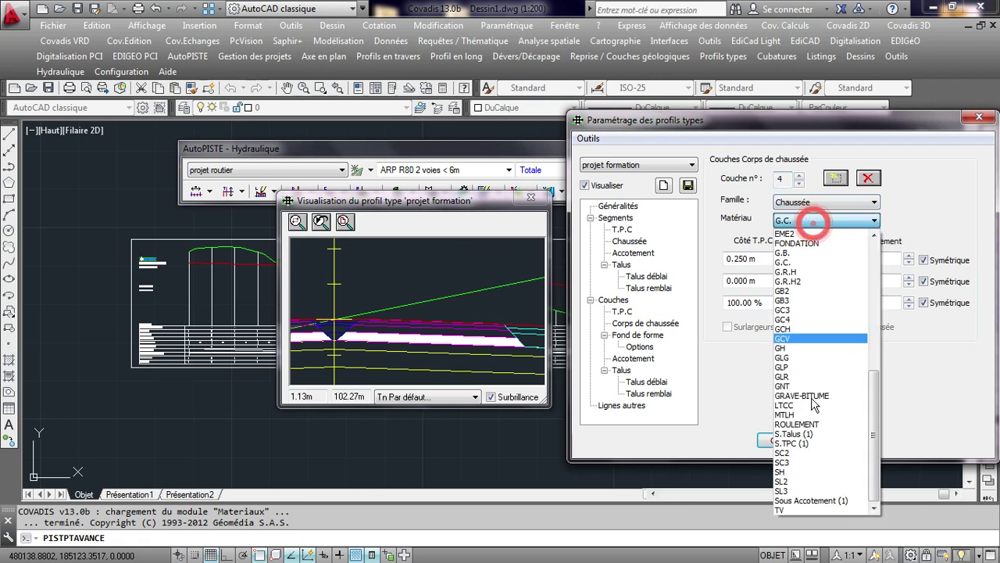
pyautogui.click(793, 512)
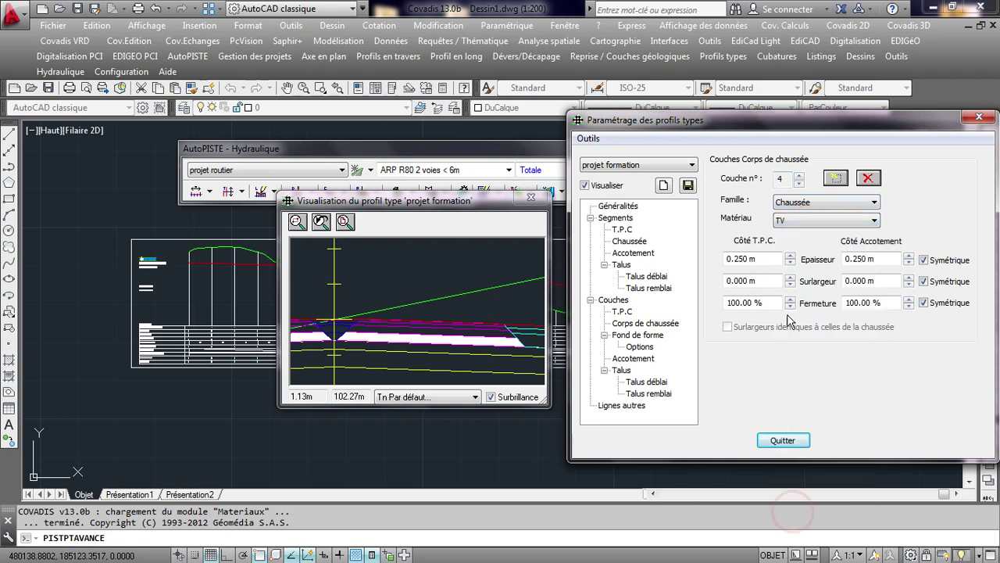
# - Change pavement layer 3's material from G.B. to GNT
pyautogui.click(799, 182)
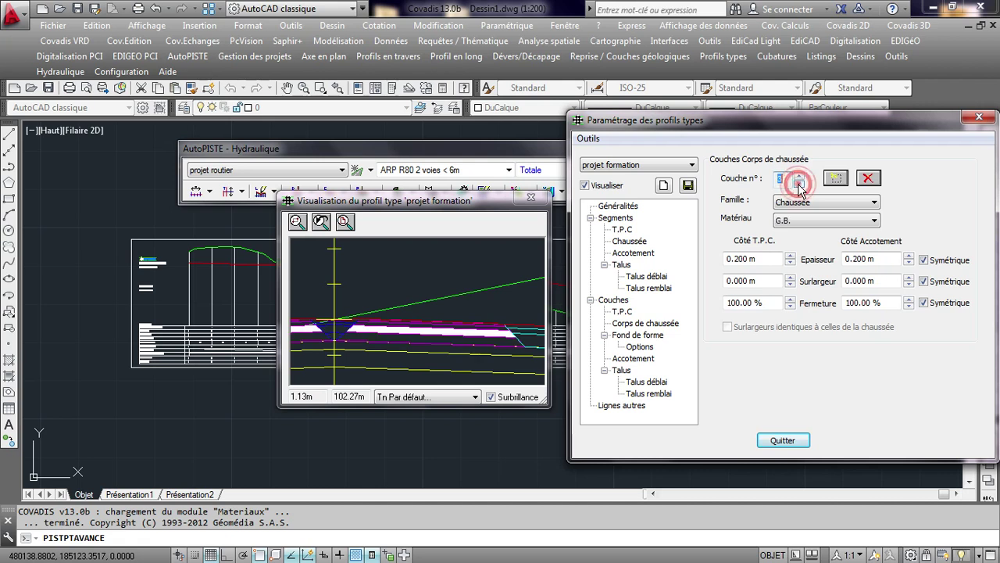
pyautogui.click(842, 224)
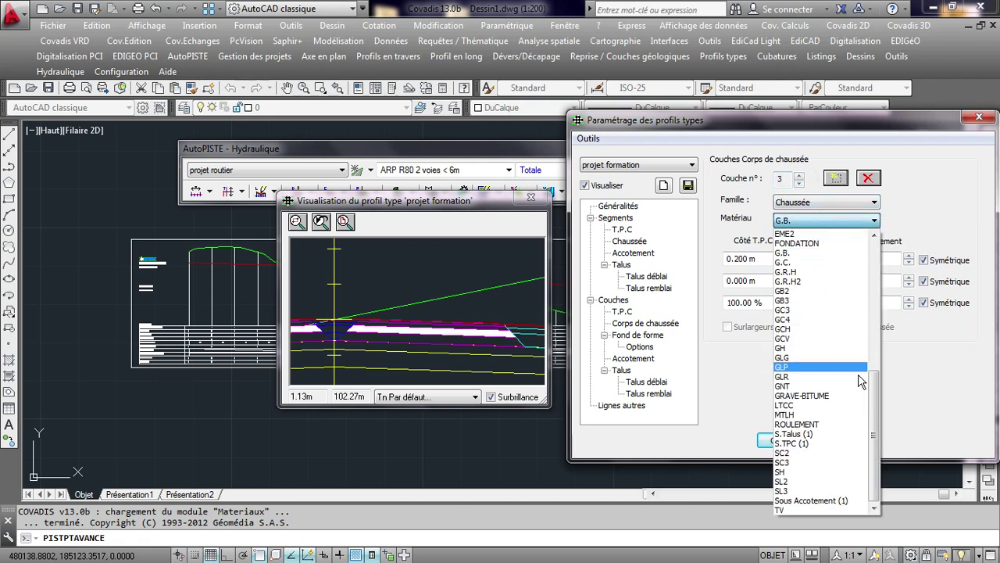
pyautogui.moveTo(873, 403)
pyautogui.mouseDown()
pyautogui.moveTo(871, 269)
pyautogui.moveTo(871, 367)
pyautogui.mouseUp()
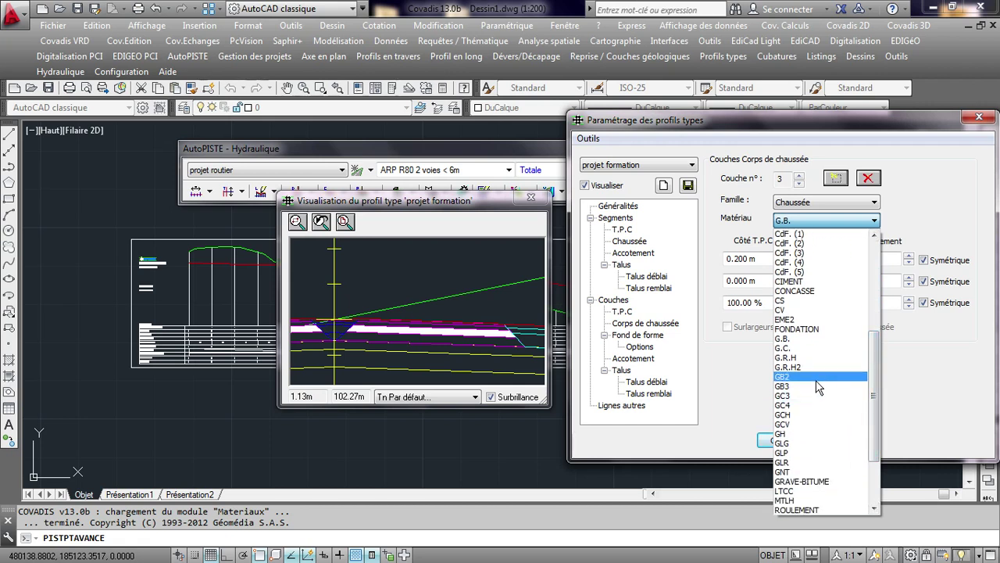
pyautogui.click(798, 472)
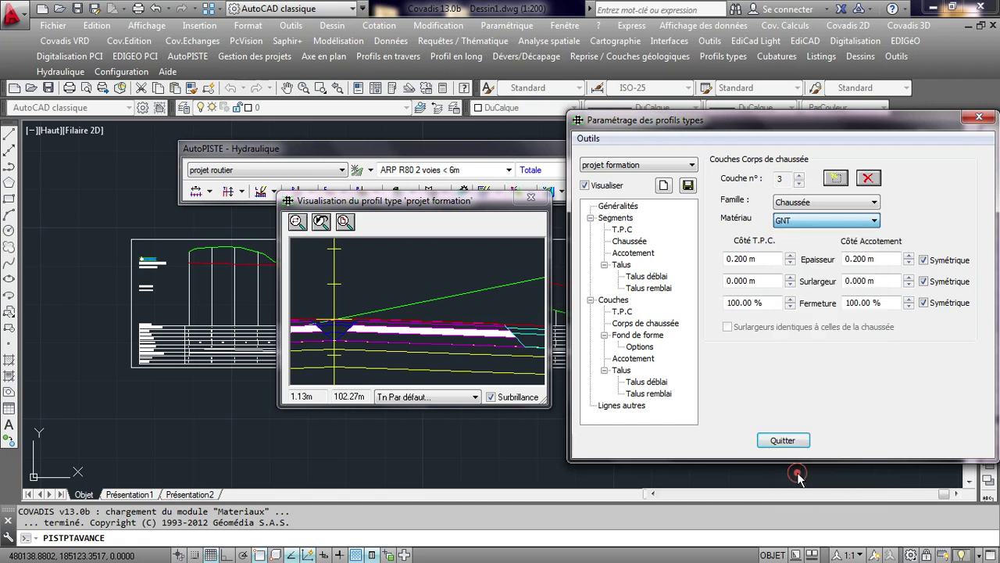
pyautogui.click(799, 183)
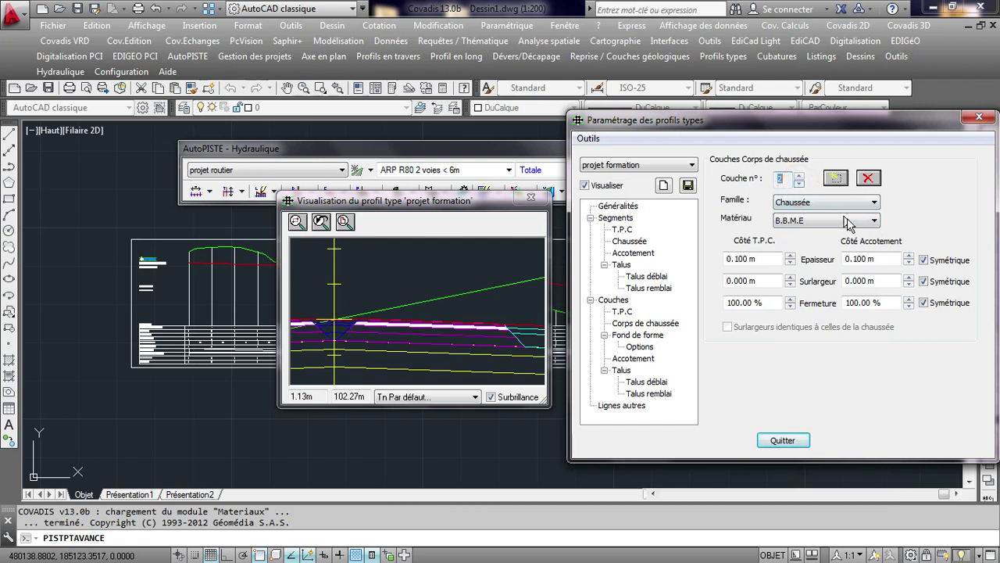
# - Set pavement layer 2's material to BITUME
pyautogui.click(850, 224)
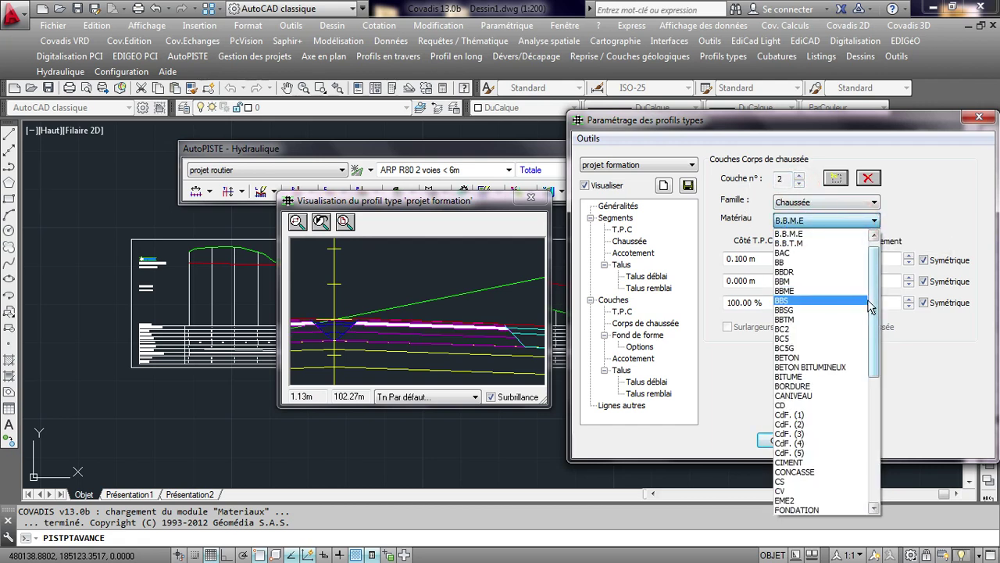
pyautogui.moveTo(879, 306); pyautogui.dragTo(876, 266)
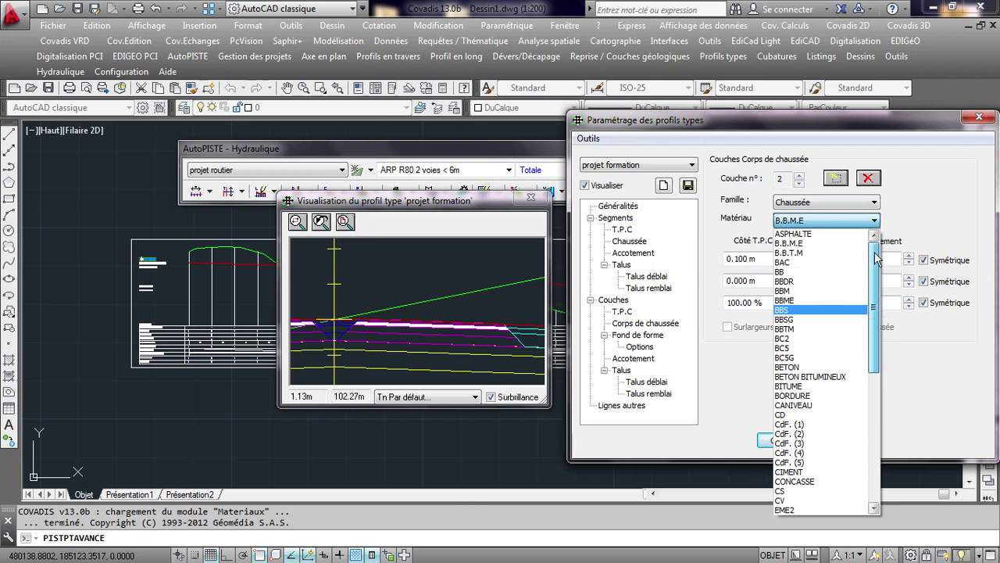
pyautogui.scroll(-1, 870, 312)
pyautogui.scroll(-1, 869, 332)
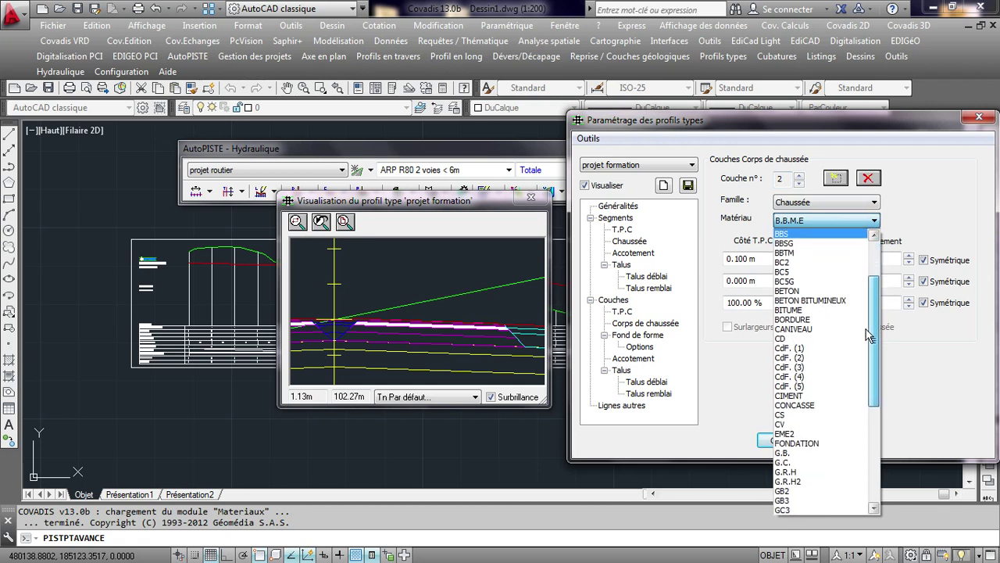
pyautogui.scroll(-1, 869, 340)
pyautogui.scroll(-1, 869, 348)
pyautogui.scroll(-1, 869, 359)
pyautogui.scroll(-1, 869, 371)
pyautogui.scroll(-1, 869, 383)
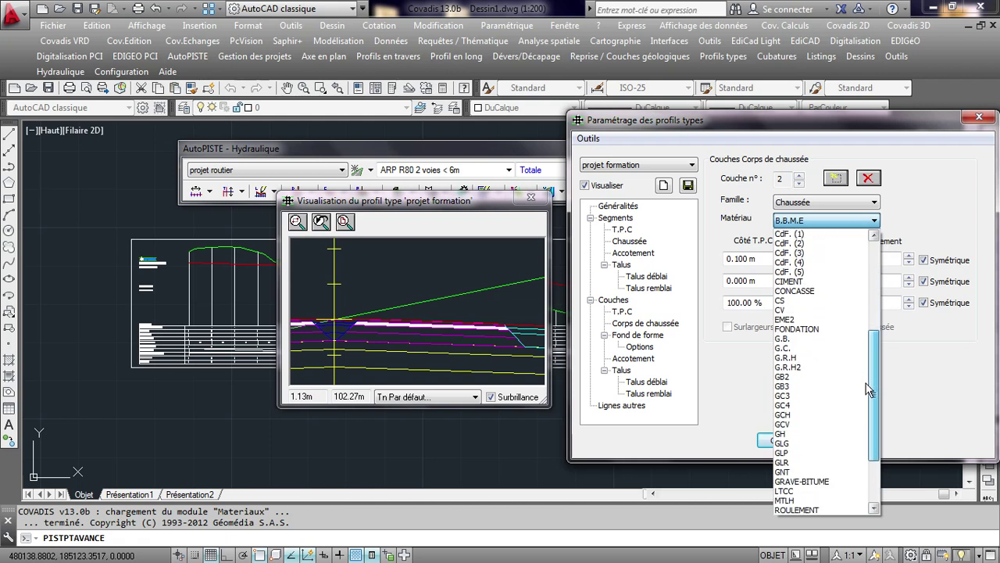
pyautogui.scroll(-1, 869, 389)
pyautogui.scroll(-1, 873, 424)
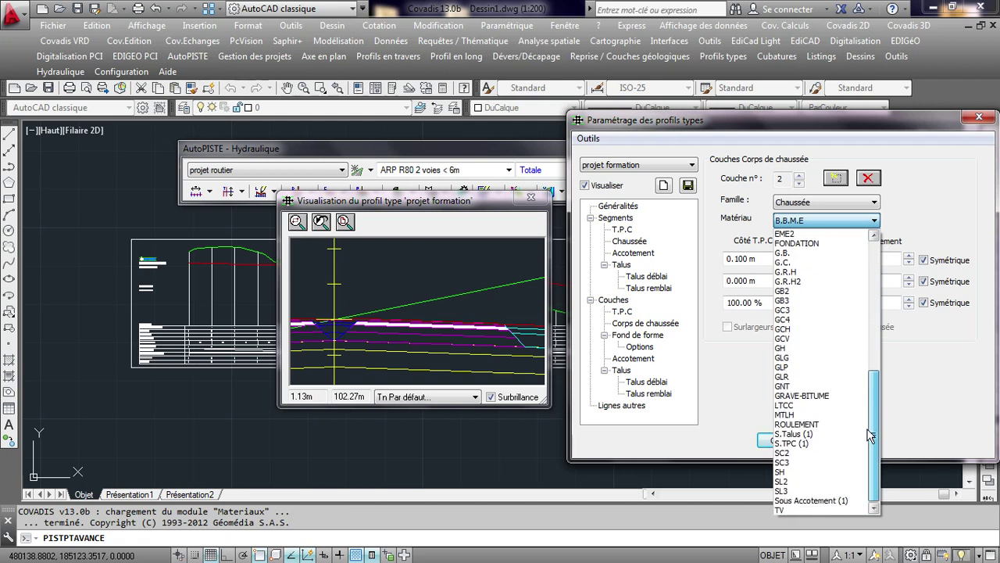
pyautogui.moveTo(869, 436); pyautogui.dragTo(875, 348)
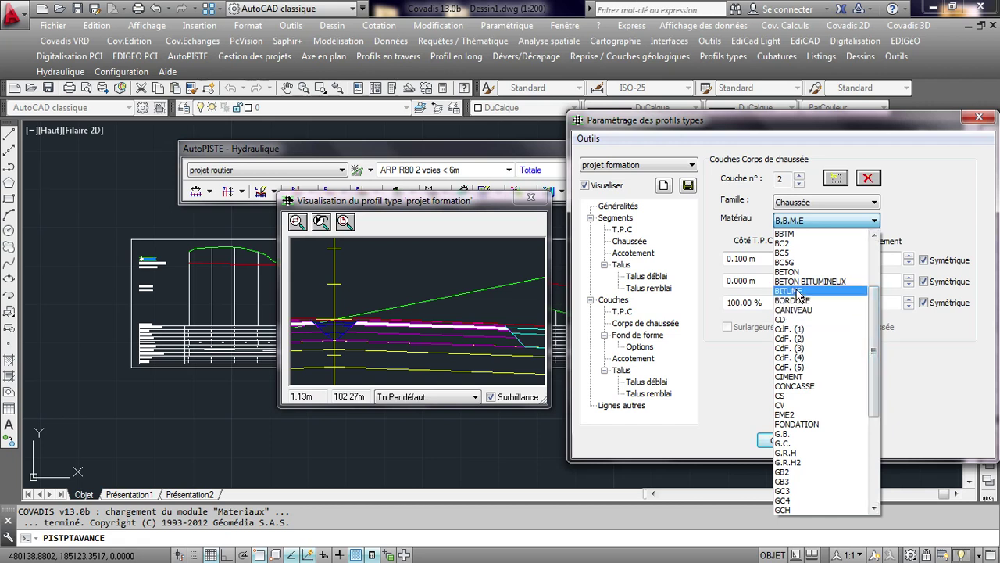
pyautogui.click(797, 292)
# - Return to layer 1 and confirm it stays BETON BITUMINEUX at 0.070 m
pyautogui.click(799, 182)
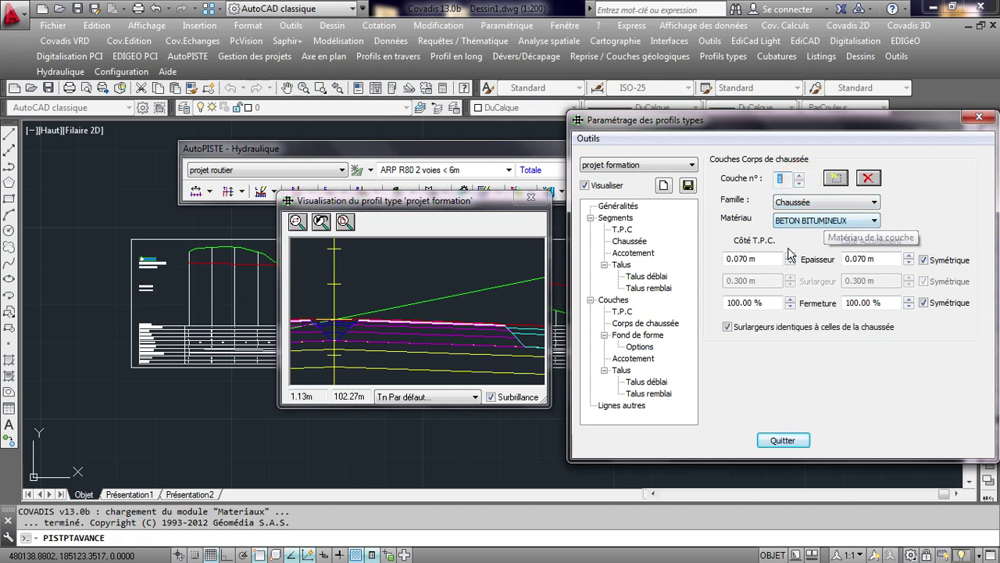
pyautogui.click(851, 225)
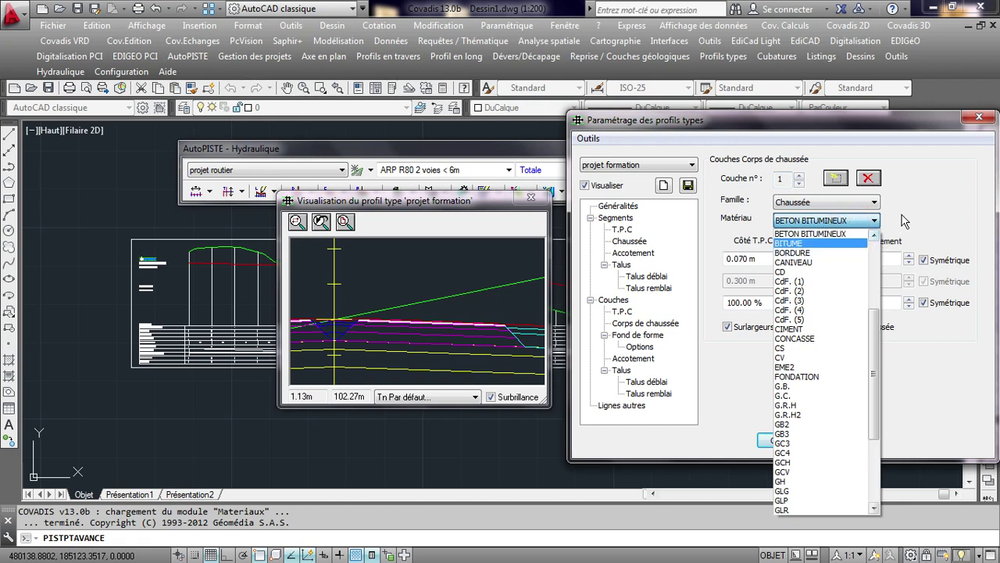
pyautogui.click(909, 217)
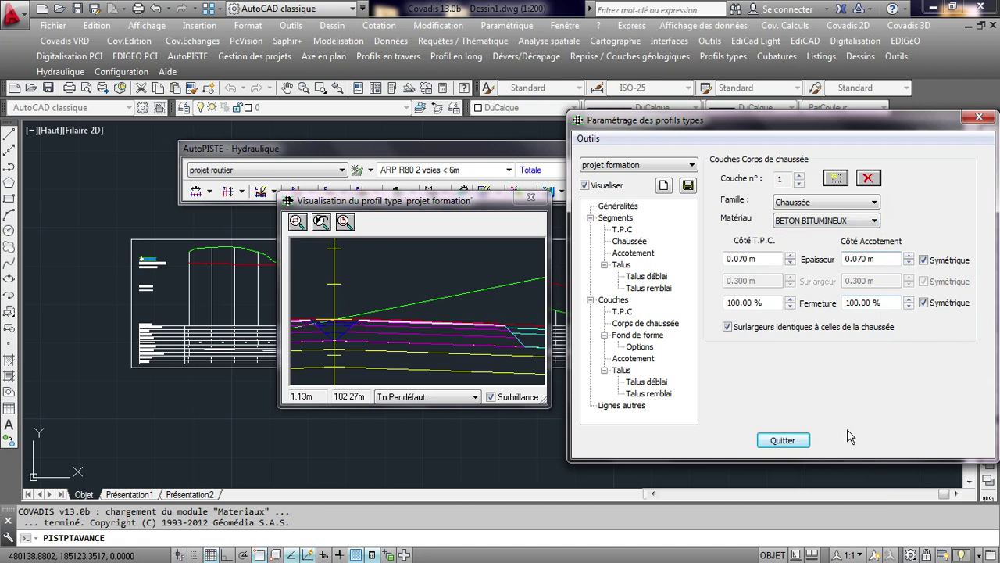
# - Save the 'projet formation' typical section and close the Paramétrage des profils types editor
pyautogui.click(688, 186)
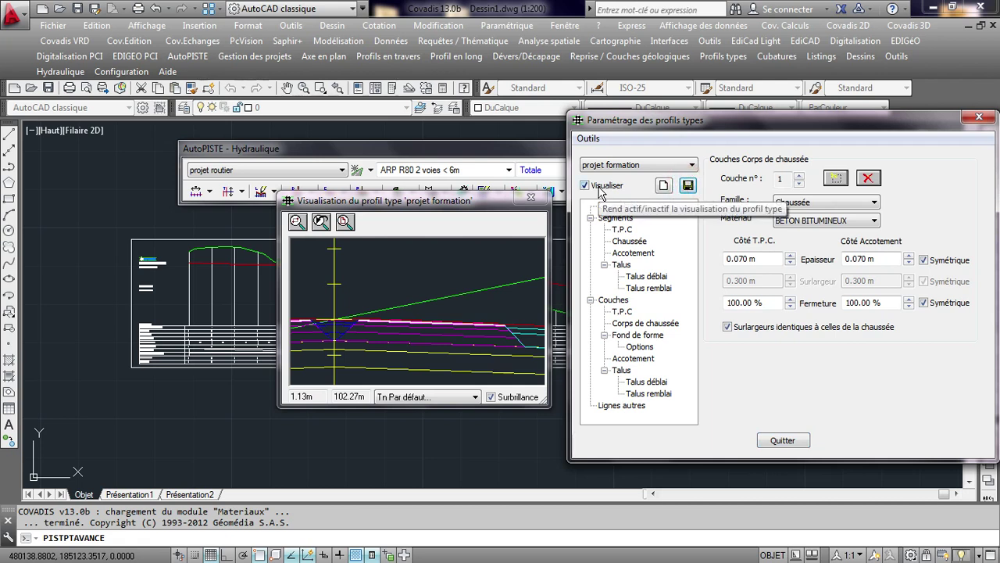
pyautogui.click(979, 118)
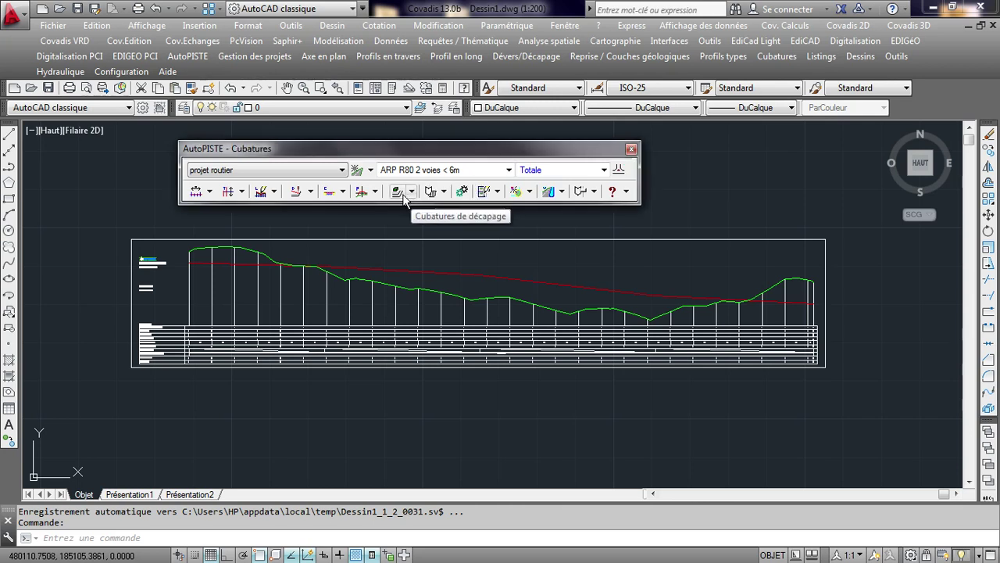
pyautogui.click(375, 192)
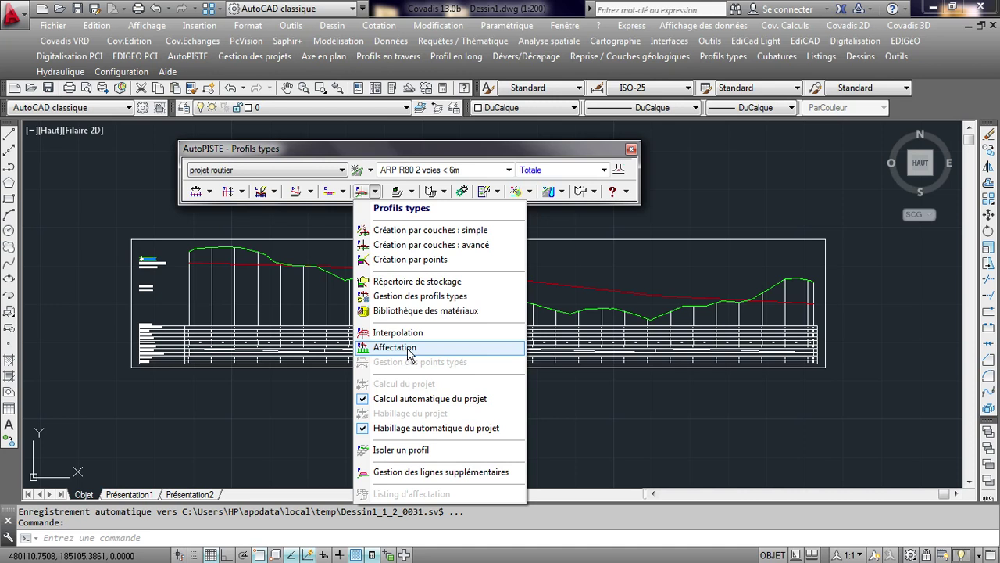
# - Open Affectation from the Profils types menu to assign typical sections to profiles
pyautogui.click(718, 61)
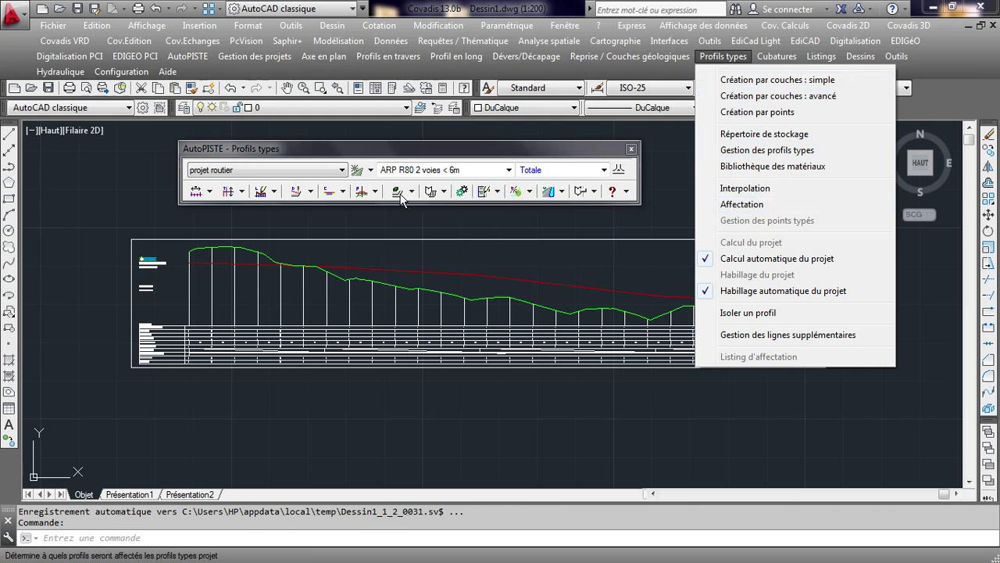
pyautogui.click(376, 192)
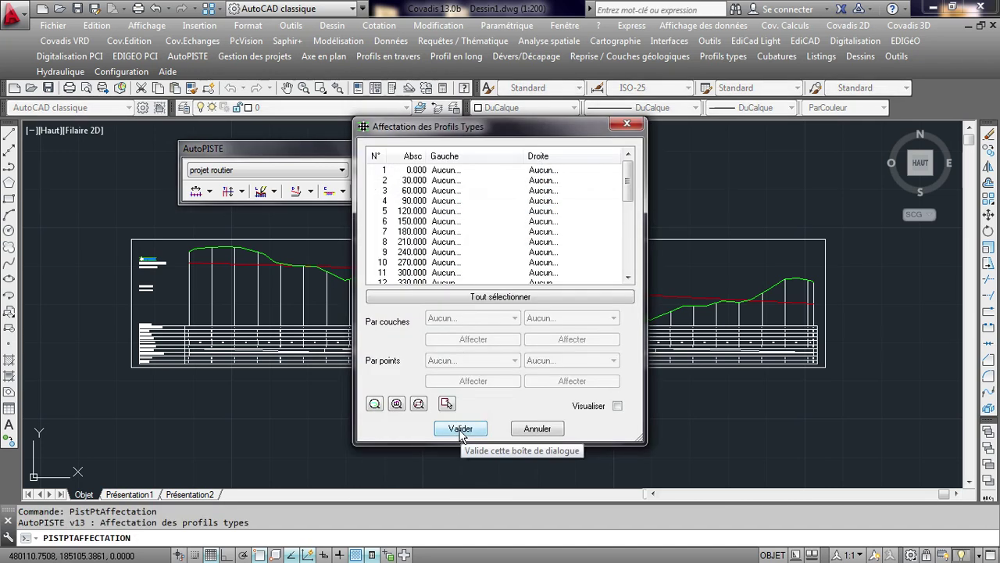
# - Select all profiles, assign 'projet formation' to left and right sides, and validate
pyautogui.click(508, 298)
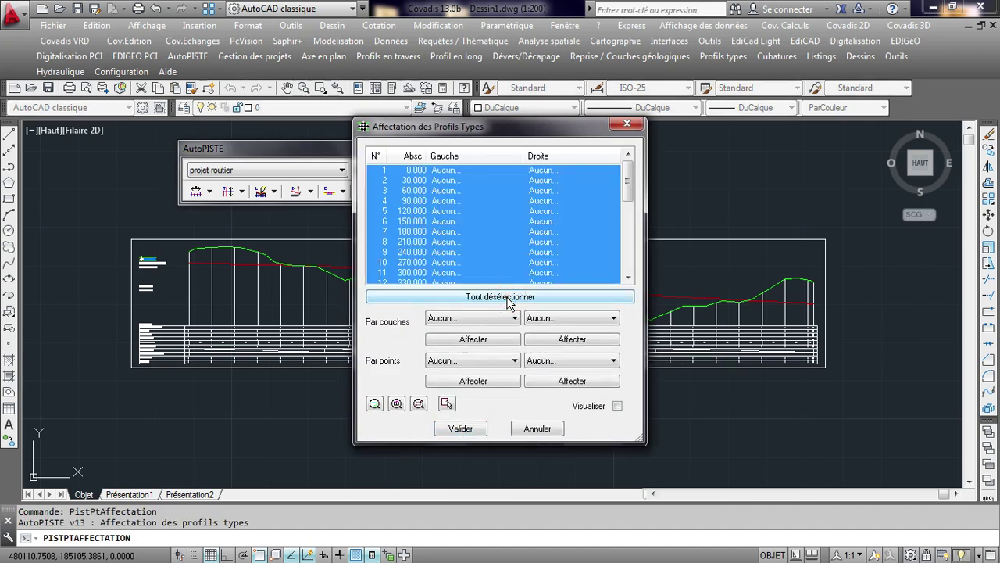
pyautogui.click(511, 318)
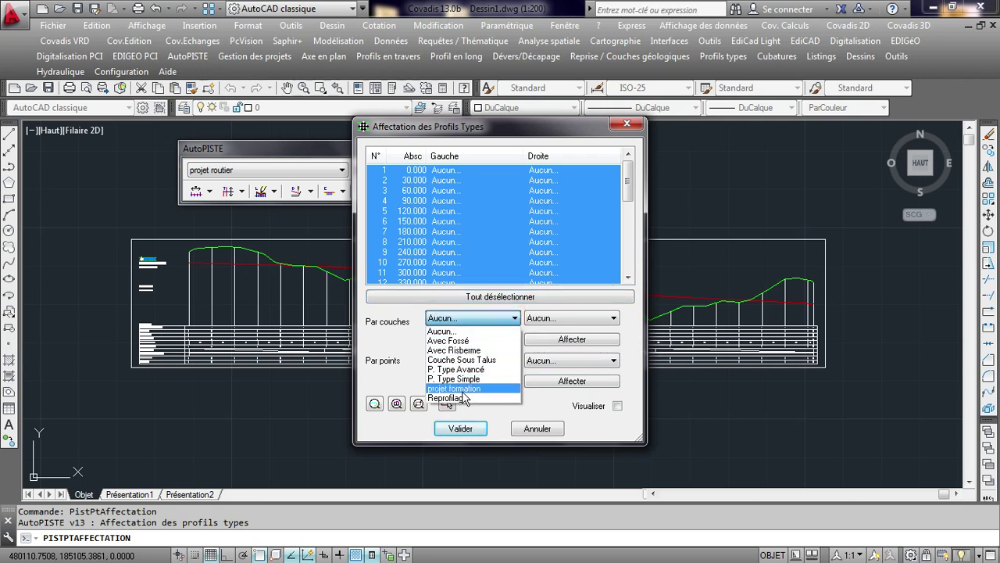
pyautogui.click(463, 391)
pyautogui.click(612, 318)
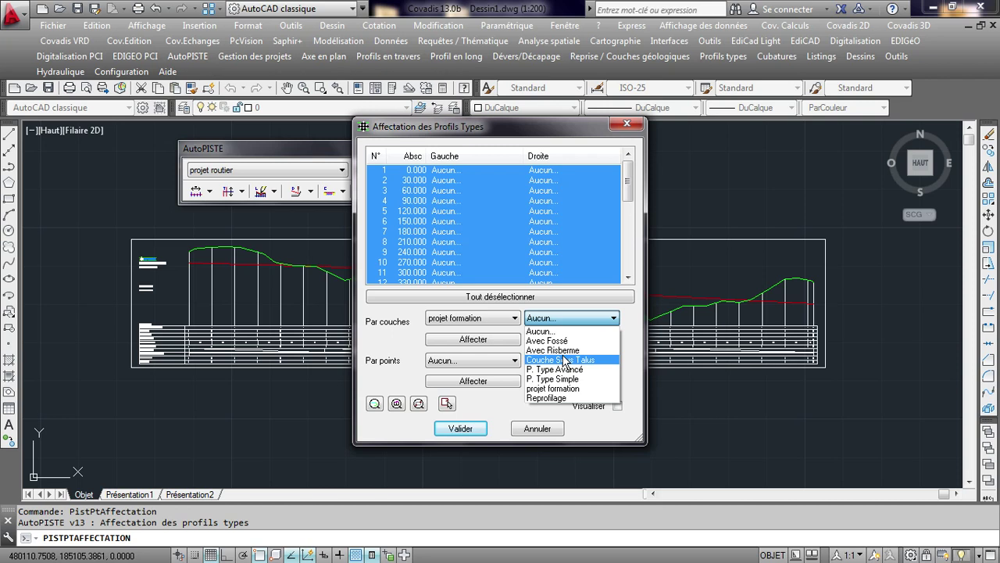
pyautogui.click(552, 388)
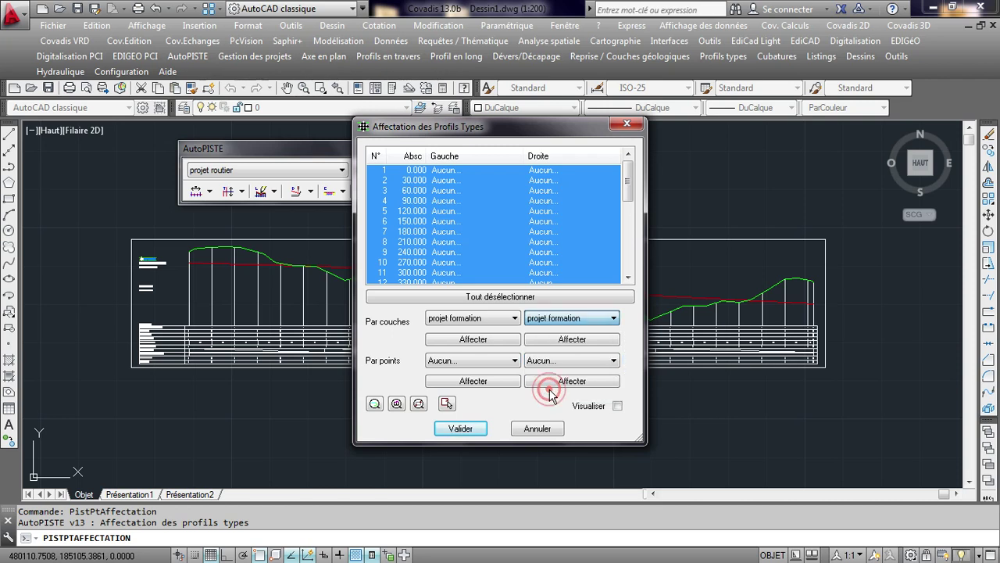
pyautogui.click(484, 344)
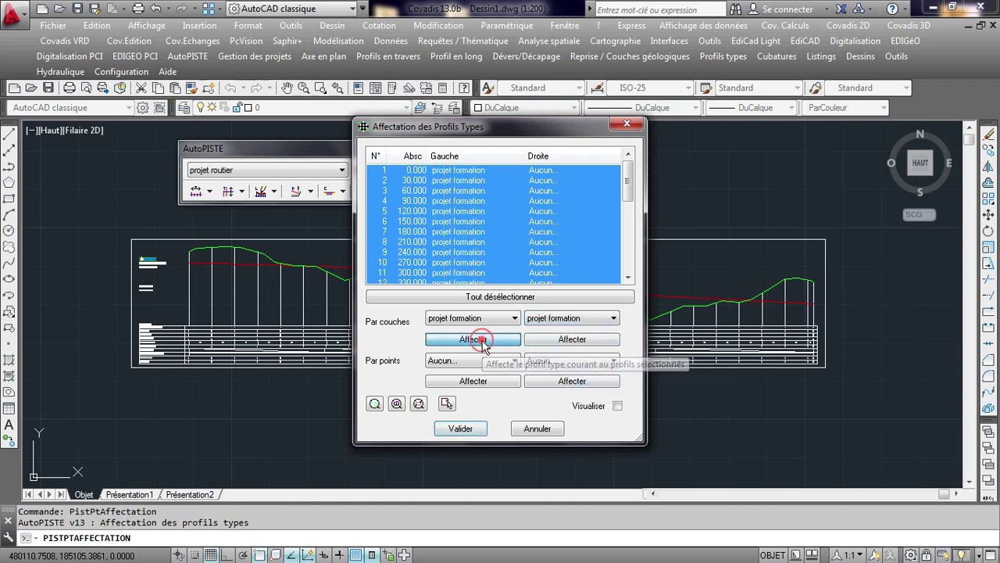
pyautogui.click(574, 339)
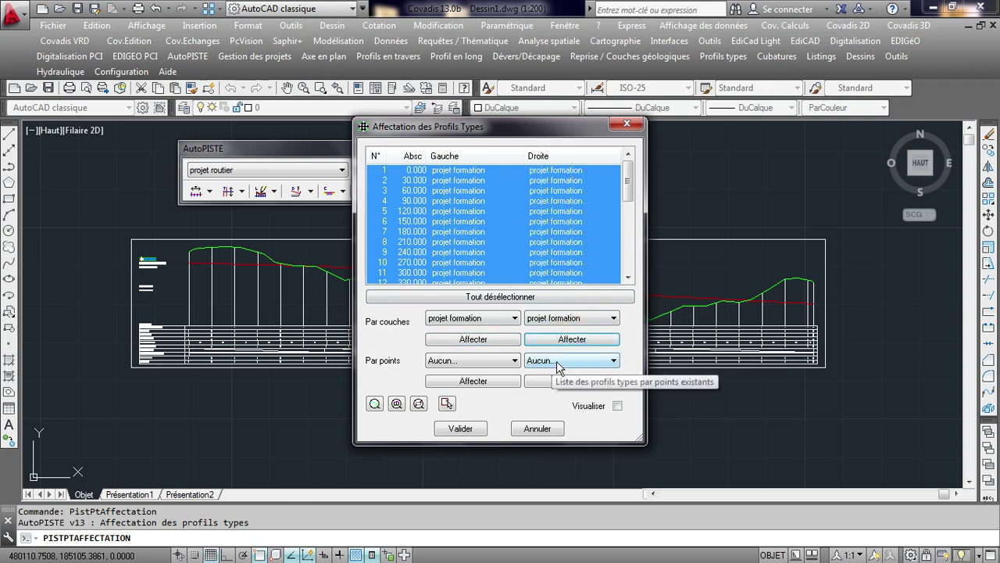
pyautogui.click(481, 432)
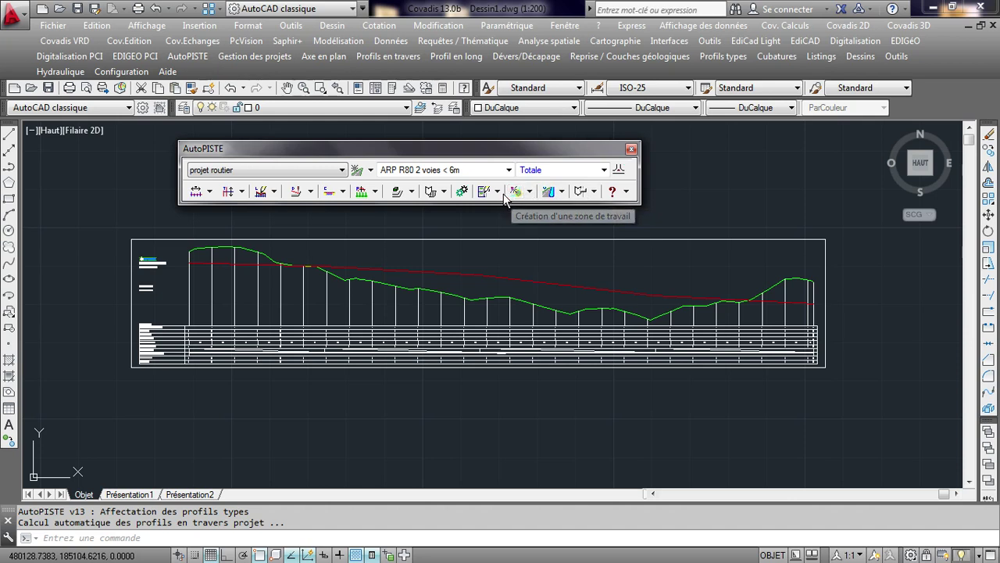
pyautogui.click(497, 192)
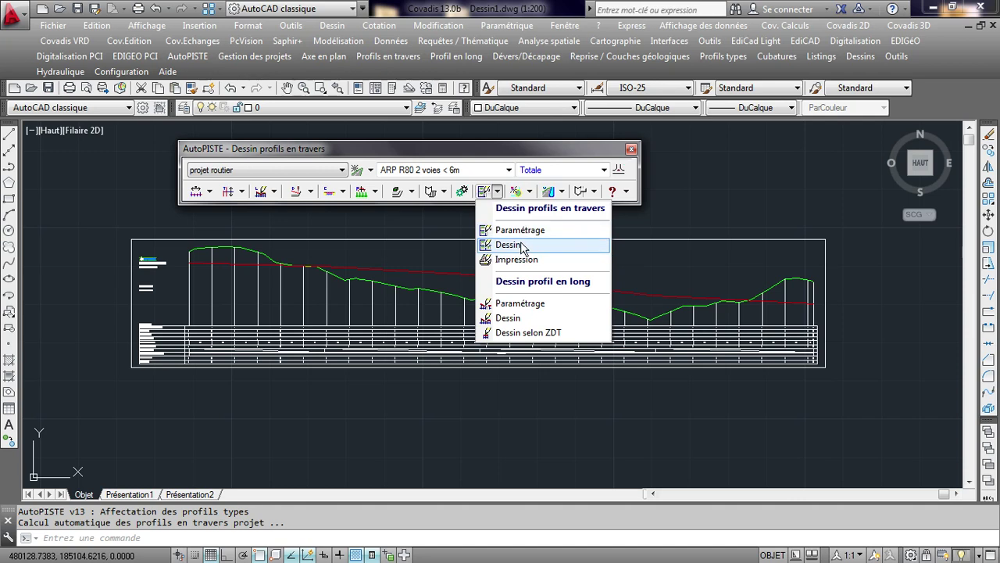
# - Validate cross-section drawing for profiles 1 to 29 at 1/100 with PROJET ROUTIER.prt
pyautogui.click(873, 56)
pyautogui.click(868, 56)
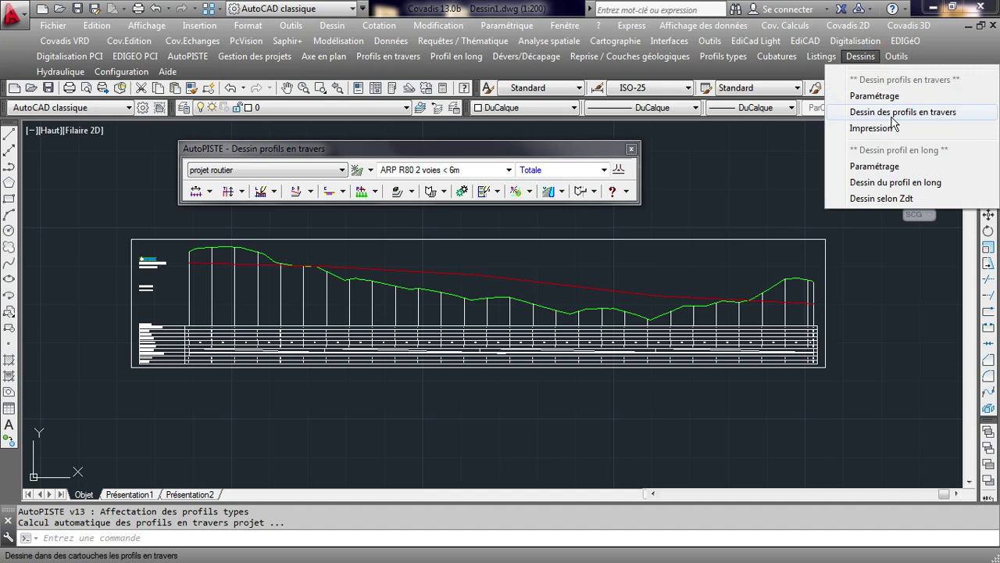
pyautogui.click(948, 113)
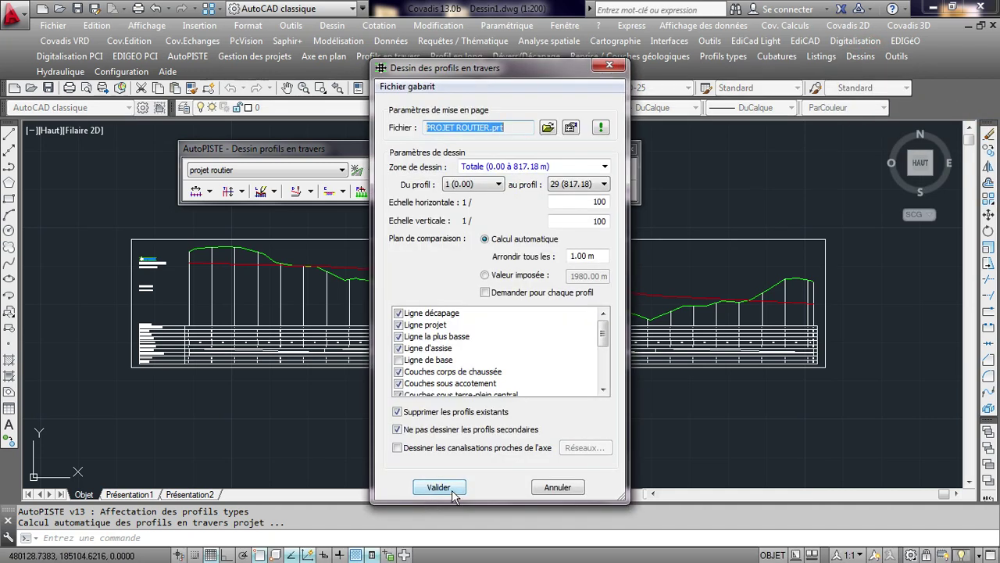
pyautogui.click(439, 487)
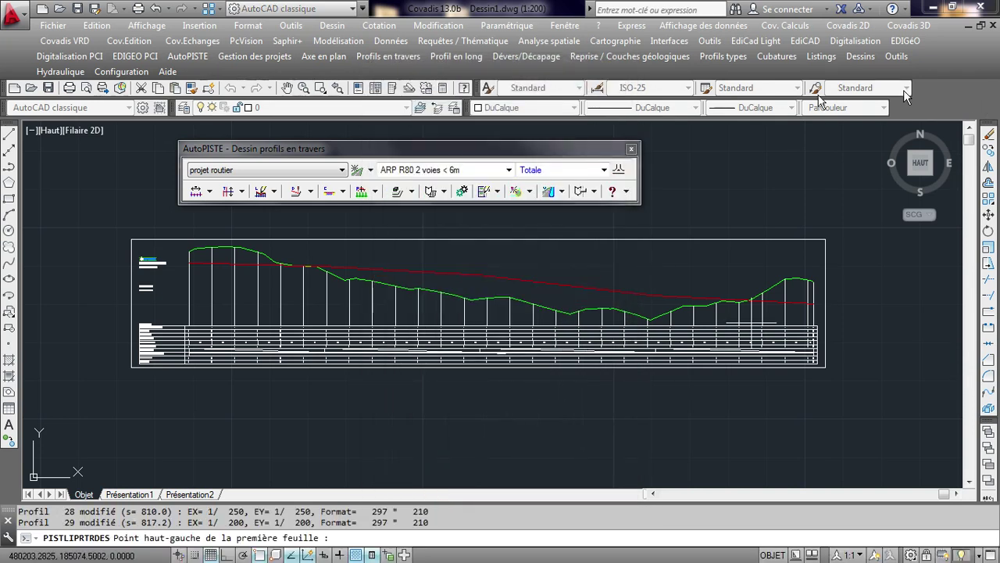
# - Place the cross-section sheets in empty drawing space by picking their corner points
pyautogui.scroll(-5, 475, 279)
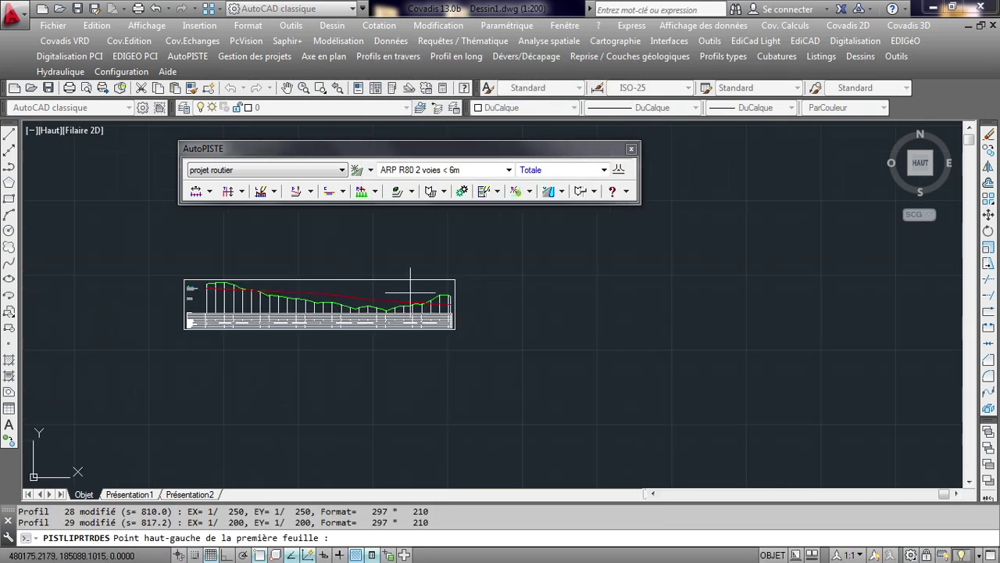
pyautogui.scroll(-4, 527, 313)
pyautogui.moveTo(527, 313); pyautogui.dragTo(354, 315, button='middle')
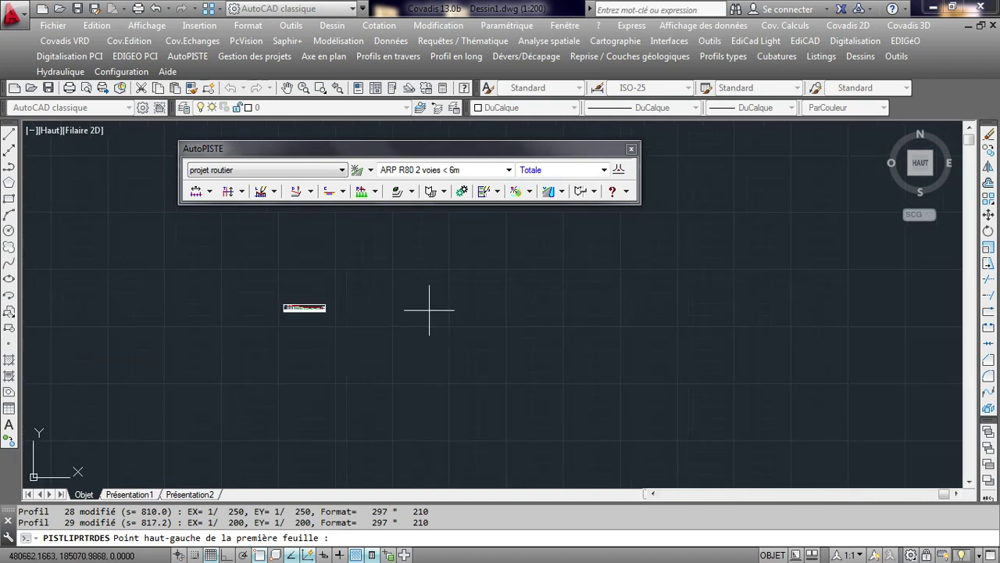
pyautogui.click(536, 296)
pyautogui.click(611, 361)
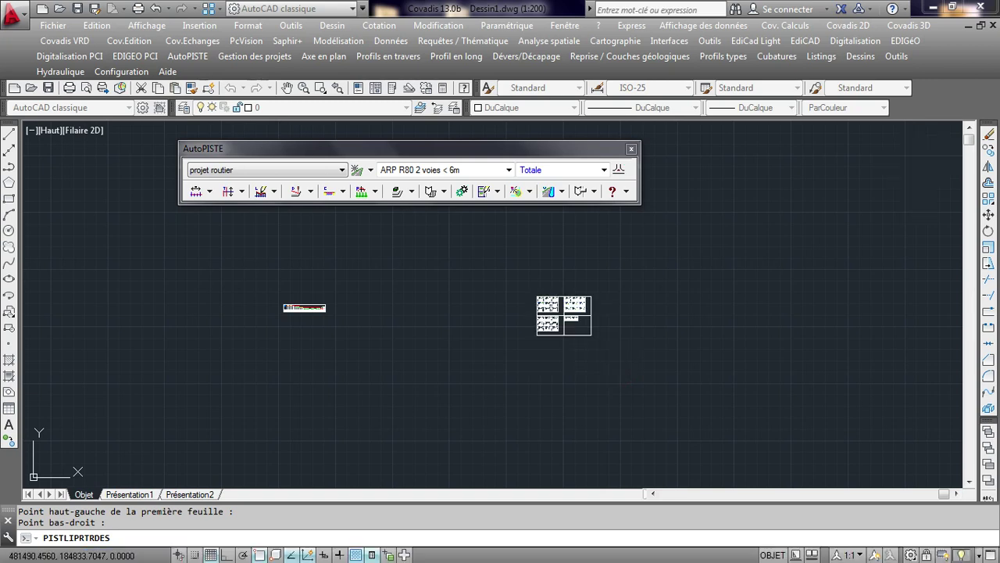
# - Cancel the running command and zoom onto the sheets for profiles 1, 2, 4 and 5
pyautogui.scroll(5, 789, 188)
pyautogui.press('Escape')
pyautogui.press('Escape')
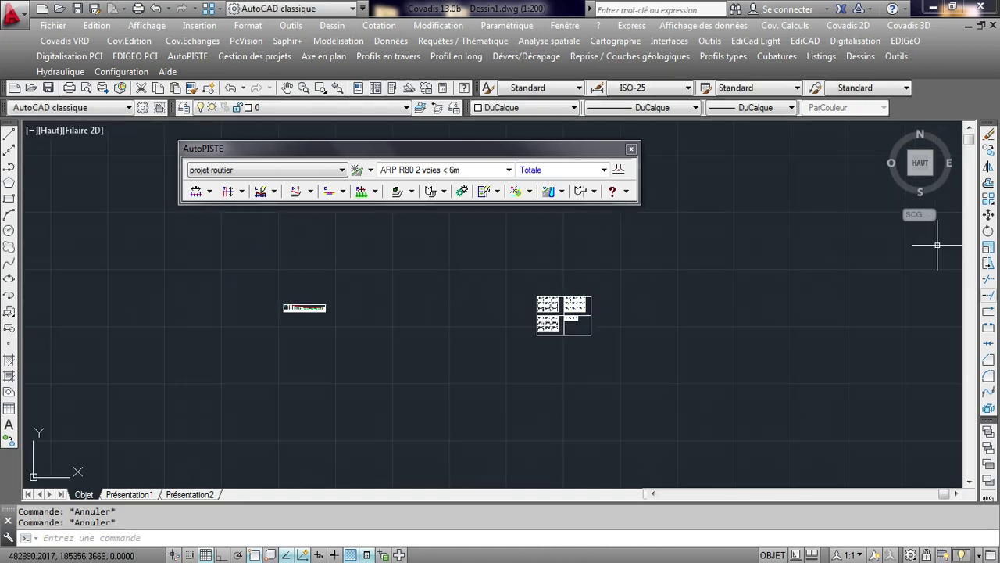
pyautogui.scroll(3, 547, 305)
pyautogui.scroll(4, 469, 297)
pyautogui.scroll(2, 469, 296)
pyautogui.scroll(2, 313, 305)
pyautogui.scroll(4, 313, 305)
pyautogui.moveTo(312, 305); pyautogui.dragTo(262, 383, button='middle')
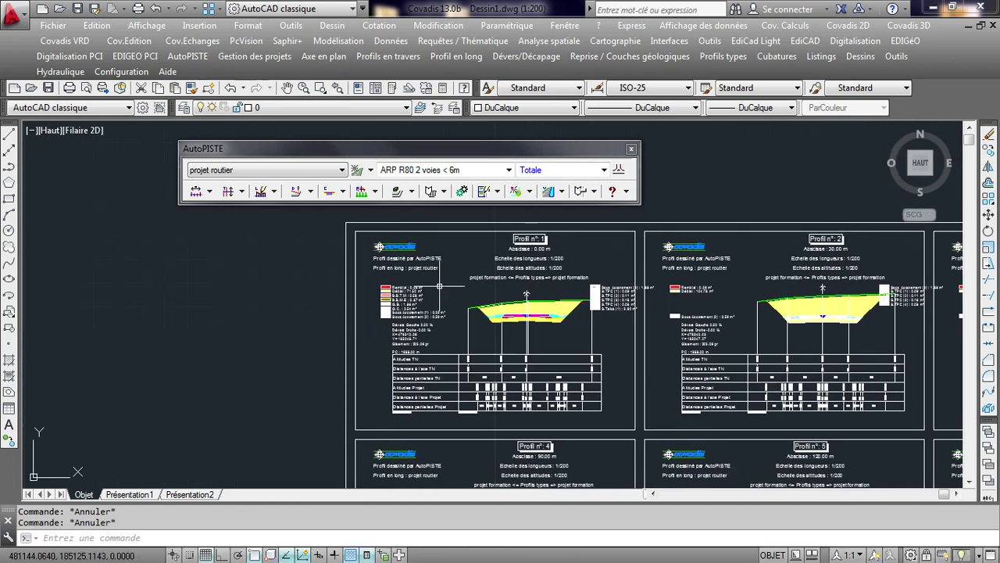
# - Zoom in to inspect Profil n°1's legend, cross-section and data table
pyautogui.scroll(2, 439, 287)
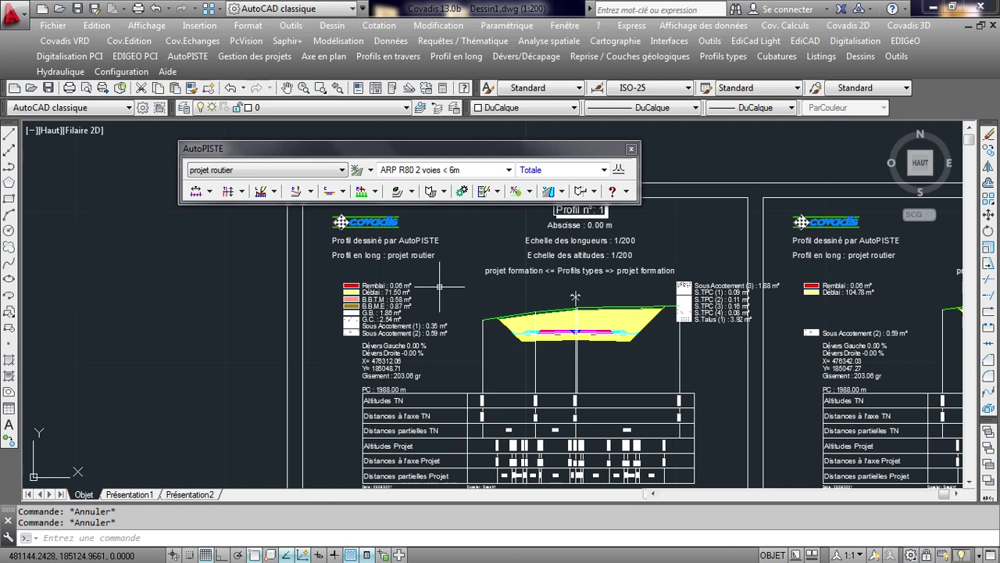
pyautogui.scroll(2, 475, 315)
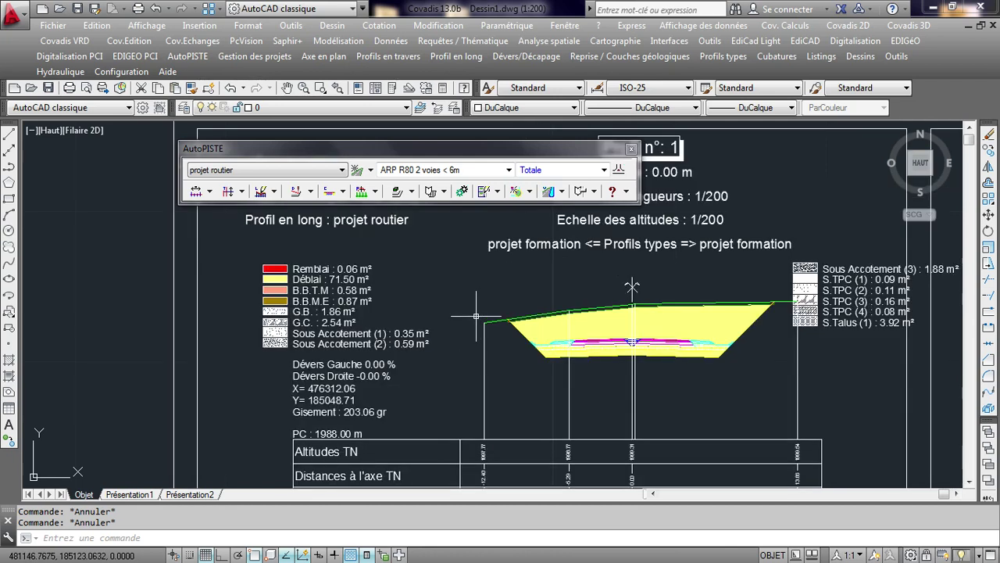
pyautogui.scroll(2, 328, 315)
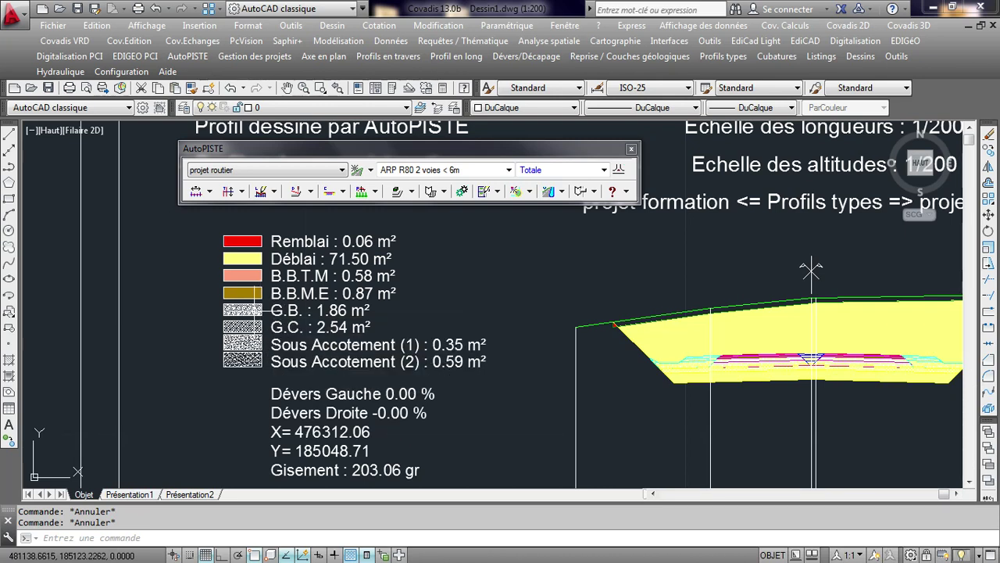
pyautogui.scroll(-2, 321, 310)
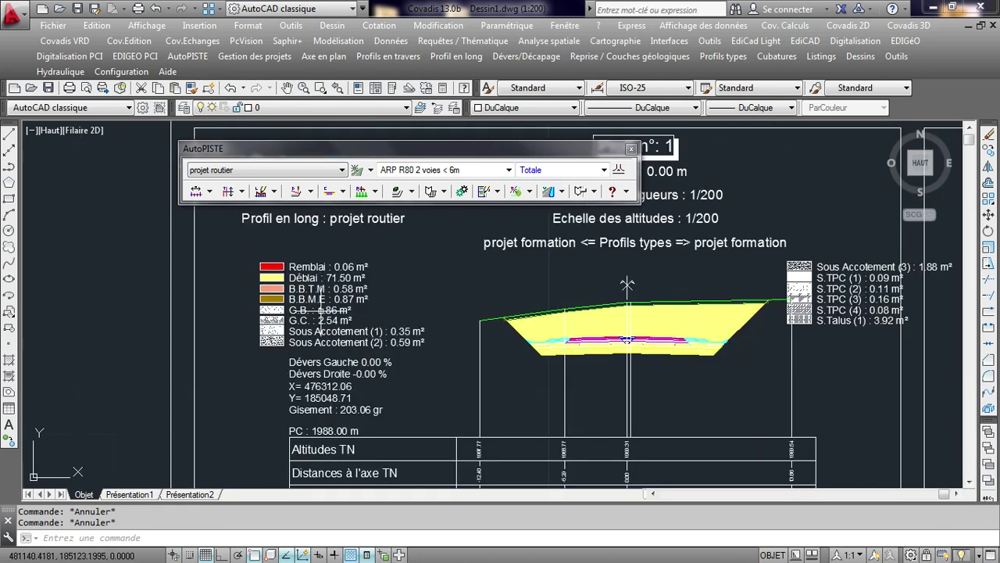
pyautogui.scroll(-2, 450, 342)
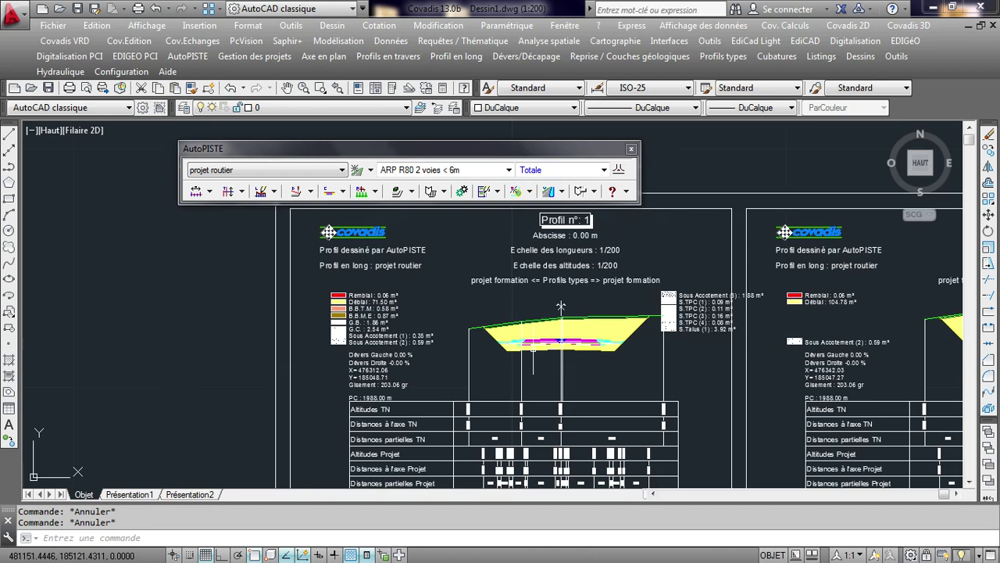
pyautogui.scroll(2, 367, 321)
pyautogui.scroll(-2, 359, 313)
pyautogui.moveTo(354, 256); pyautogui.dragTo(362, 286, button='middle')
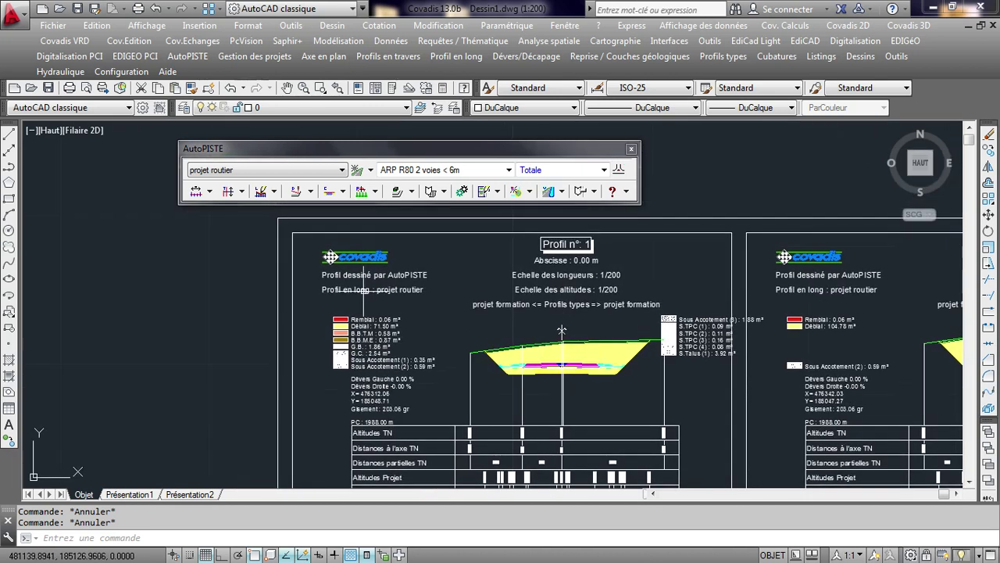
# - Recentre on Profil n°1's sheet and zoom out to show several rows of profile sheets
pyautogui.scroll(2, 364, 291)
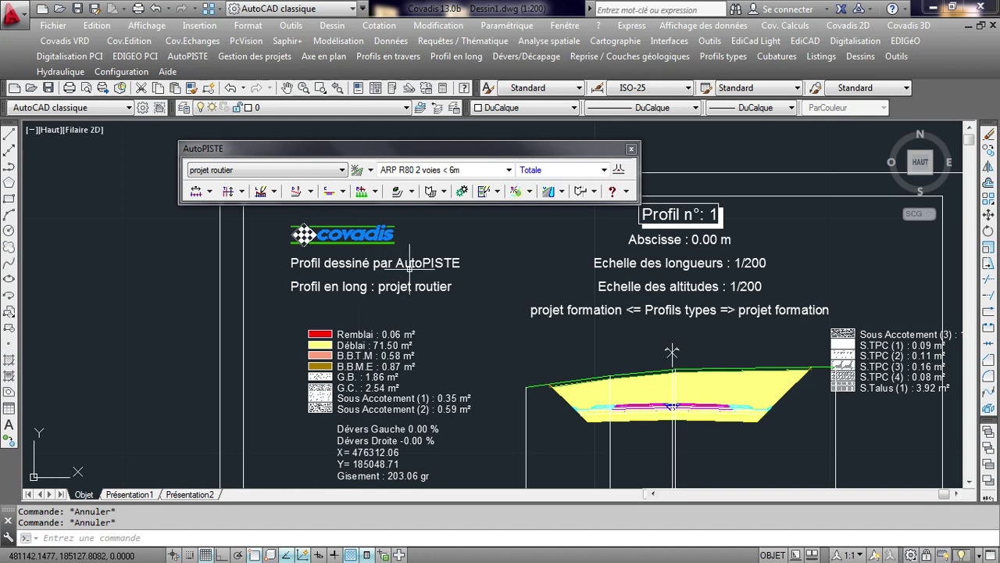
pyautogui.scroll(-2, 409, 266)
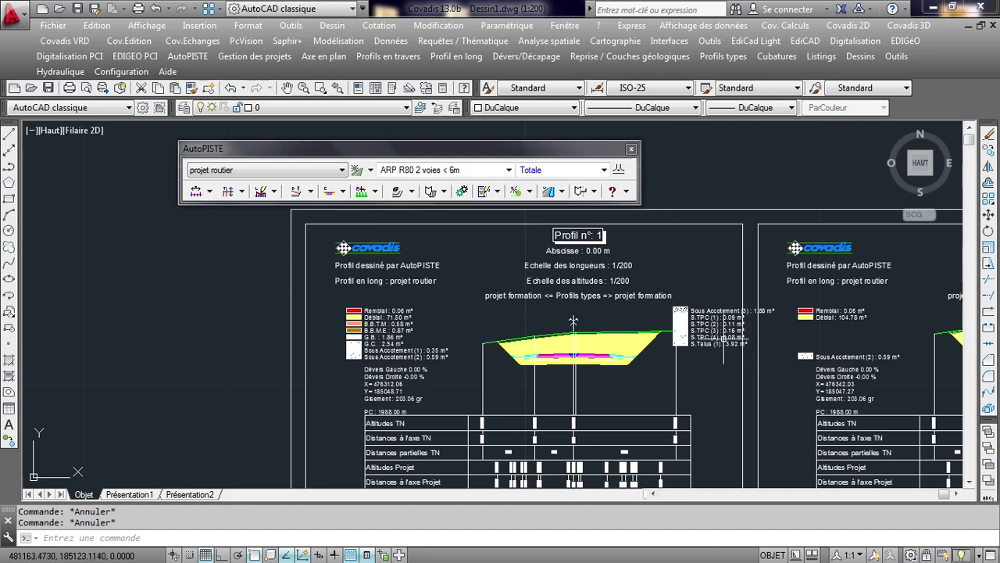
pyautogui.scroll(1, 715, 347)
pyautogui.scroll(-1, 688, 352)
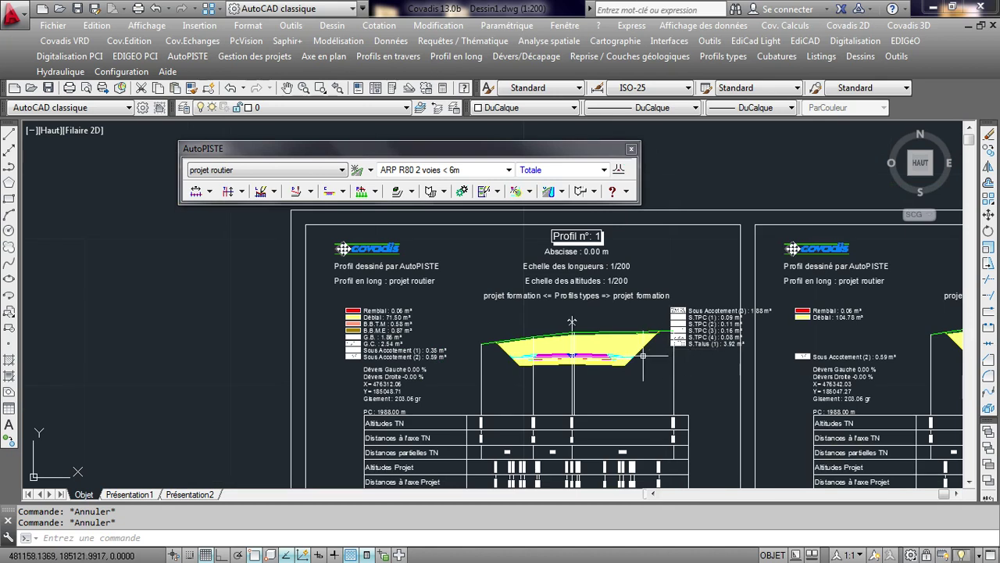
pyautogui.scroll(-2, 594, 383)
pyautogui.scroll(2, 754, 379)
pyautogui.moveTo(754, 379)
pyautogui.mouseDown(button='middle')
pyautogui.moveTo(234, 379)
pyautogui.moveTo(603, 386)
pyautogui.mouseUp(button='middle')
pyautogui.scroll(-4, 603, 385)
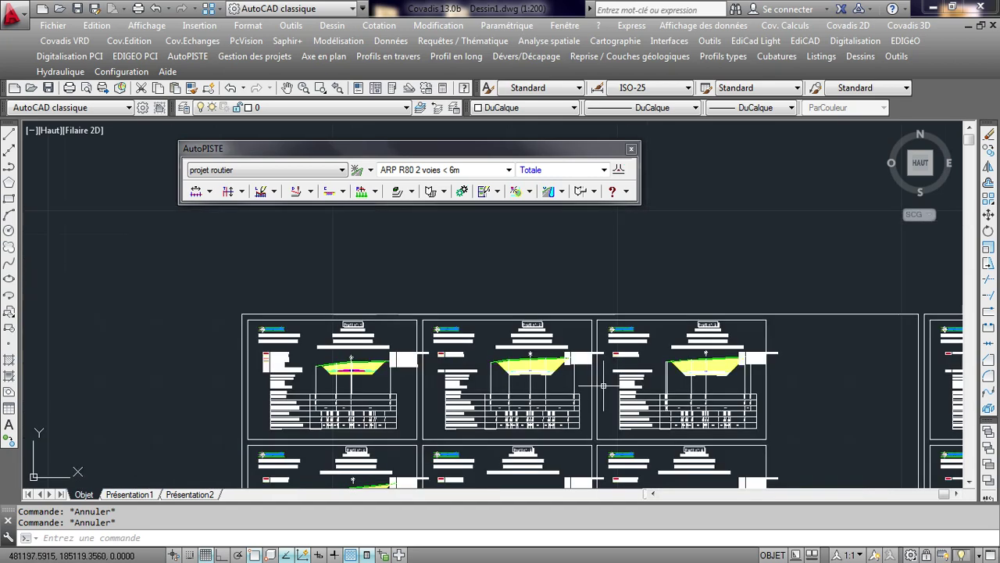
# - Pan to other rows of sheets and zoom in on Profil n°4
pyautogui.moveTo(603, 385); pyautogui.dragTo(629, 319, button='middle')
pyautogui.scroll(-2, 593, 384)
pyautogui.scroll(-2, 593, 384)
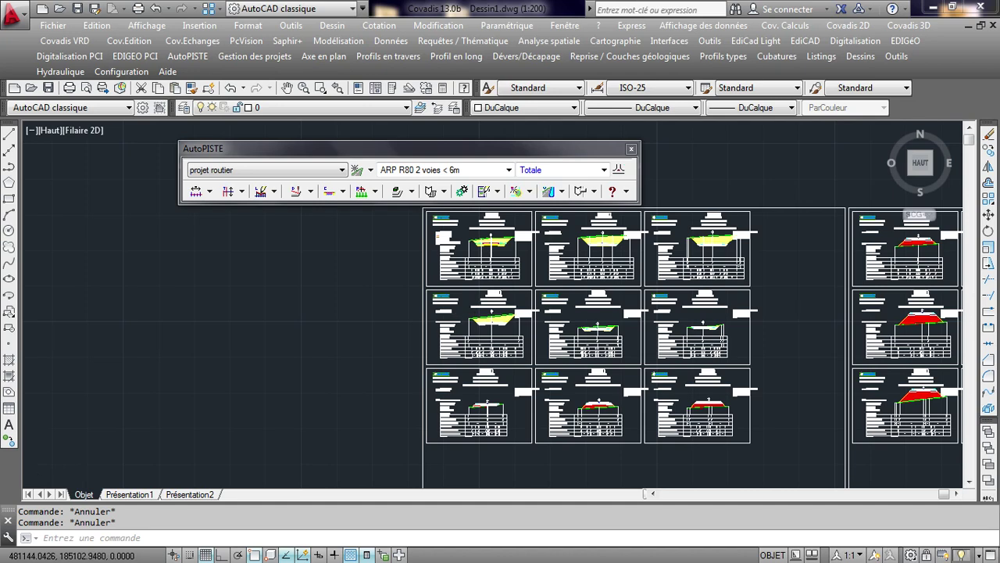
pyautogui.scroll(8, 453, 308)
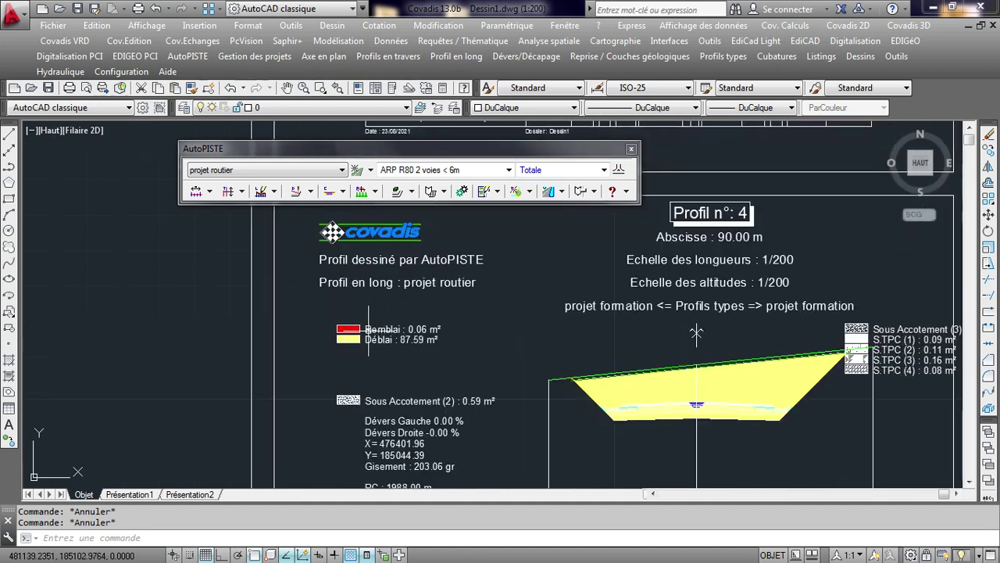
pyautogui.scroll(-2, 369, 329)
pyautogui.scroll(-6, 375, 336)
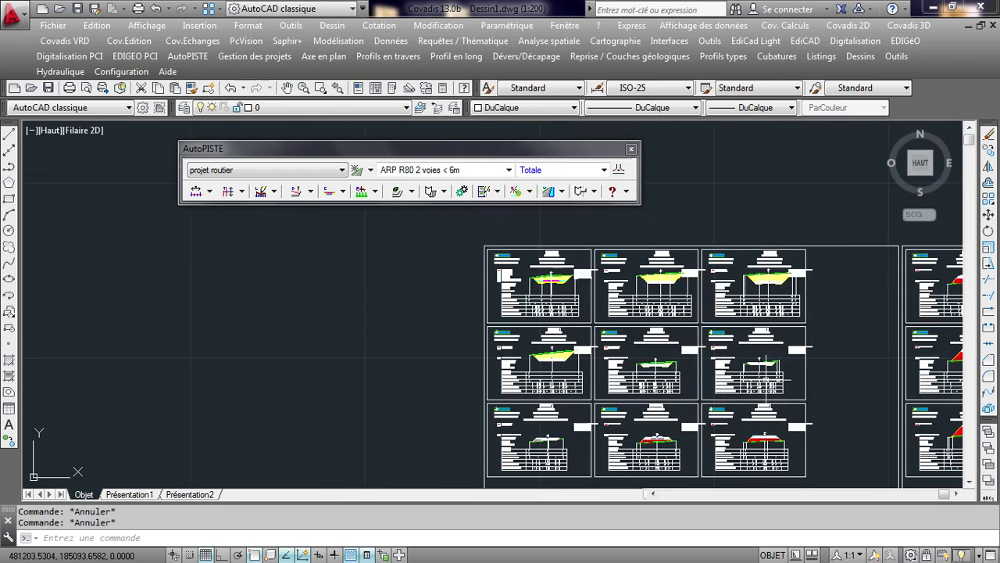
# - Move to the second group of profile sheets and zoom in on Profil n°11
pyautogui.moveTo(766, 382); pyautogui.dragTo(522, 367, button='middle')
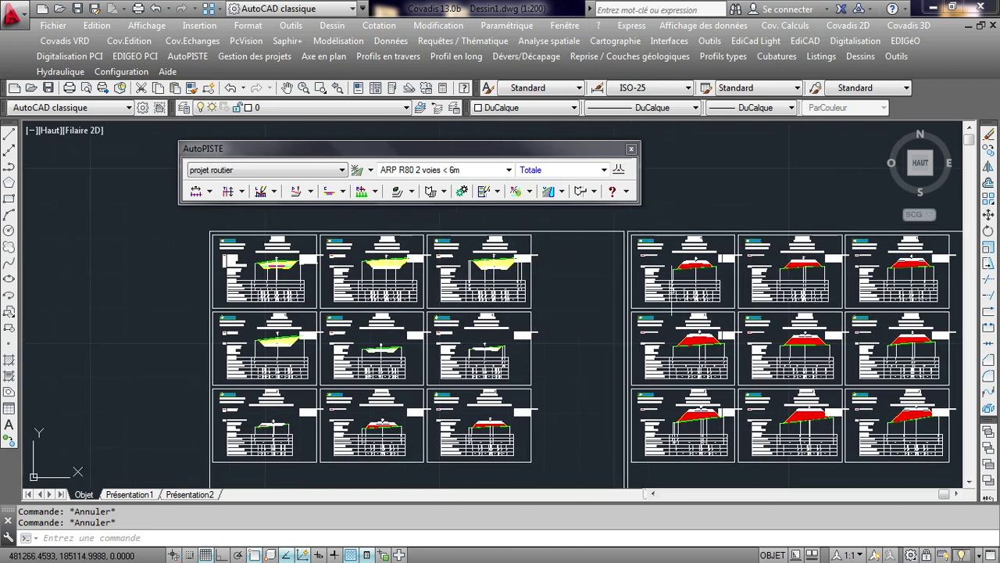
pyautogui.scroll(5, 343, 266)
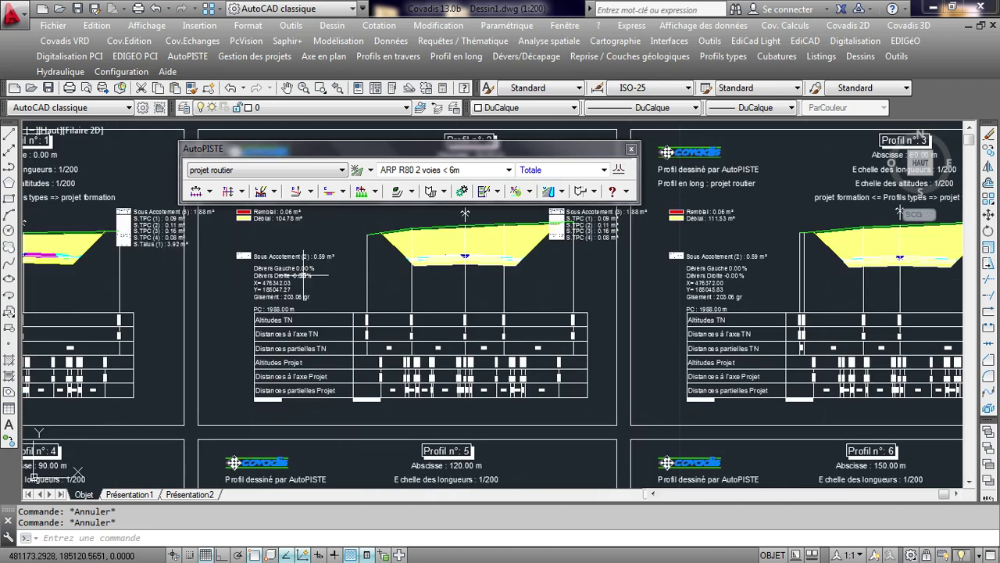
pyautogui.scroll(-5, 385, 285)
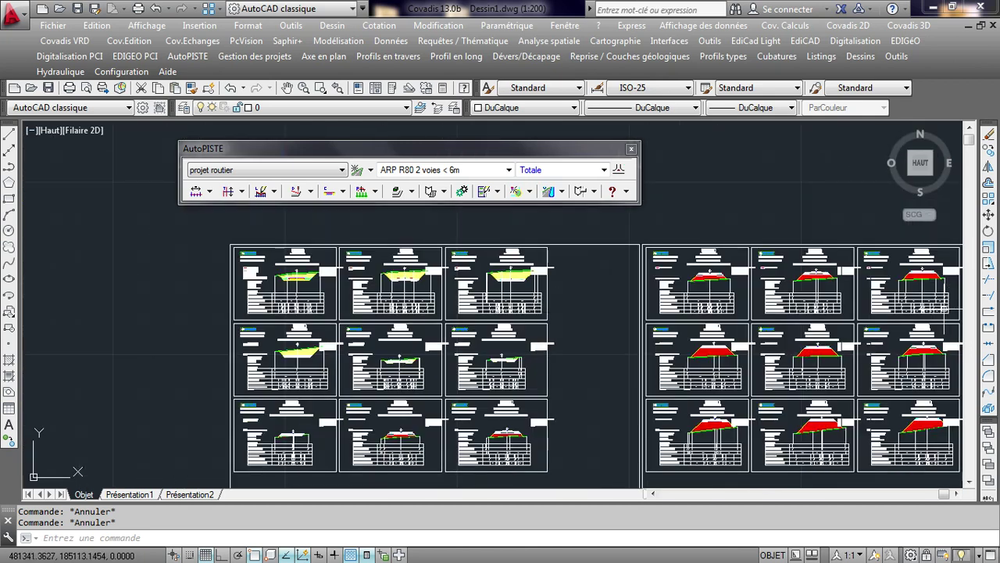
pyautogui.scroll(1, 804, 289)
pyautogui.scroll(3, 804, 289)
pyautogui.scroll(1, 738, 313)
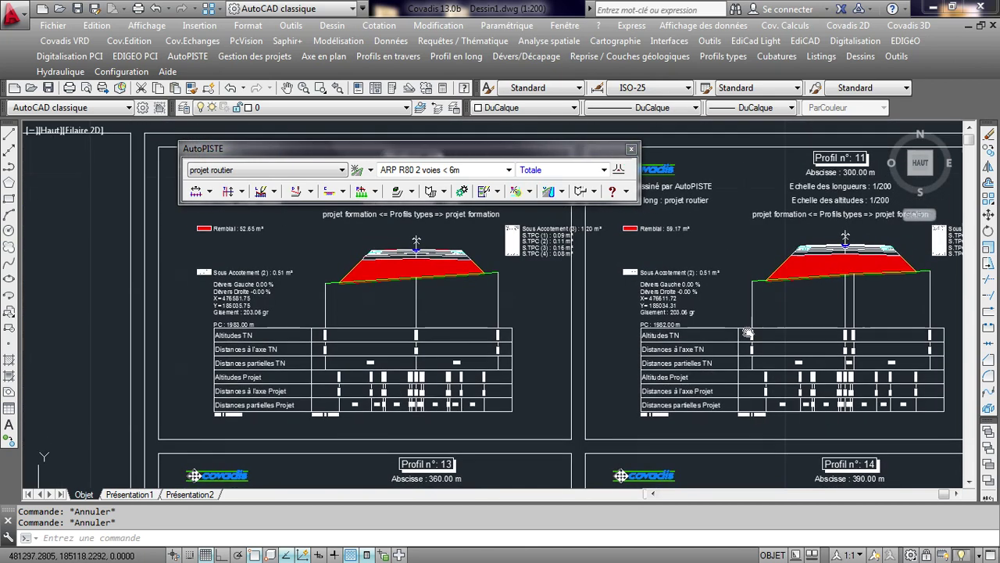
pyautogui.scroll(1, 747, 334)
pyautogui.scroll(1, 735, 354)
# - Zoom out and centre the whole grid of four framed profile sheets
pyautogui.scroll(-3, 735, 354)
pyautogui.scroll(-2, 735, 354)
pyautogui.moveTo(734, 354); pyautogui.dragTo(701, 268, button='middle')
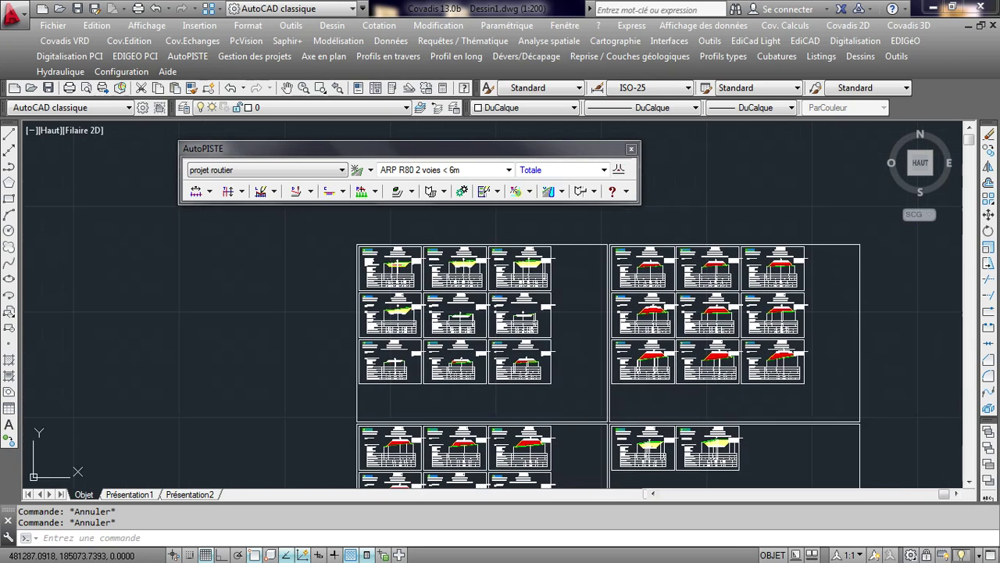
pyautogui.scroll(2, 670, 391)
pyautogui.scroll(-2, 670, 390)
pyautogui.scroll(-2, 668, 368)
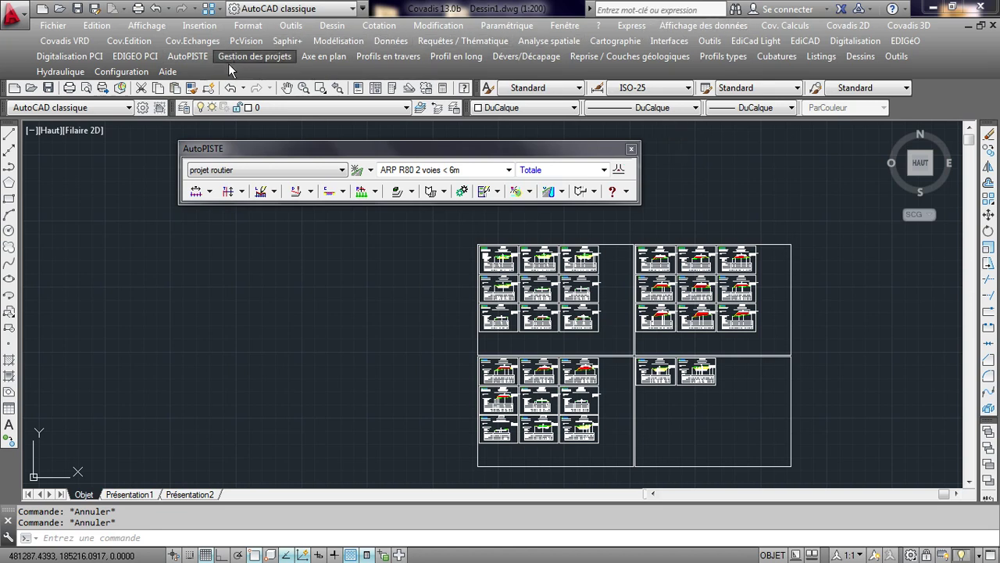
# - Launch the Créer un jeu de feuilles wizard, then choose Annuler to quit it
pyautogui.click(196, 57)
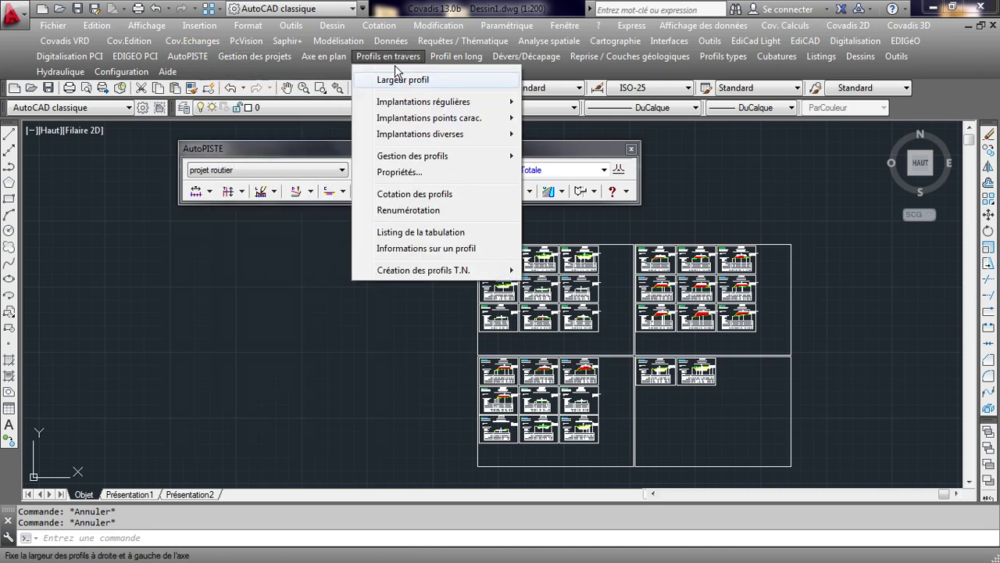
pyautogui.moveTo(848, 25)
pyautogui.press('Escape')
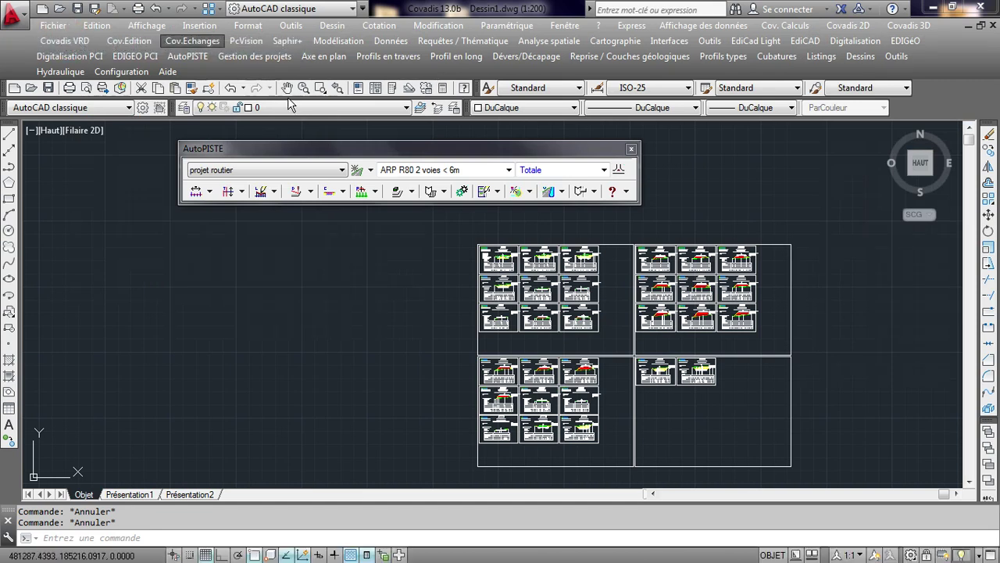
pyautogui.click(632, 150)
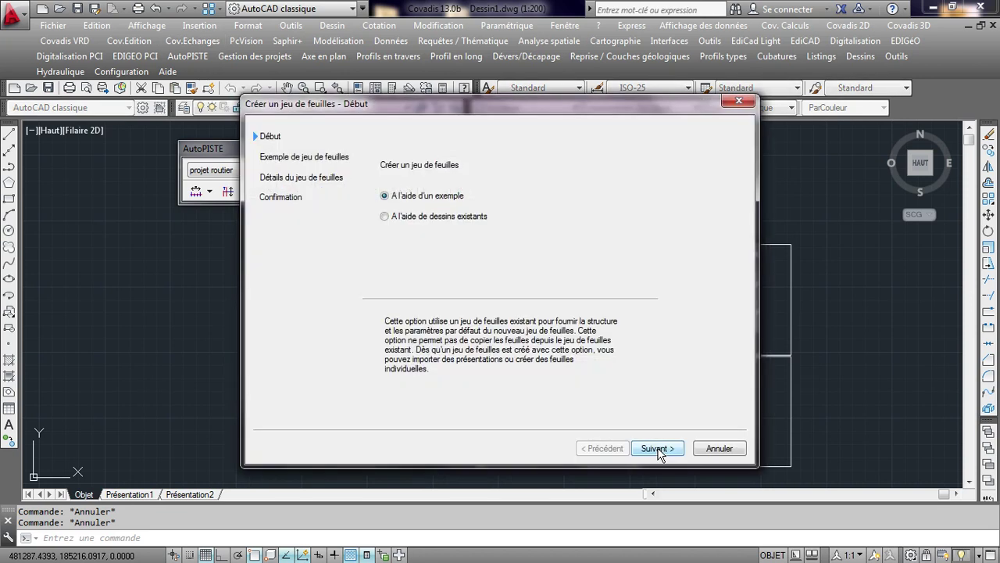
pyautogui.click(736, 104)
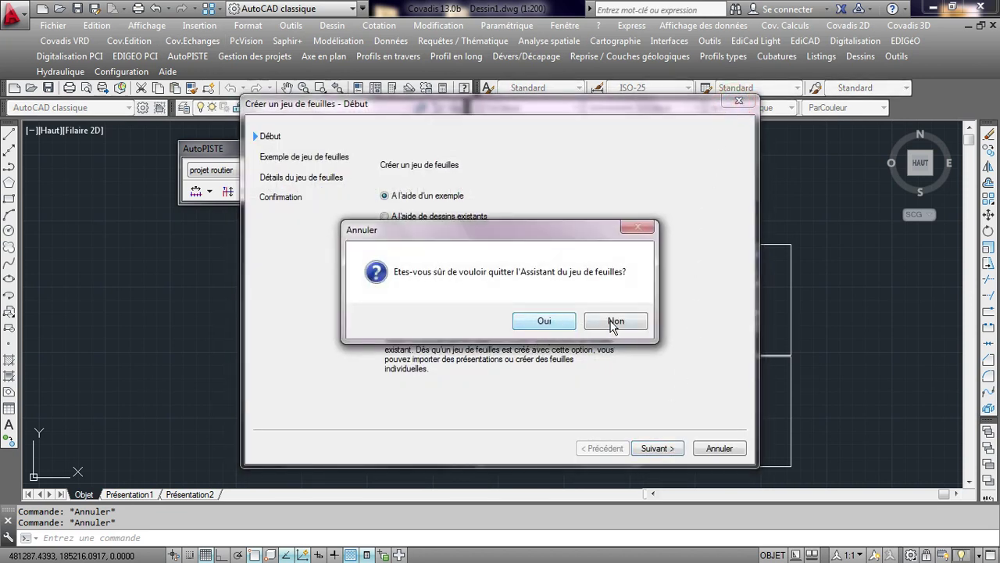